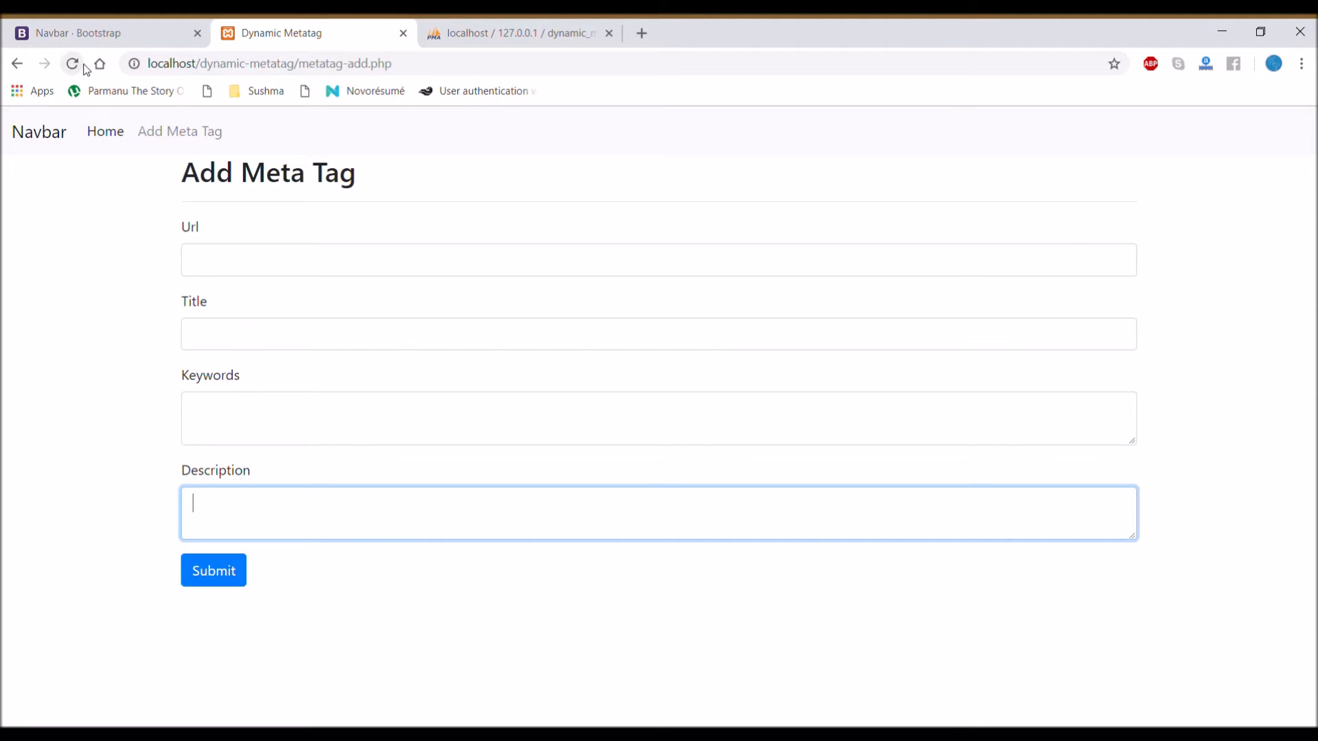
- Reload the Add Meta Tag page so its fields are empty and focus the Url field
left_click(73, 64)
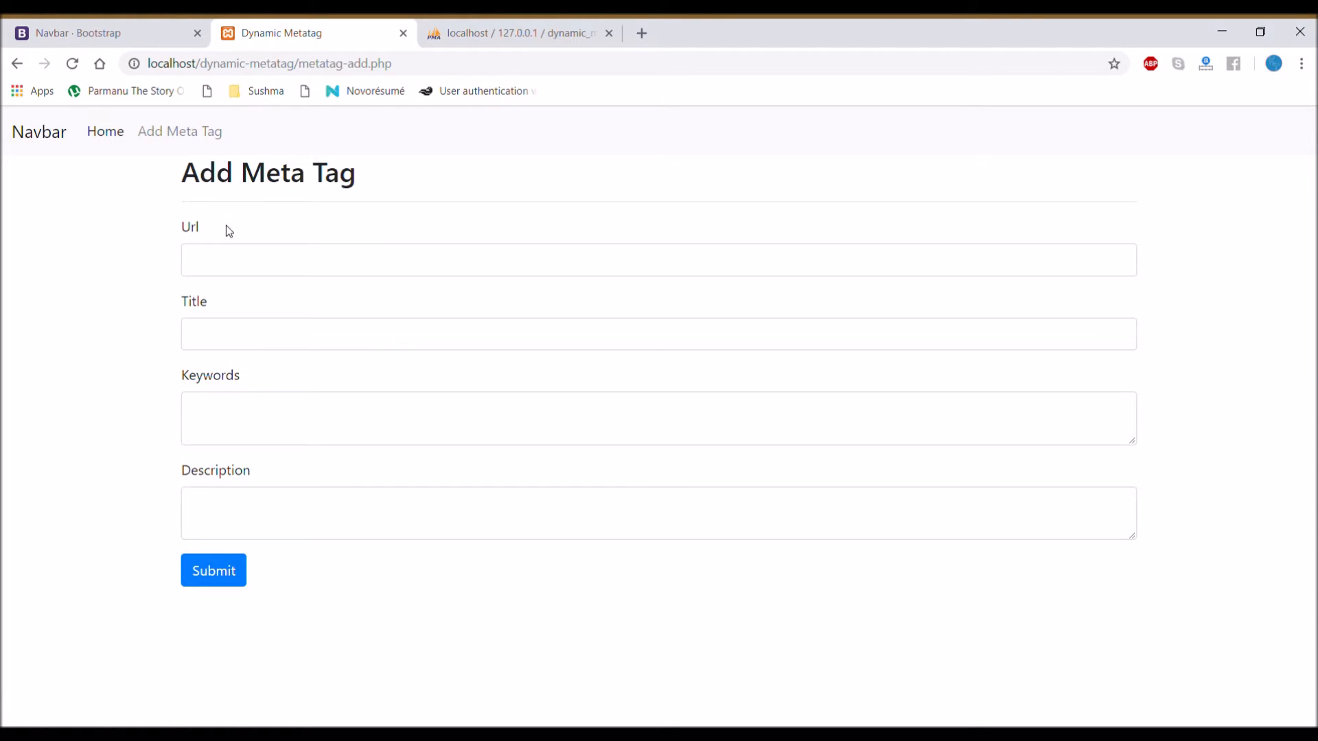
left_click(252, 267)
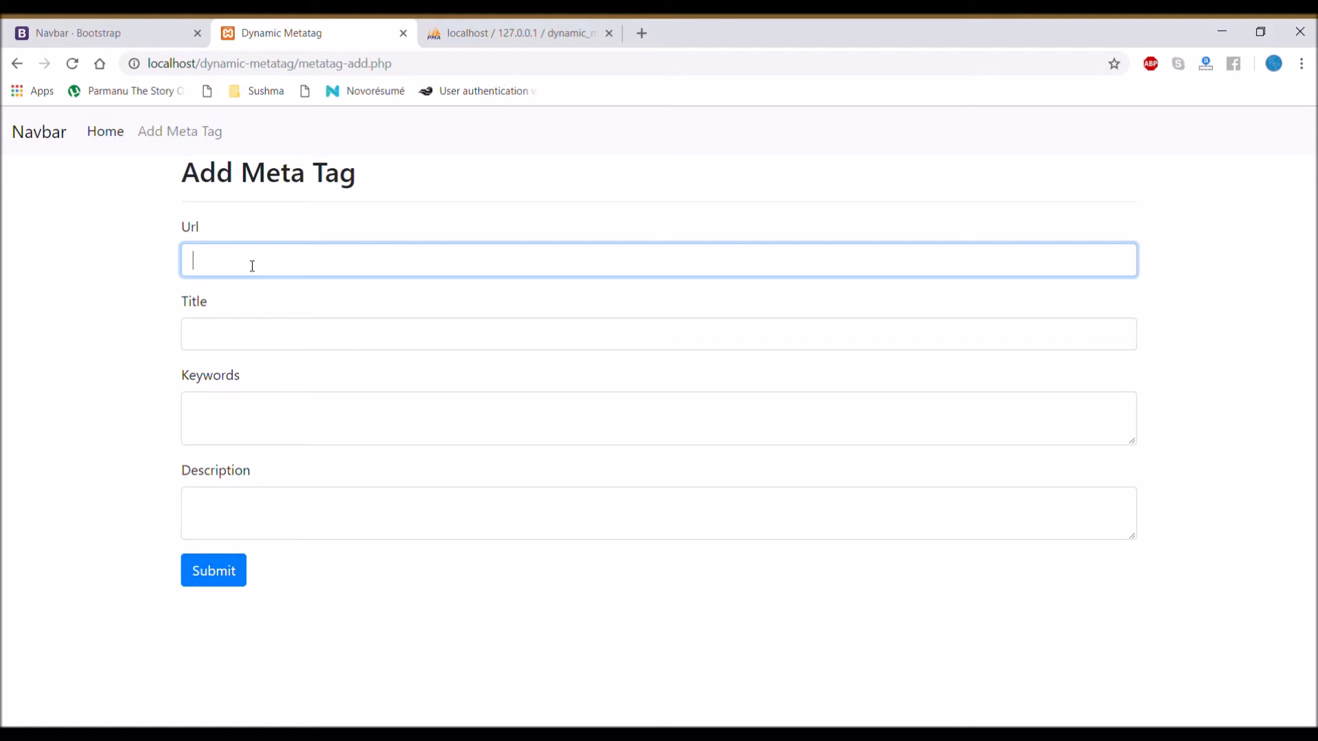
- Create index.php with an html skeleton titled Dynamic Metatag and save it
key("alt+Tab")
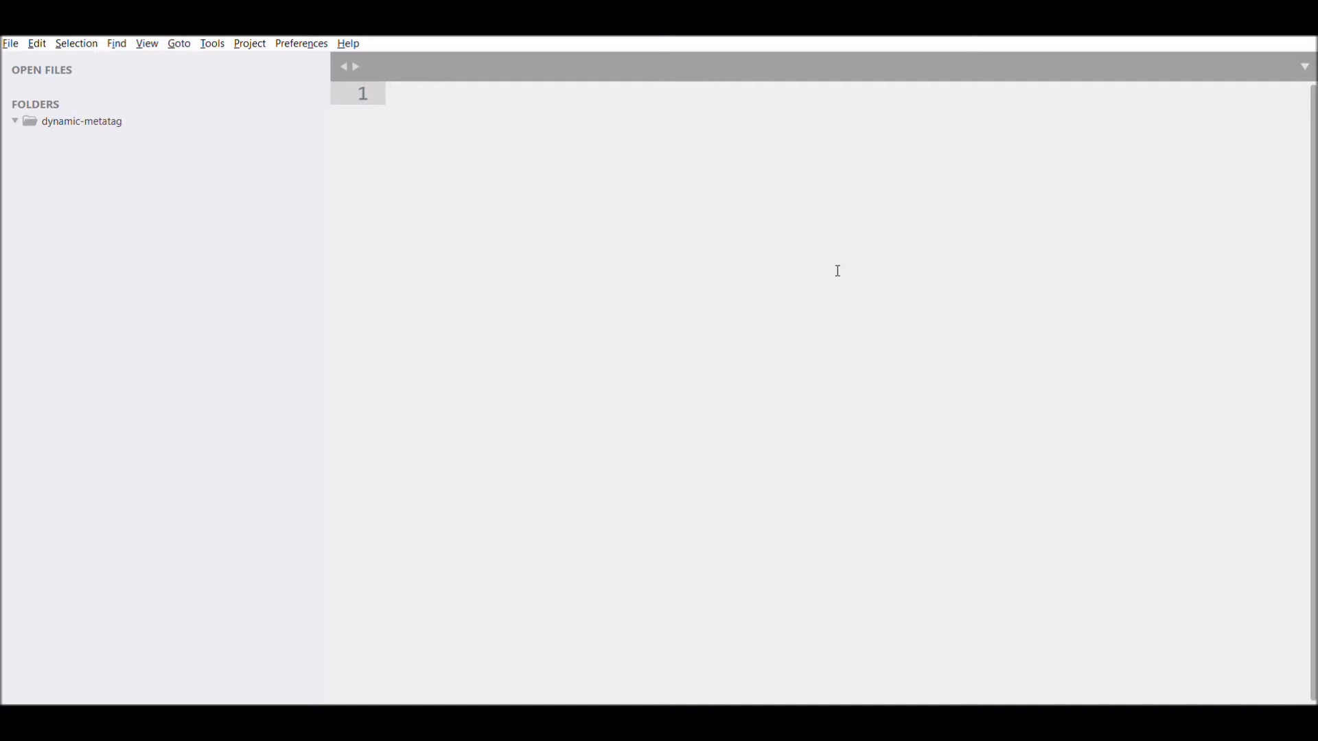
key("ctrl+n")
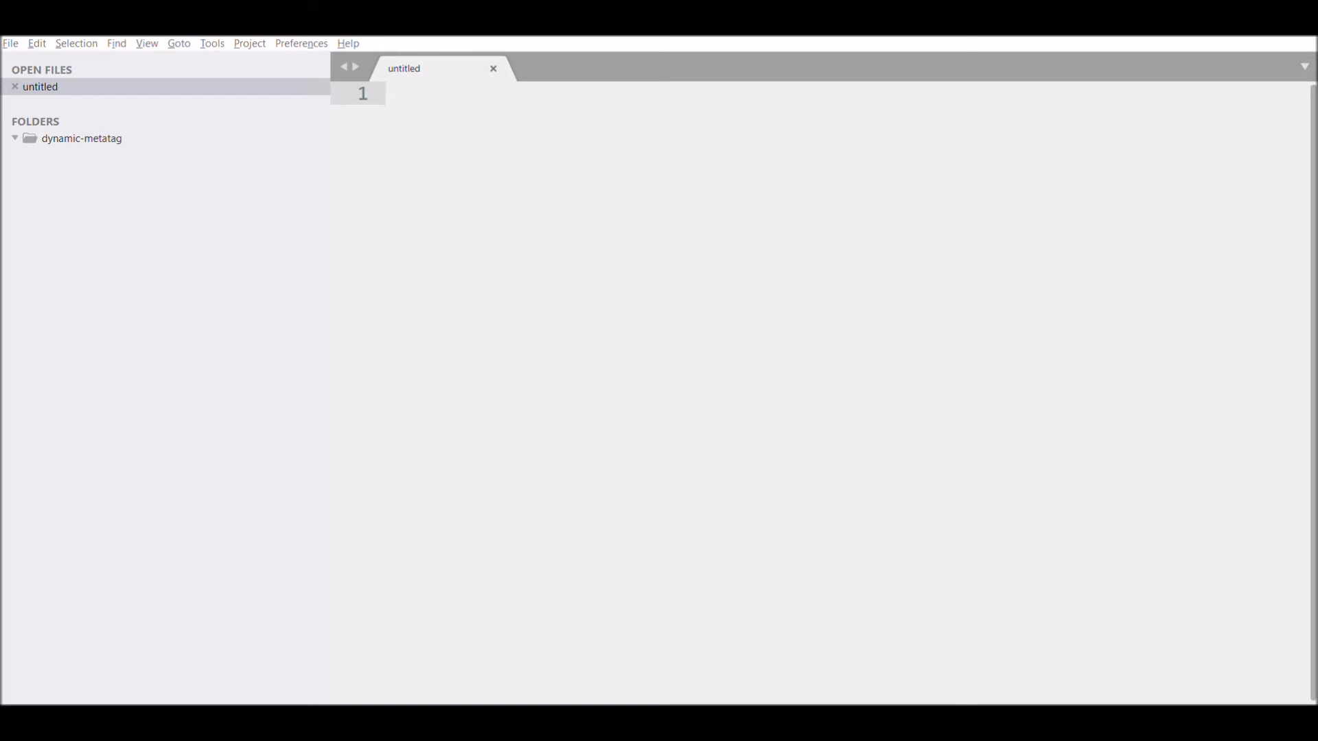
key("ctrl+s")
type("<htm")
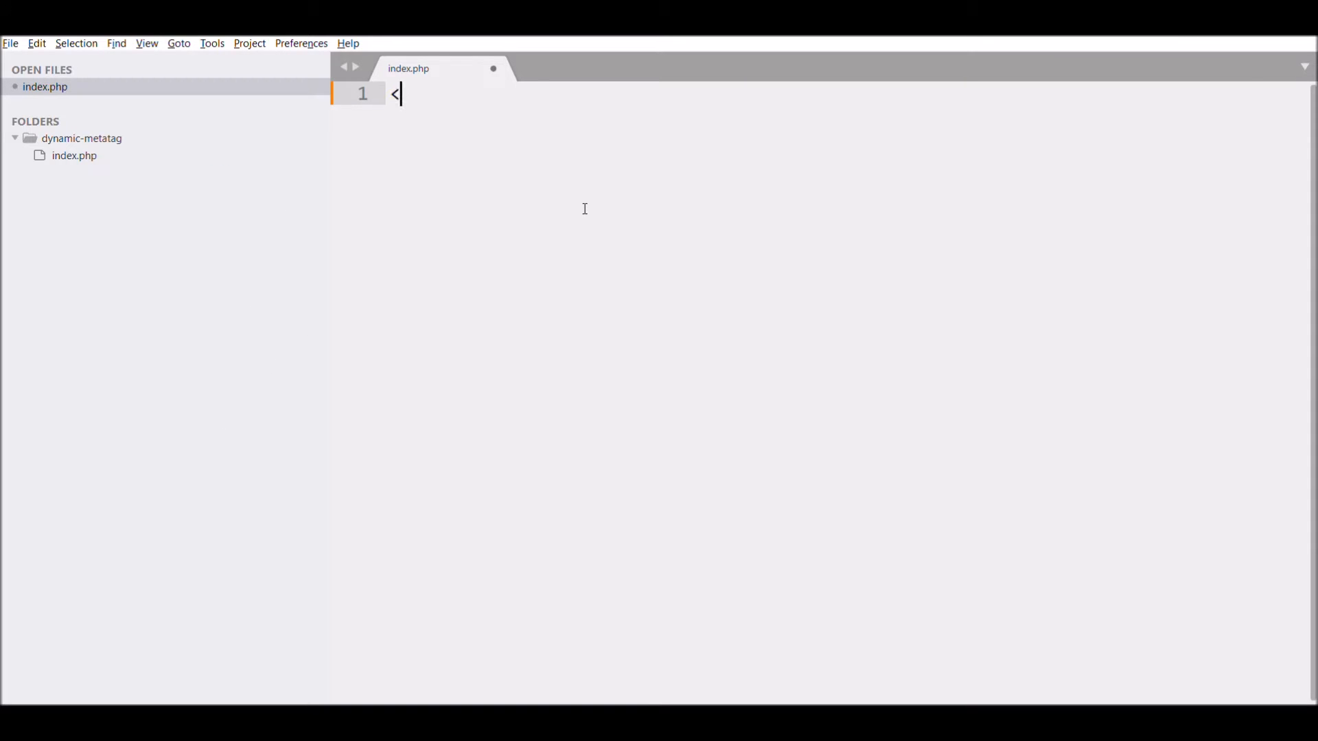
key("Tab")
type("Dynamic Mneu")
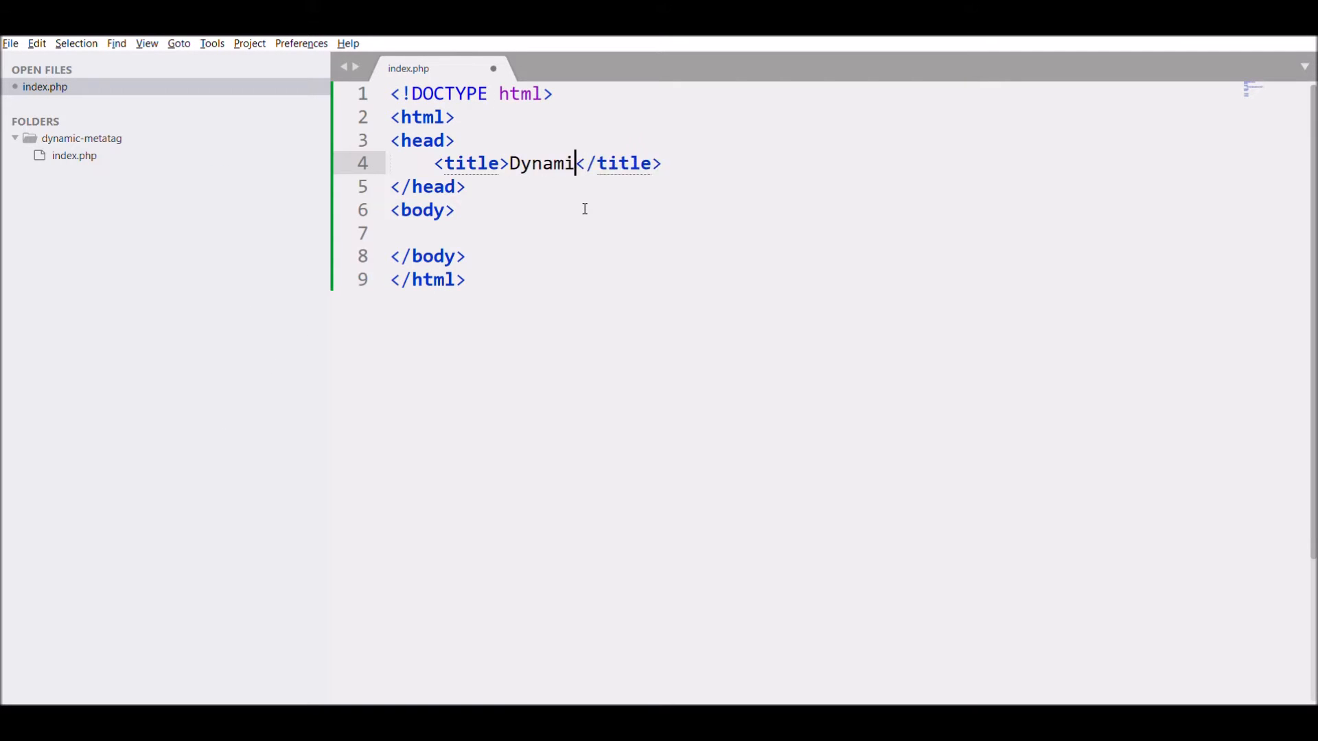
key("BackSpace")
key("BackSpace")
key("BackSpace")
type("eta")
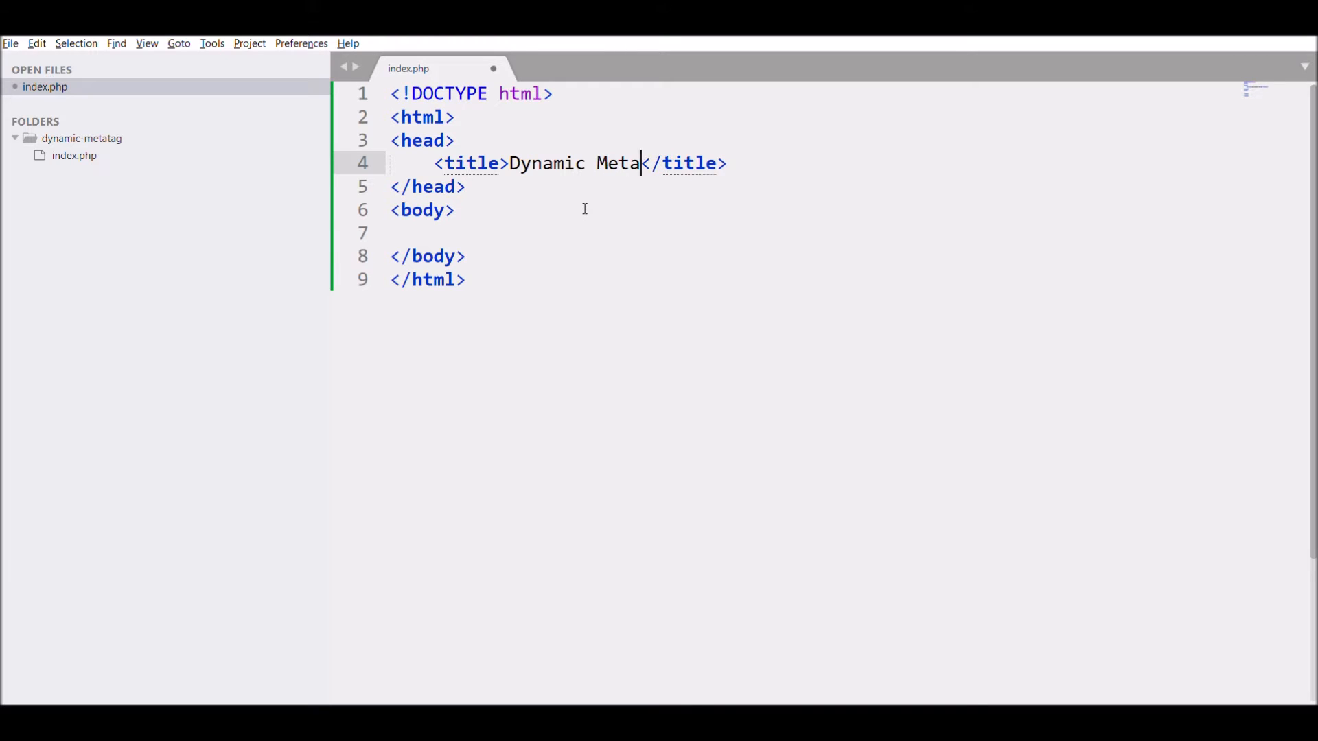
type("tag")
key("ctrl+s")
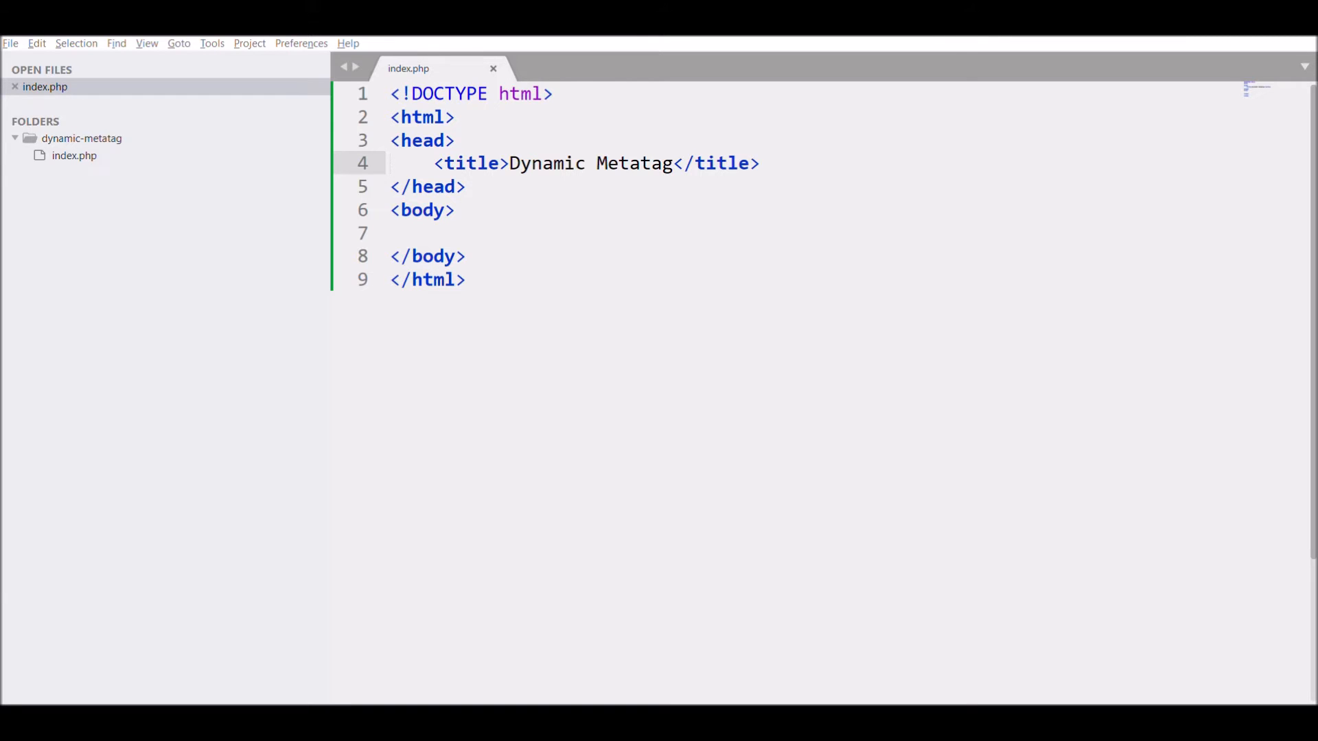
- Add the Bootstrap stylesheet link in the head and the three Bootstrap scripts in the body, saving index.php
key("Return")
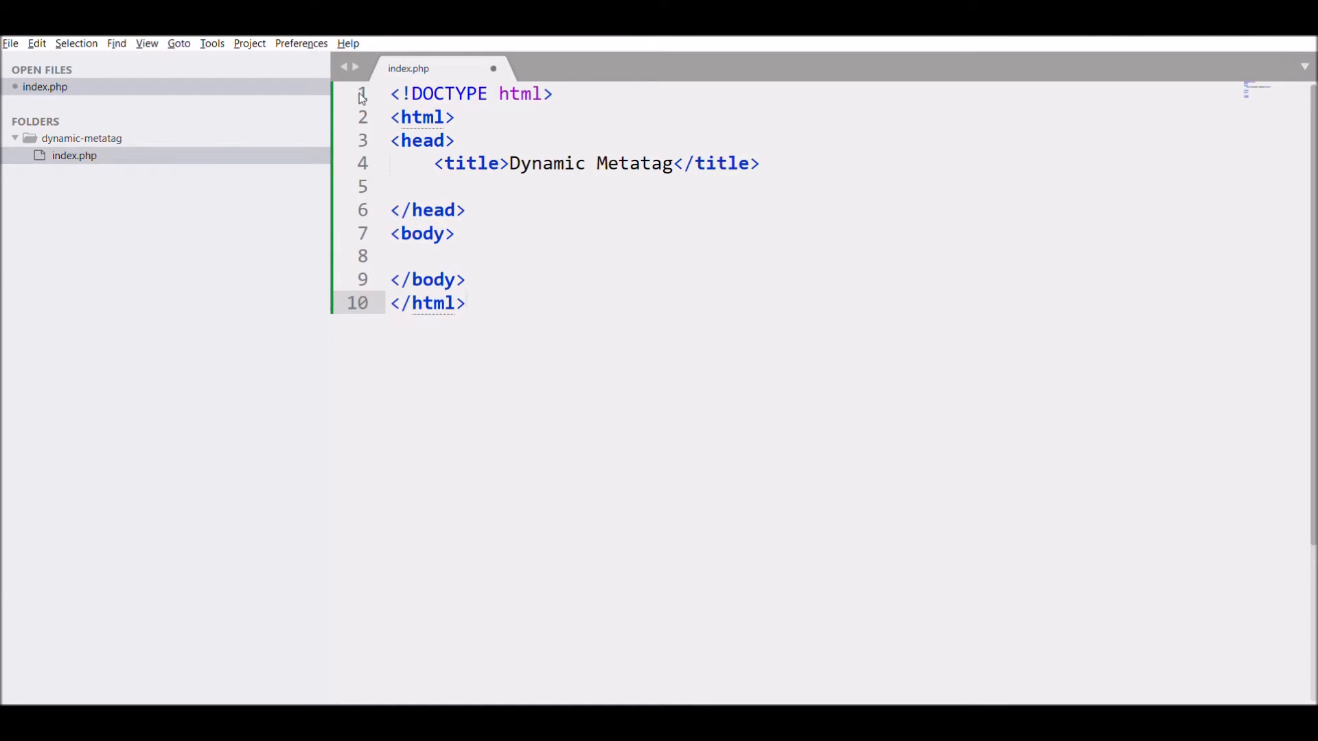
left_click(438, 186)
type("<link rel=\"stylesheet\" href=\"https://stackpath.bootstrapcdn.com/bootstrap/4.3.1/css/bootstrap.min.css\" integrity=\"sha384-ggOyR0iXCbMQv3Xipma34MD+dH/1fQ784/j6cY/iJTQUOhcWr7x9JvoRxT2MZw1T\" crossorigin=\"anonymous\">")
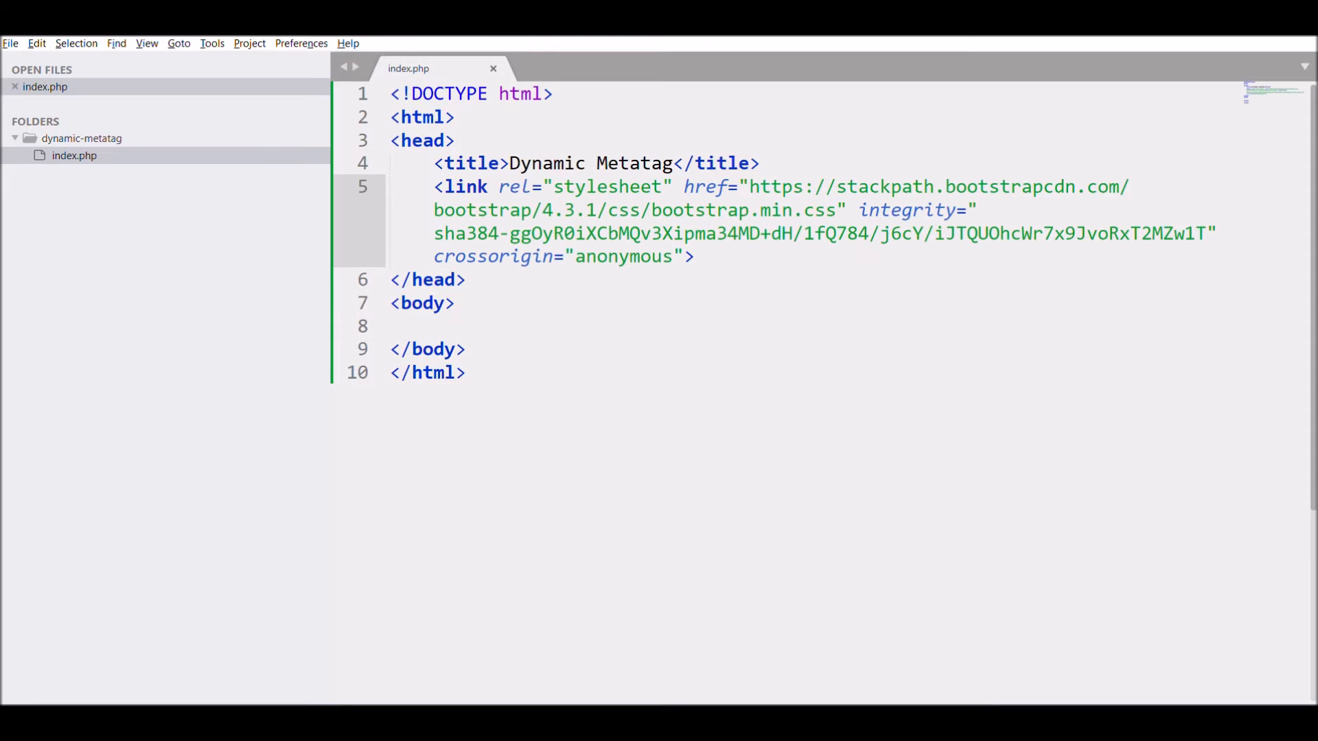
key("ctrl+s")
left_click(464, 326)
key("Return")
type("<script src=\"https://code.jquery.com/jquery-3.3.1.slim.min.js\" integrity=\"sha384-q8i/X+965DzO0rT7abK41JStQIAqVgRVzpbzo5smXKp4YfRvH+8abtTE1Pi6jizo\" crossorigin=\"anonymous\"></script> <script src=\"https://cdnjs.cloudflare.com/ajax/libs/popper.js/1.14.7/umd/popper.min.js\" integrity=\"sha384-UO2eT0CpHqdSJQ6hJty5KVphtPhzWj9WO1clHTMGa3JDZwrnQq4sF86dIHNDz0W1\" crossorigin=\"anonymous\"></script> <script src=\"https://stackpath.bootstrapcdn.com/bootstrap/4.3.1/js/bootstrap.min.js\" integrity=\"sha384-JjSmVgyd0p3pXB1rRibZUAYoIIy6OrQ6VrjIEaFf/nJGzIxFDsf4x0xIM+B07jRM\" crossorigin=\"anonymous\"></script>")
key("ctrl+s")
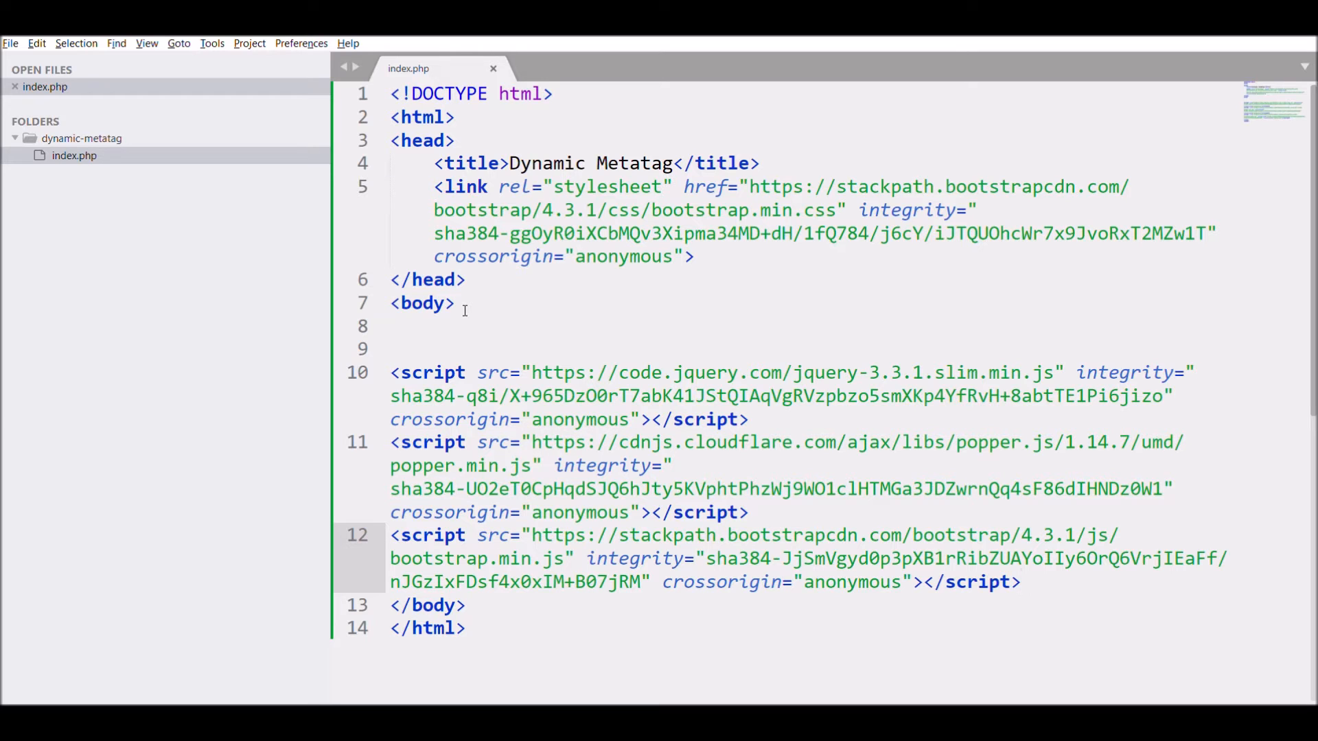
key("alt+Tab")
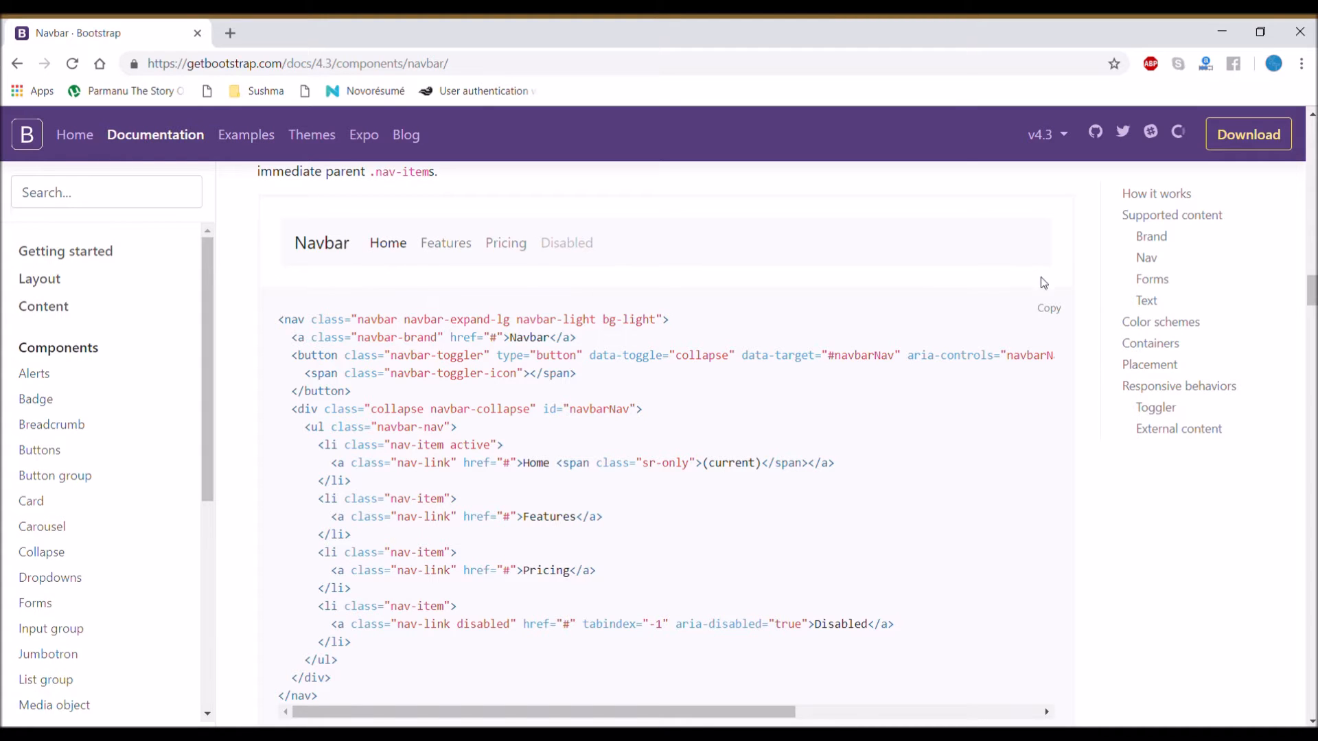
- Paste the Bootstrap example navbar into the body of index.php
left_click(1048, 308)
key("alt+Tab")
left_click(453, 325)
key("Return")
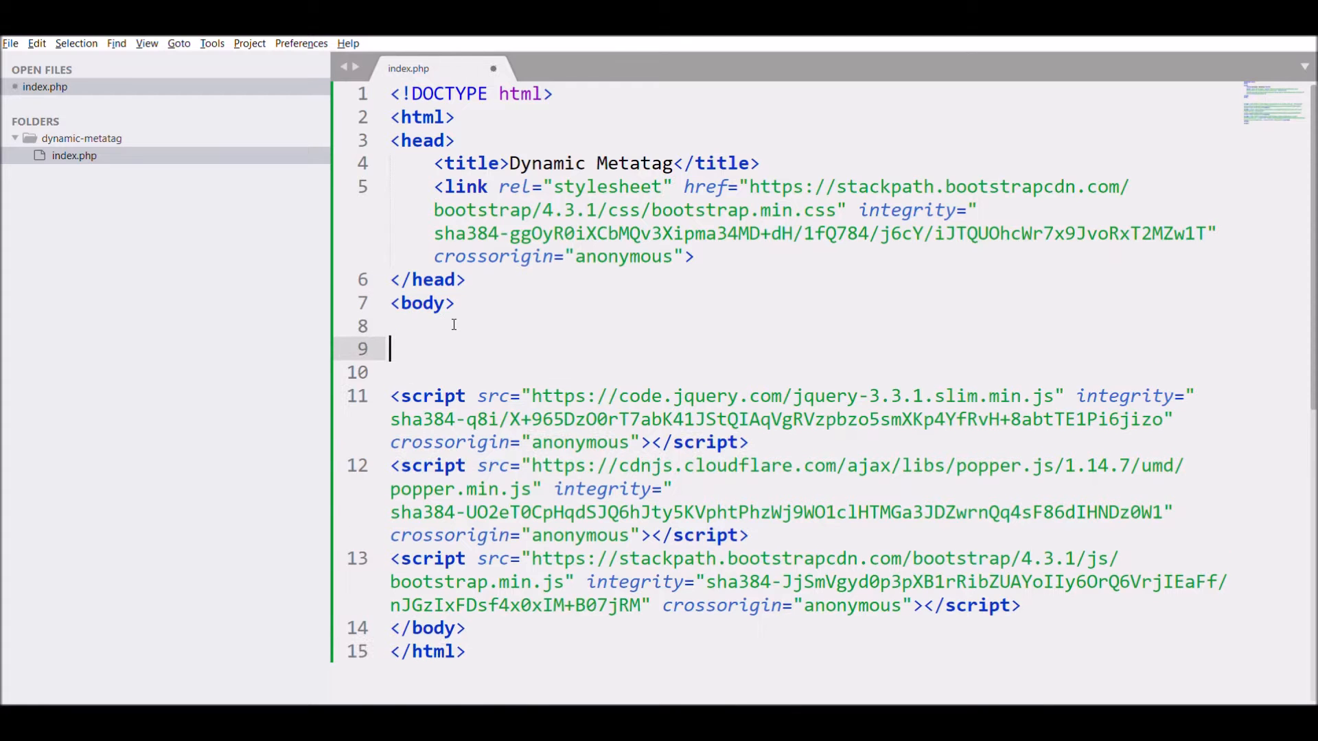
key("ctrl+v")
scroll(721, 412, "down", 1)
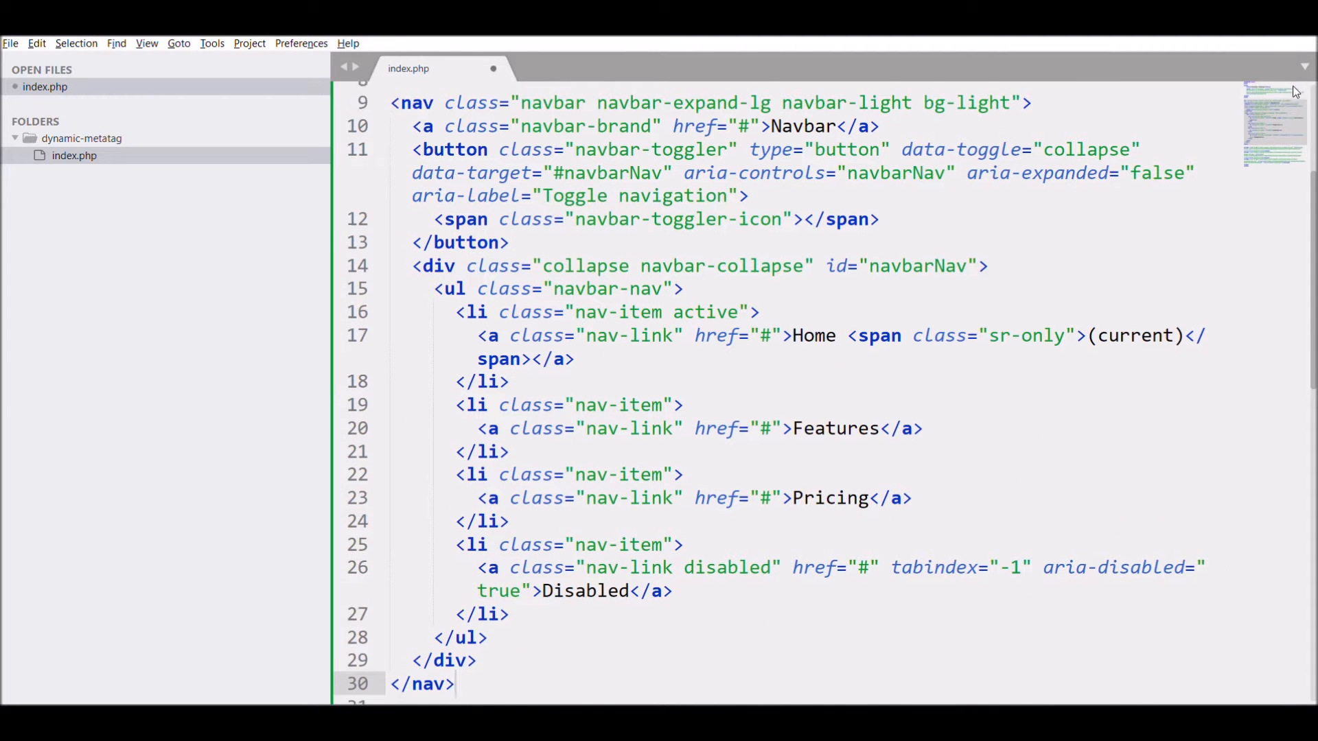
- Trim the navbar to Home and Add Meta Tag links, save index.php and start a new blank file
left_click_drag(519, 586, 456, 448)
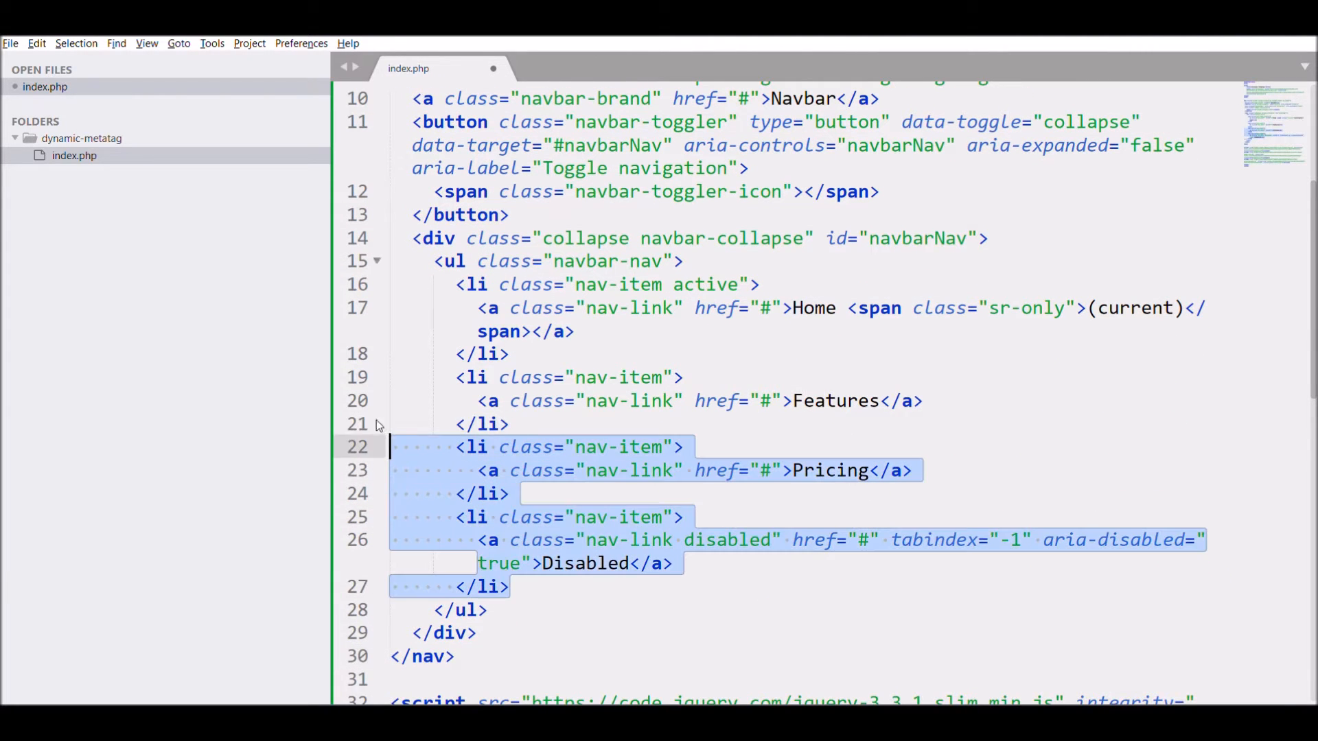
key("Delete")
double_click(834, 401)
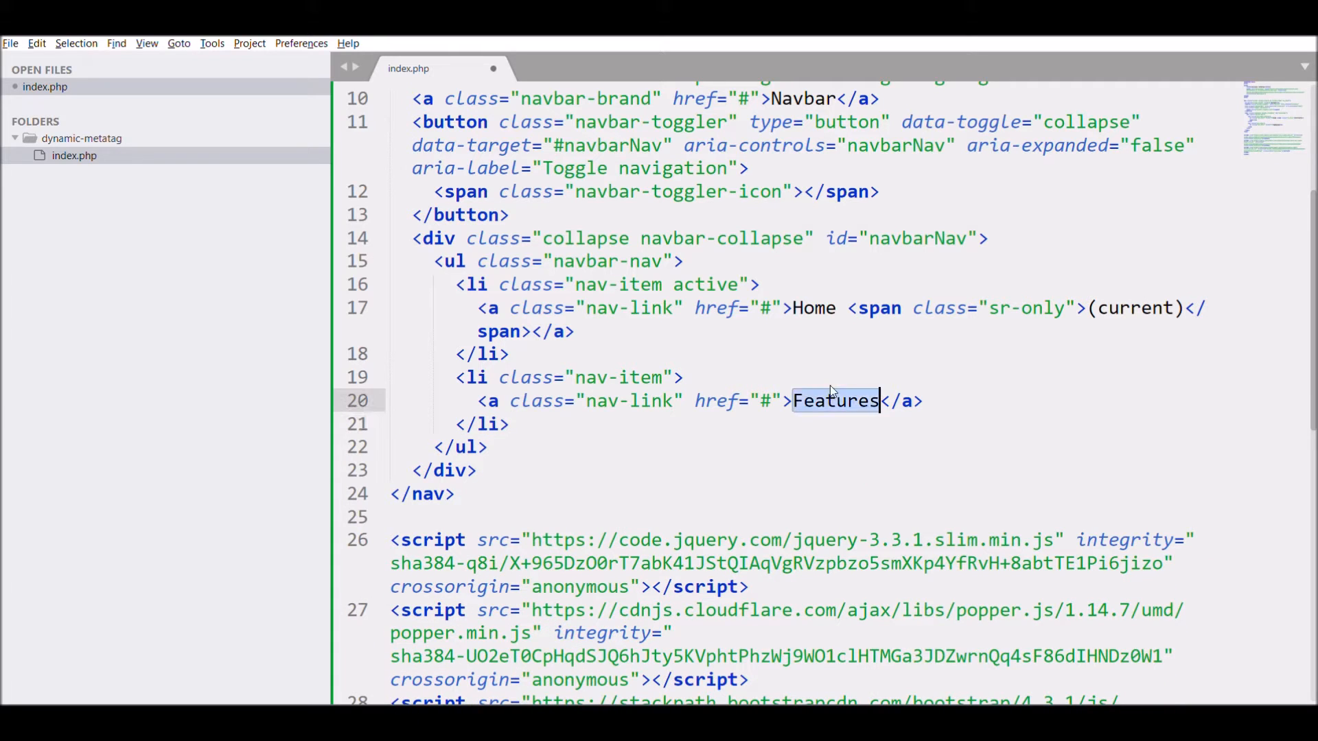
type("Add")
type(" Meta")
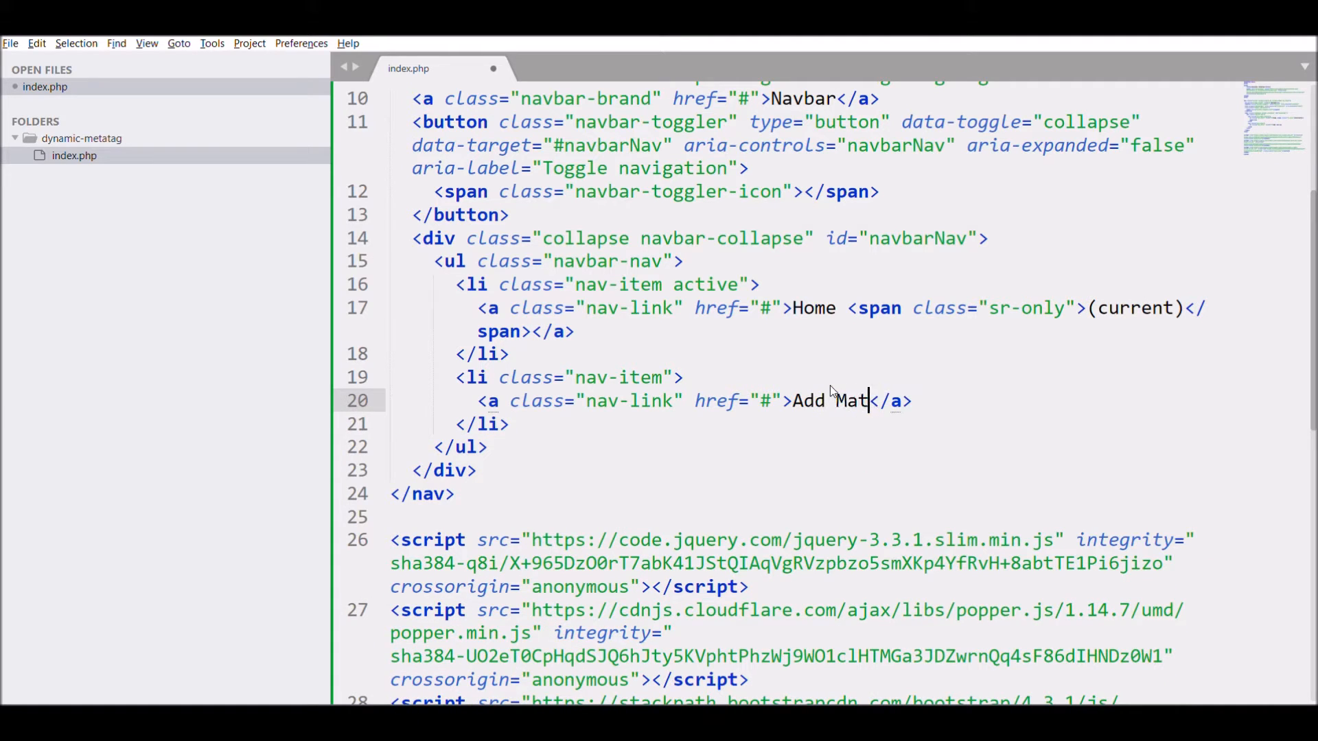
type(" Ta")
type("g")
key("ctrl+s")
scroll(1306, 94, "up", 5)
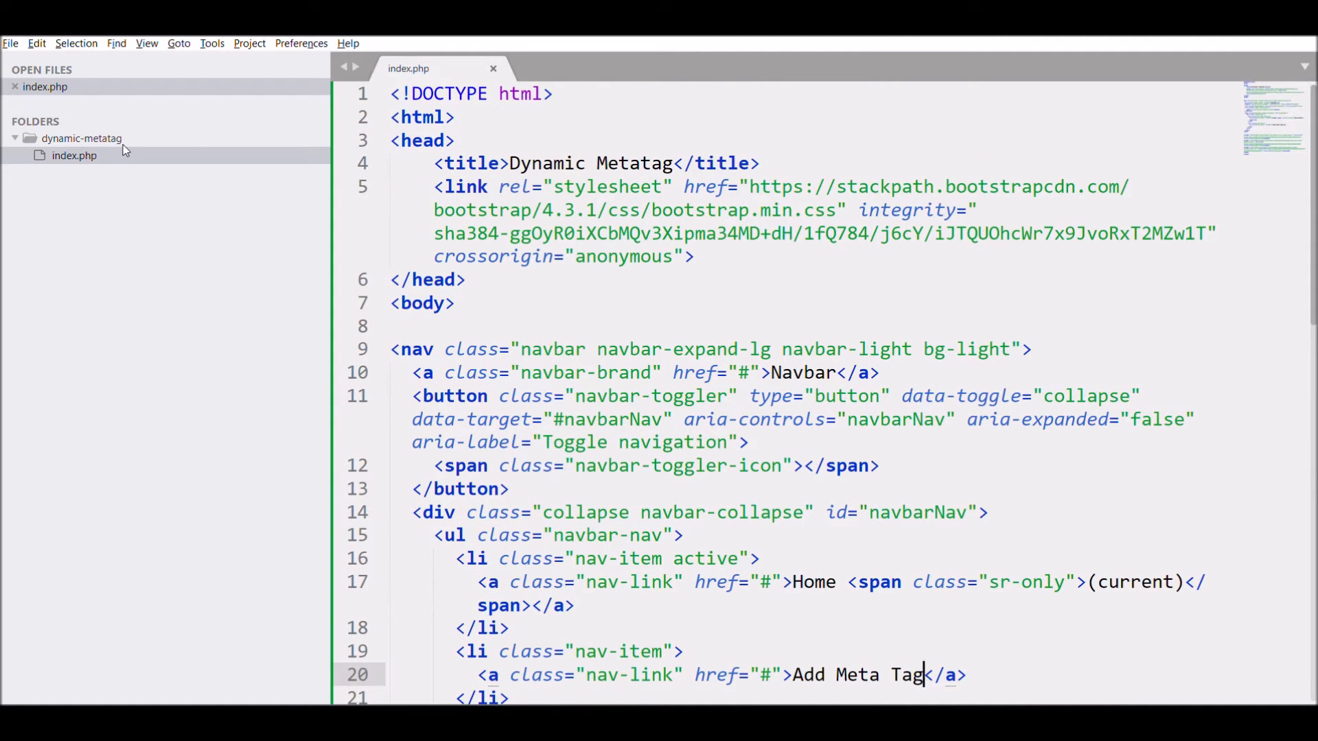
key("ctrl+n")
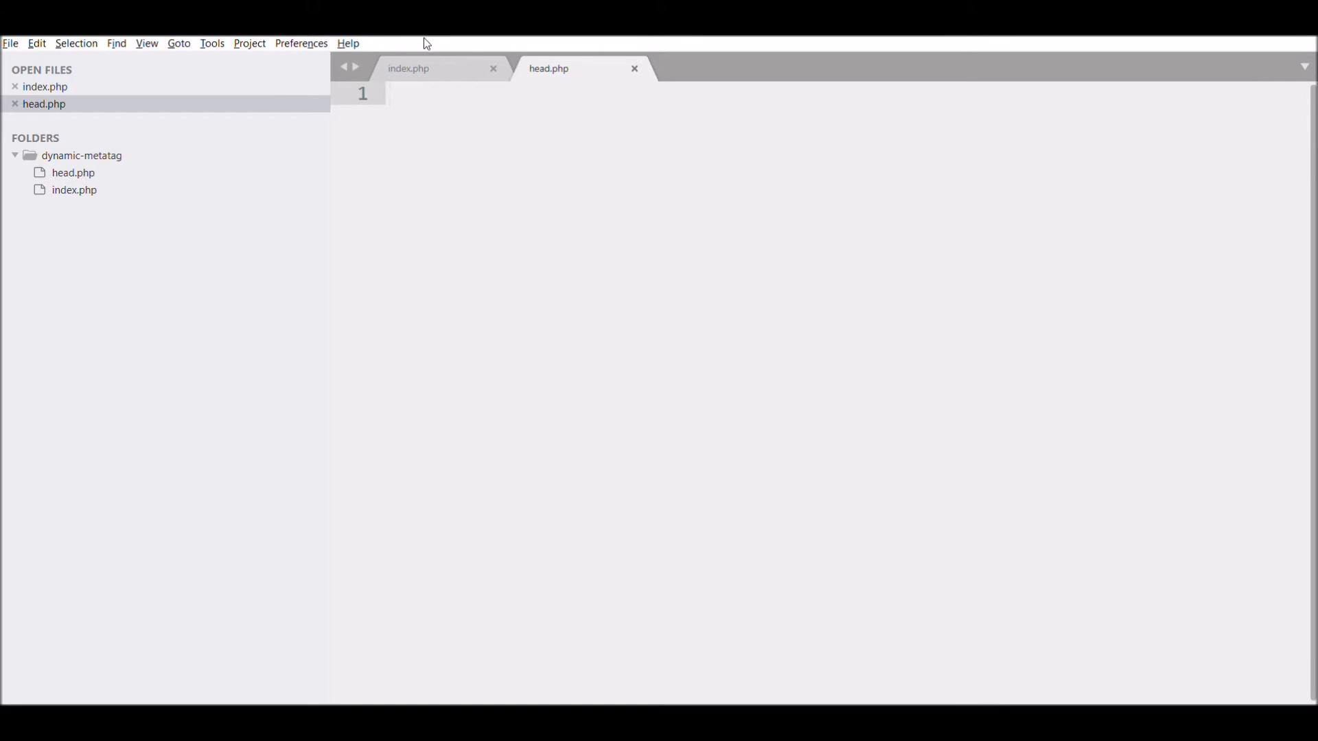
- Move the head block into head.php and replace it in index.php with include 'head.php'
left_click(391, 140, "shift")
key("ctrl+c")
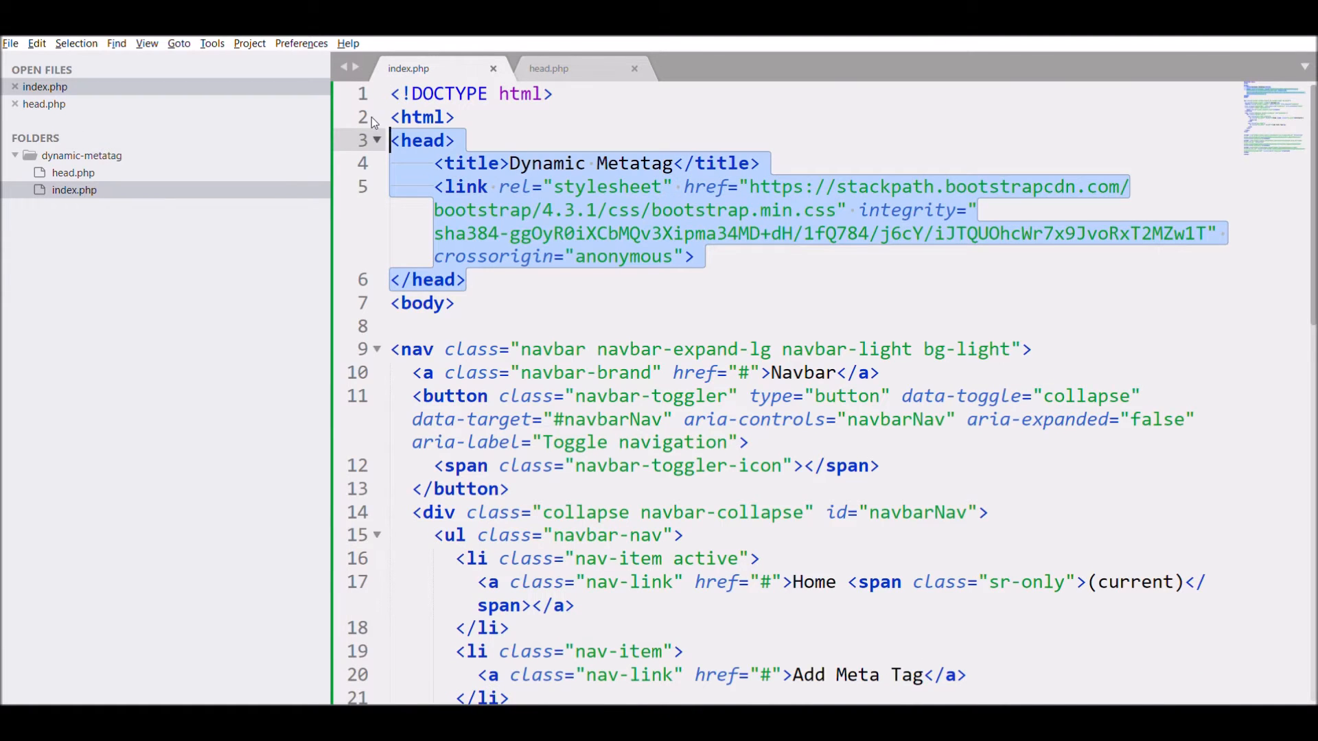
left_click(548, 69)
key("ctrl+v")
left_click(409, 68)
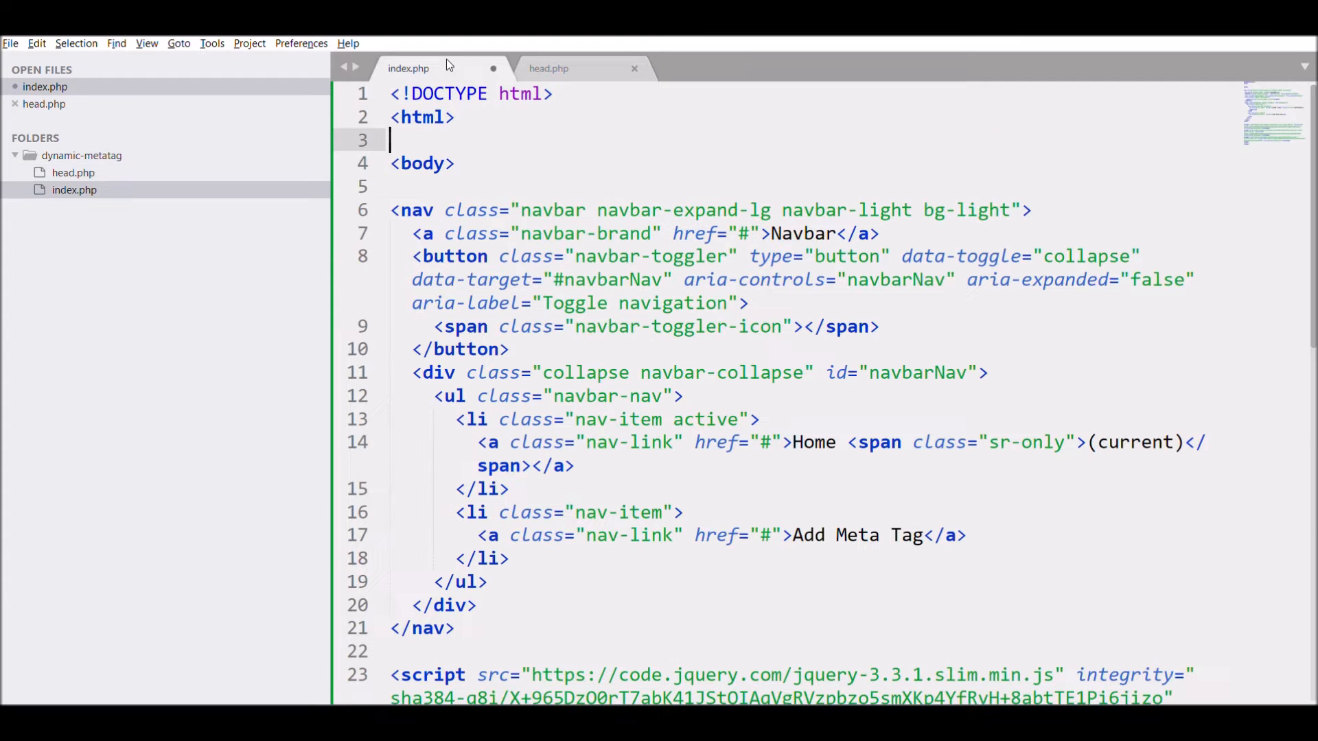
type("<?php i")
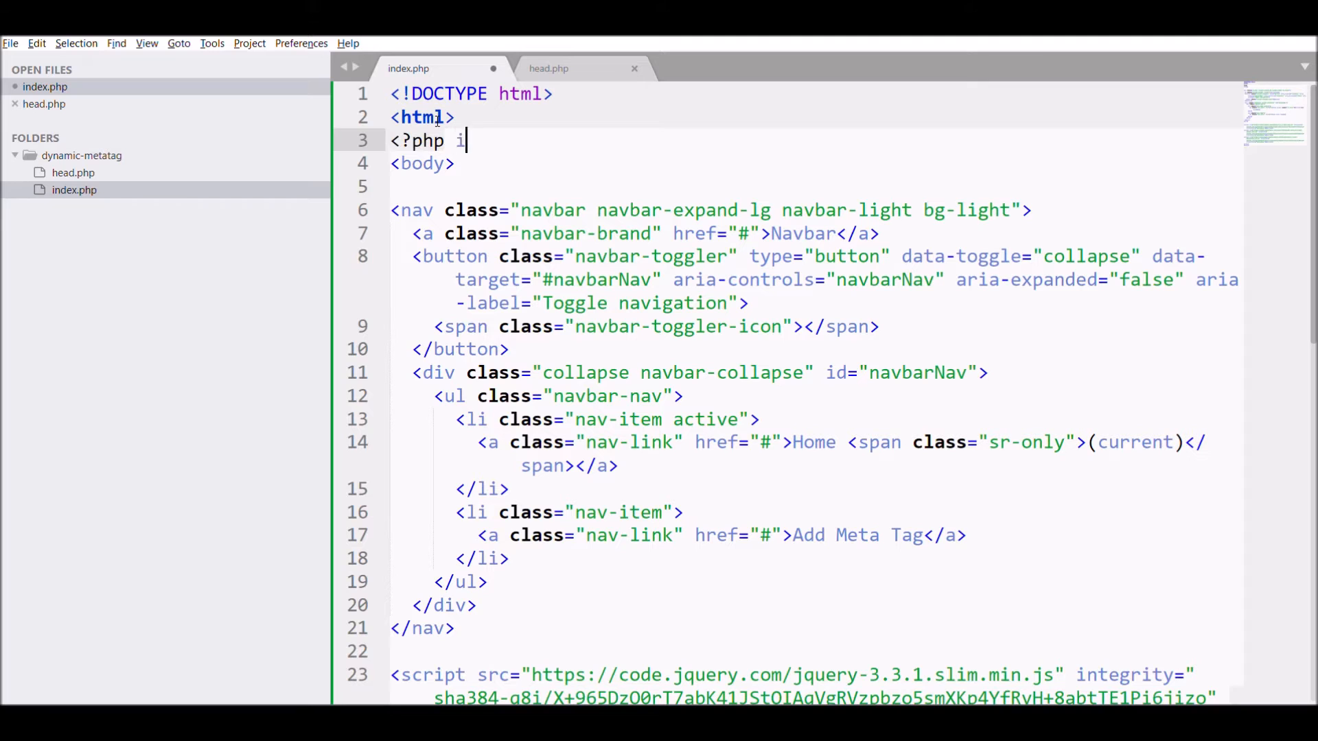
type("nclude 'head.php")
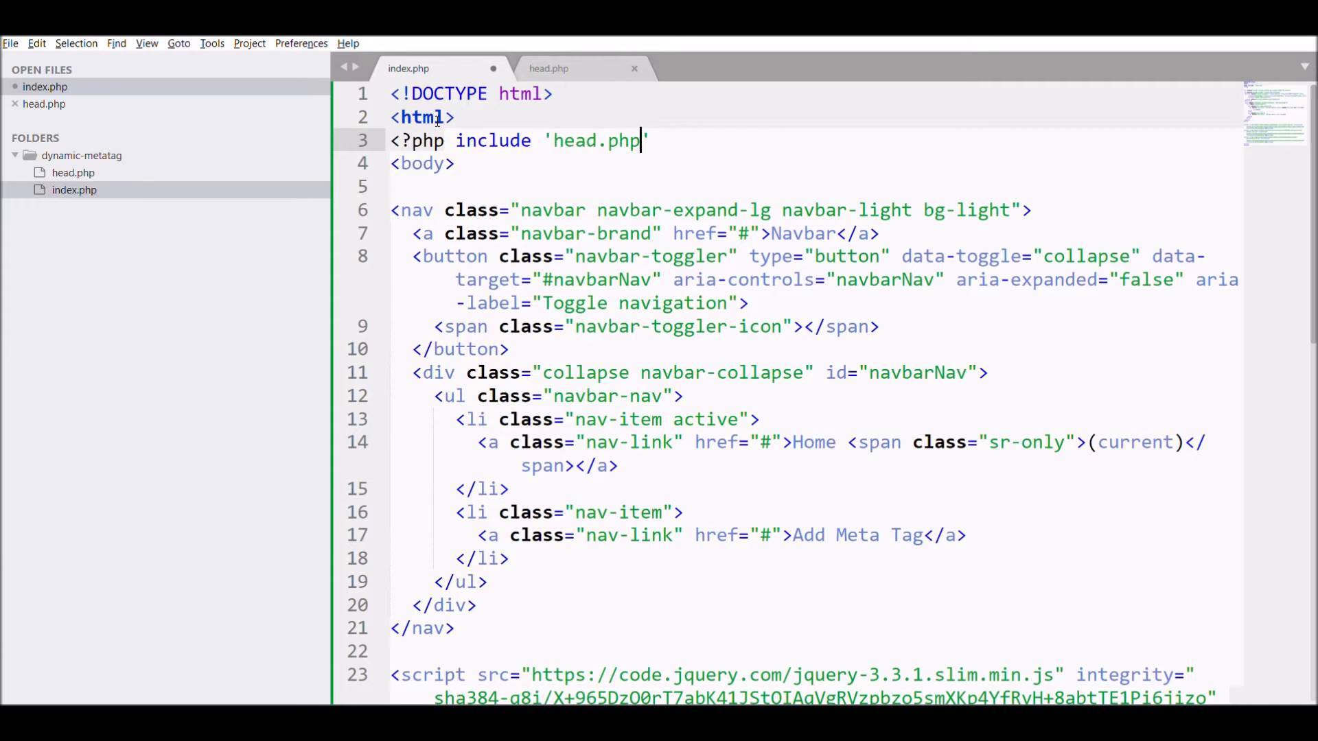
key("Right")
type(";?>")
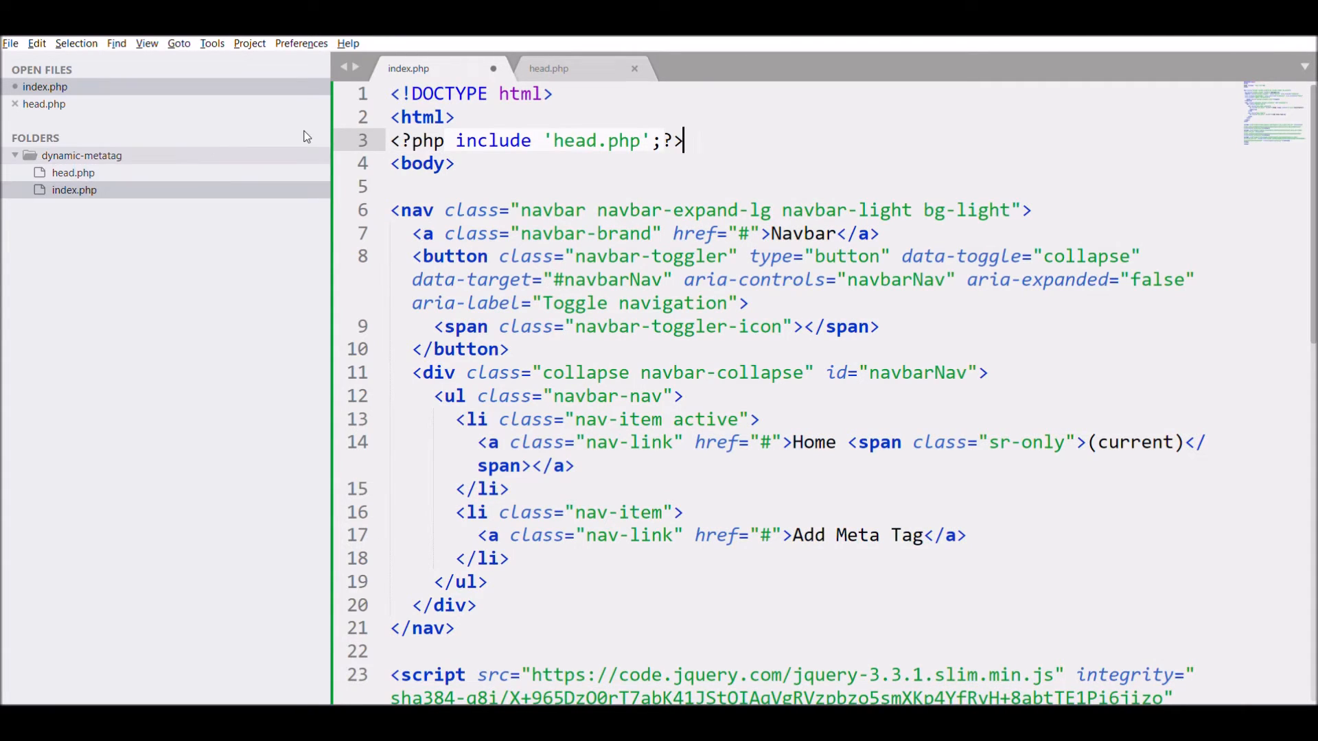
- Move the three script tags into footer.php and add include 'footer.php' to index.php
key("ctrl+n")
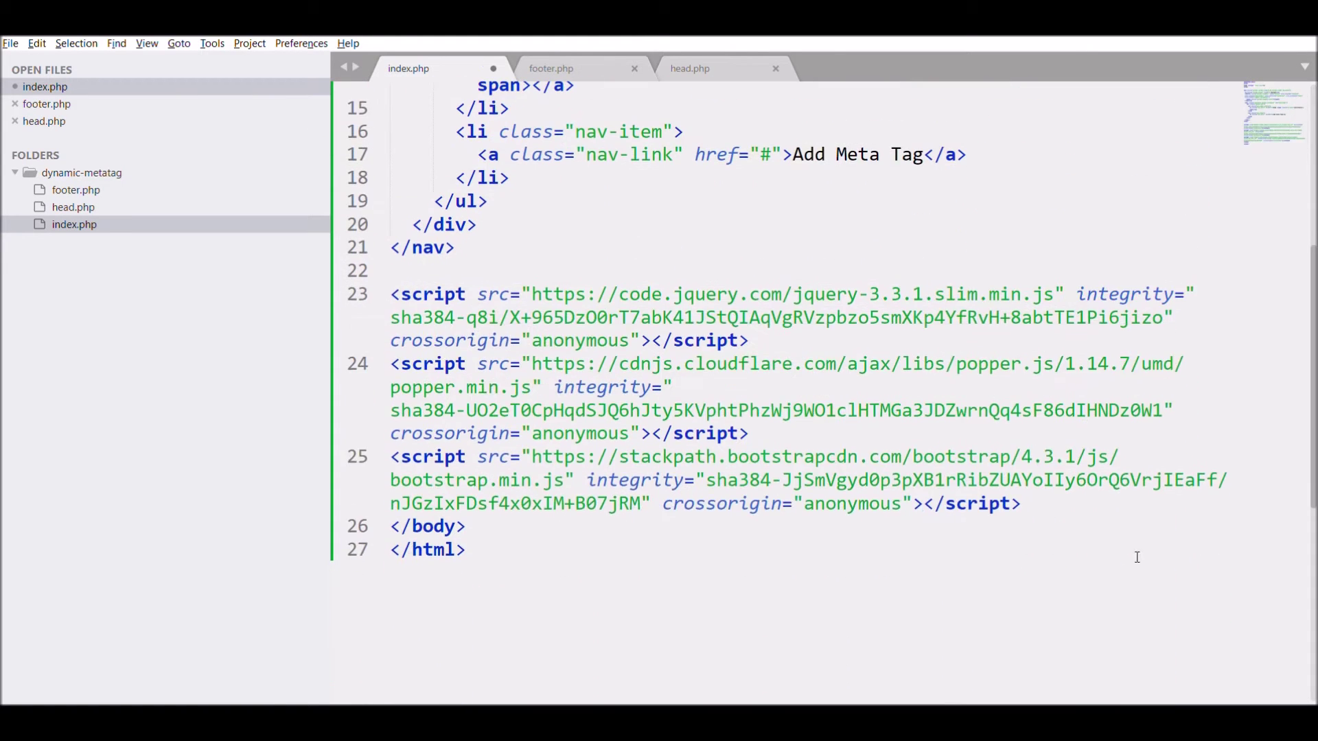
left_click_drag(1137, 557, 391, 294)
key("ctrl+x")
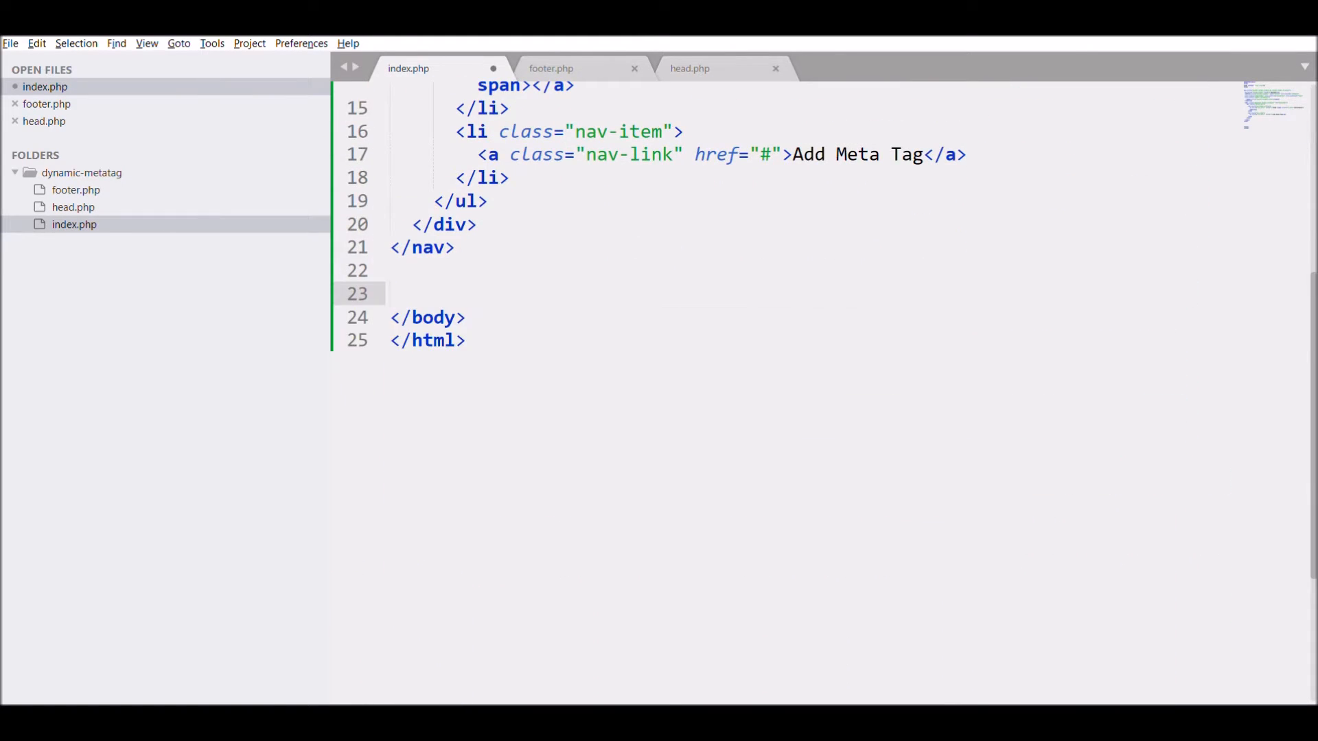
left_click(45, 104)
key("ctrl+v")
left_click(409, 68)
scroll(720, 310, "up", 5)
left_click(697, 94)
triple_click(536, 94)
key("ctrl+c")
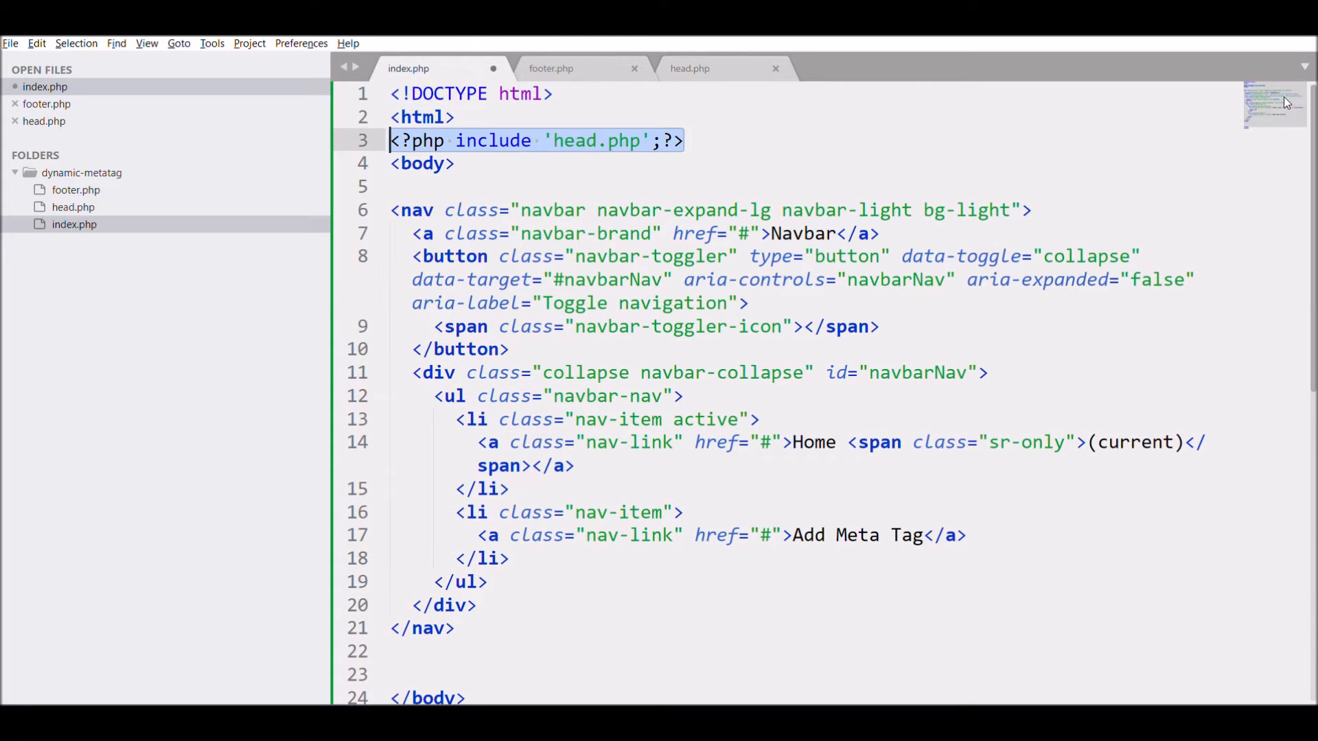
scroll(720, 310, "down", 5)
left_click(536, 565)
key("ctrl+v")
double_click(574, 565)
type("footer")
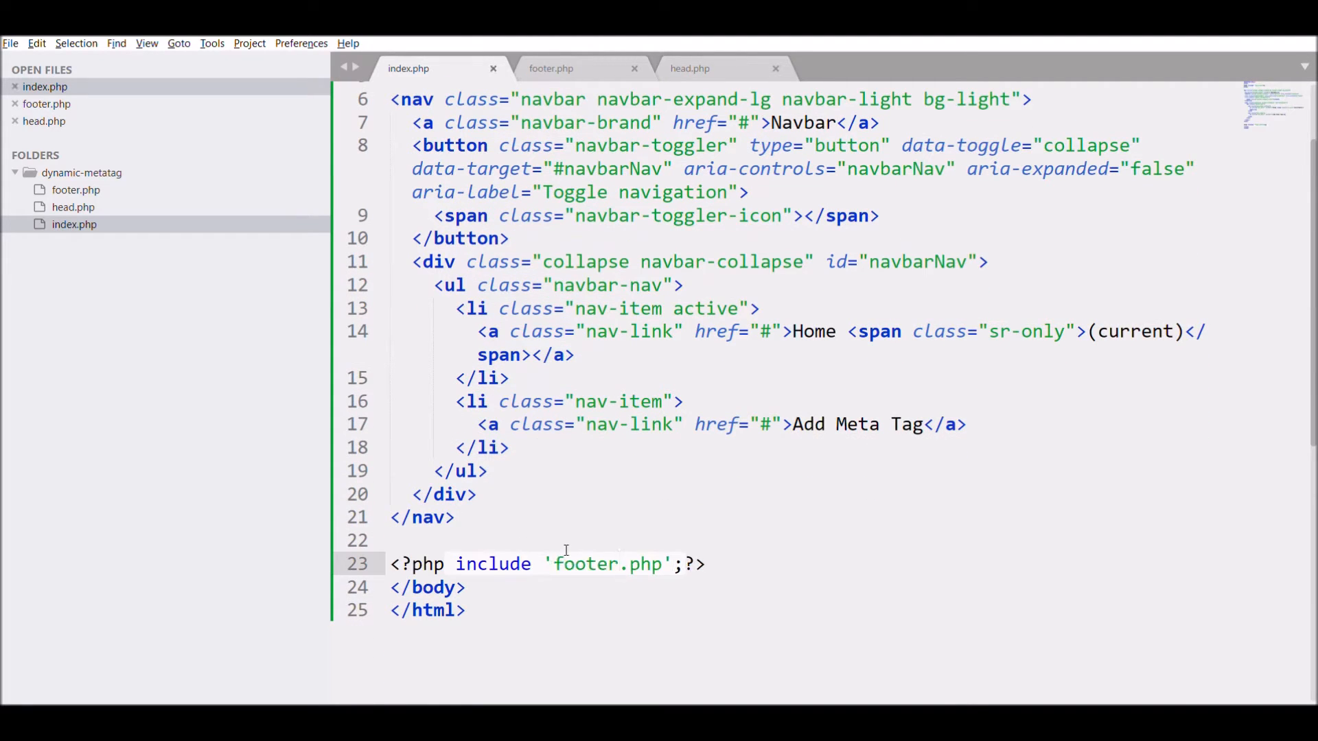
key("ctrl+n")
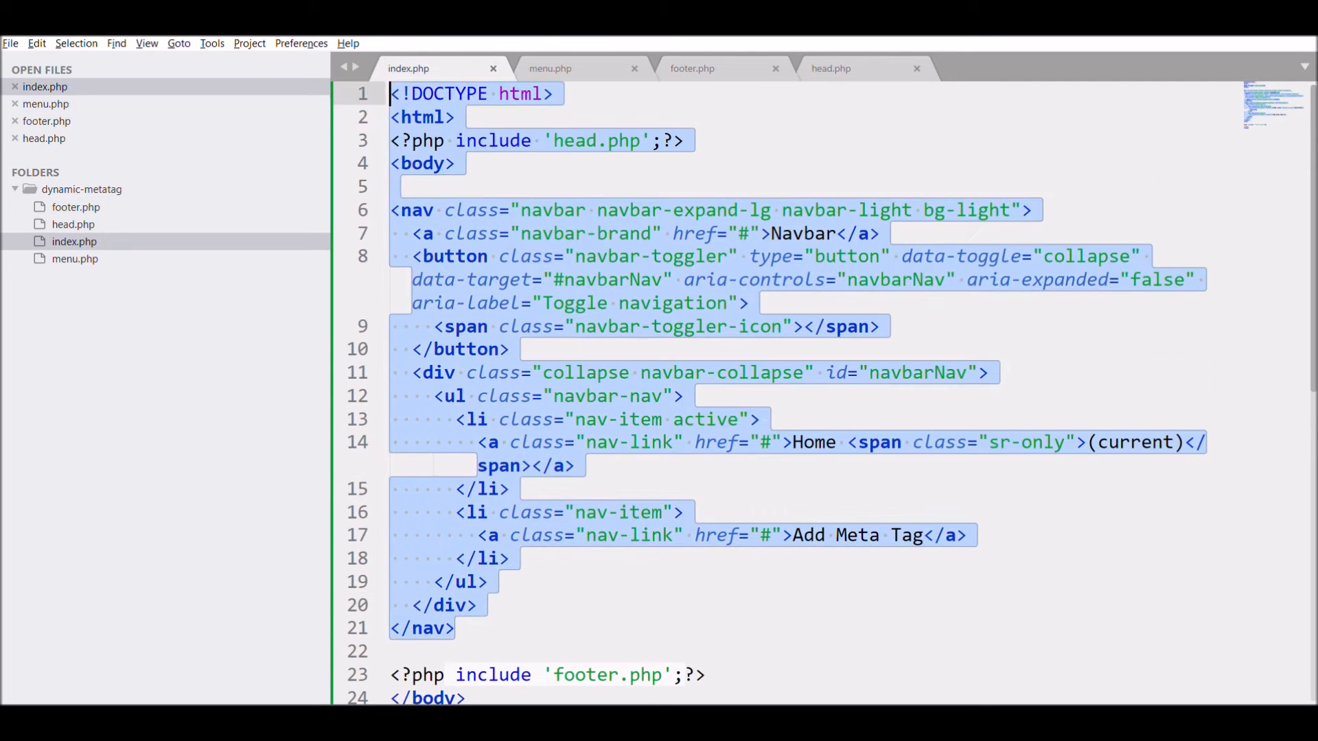
- Move the navbar into a new menu.php and add include 'menu.php' to index.php
key("ctrl+x")
key("ctrl+n")
key("ctrl+v")
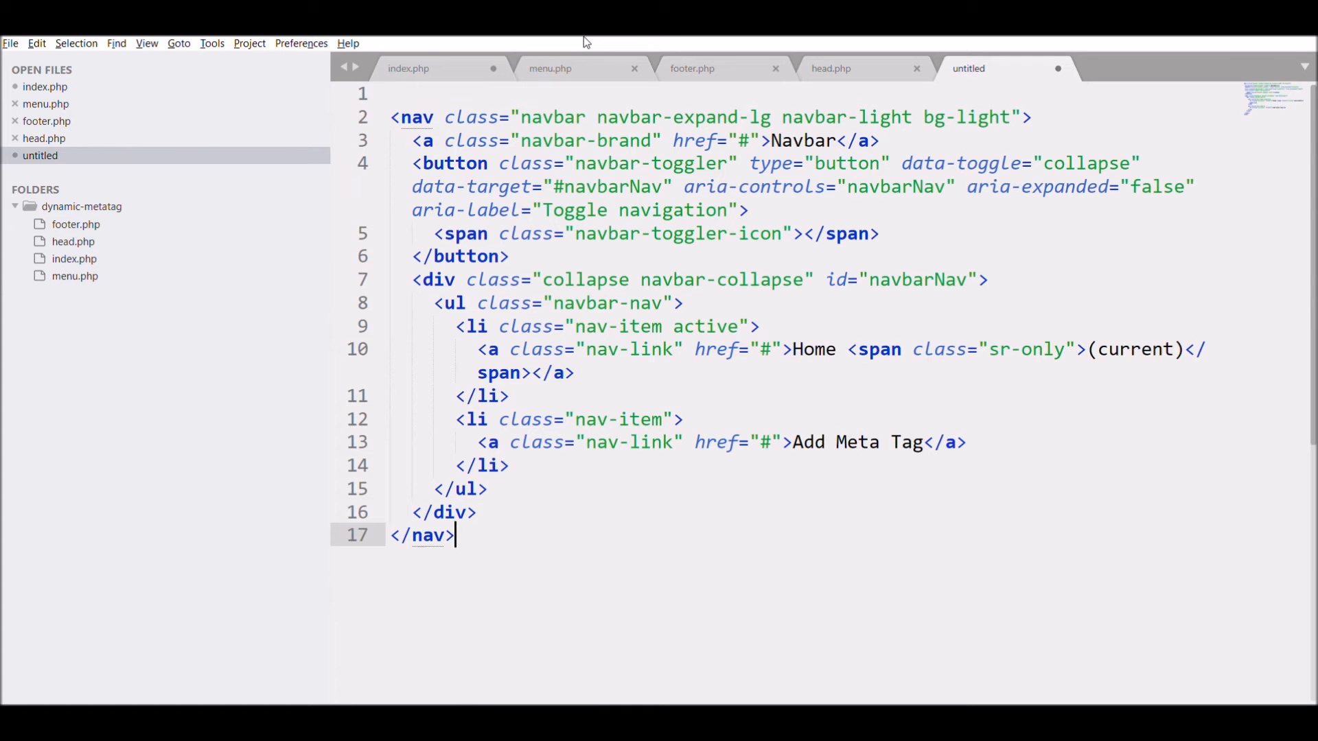
key("ctrl+s")
left_click(408, 69)
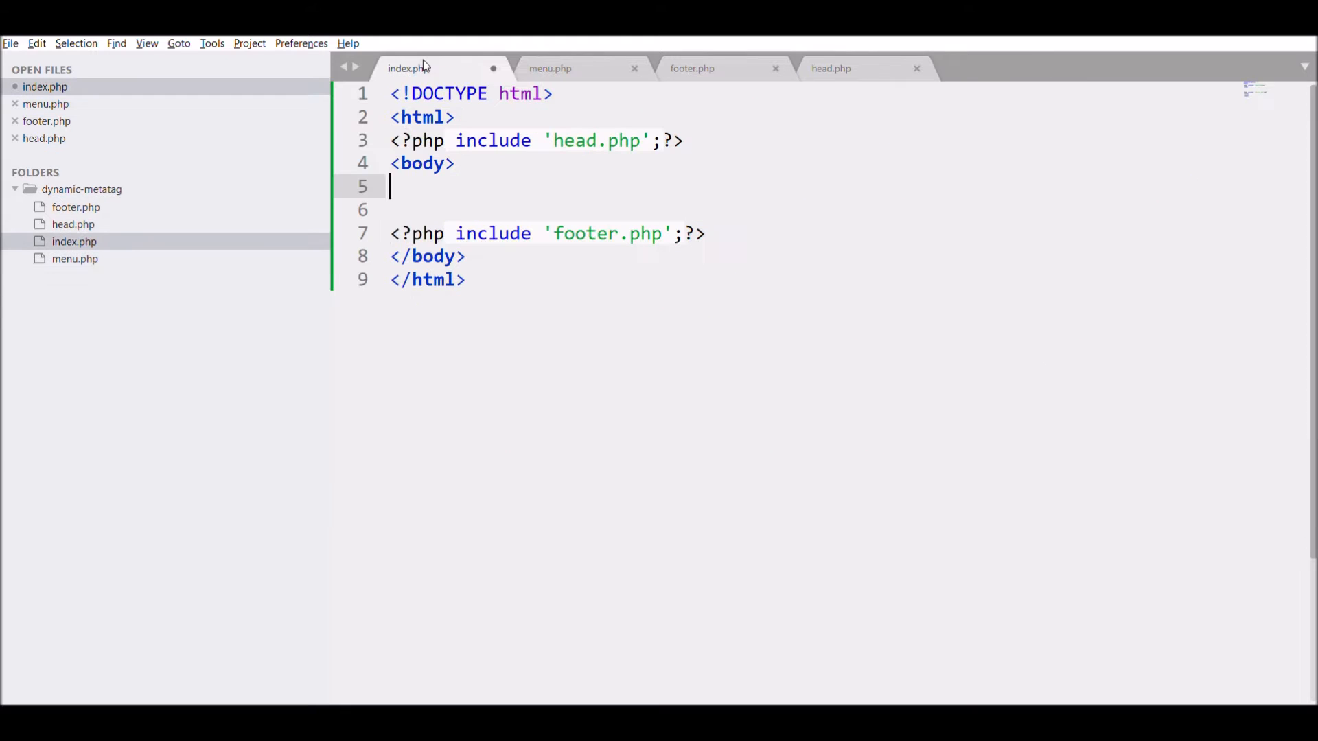
left_click_drag(685, 141, 391, 140)
key("ctrl+c")
left_click(391, 186)
key("ctrl+v")
double_click(576, 186)
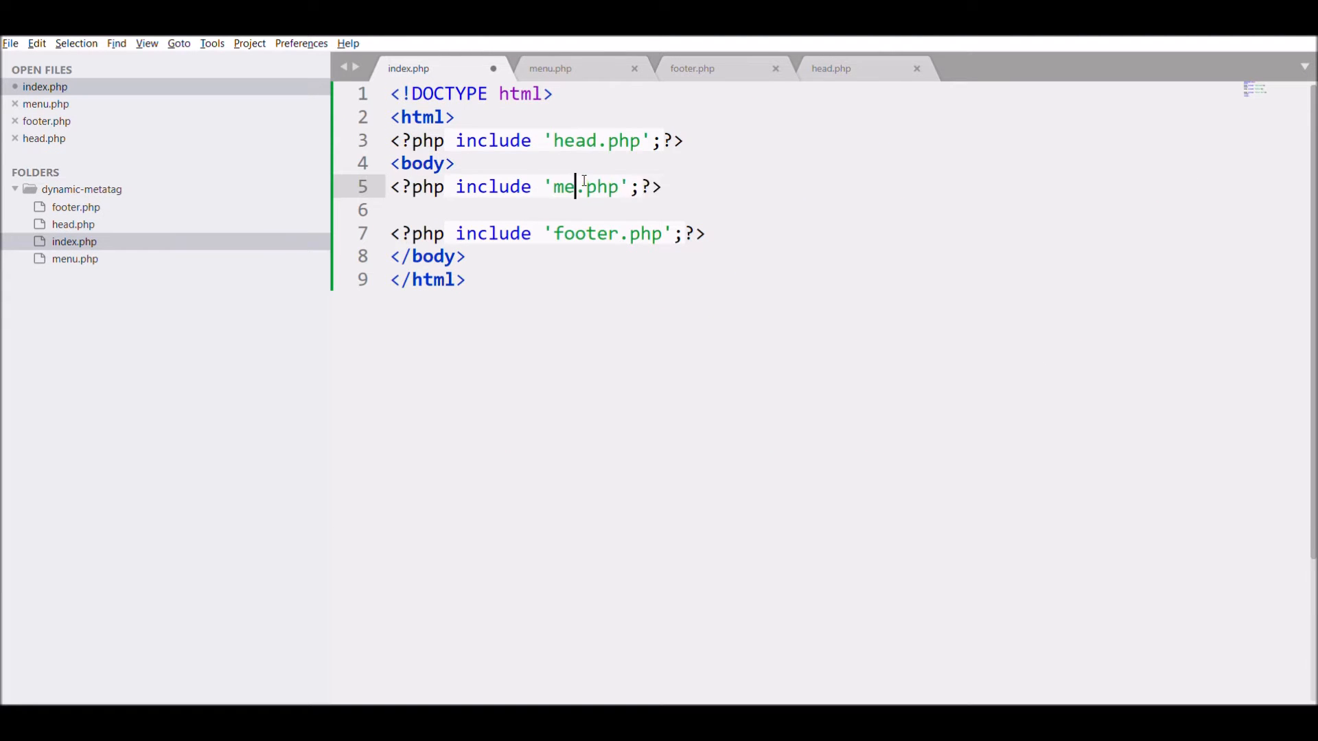
type("menu")
left_click(549, 68)
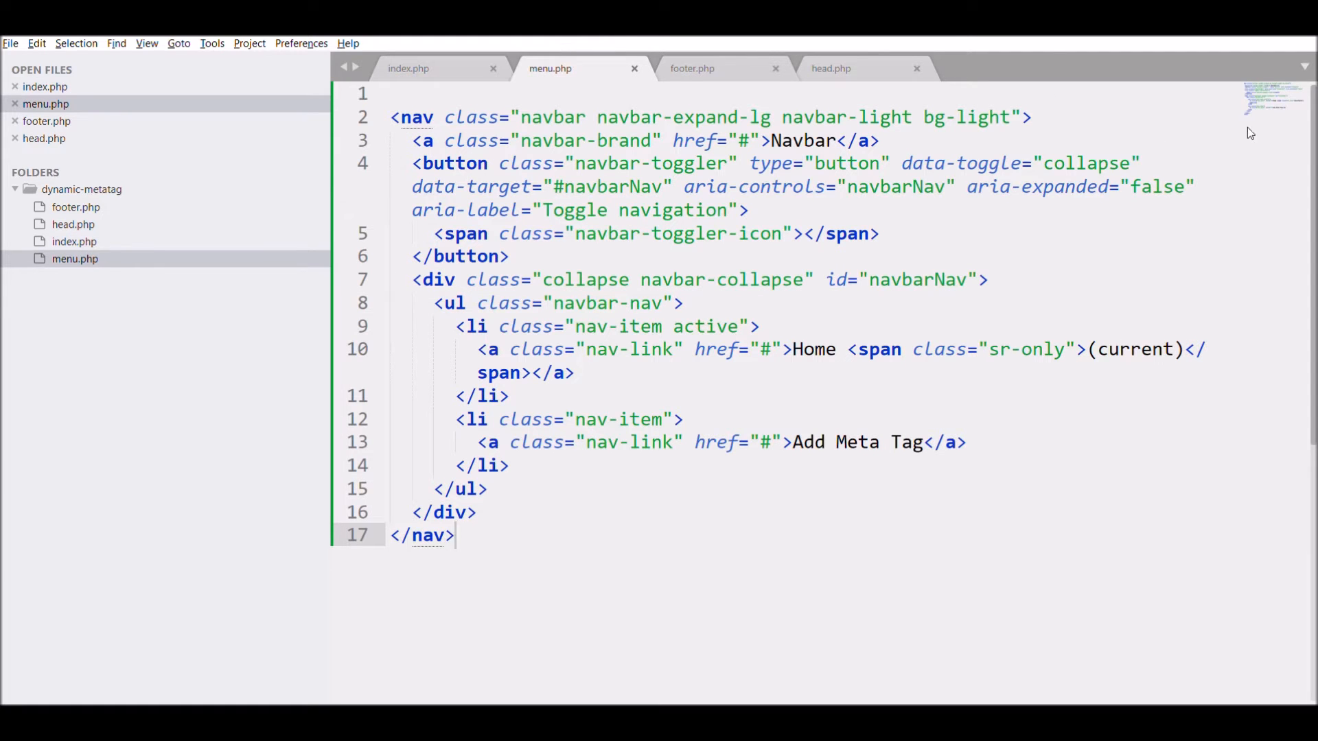
key("alt+Tab")
left_click(230, 33)
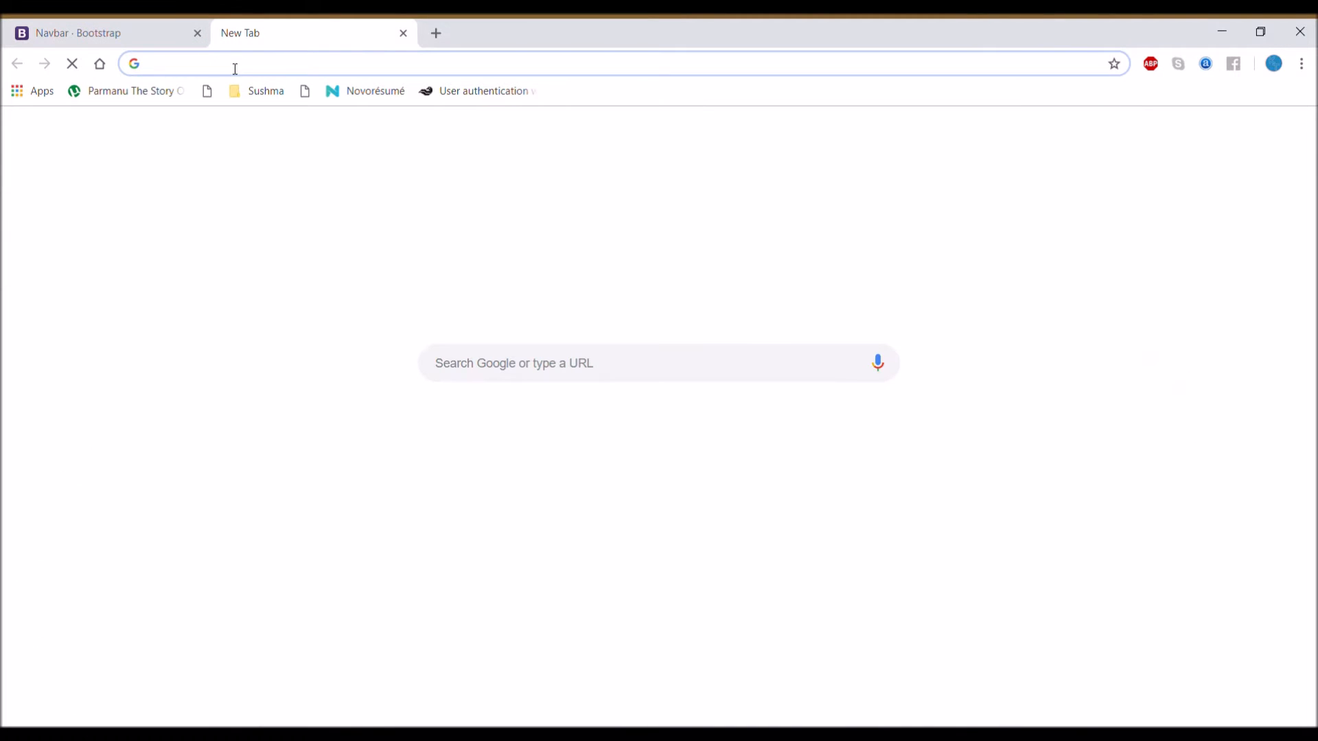
type("localhost/dynamic-menu")
- Load localhost/dynamic-metatag/ to see the Home and Add Meta Tag navbar, then start another tab
left_click_drag(296, 62, 211, 63)
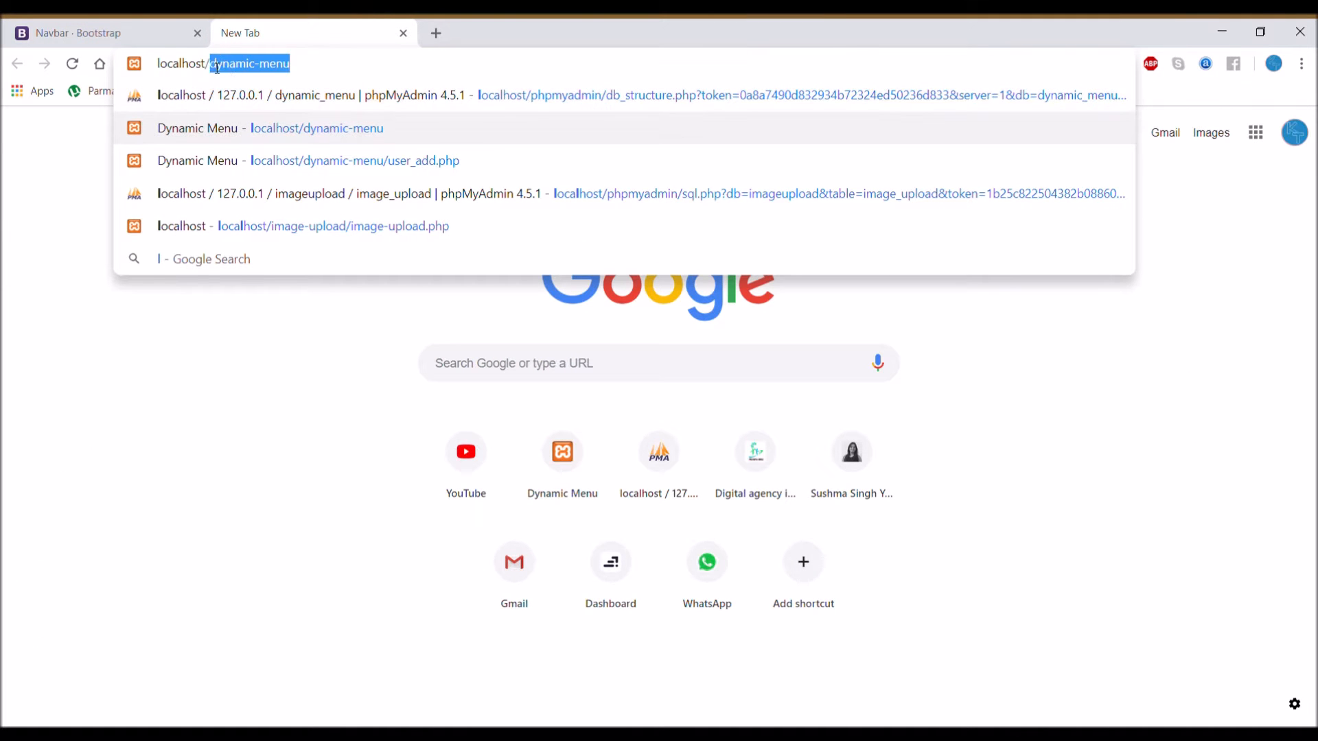
type("dynamic-metatag/")
key("Return")
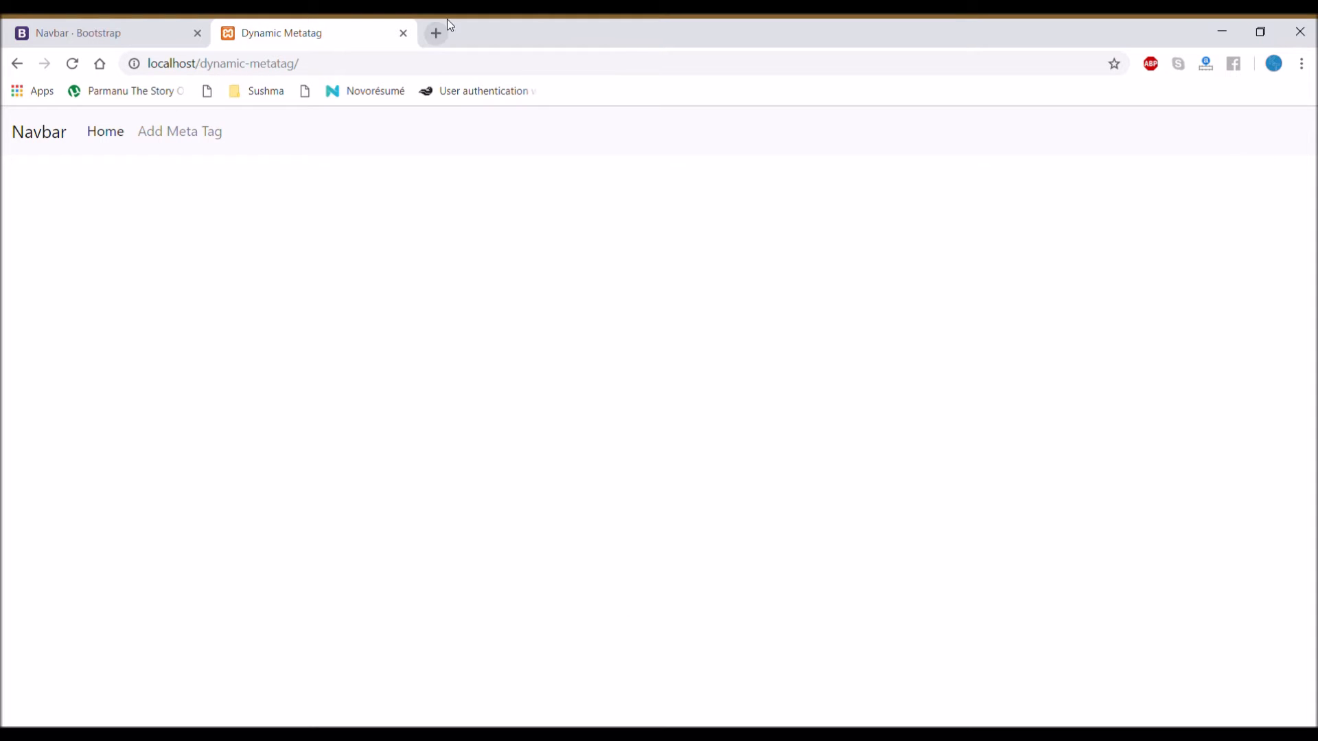
left_click(435, 32)
type("loca")
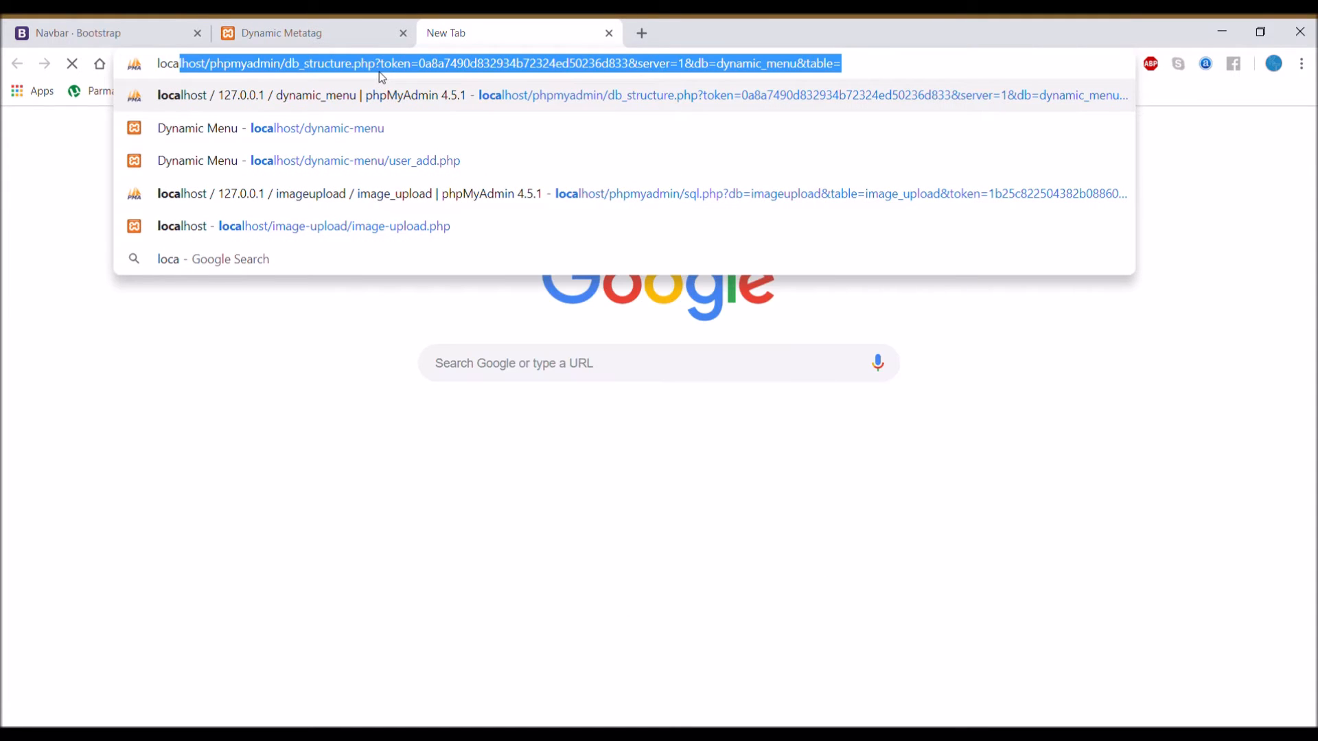
- In phpMyAdmin create a new database named dynamic_metatag and focus the new table name field
key("Return")
left_click(51, 205)
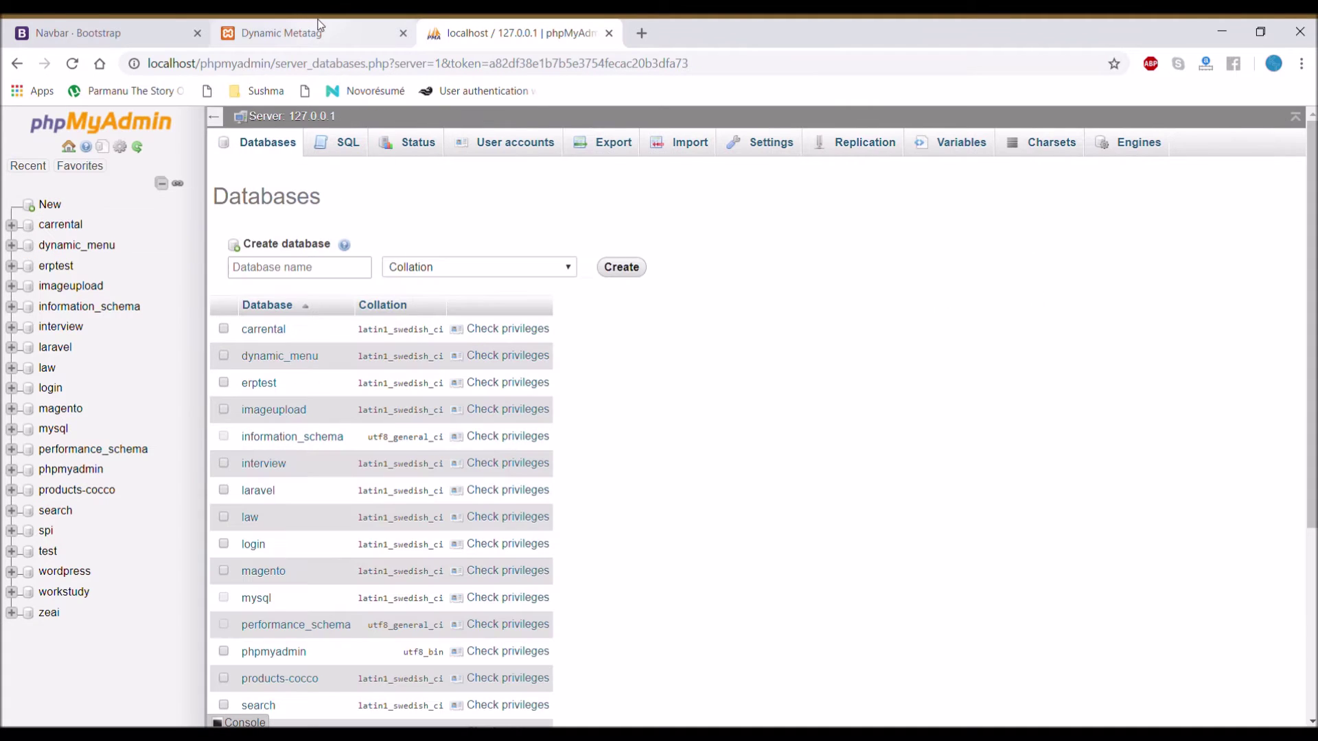
left_click(294, 270)
type("dynamic")
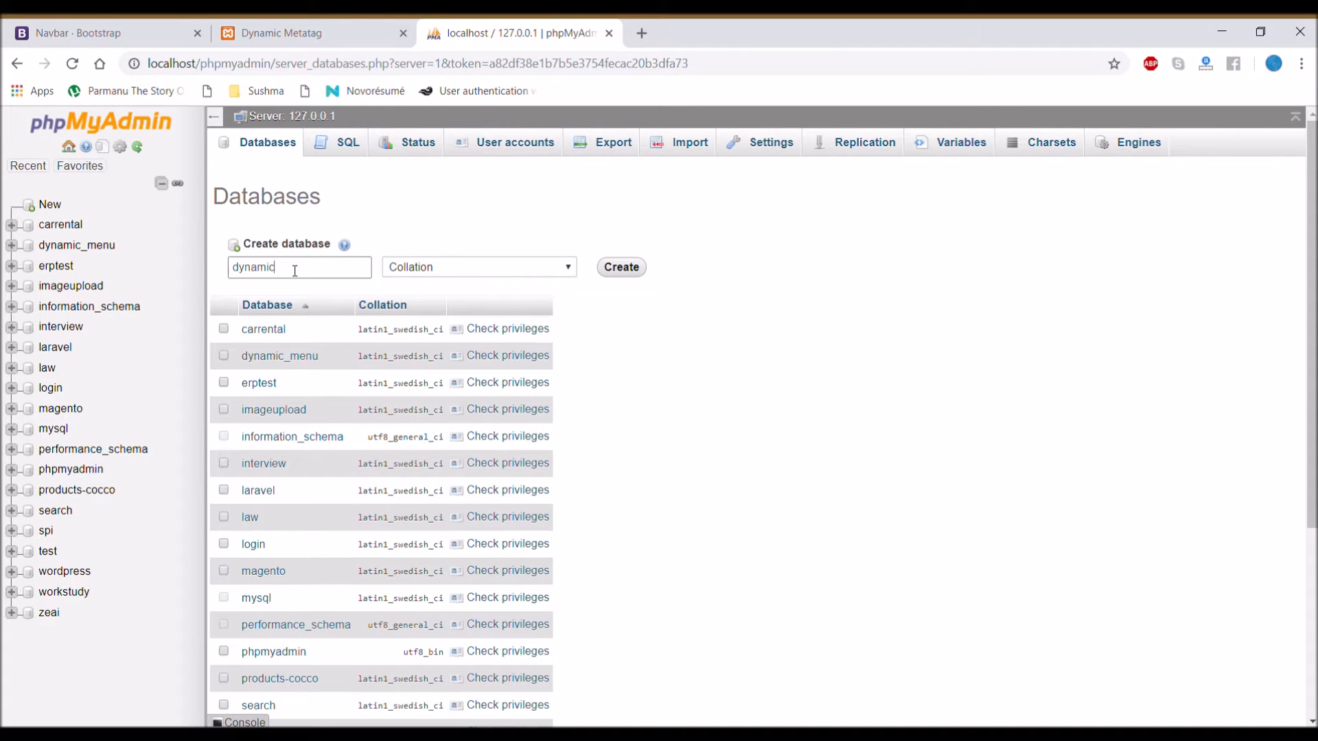
type("_metatag")
left_click(621, 266)
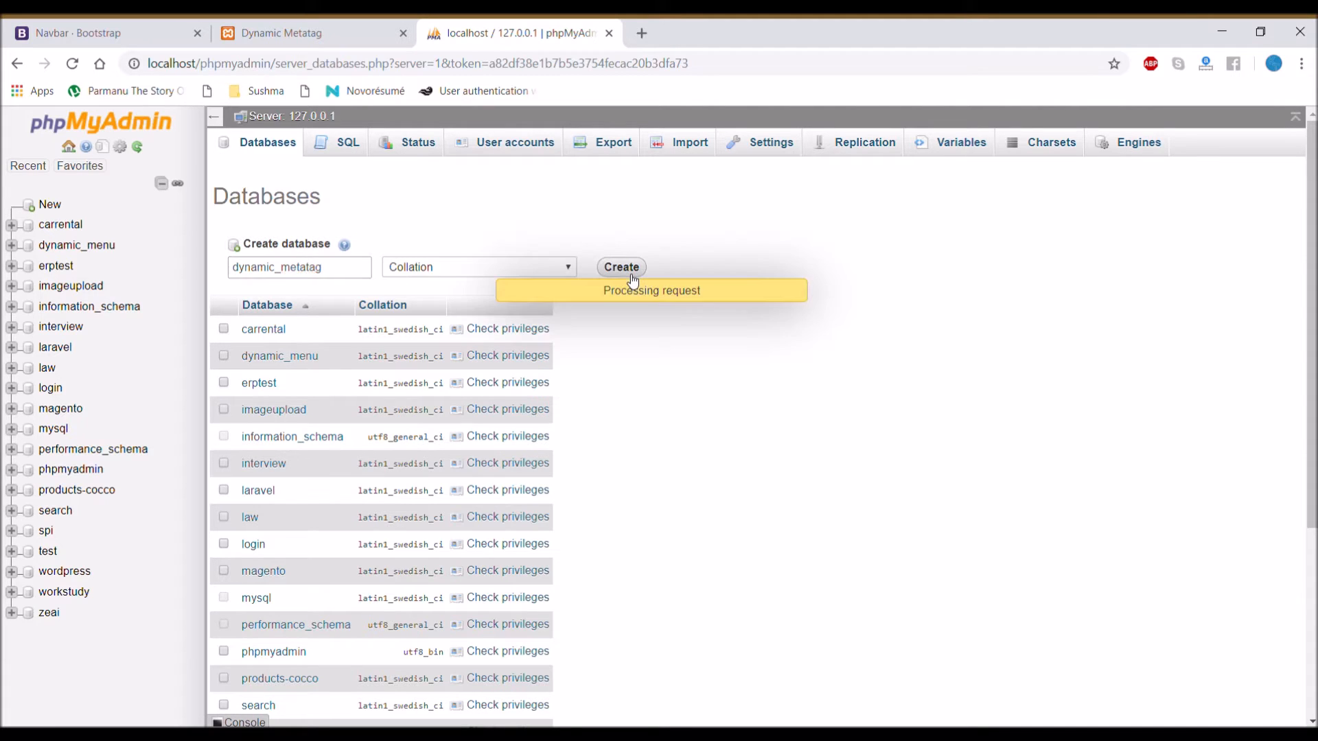
left_click(360, 270)
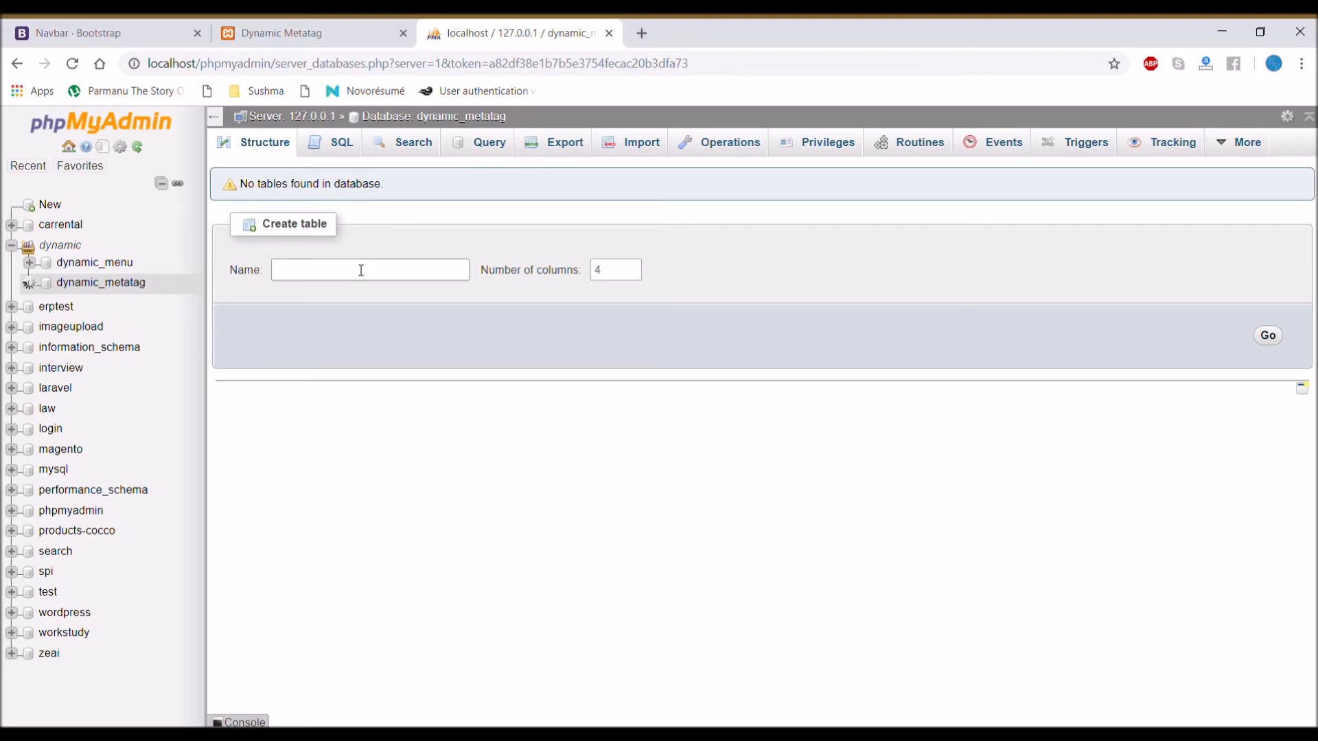
type("metatag")
- Start a meta_tag table with six columns, the first named meta_id
left_click(307, 269)
type("_")
left_click(631, 266)
left_click(632, 266)
left_click(1267, 334)
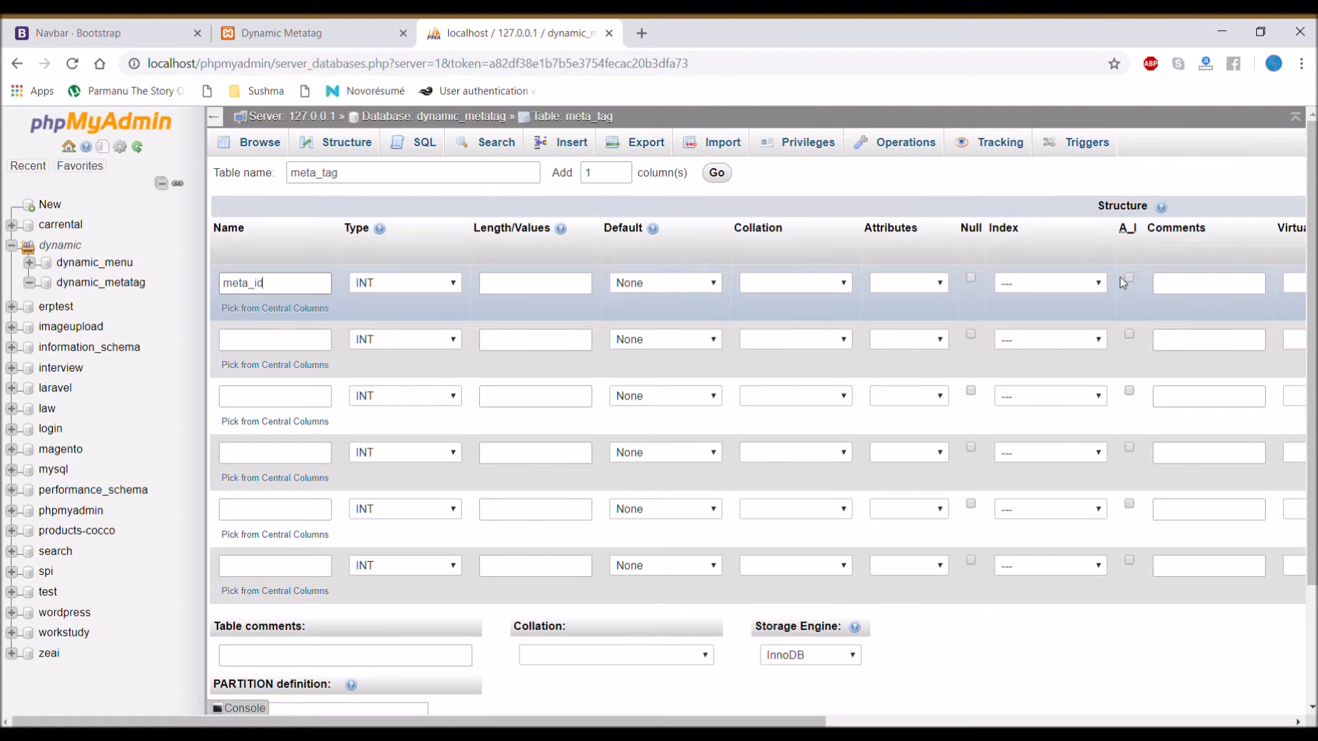
- Make meta_id an auto-increment primary key and define the second and third columns as VARCHAR with lengths
left_click(1129, 278)
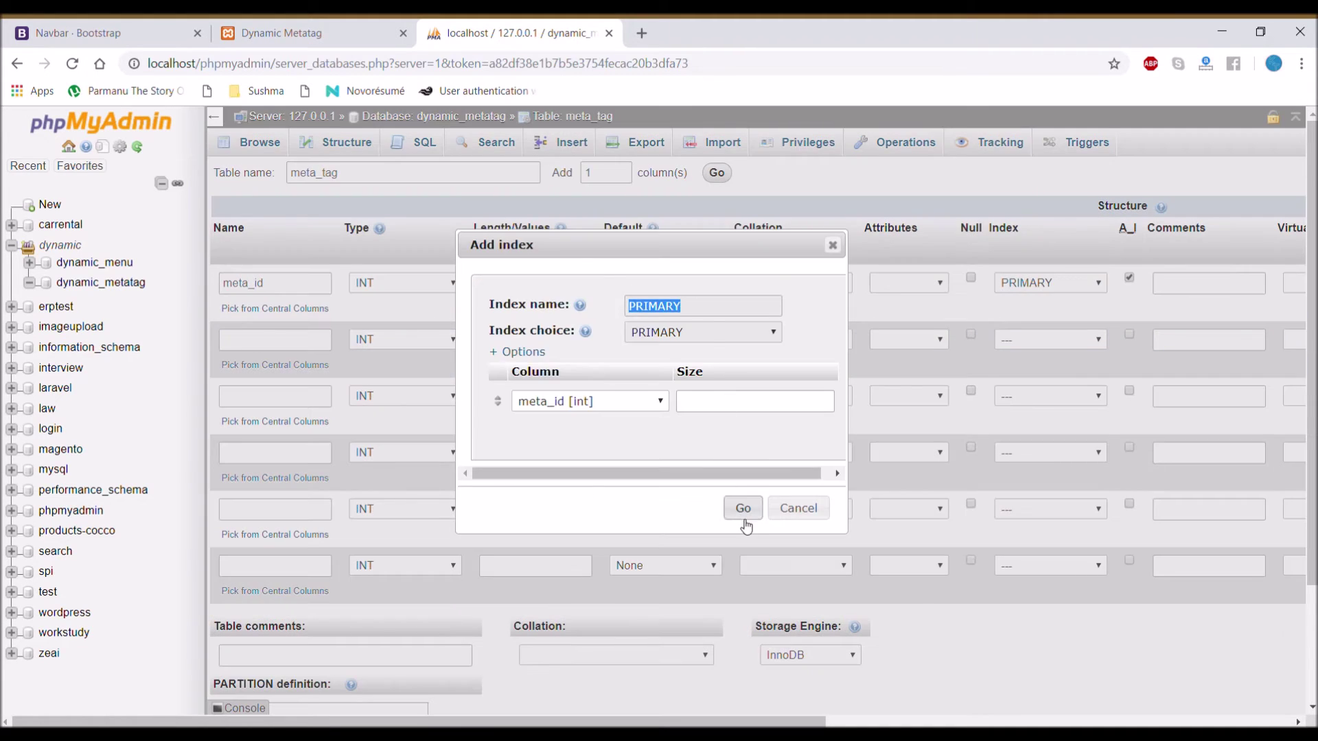
left_click(739, 506)
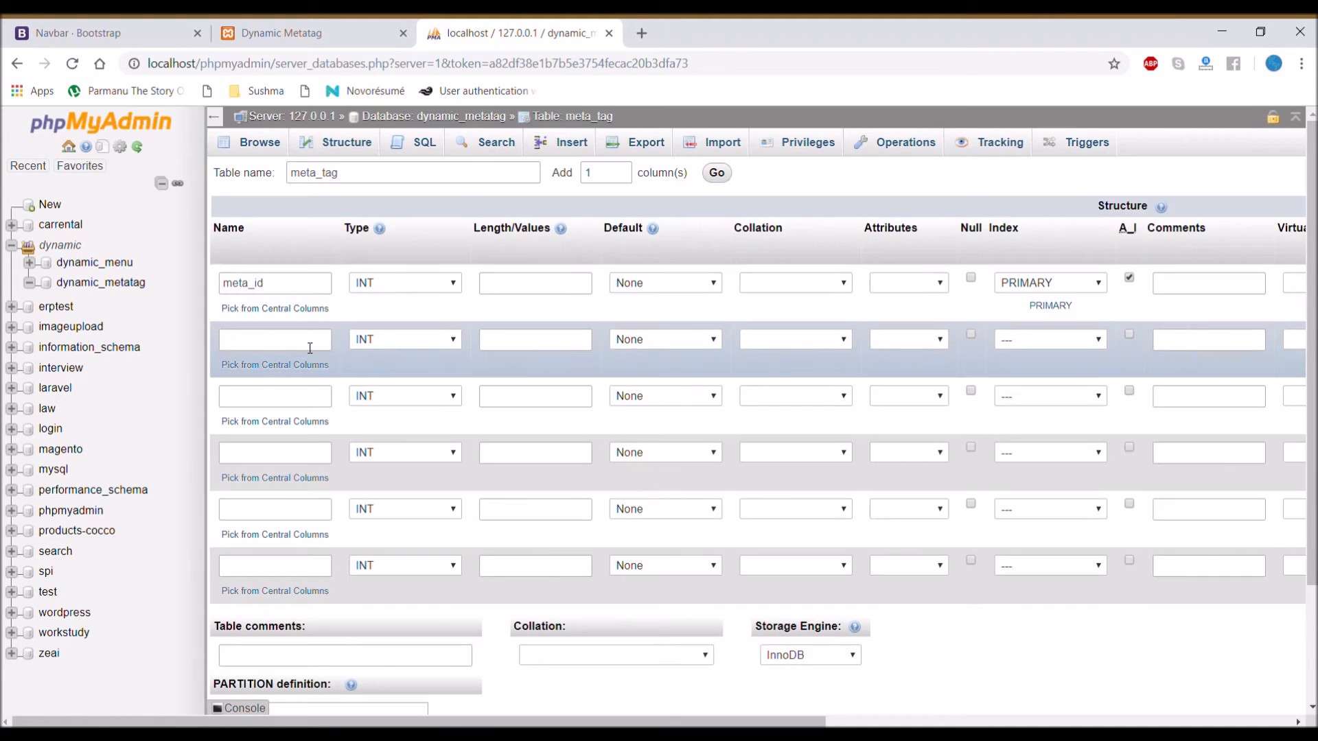
left_click(275, 339)
key("Tab")
key("v")
left_click(535, 338)
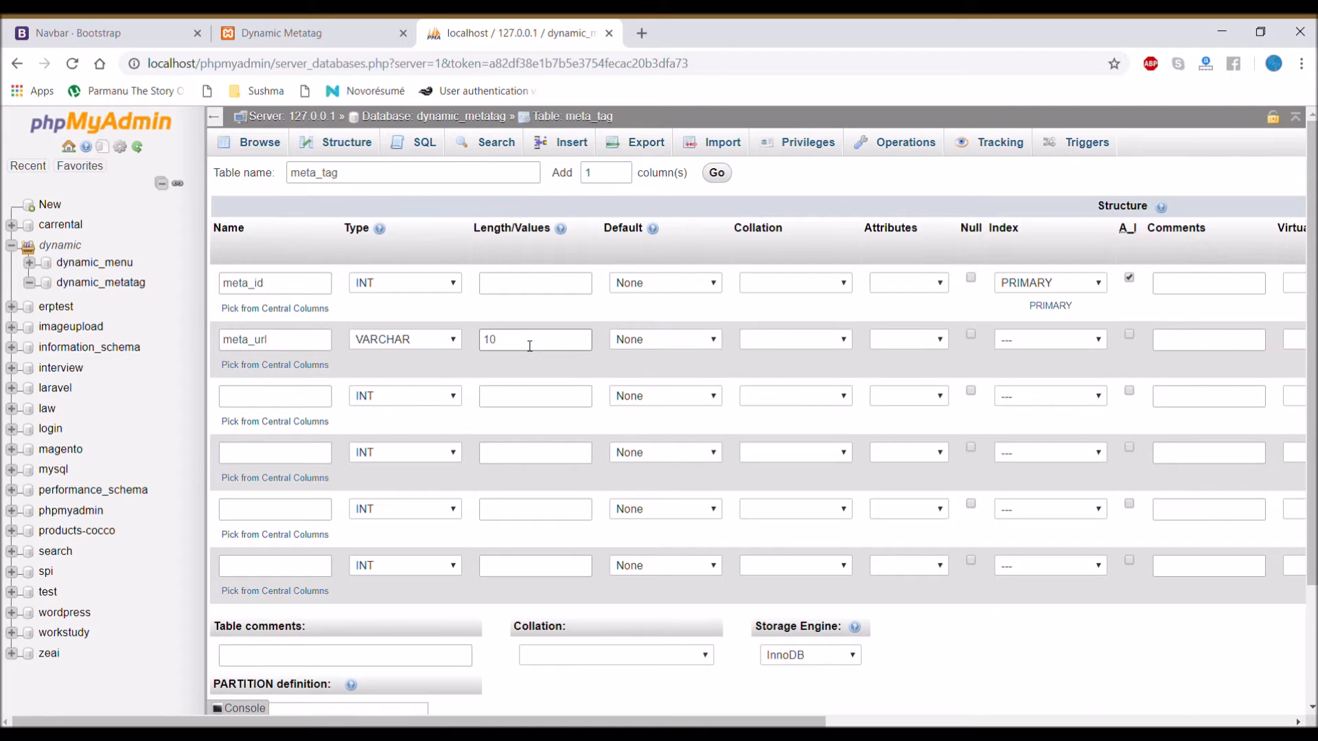
type("0")
left_click(275, 395)
type("meta_title")
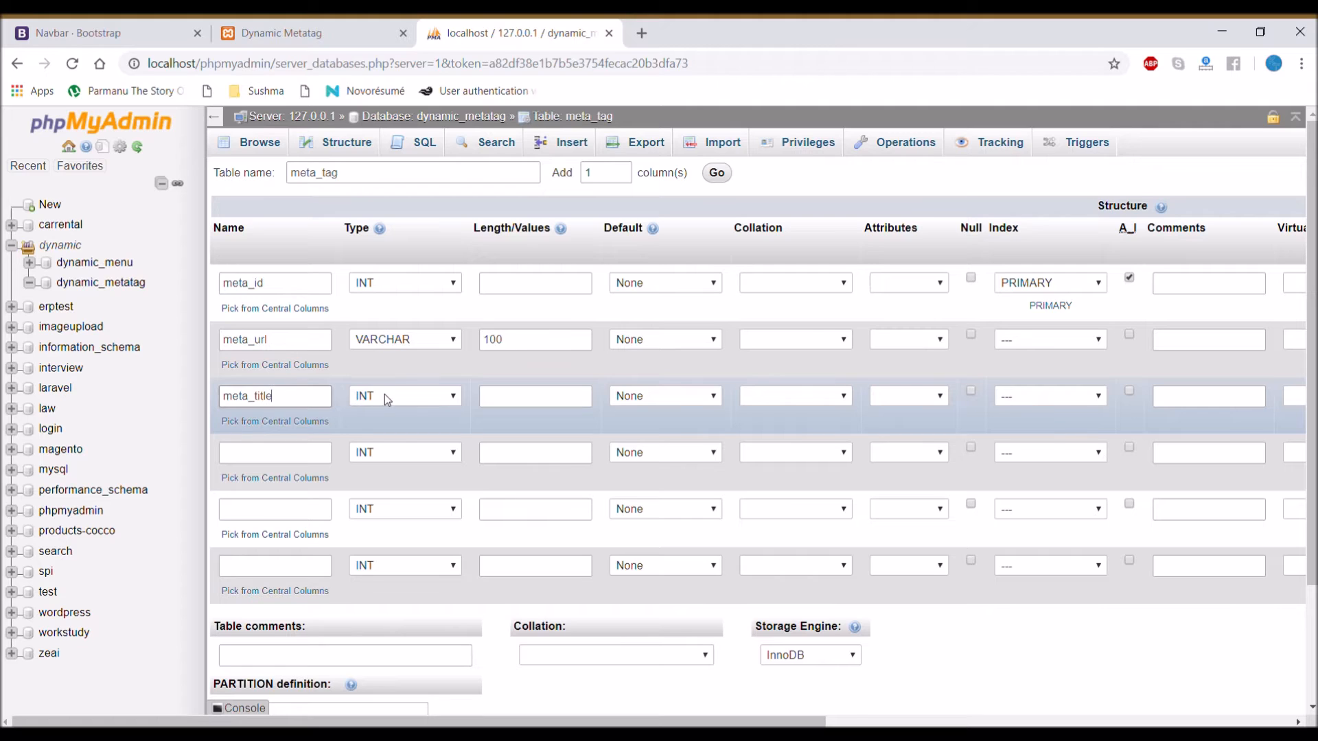
key("Tab")
key("v")
left_click(534, 396)
type("100")
- Name the fourth and fifth columns, setting the fifth column's type to TEXT
left_click(275, 452)
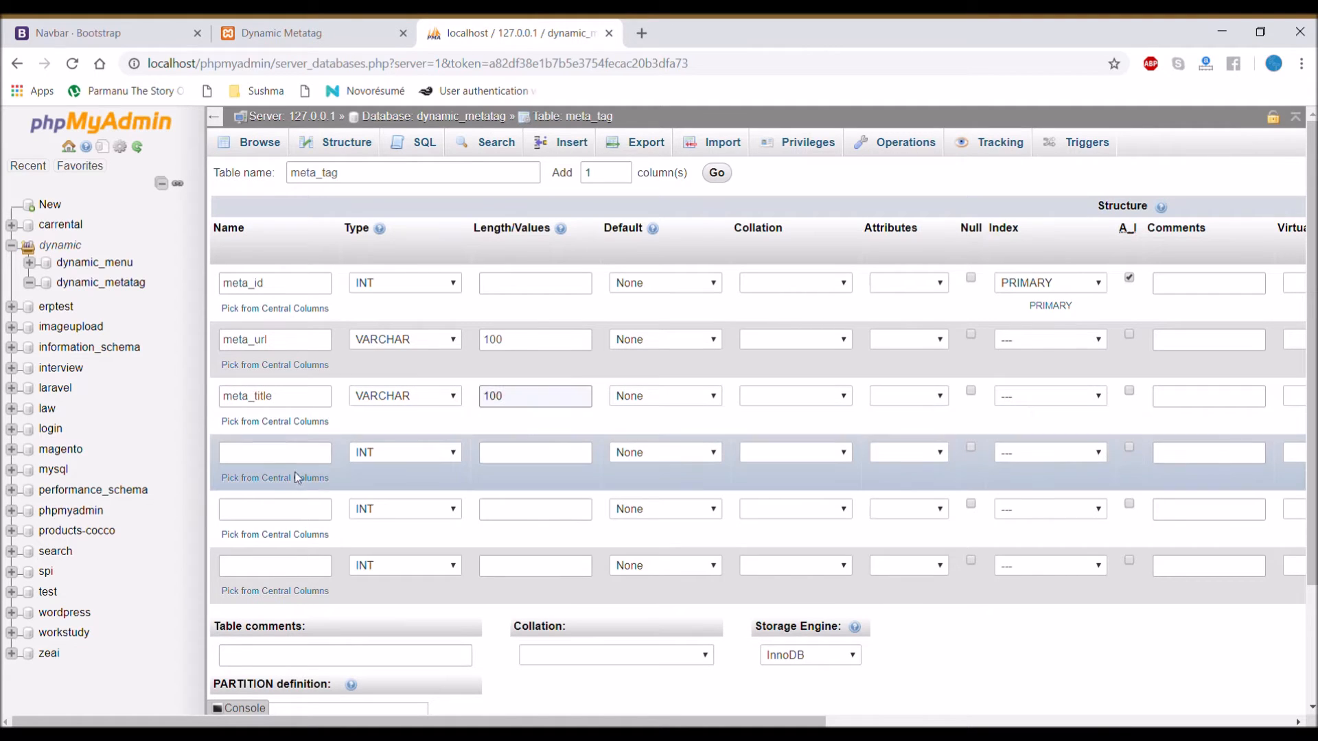
type("meta_")
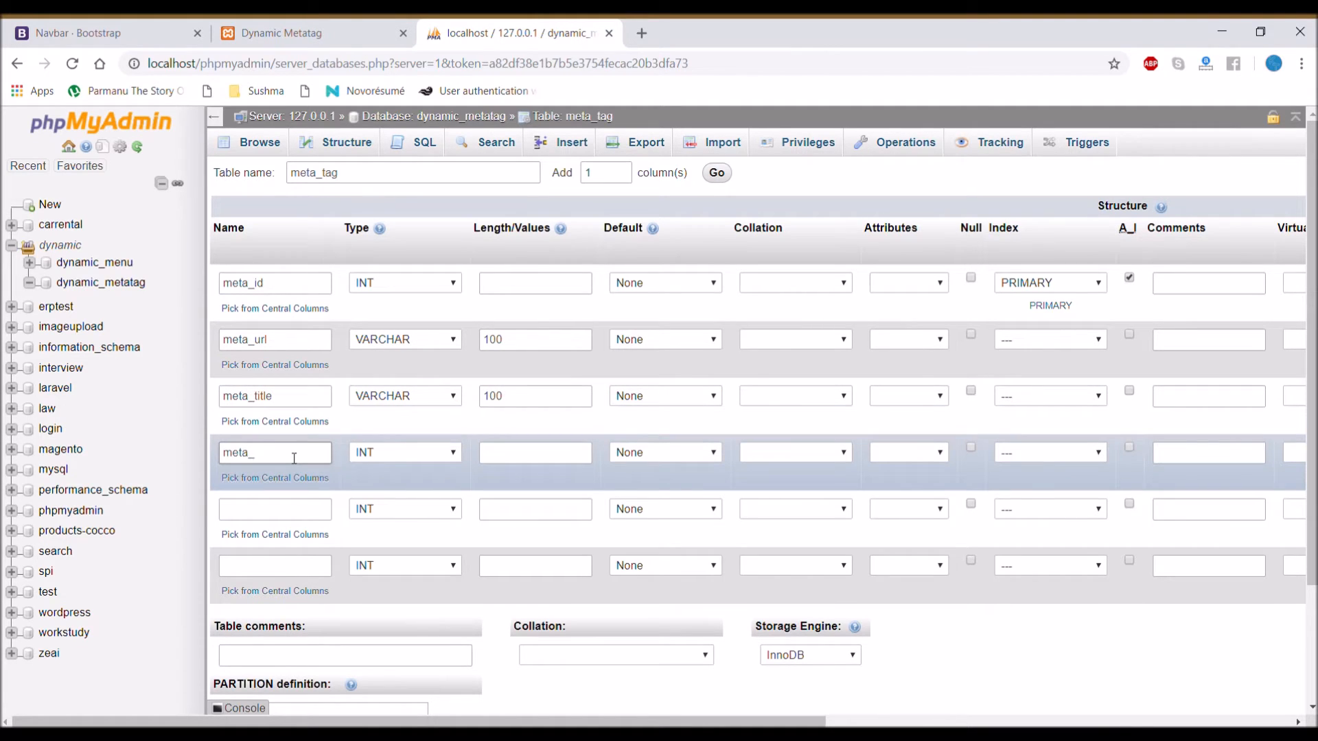
type("keywords")
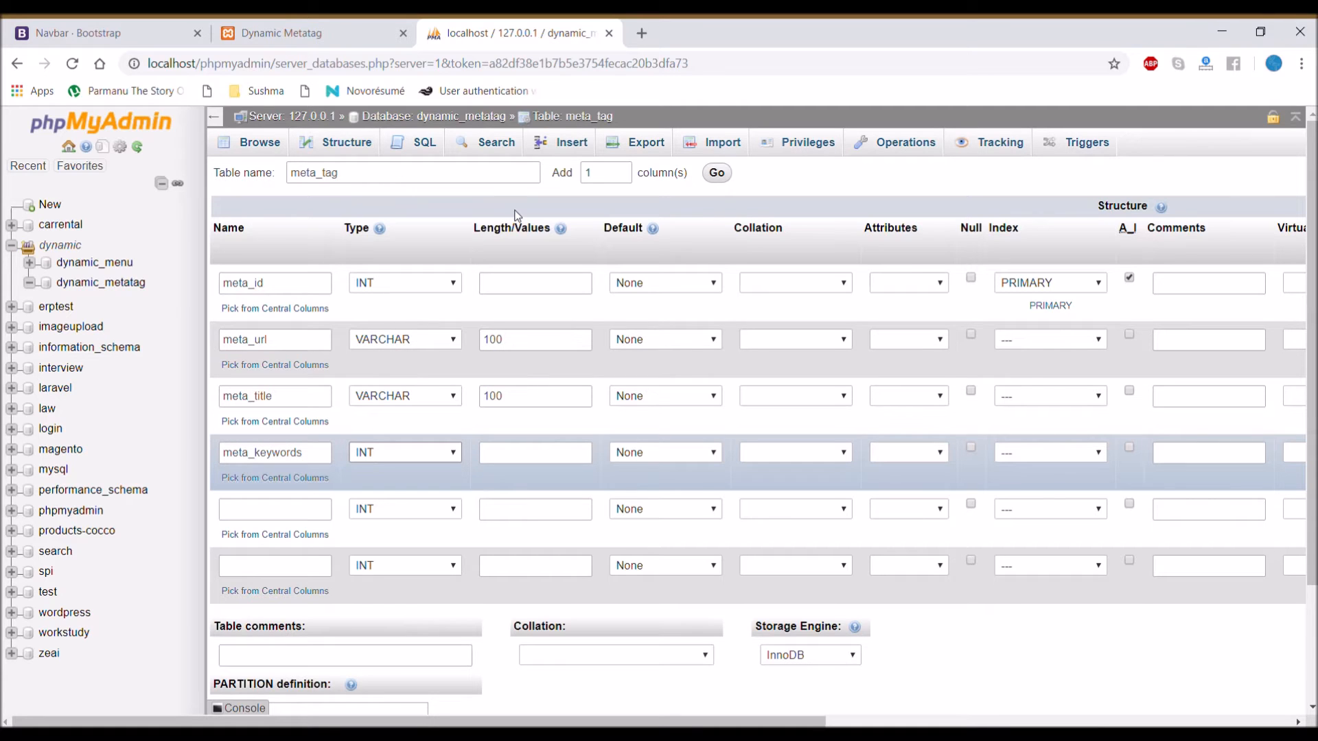
type("t")
left_click(275, 509)
type("meta")
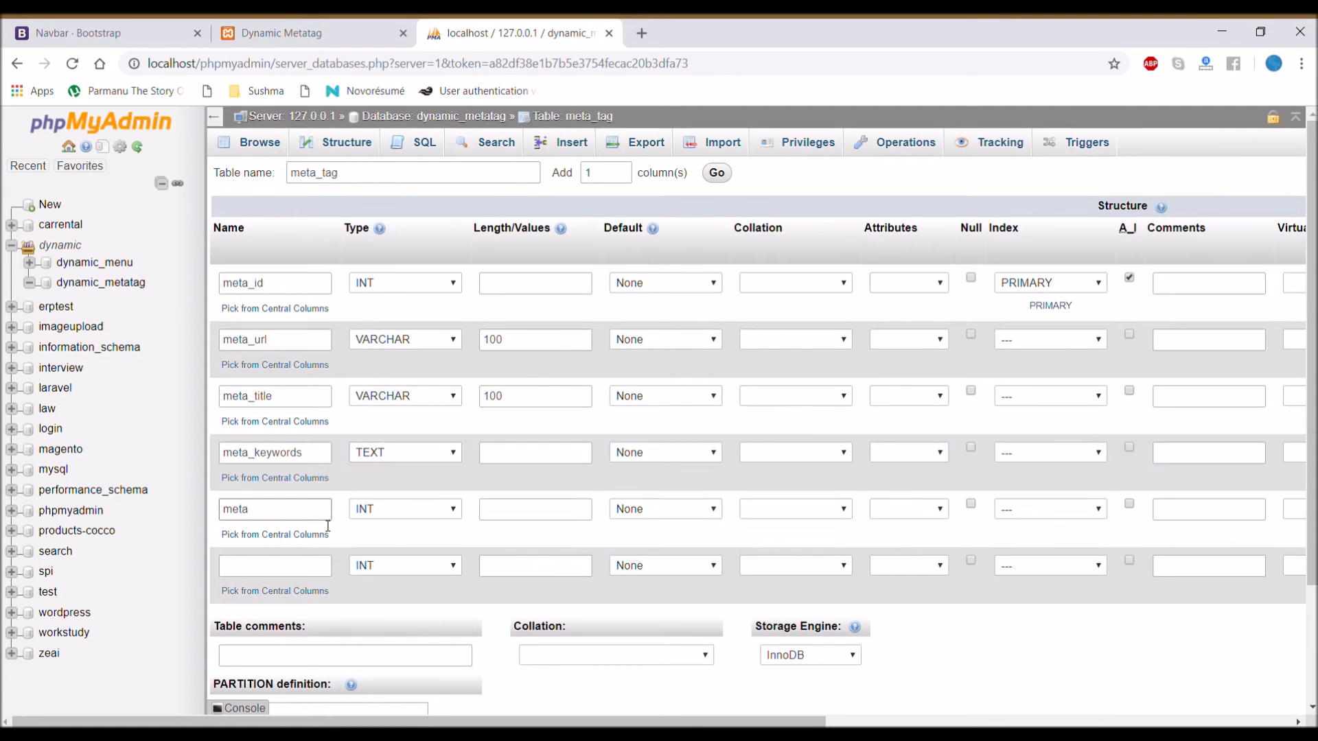
type("n")
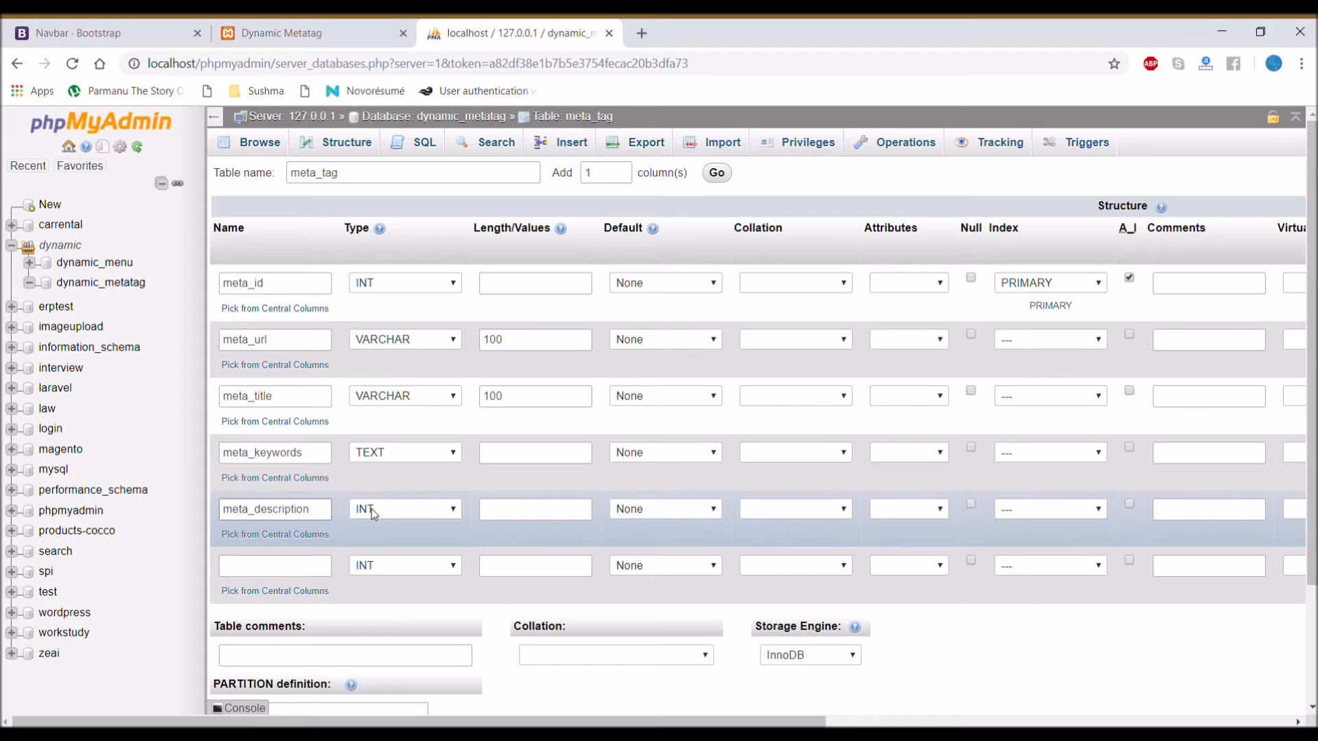
left_click(407, 508)
key("t")
left_click(275, 565)
type("meta_status")
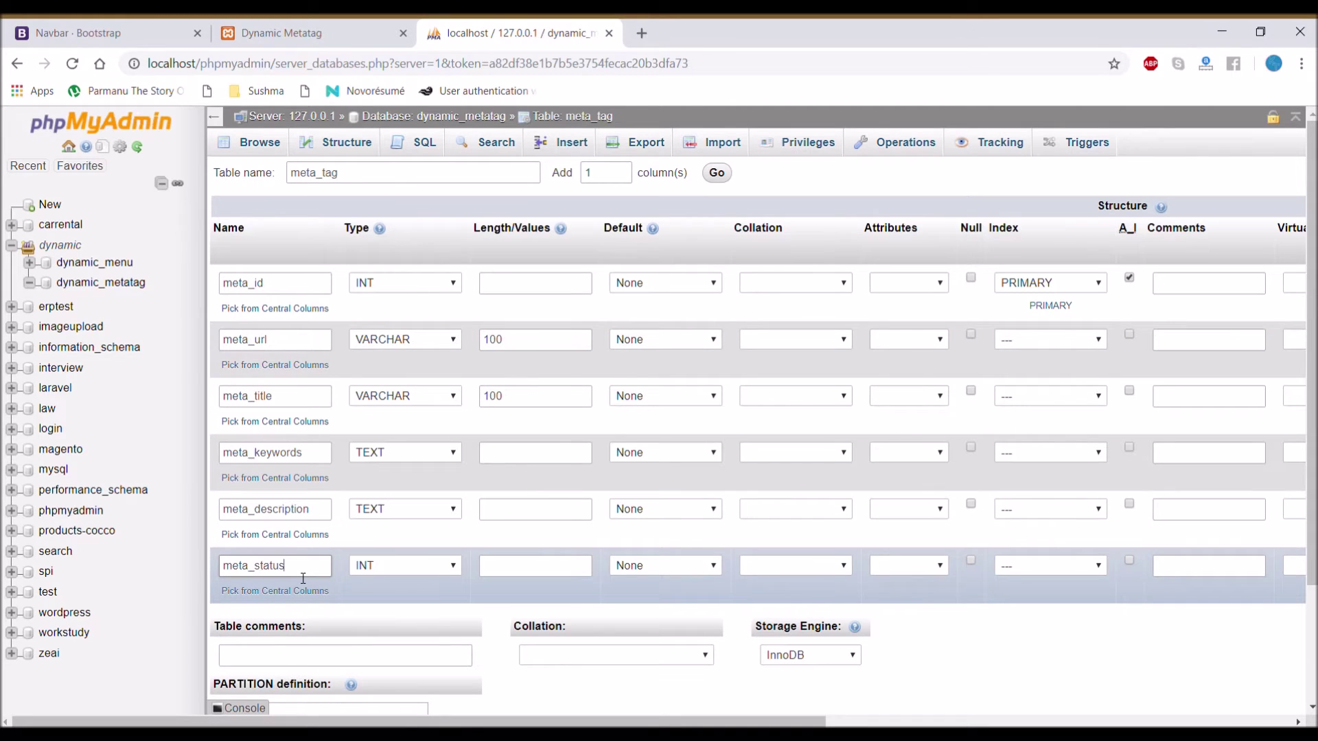
- Make meta_status VARCHAR(20) with default value Enable and save the meta_tag table
left_click(376, 565)
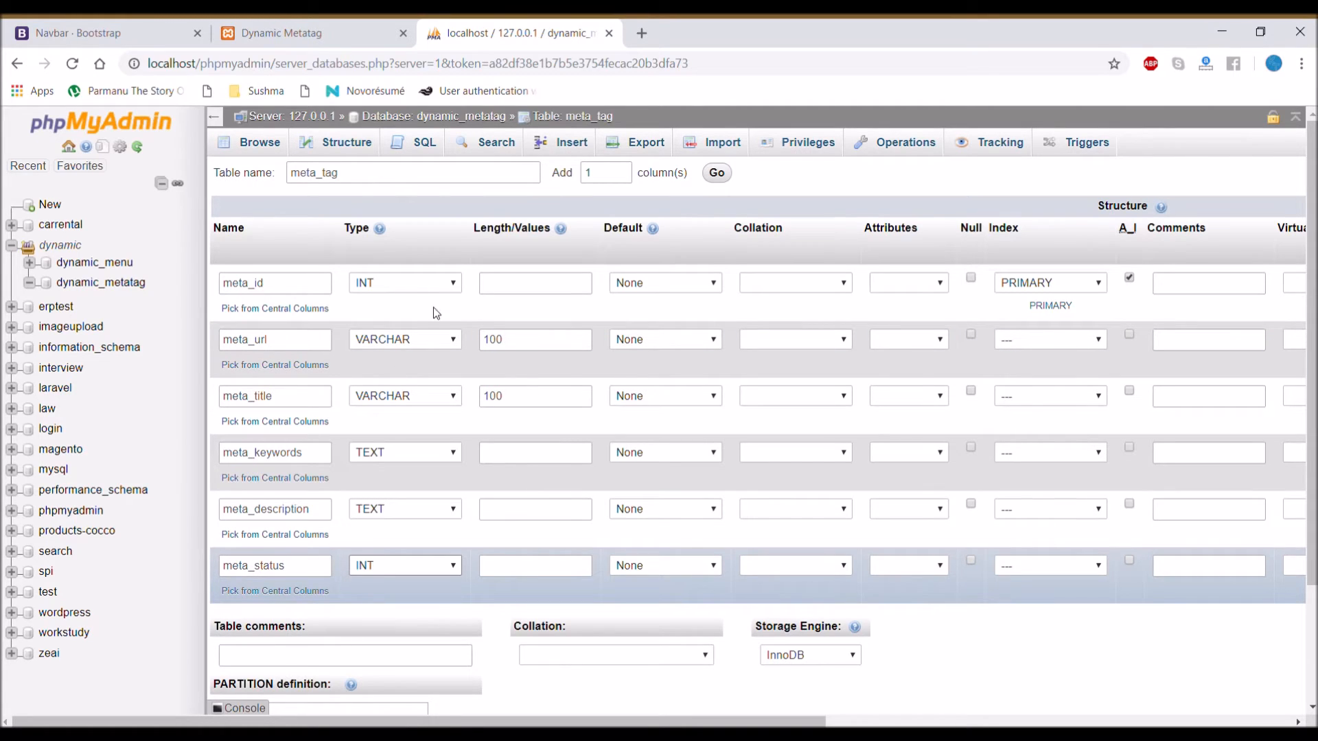
key("v")
left_click(535, 566)
type("0")
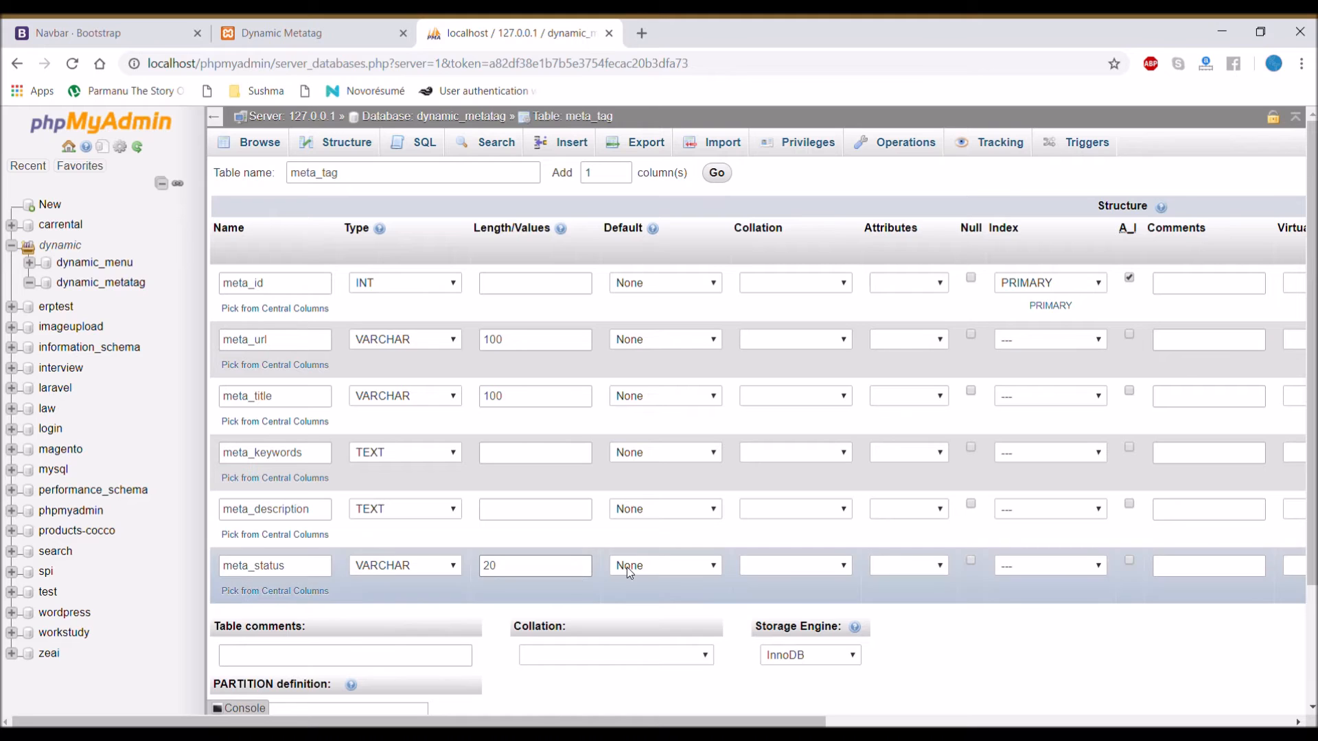
left_click(664, 566)
left_click(647, 600)
type("Enable")
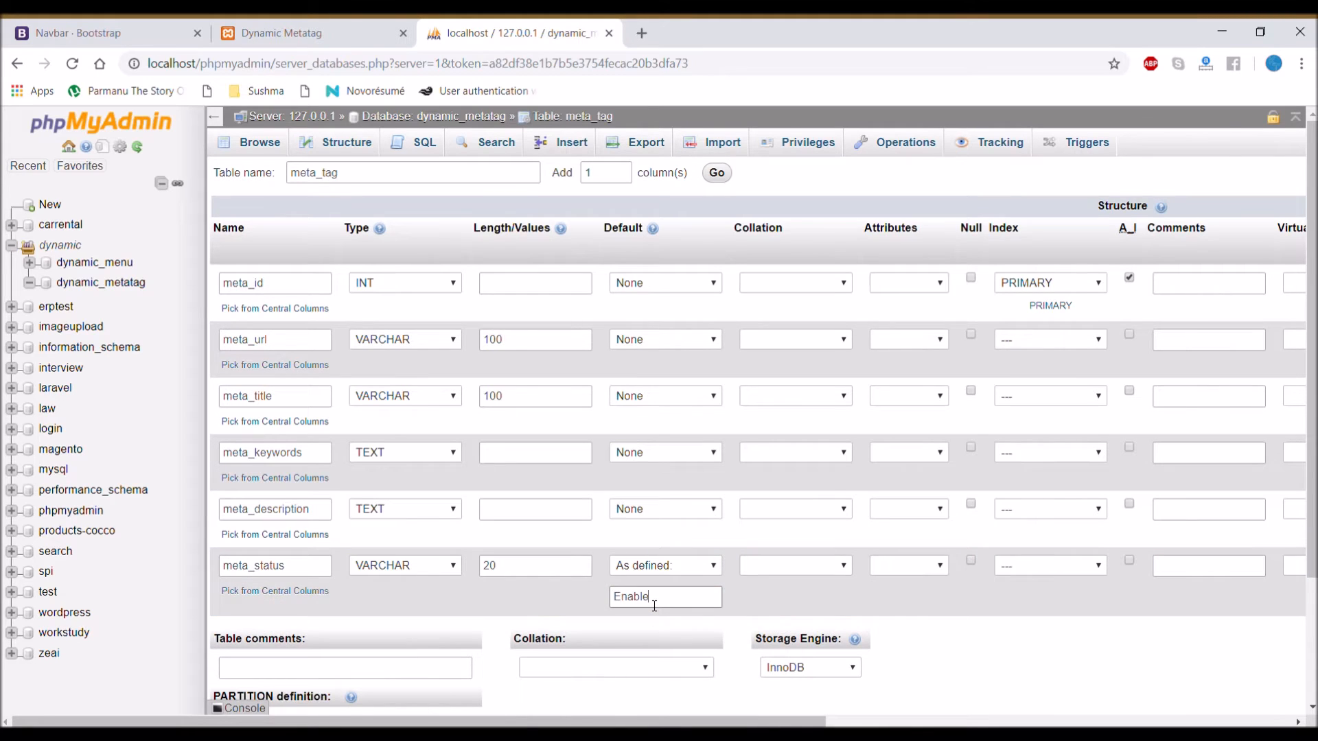
scroll(654, 605, "down", 5)
left_click(1245, 641)
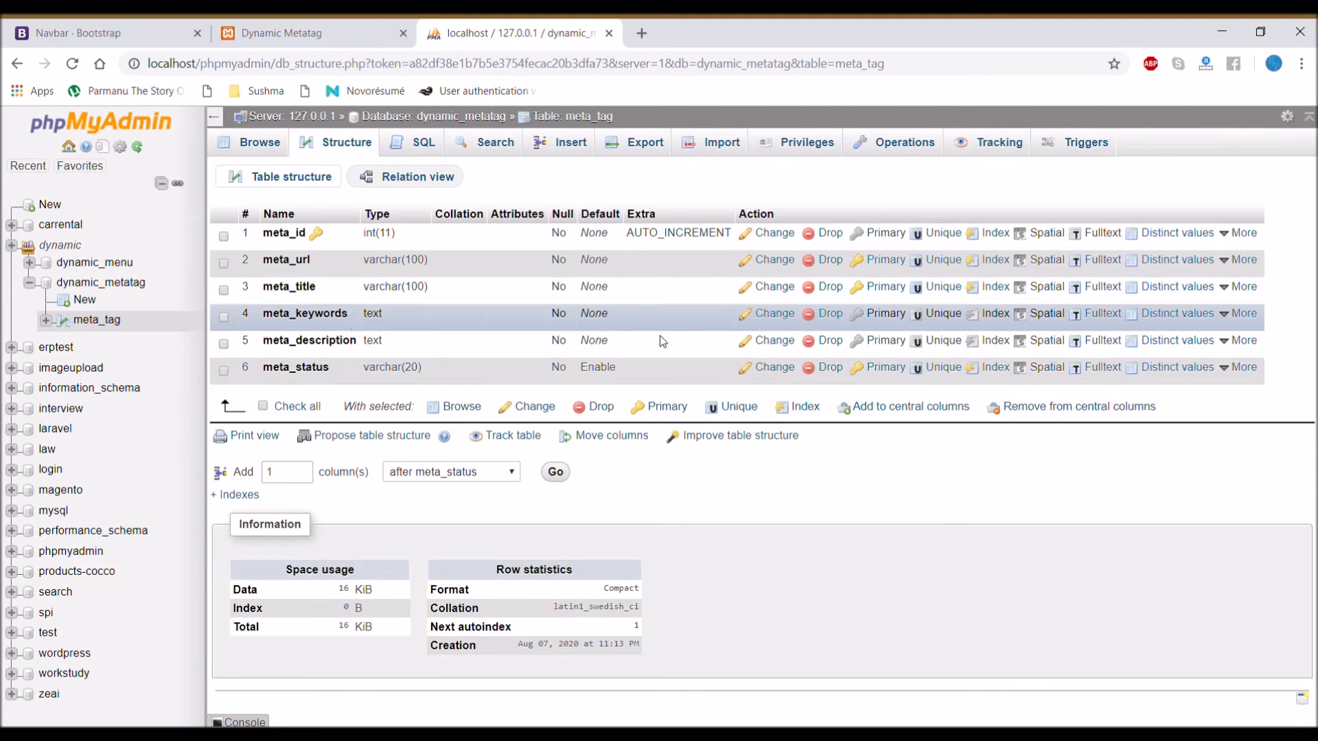
key("alt+Tab")
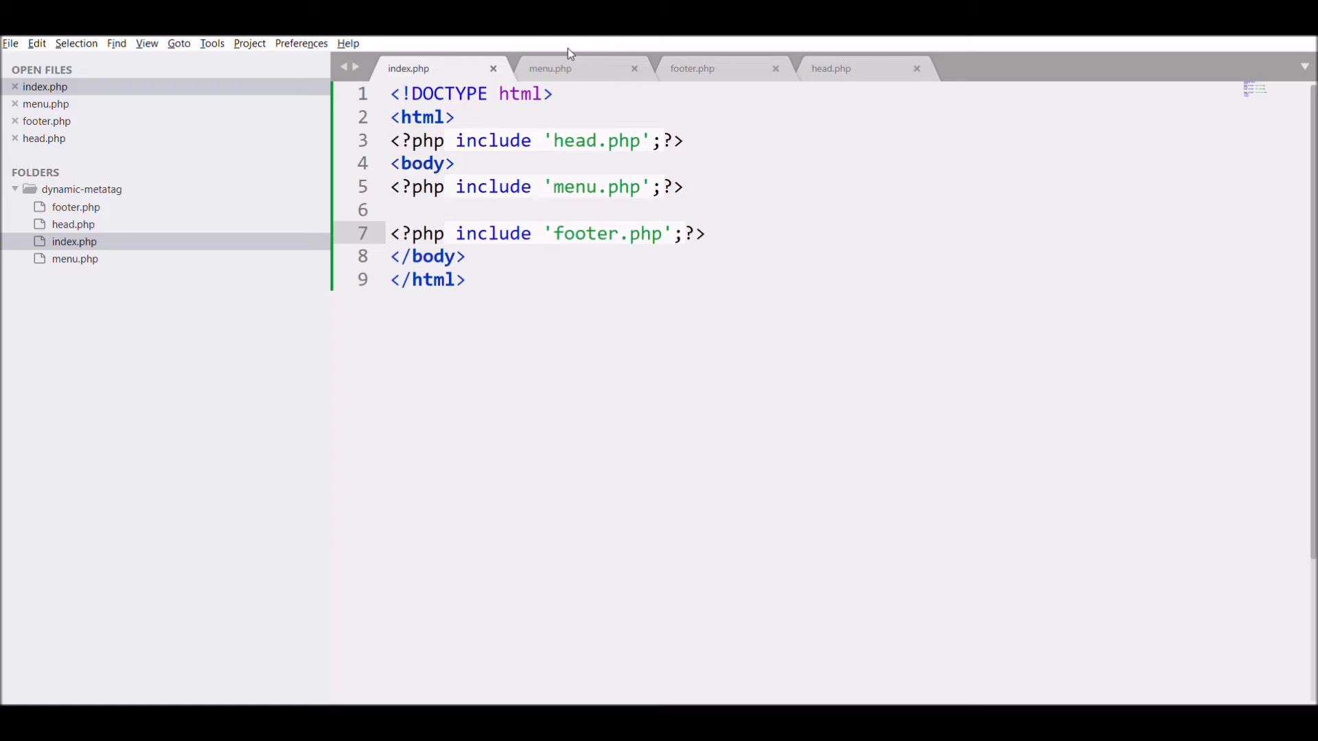
- Point the Add Meta Tag link in menu.php at metatag-add.php and select that file name
left_click(566, 68)
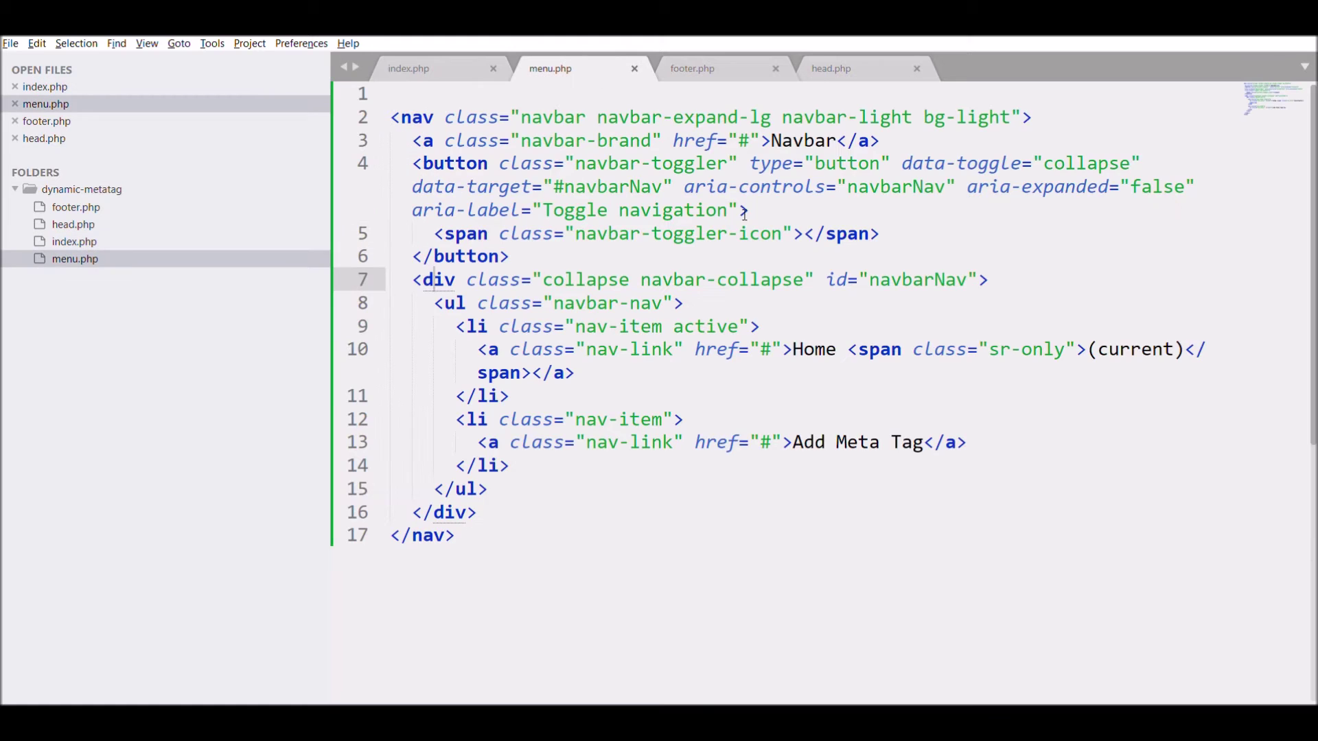
left_click(783, 442)
key("BackSpace")
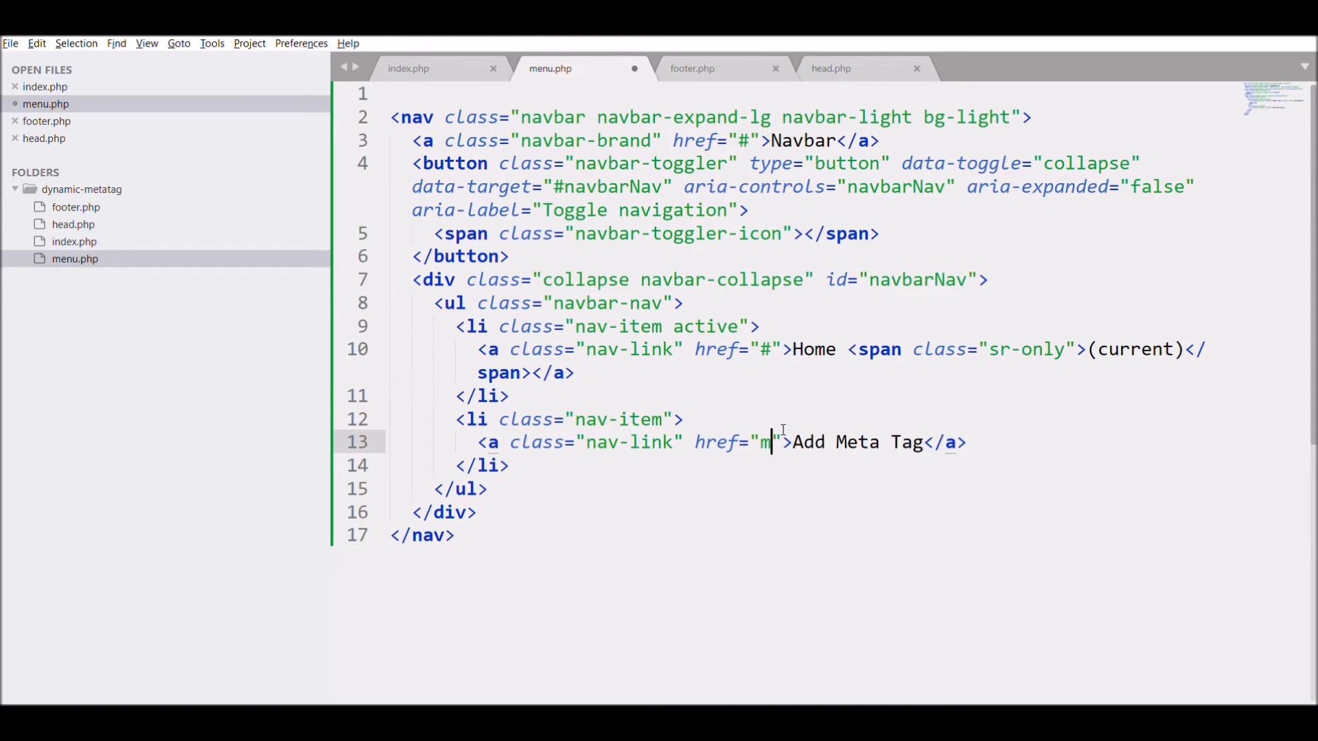
type("metata")
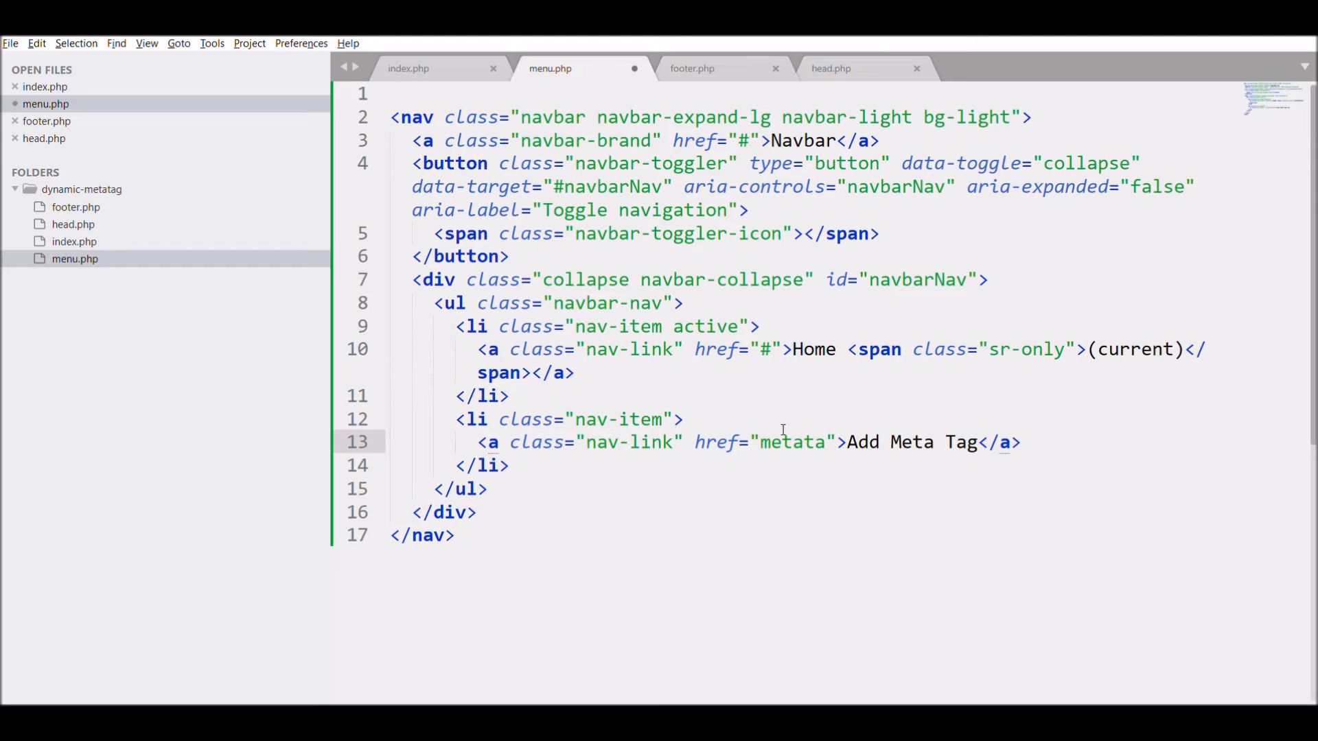
type("g-add.php")
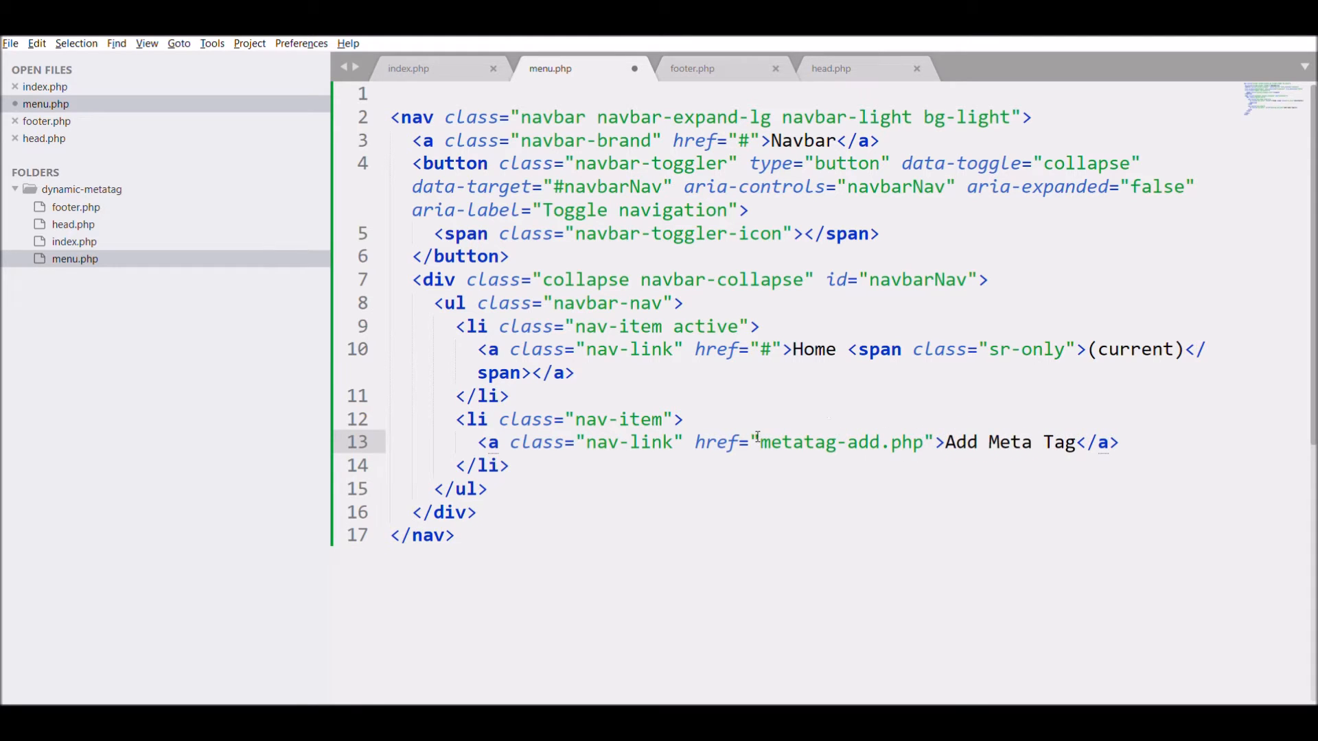
left_click_drag(758, 441, 924, 442)
- Create a new file saved as metatag-add.php using the copied name
key("ctrl+c")
key("ctrl+n")
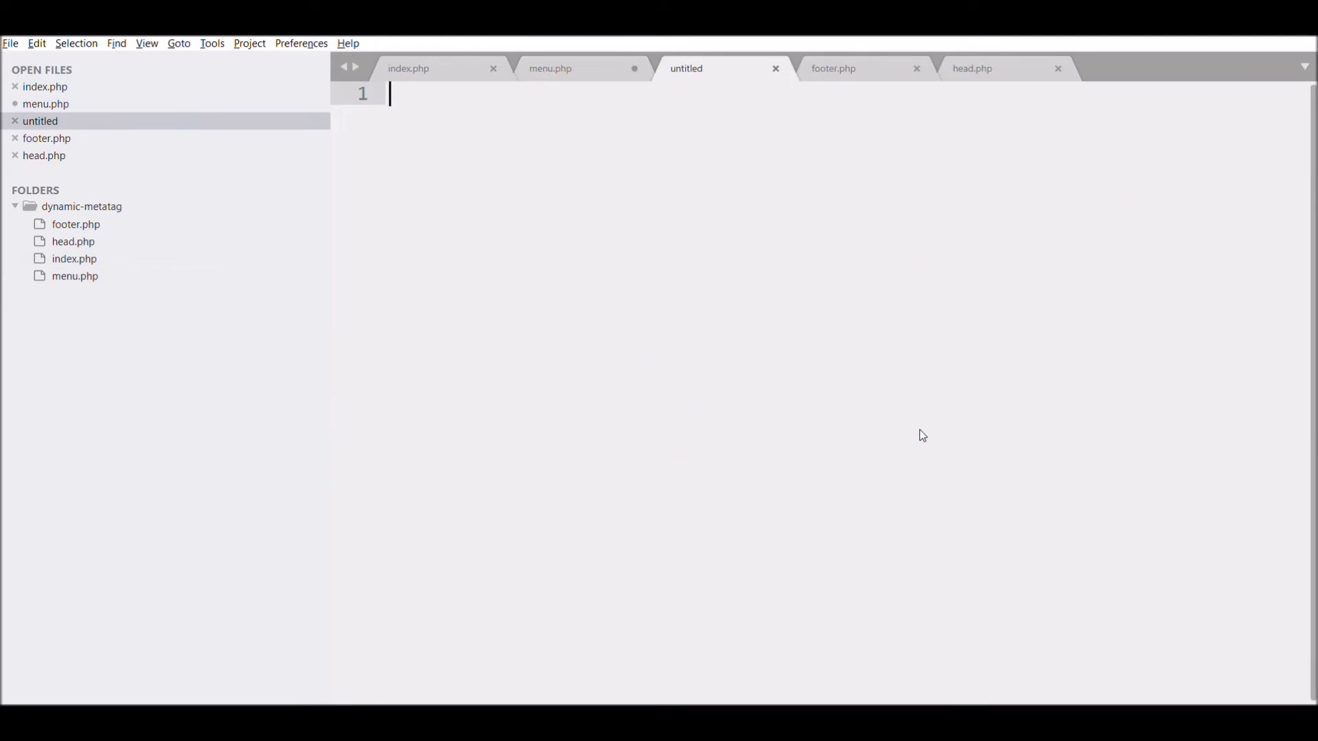
key("ctrl+s")
left_click(554, 64)
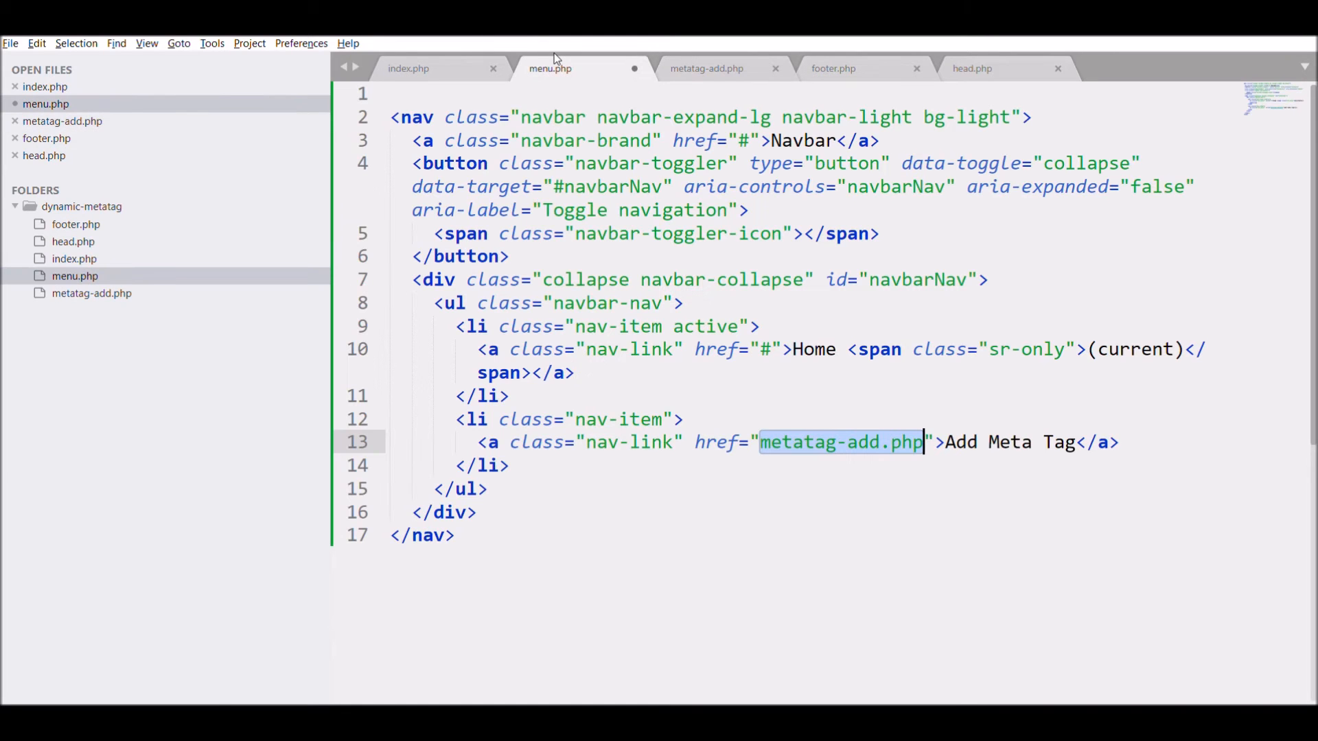
left_click(731, 350)
left_click(706, 68)
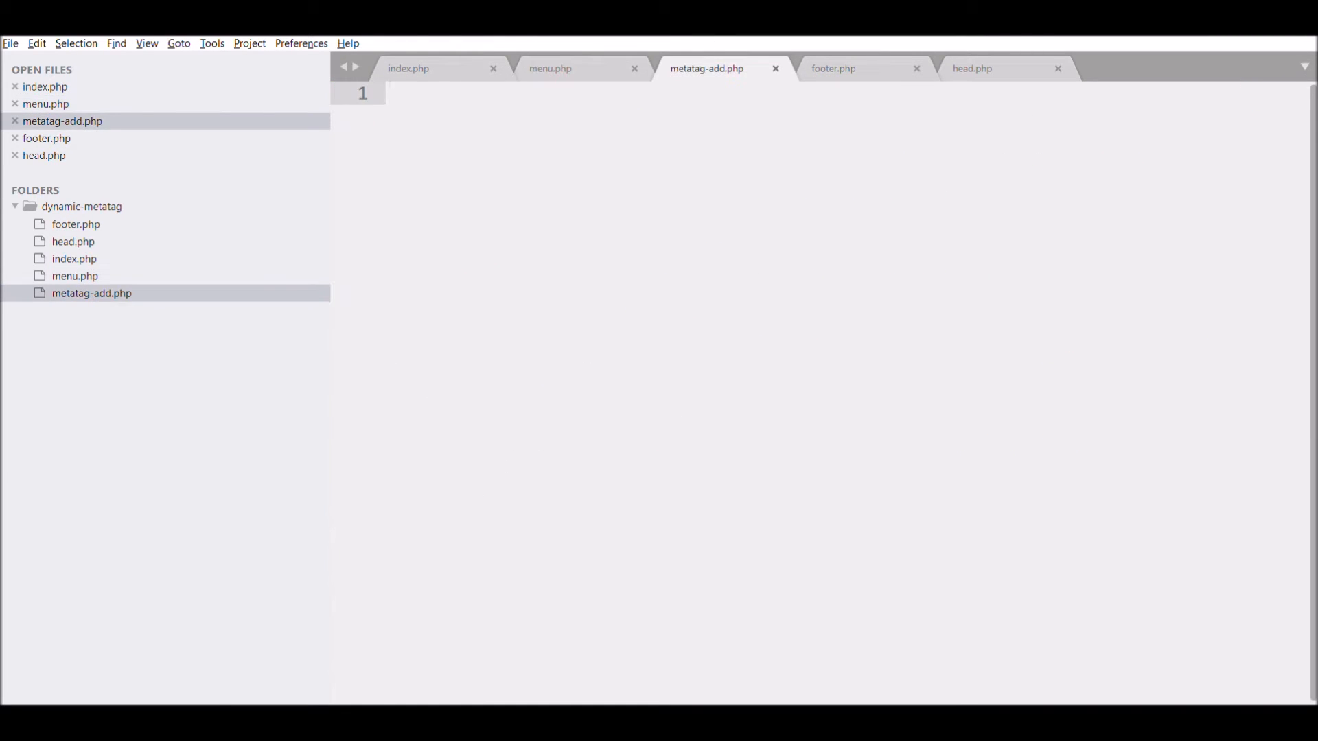
- Copy index.php's skeleton with head, menu and footer includes into metatag-add.php and save it
left_click(412, 68)
key("ctrl+a")
key("ctrl+c")
left_click(707, 69)
key("ctrl+v")
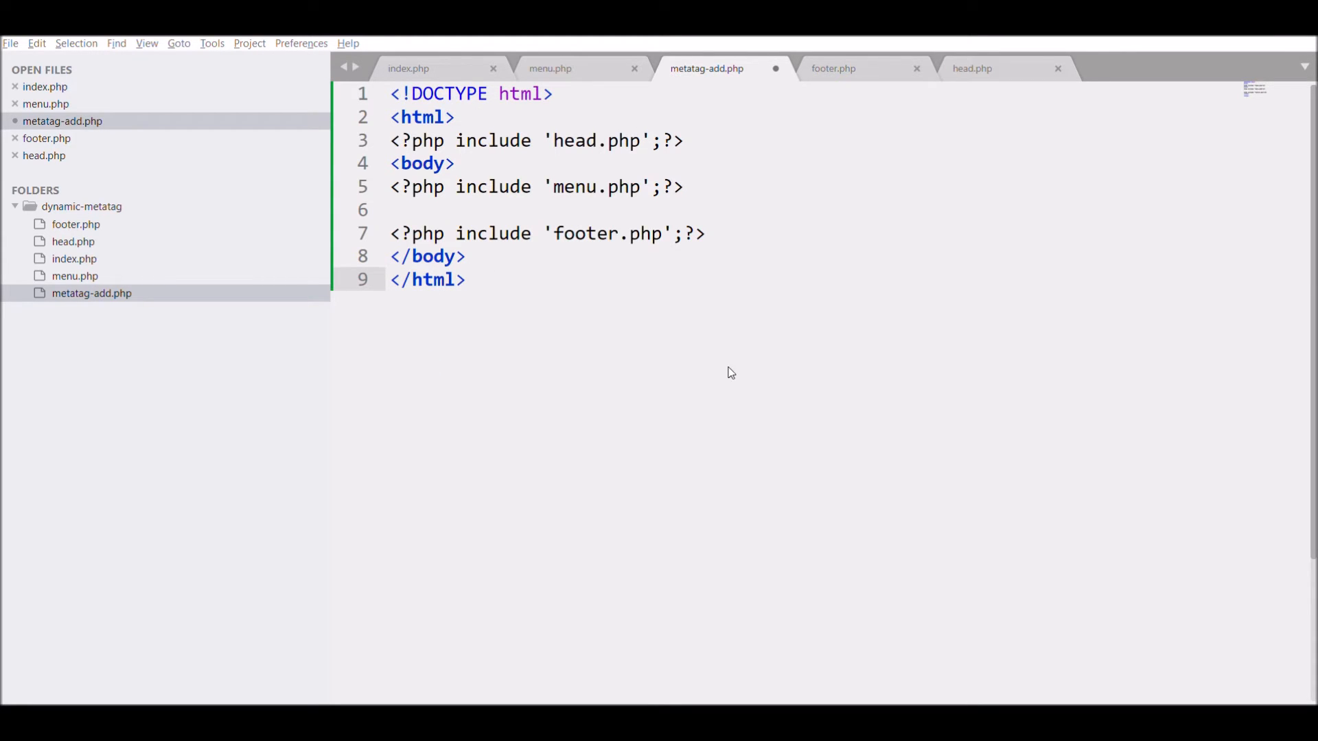
key("ctrl+s")
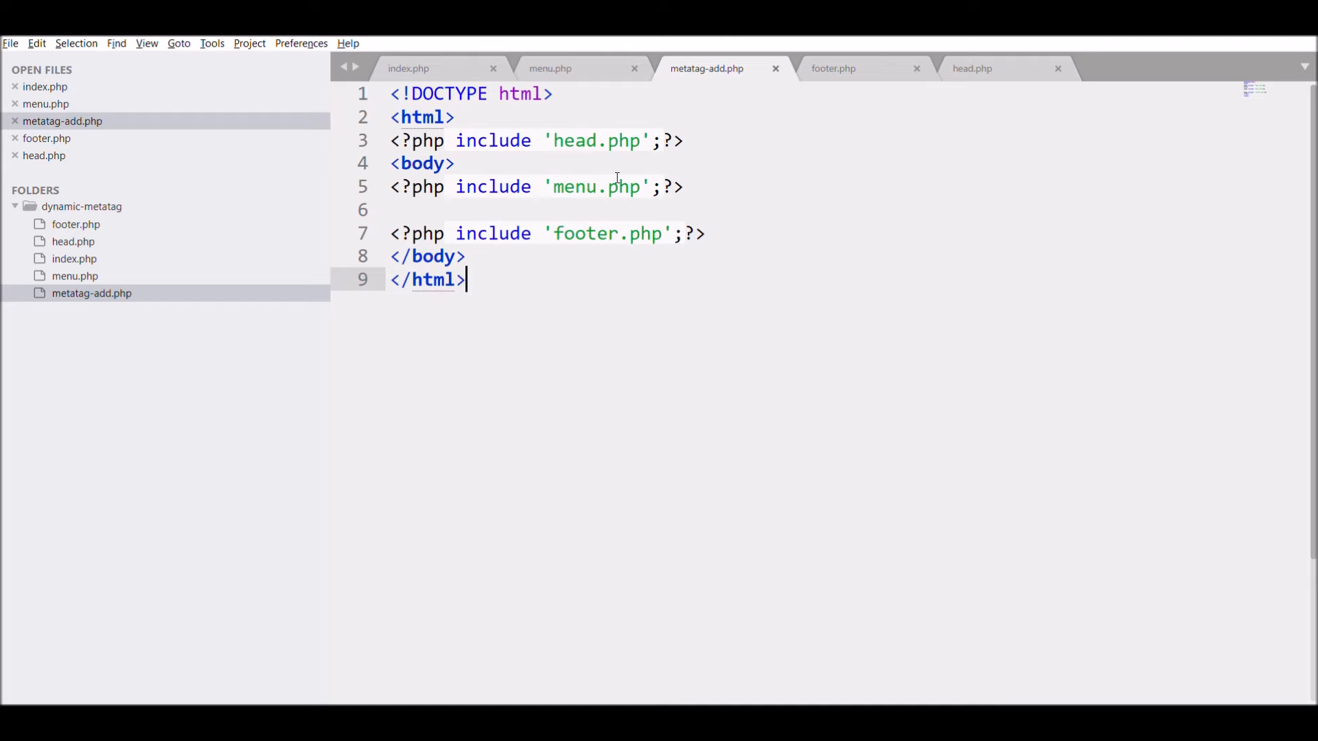
left_click(520, 203)
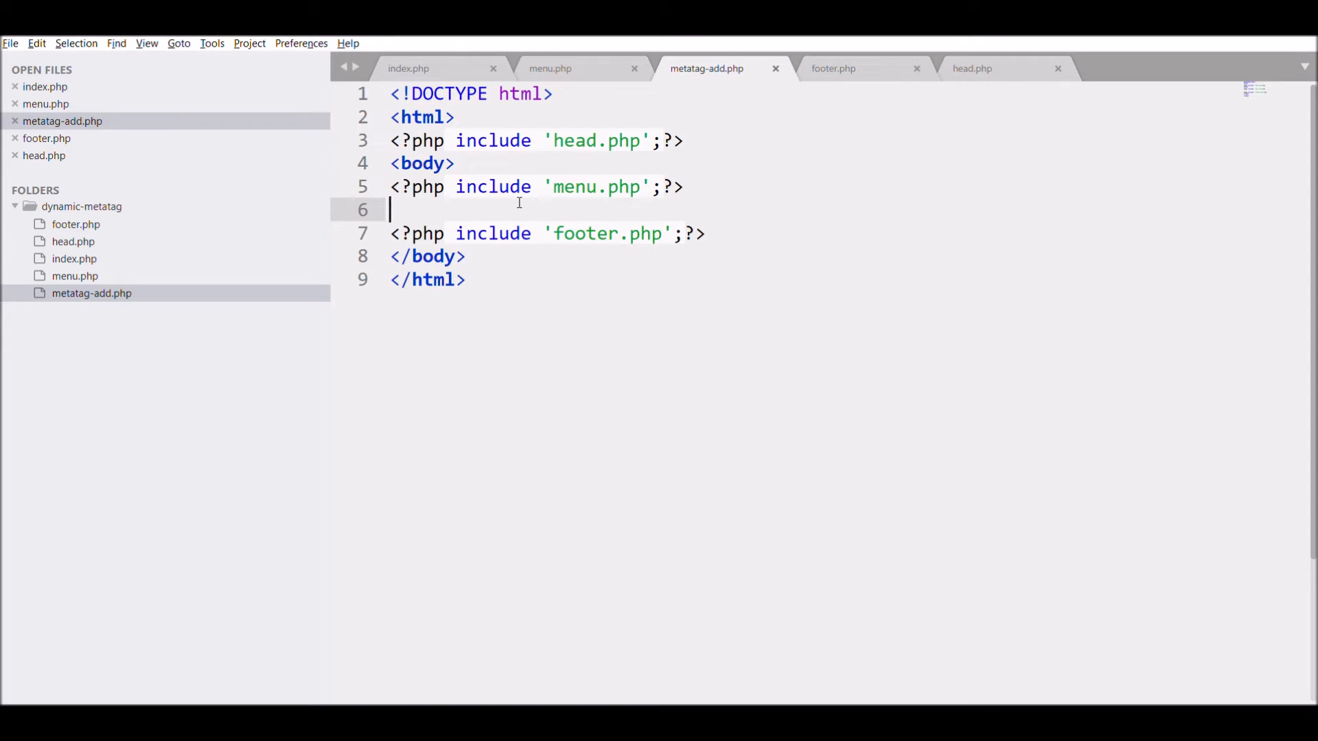
type("<div cl")
- Add a Bootstrap container div with a nested row div on line 6 of metatag-add.php
key("Tab")
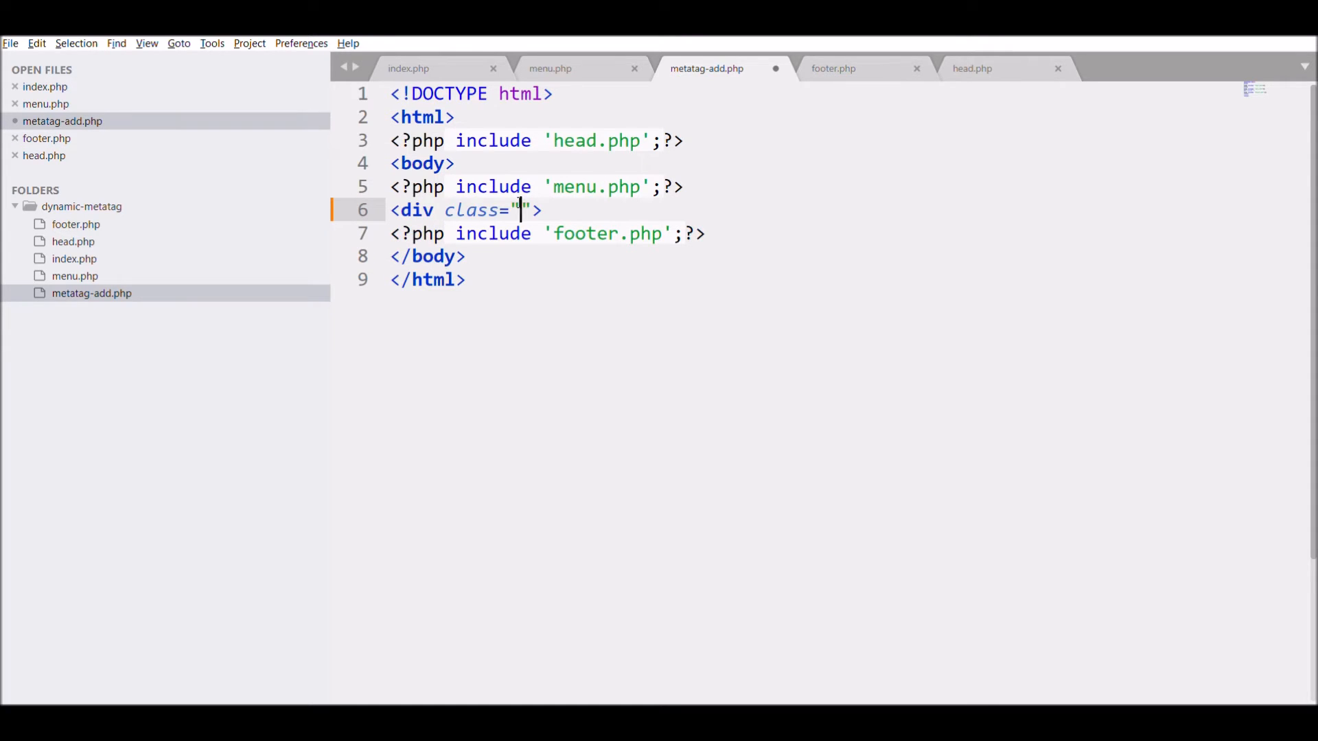
type("container")
key("End")
key("Return")
type("</div>")
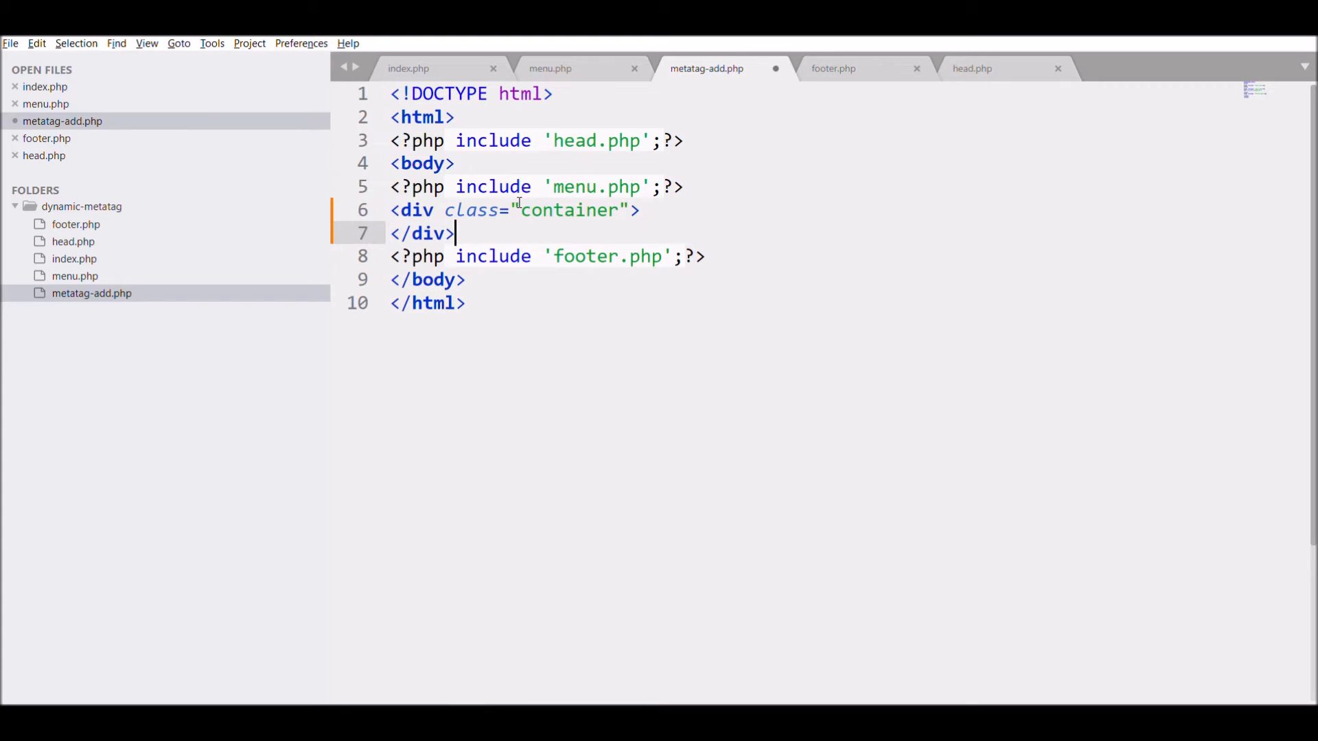
key("Up")
key("End")
key("Return")
type("<div cl")
key("Tab")
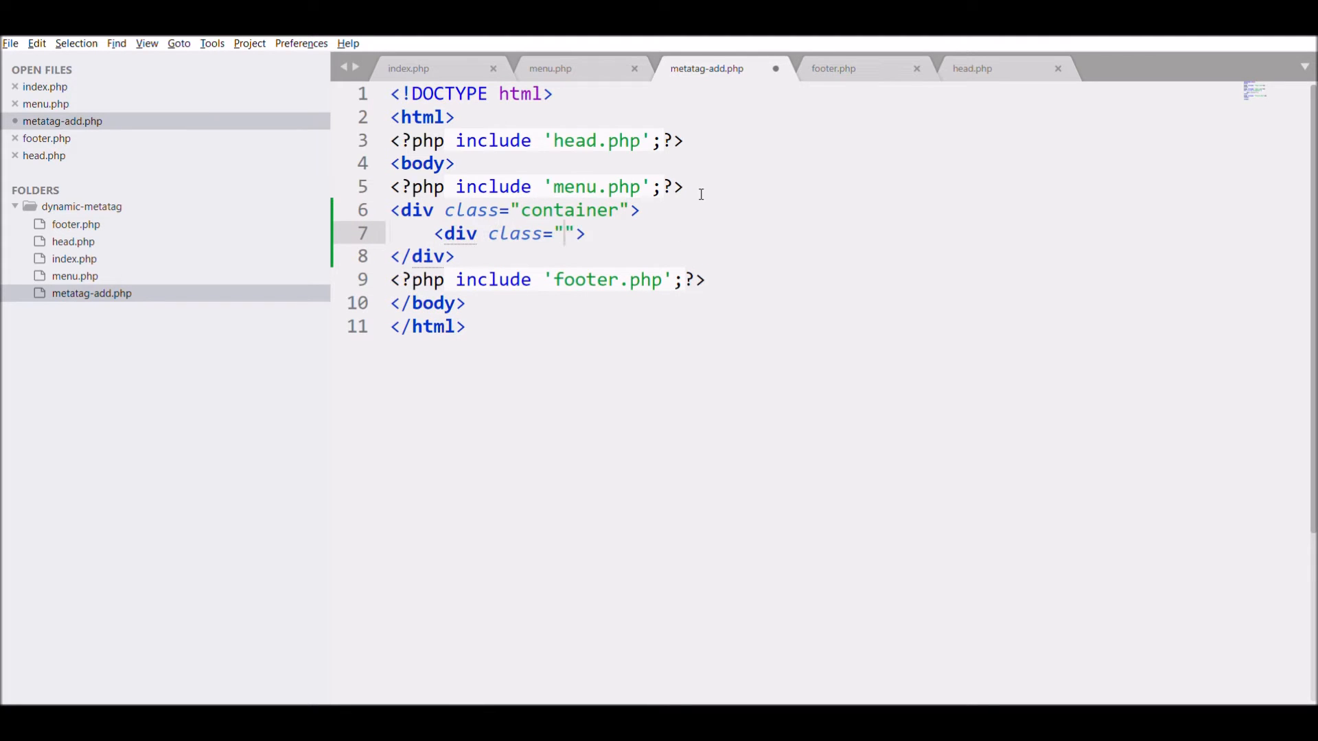
type("row")
key("End")
key("Return")
type("</div>")
key("Up")
key("End")
key("Return")
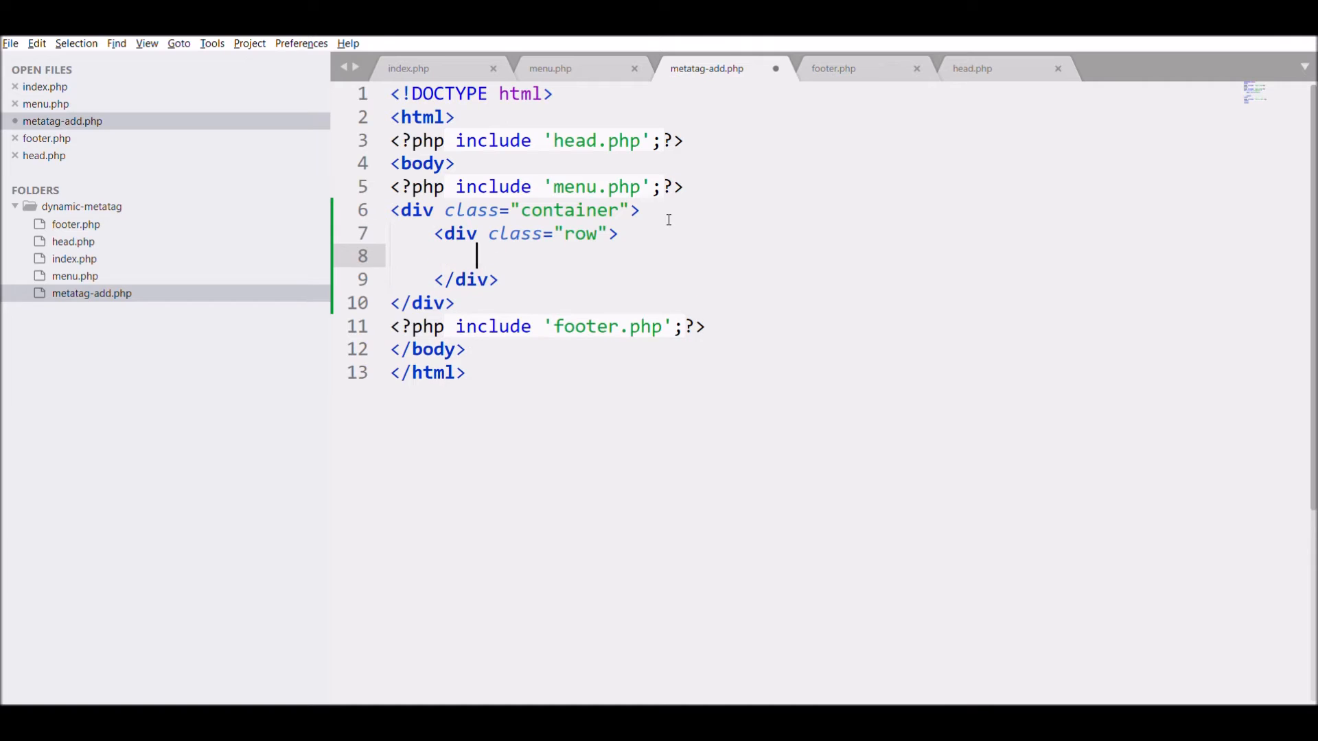
type("<div cla")
- Nest a col-md-12 div holding an <h2>Add Meta Tag</h2> heading inside the row and save
key("Tab")
type("col")
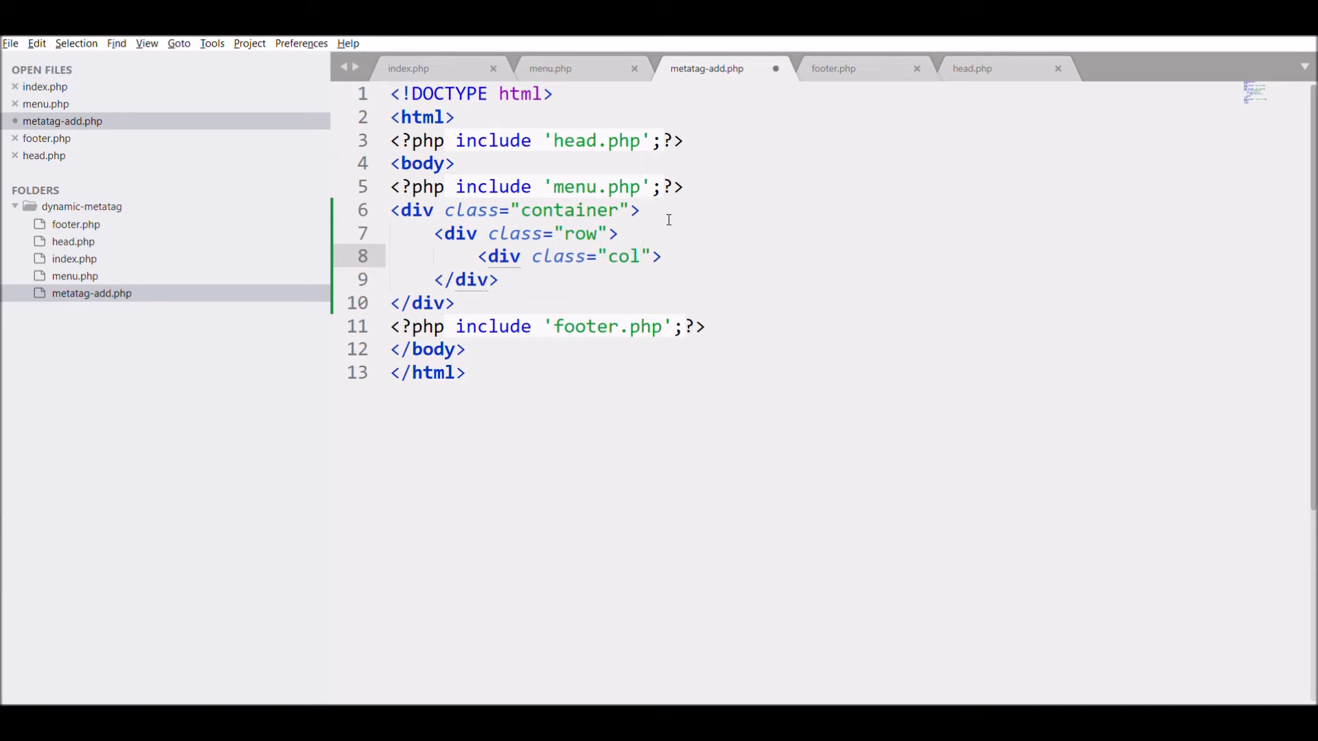
type("-md-12")
key("End")
key("Return")
type("</div>")
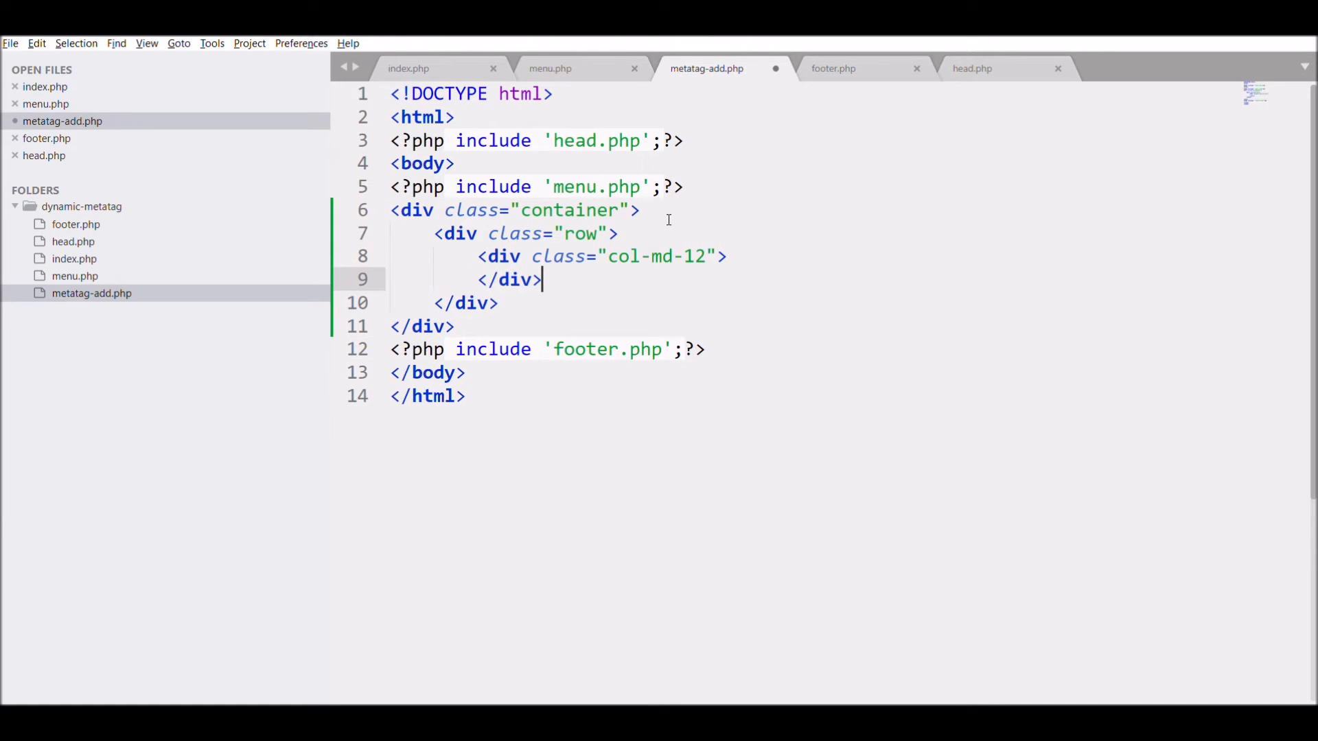
key("Up")
key("End")
key("Return")
type("<h")
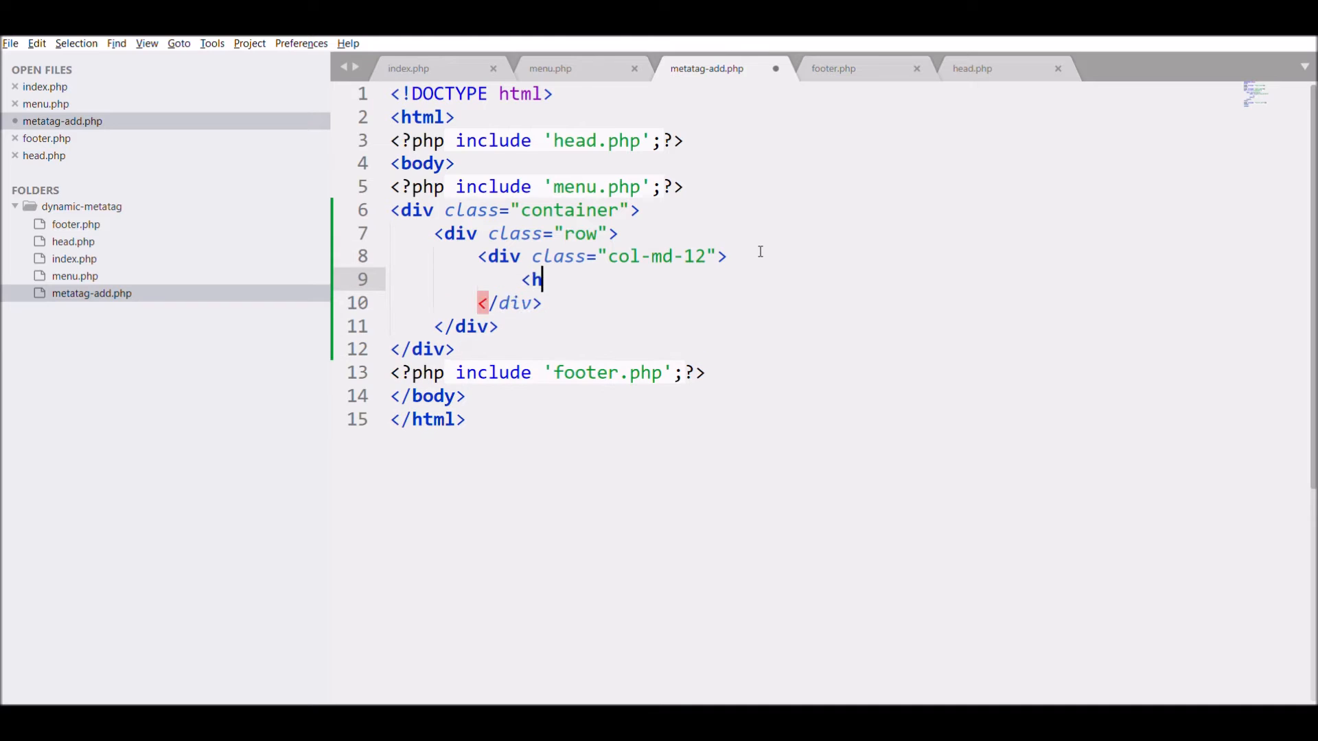
type("2></h2>")
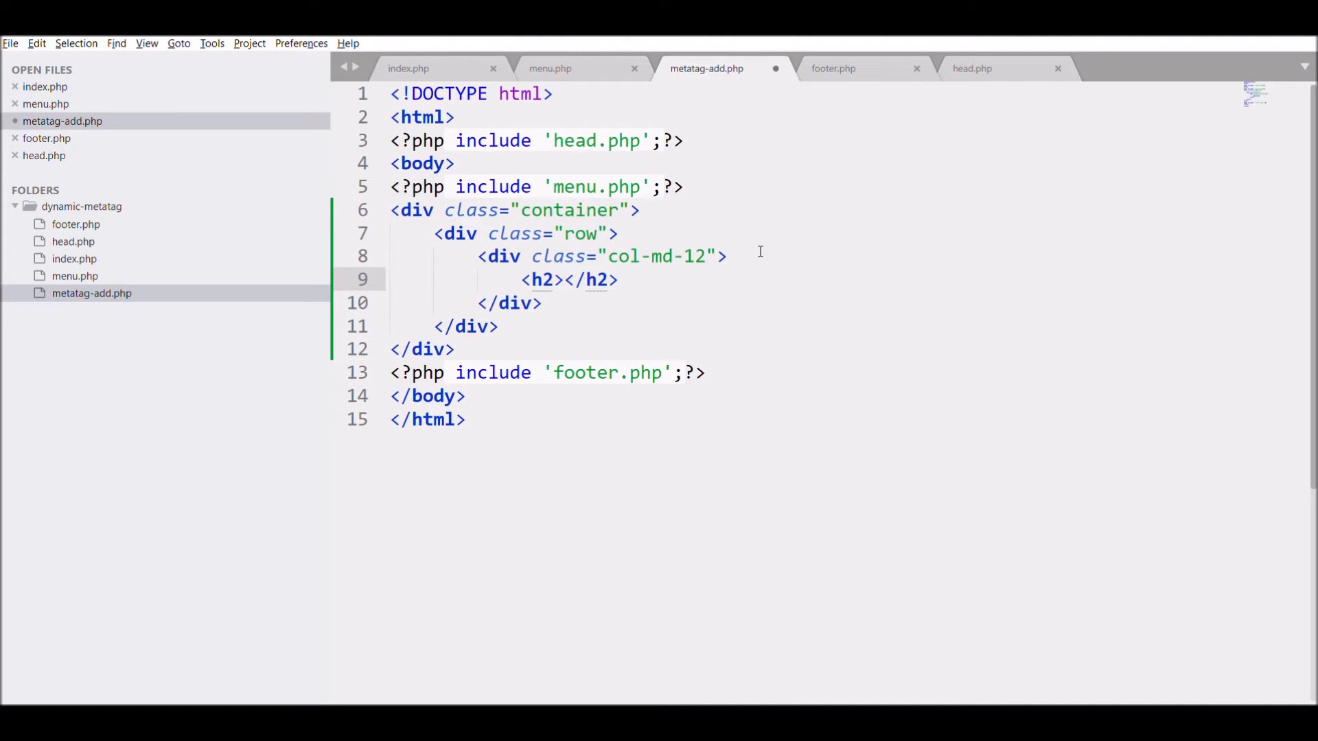
type("Add Meta T")
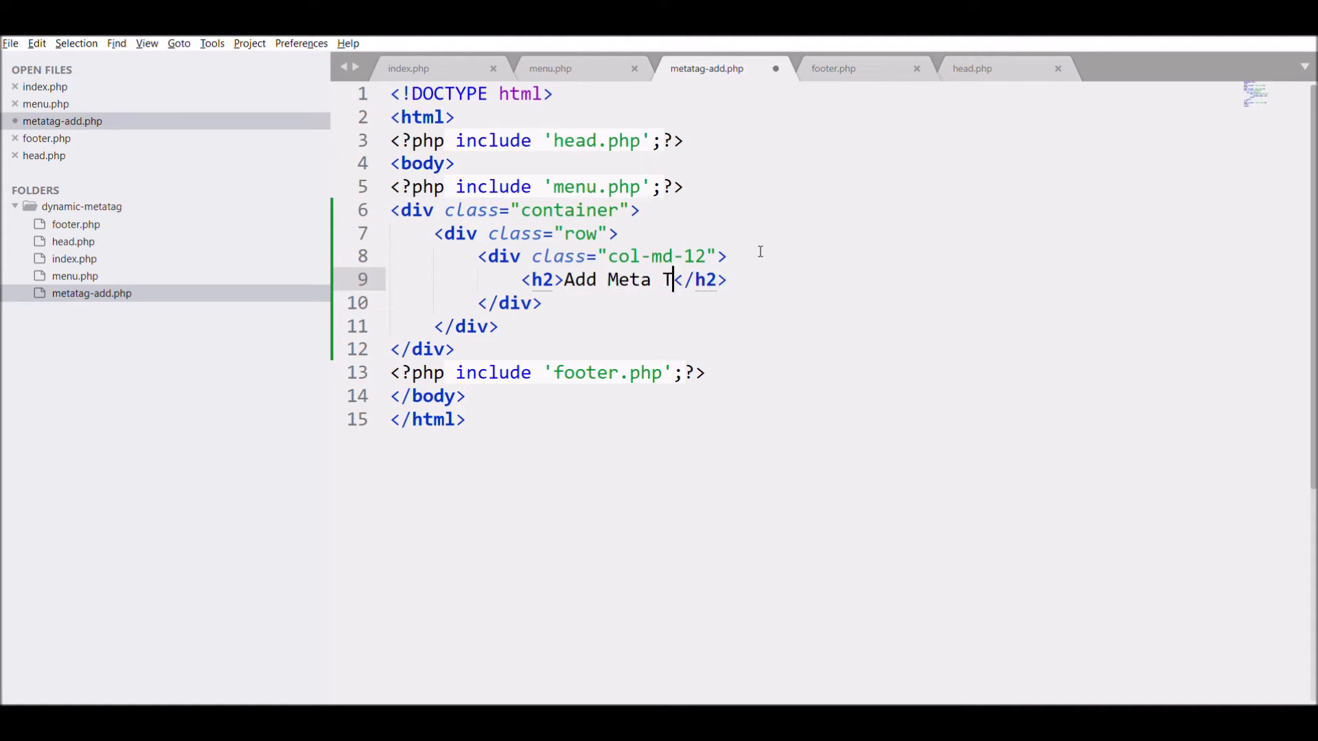
type("ag")
key("ctrl+s")
double_click(679, 279)
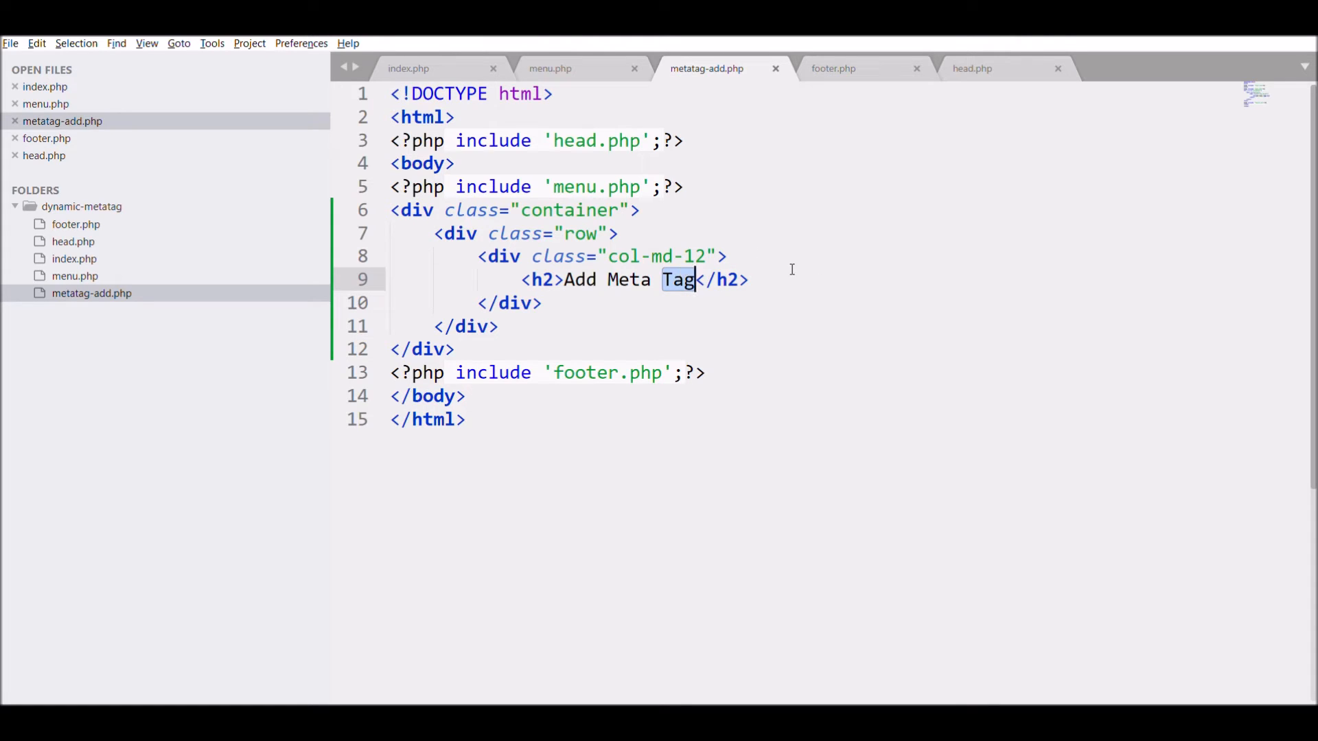
key("End")
key("Return")
type("<di")
- Add a form element with method POST below the heading divider
key("BackSpace")
key("BackSpace")
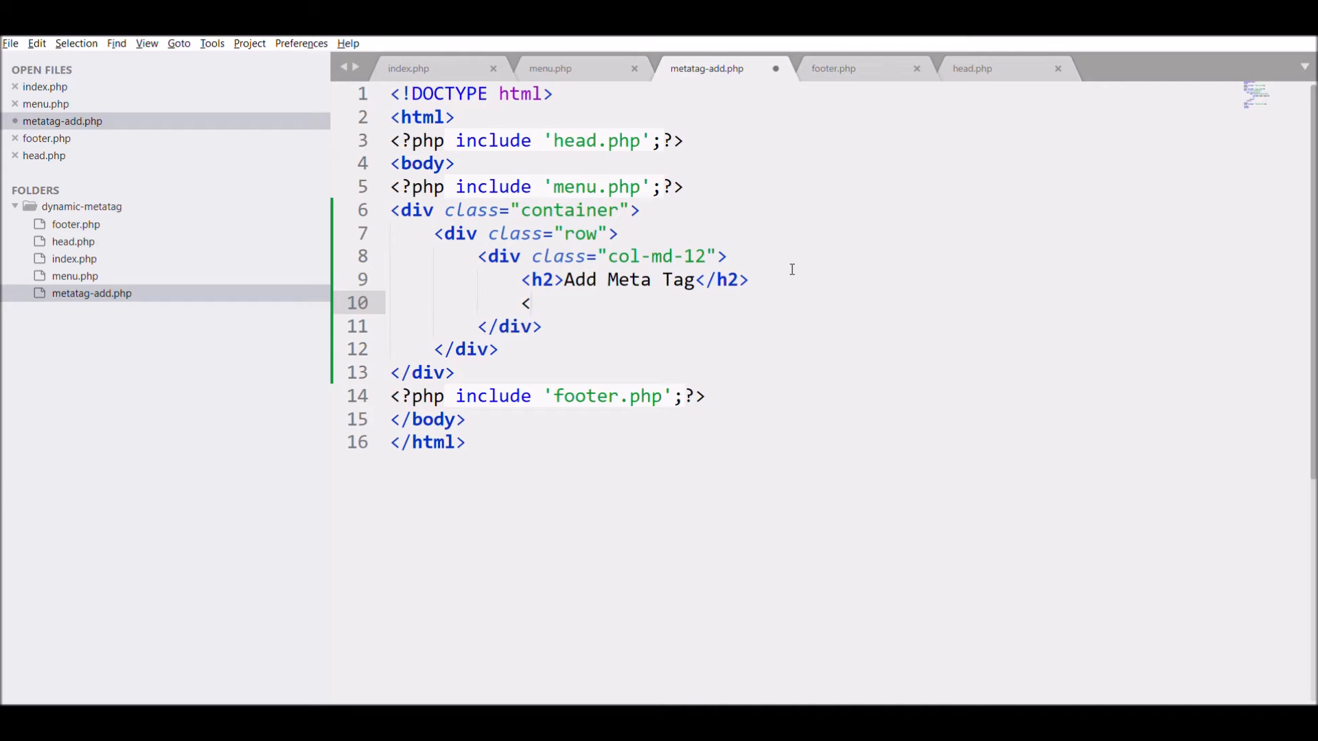
type("hr>")
key("Return")
type("<form>")
key("Return")
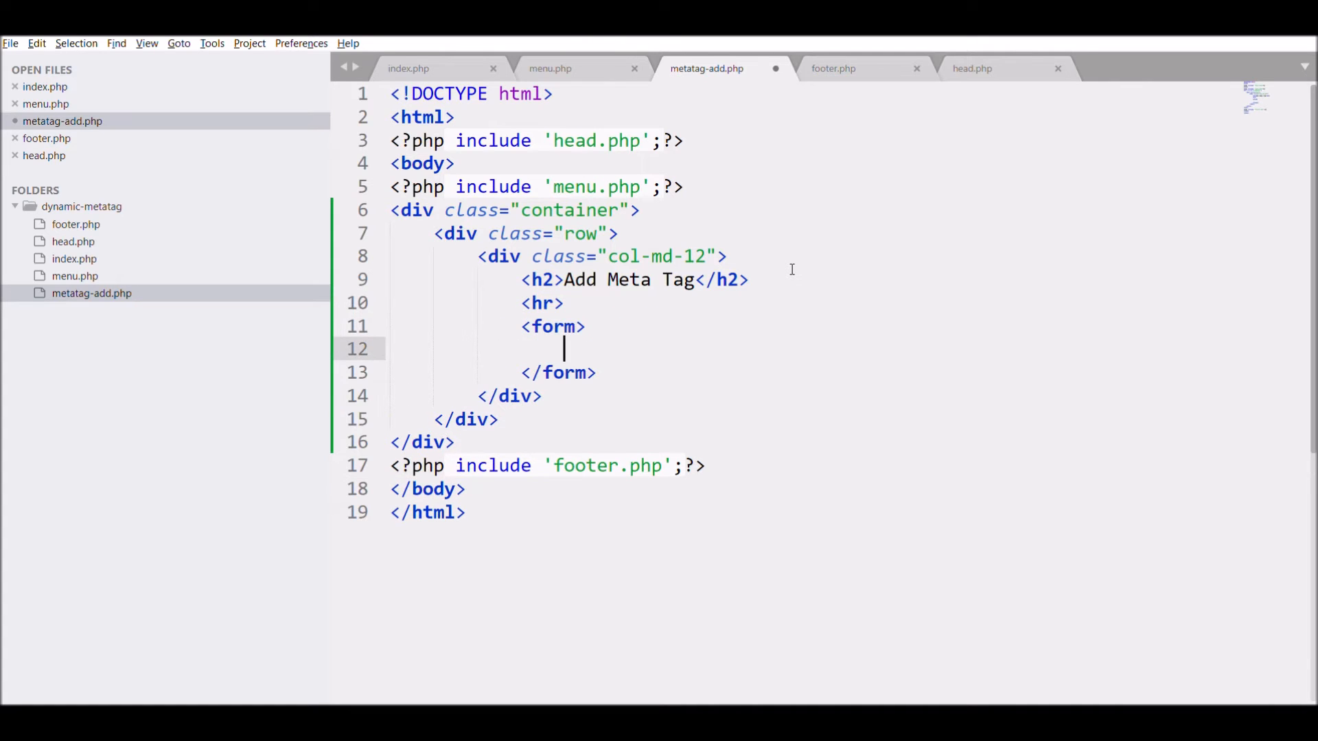
key("Up")
key("End")
key("Left")
type("method=\"post")
key("Right")
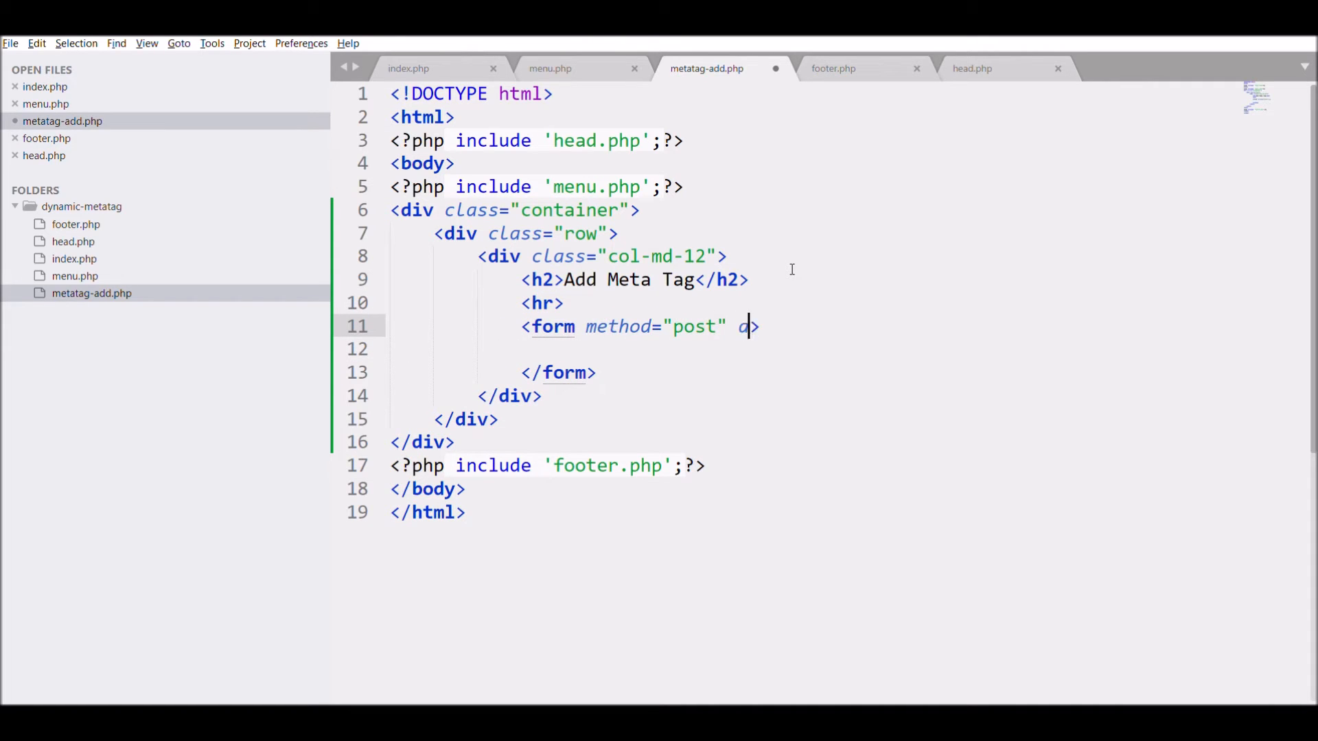
type("action=\"")
key("Down")
type("<div ")
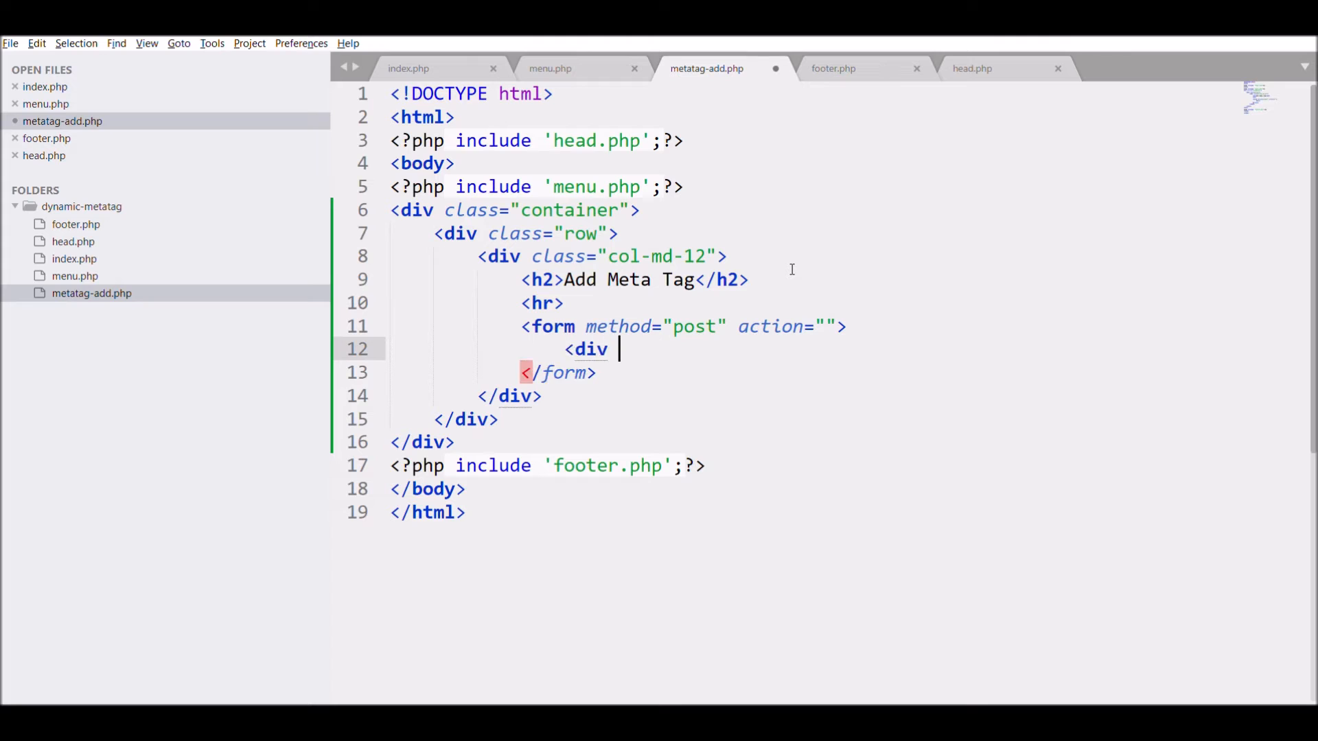
type("class=\"form-group\">")
- Create a form-group with a Url label and a text input named url with a class
key("End")
key("Return")
type("</div>")
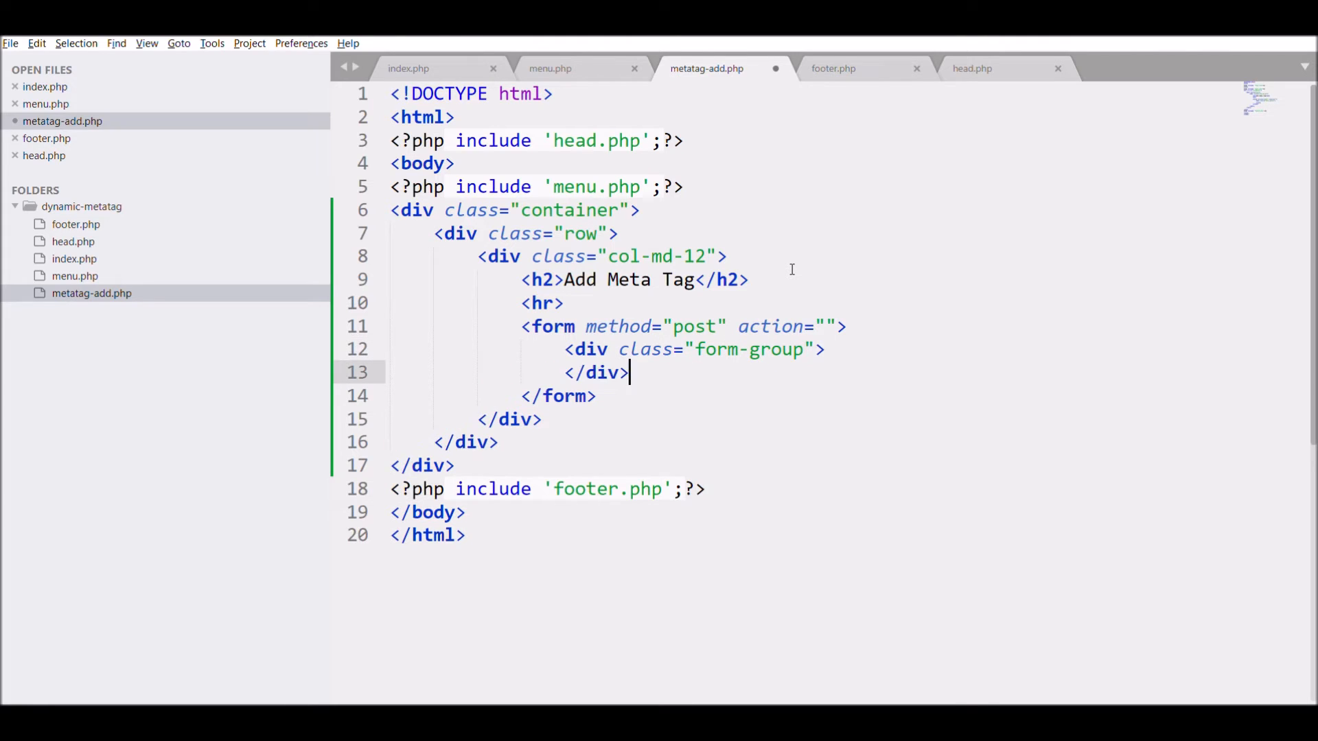
key("Up")
key("End")
key("Return")
type("<label>")
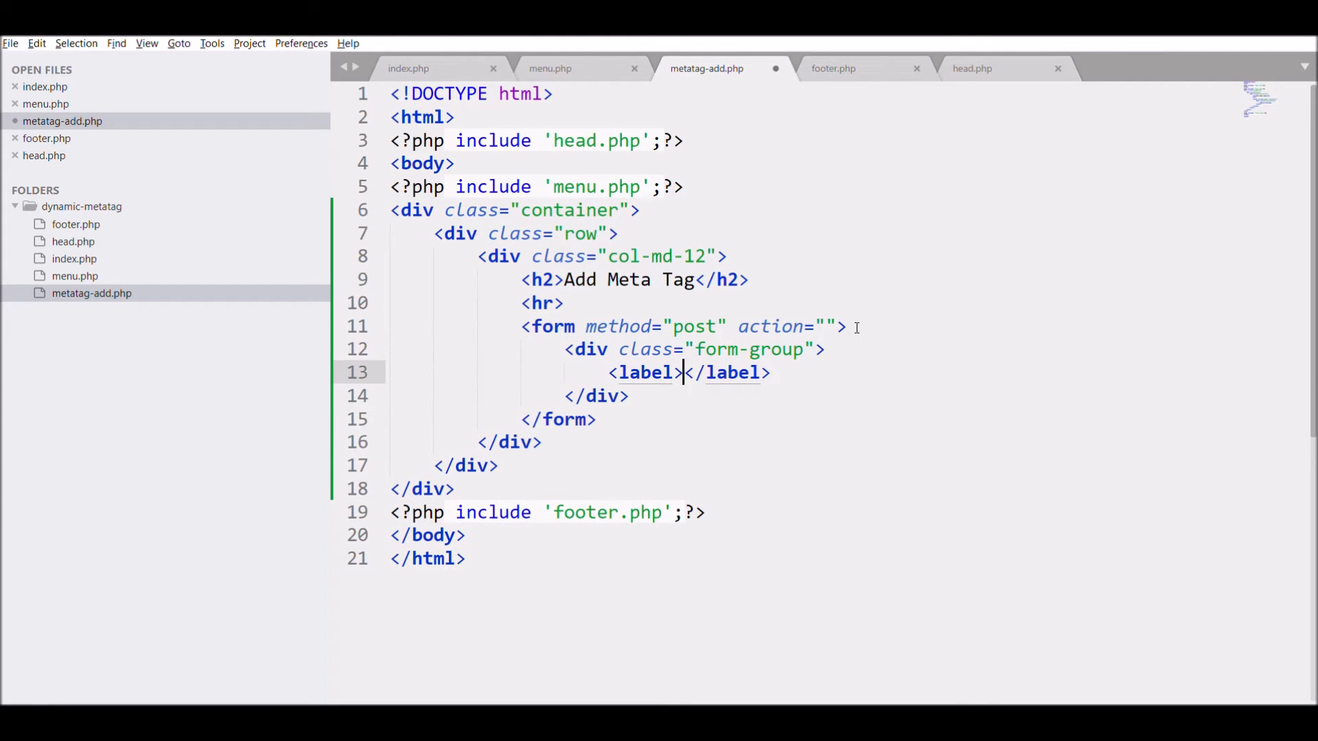
type("Url")
key("End")
key("Return")
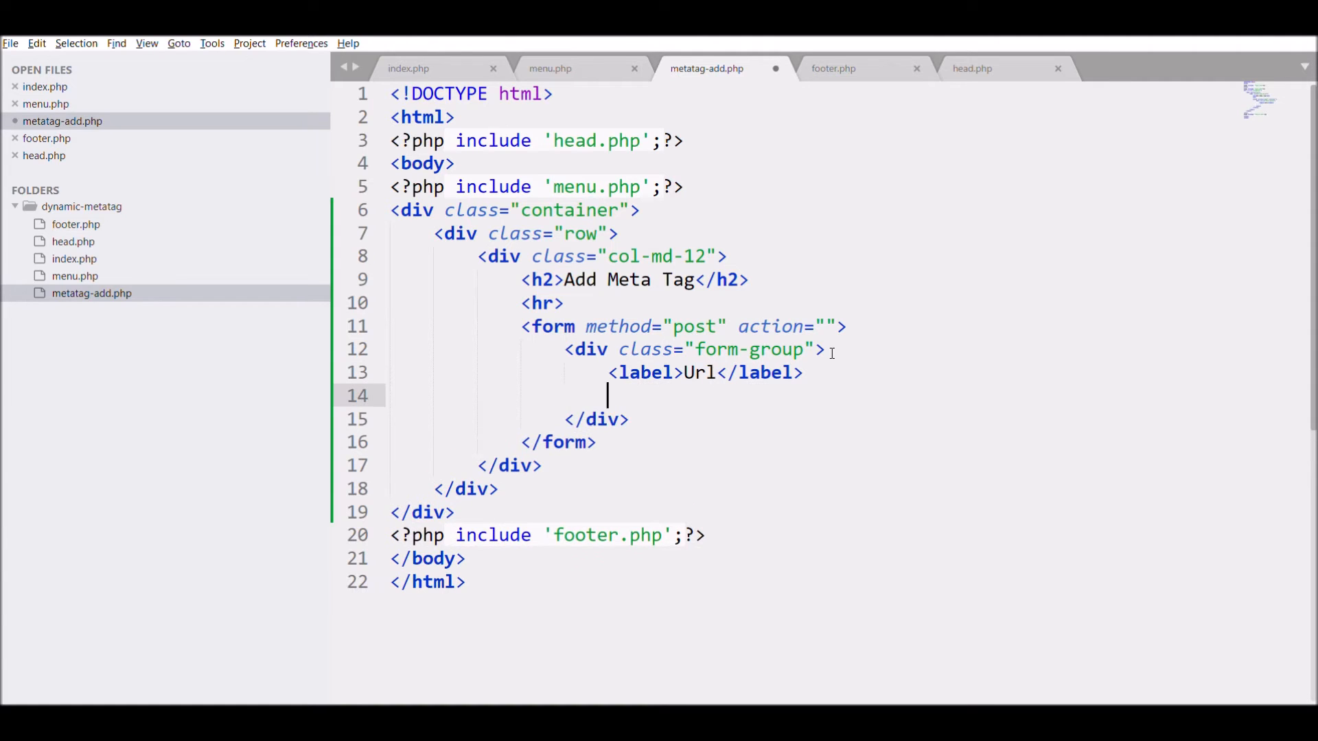
type("<input")
key("Tab")
type("text")
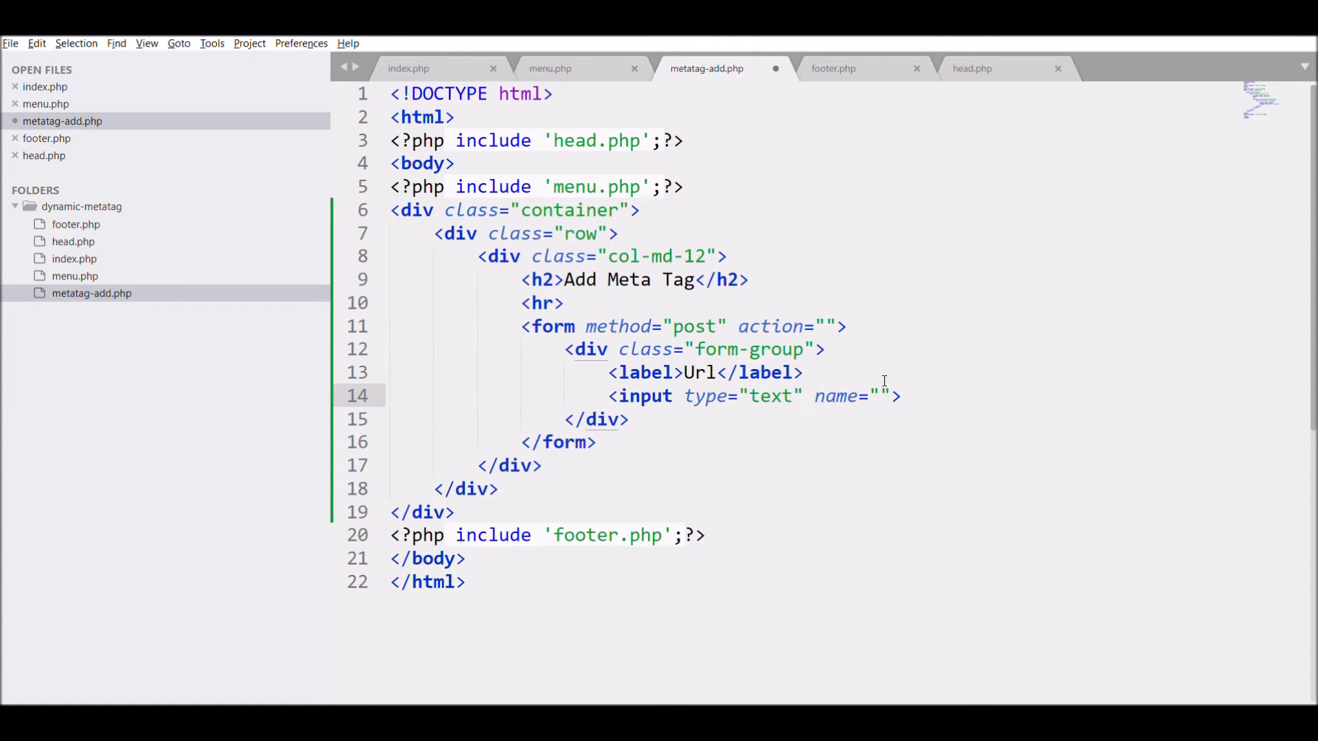
type("metatag_url")
key("Right")
type("cla")
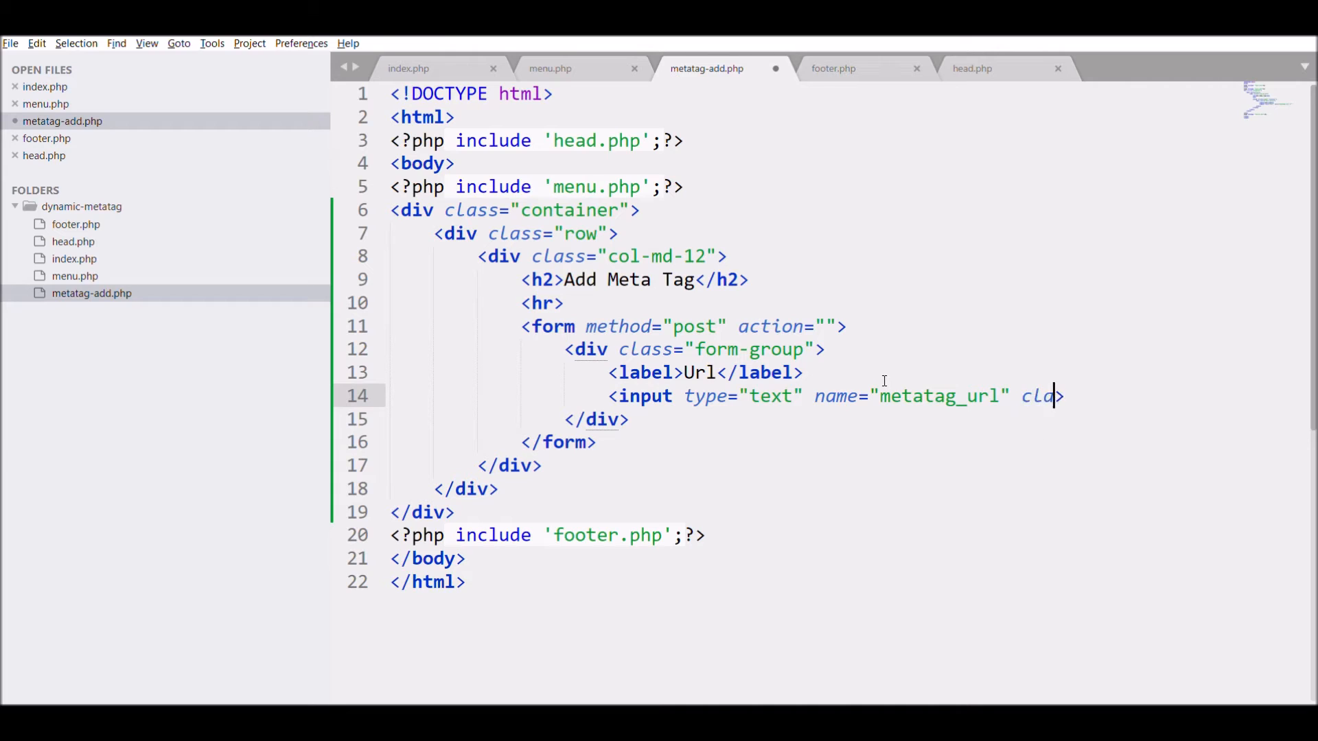
type("ss=\"form-control")
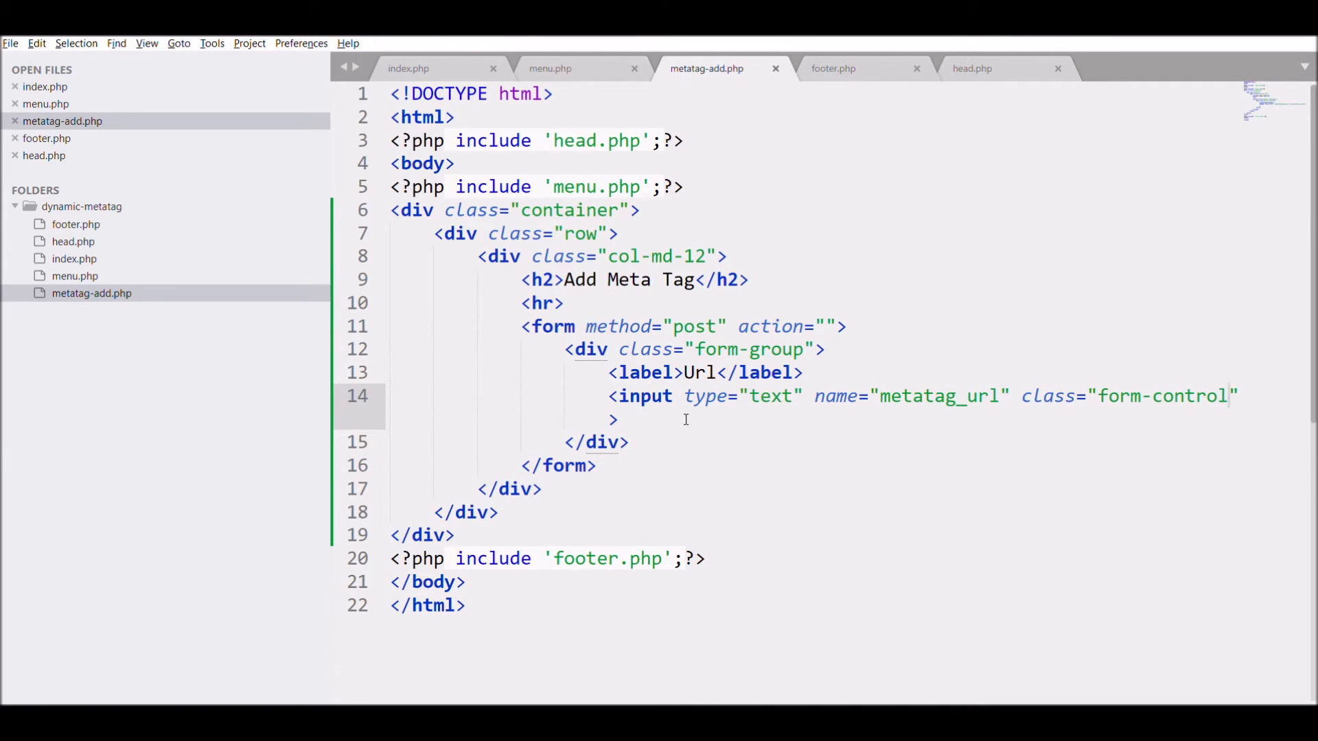
- Reindent the file, duplicate the Url group and rename the copy to a Title field
key("ctrl+a")
key("ctrl+shift+r")
key("shift+Tab")
left_click_drag(453, 420, 391, 349)
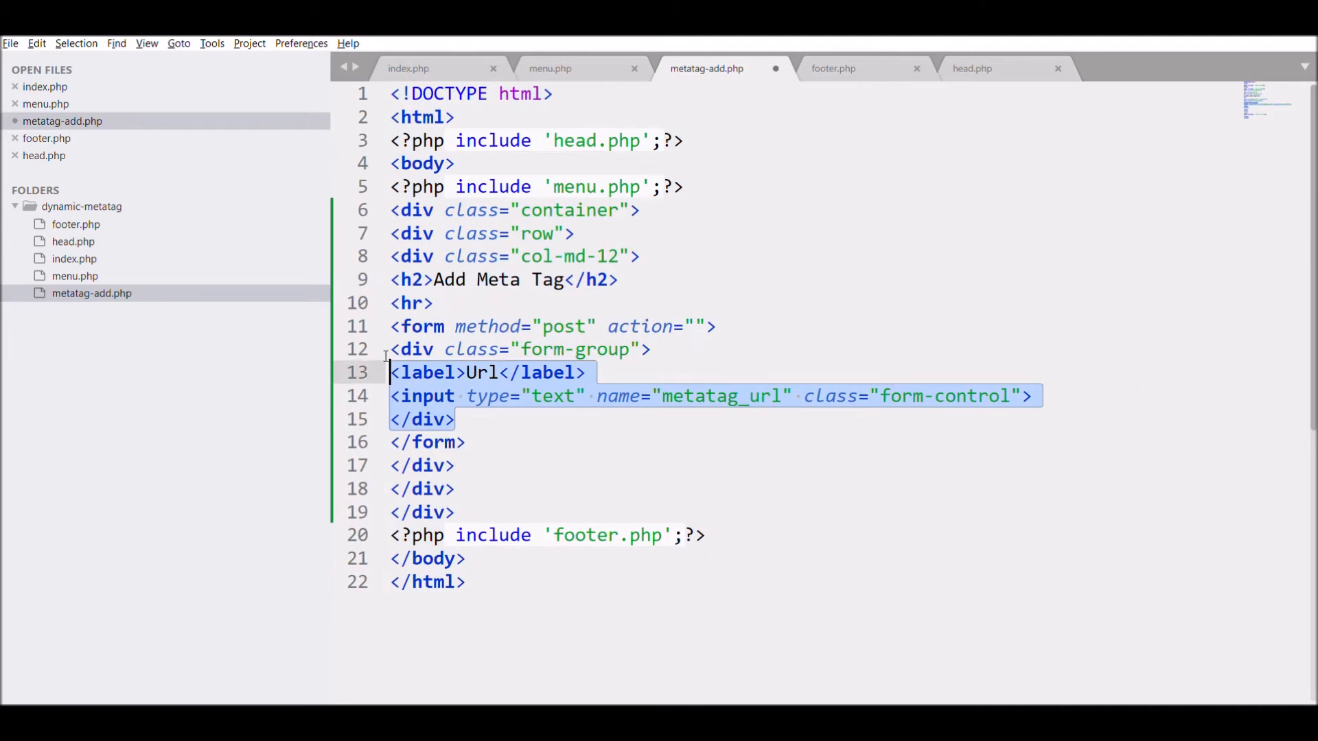
key("ctrl+shift+d")
double_click(481, 465)
type("Title")
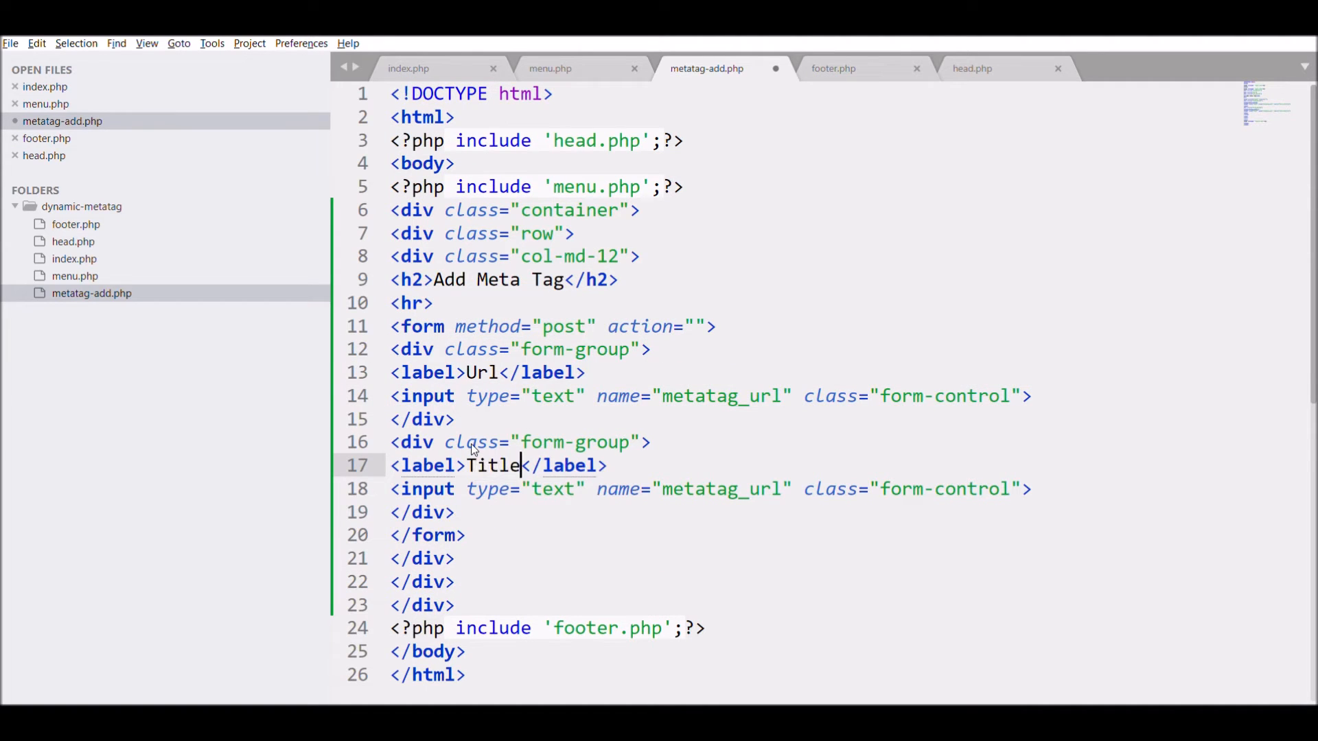
double_click(763, 489)
type("title")
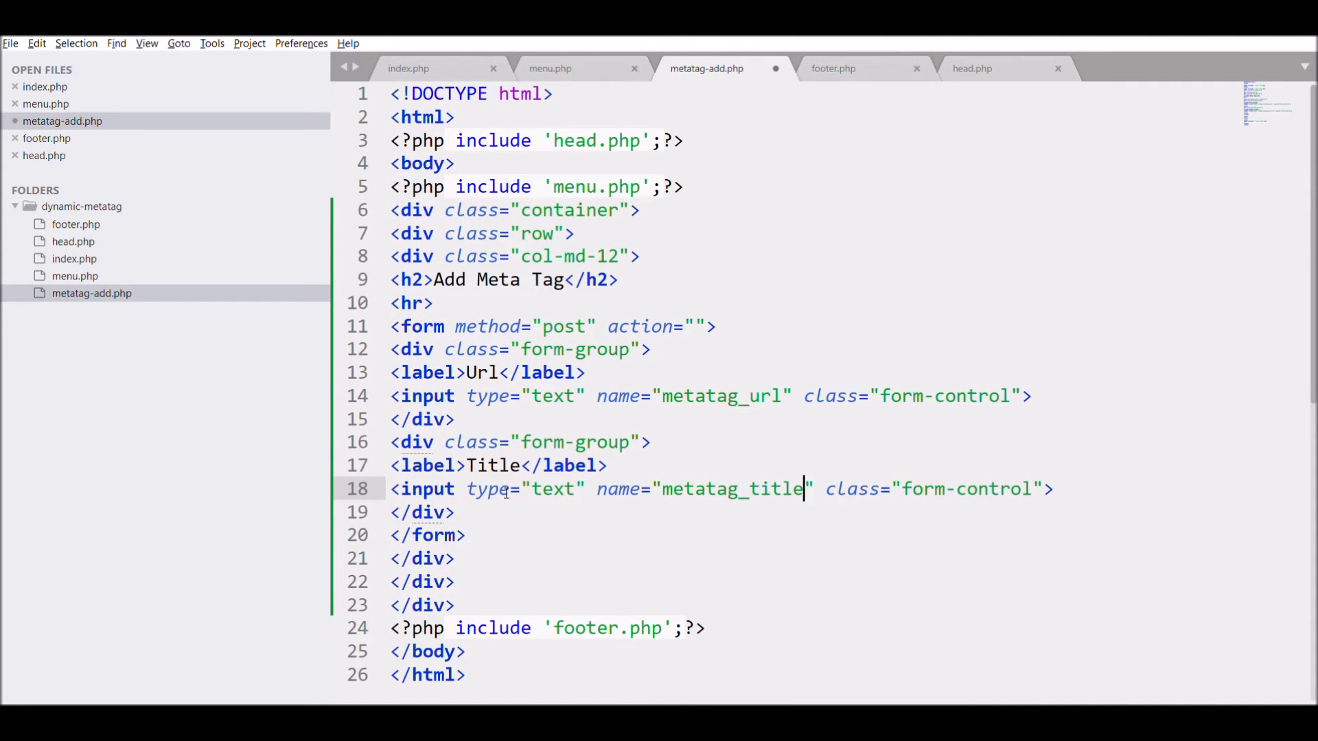
- Paste another group as a Keywords textarea named keywords, removing the type attribute
left_click_drag(453, 512, 392, 441)
key("End")
key("Return")
type("<div class=\"form-group\"> <label>Title</label> <input type=\"text\" name=\"metatag_title\" class=\"form-control\"> </div>")
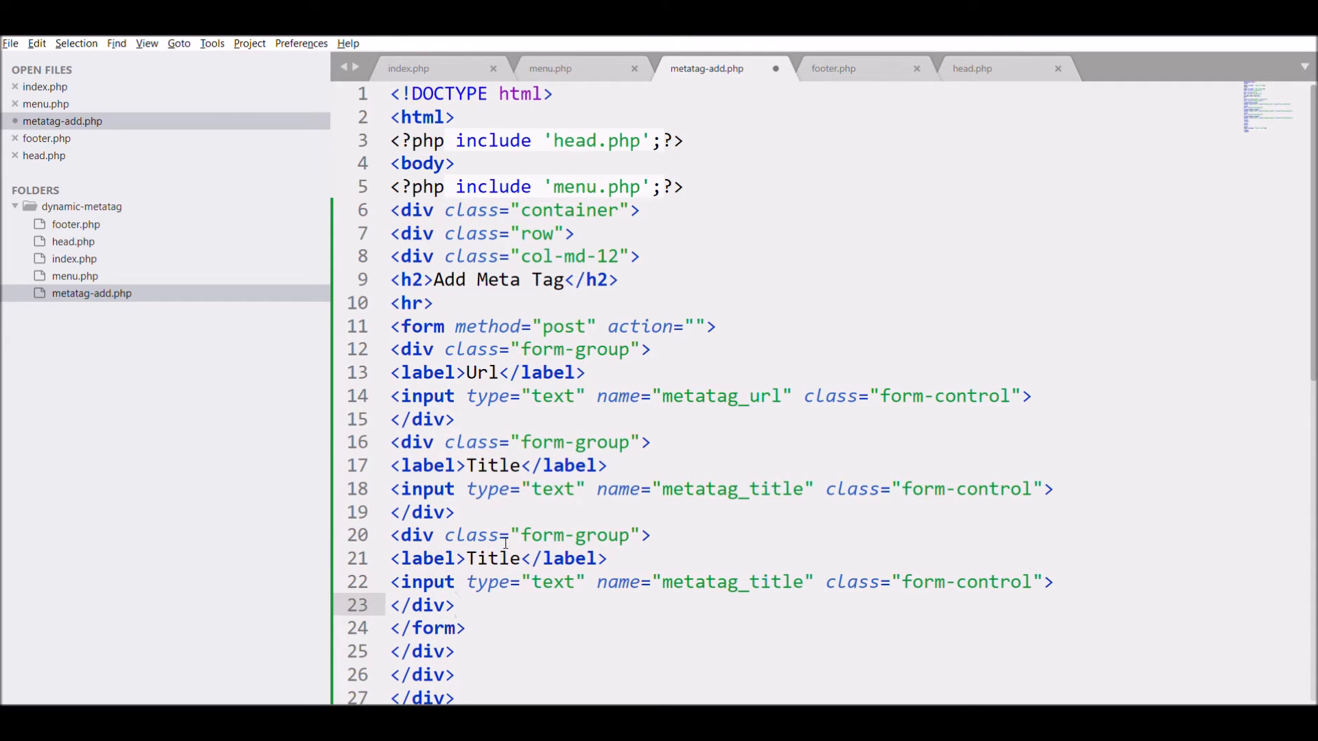
double_click(492, 559)
type("Keyqords")
key("Left")
key("Left")
key("Left")
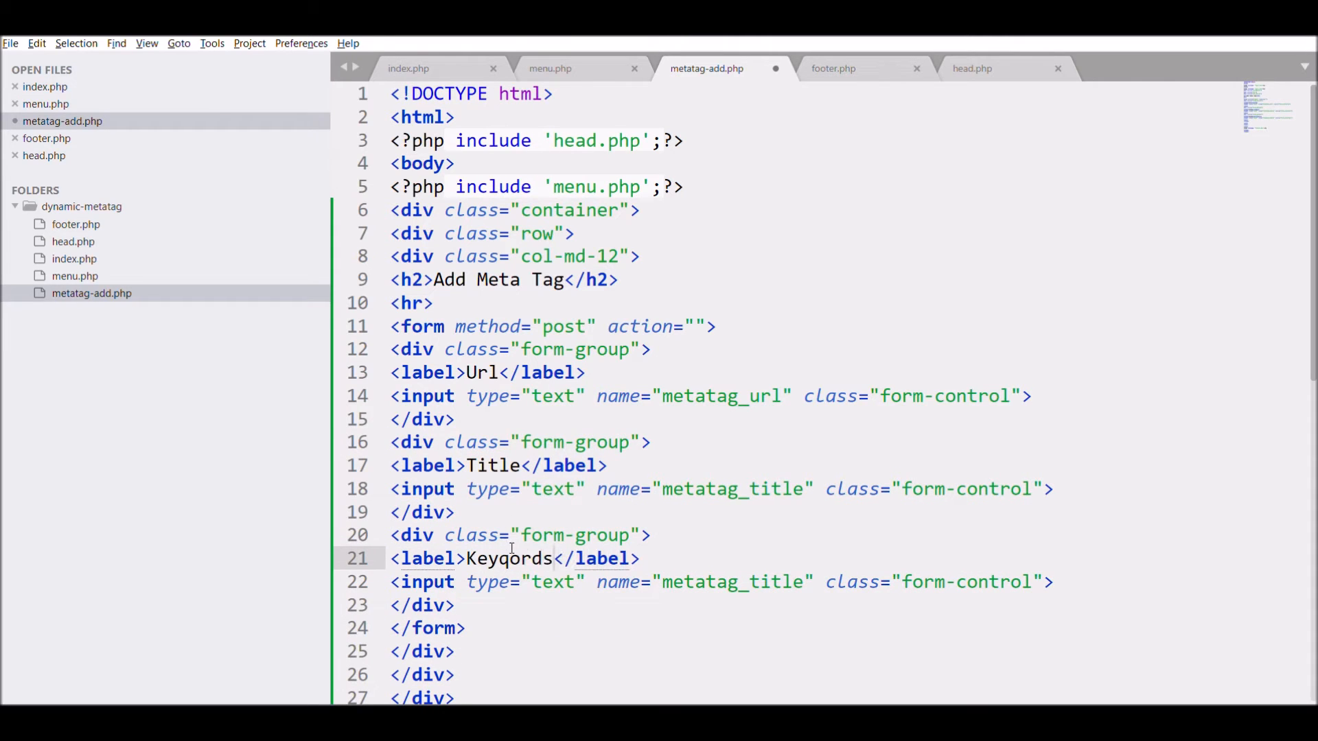
key("BackSpace")
type("w")
key("End")
left_click_drag(806, 582, 749, 582)
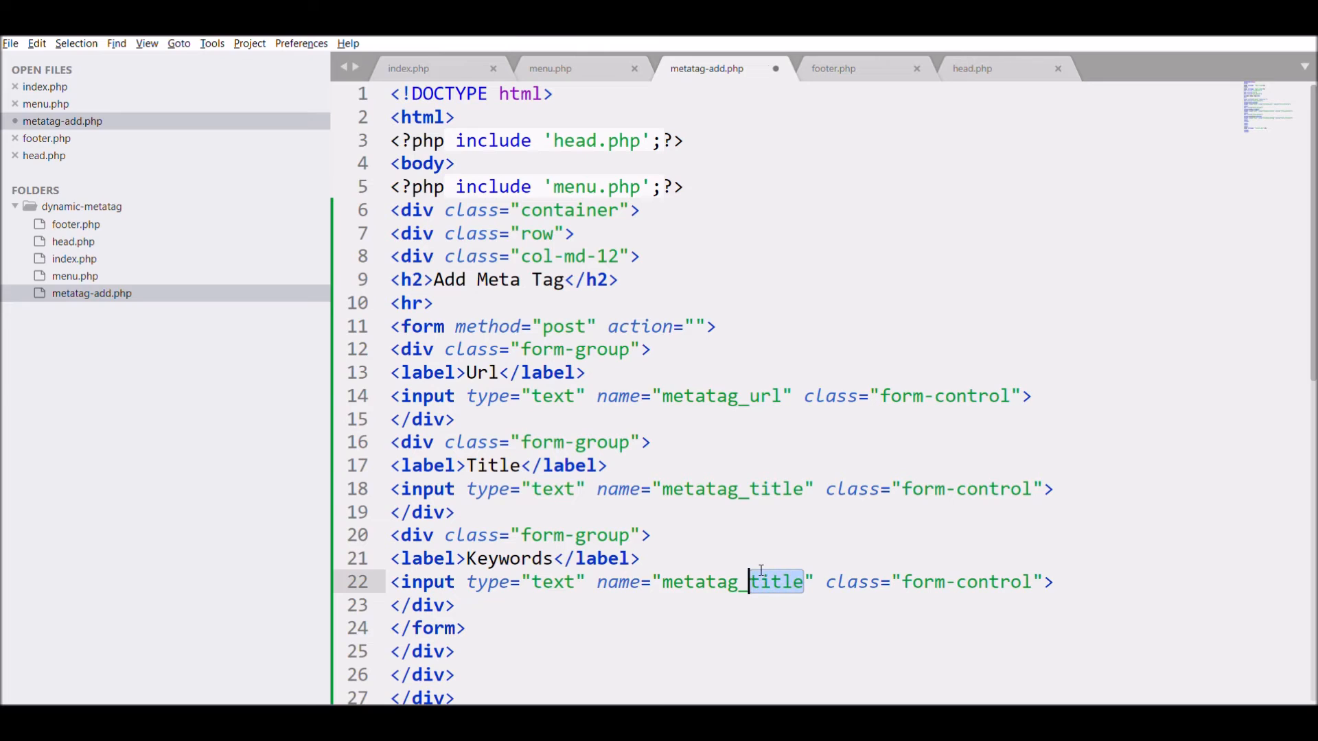
double_click(428, 582)
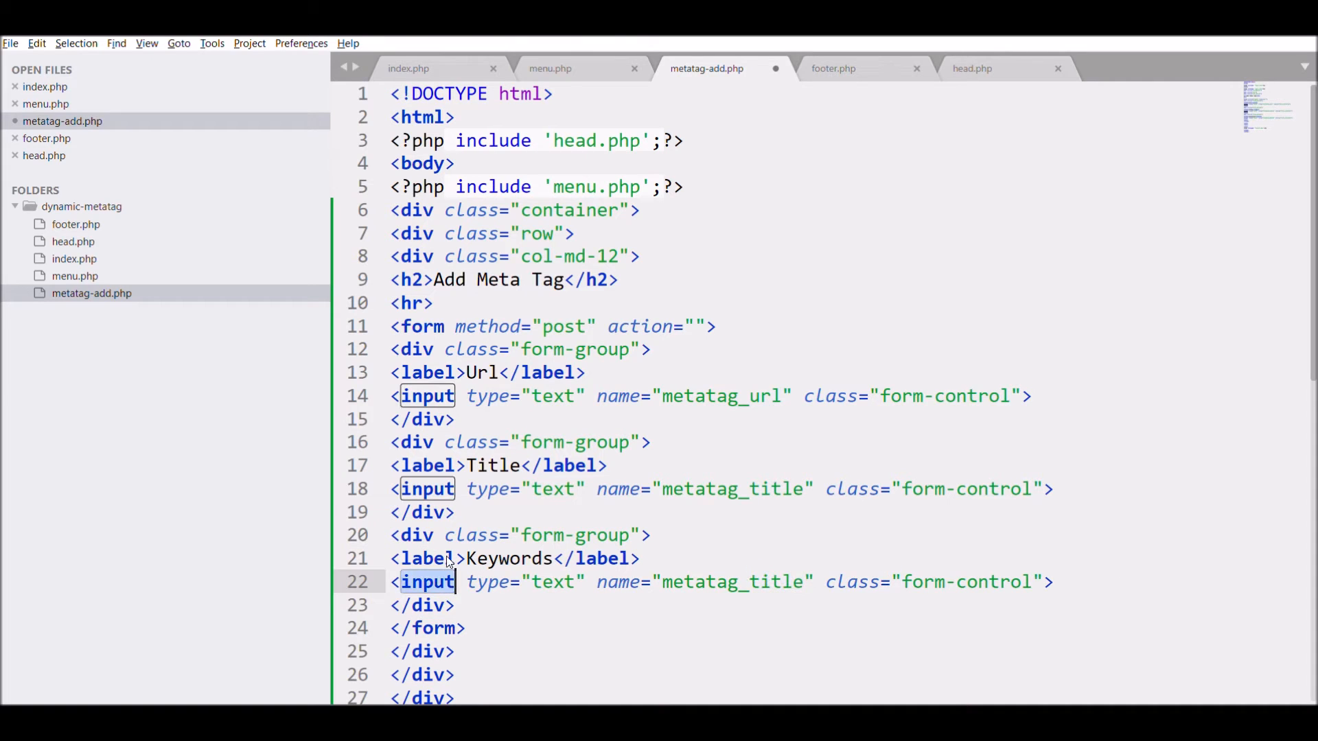
type("textarea")
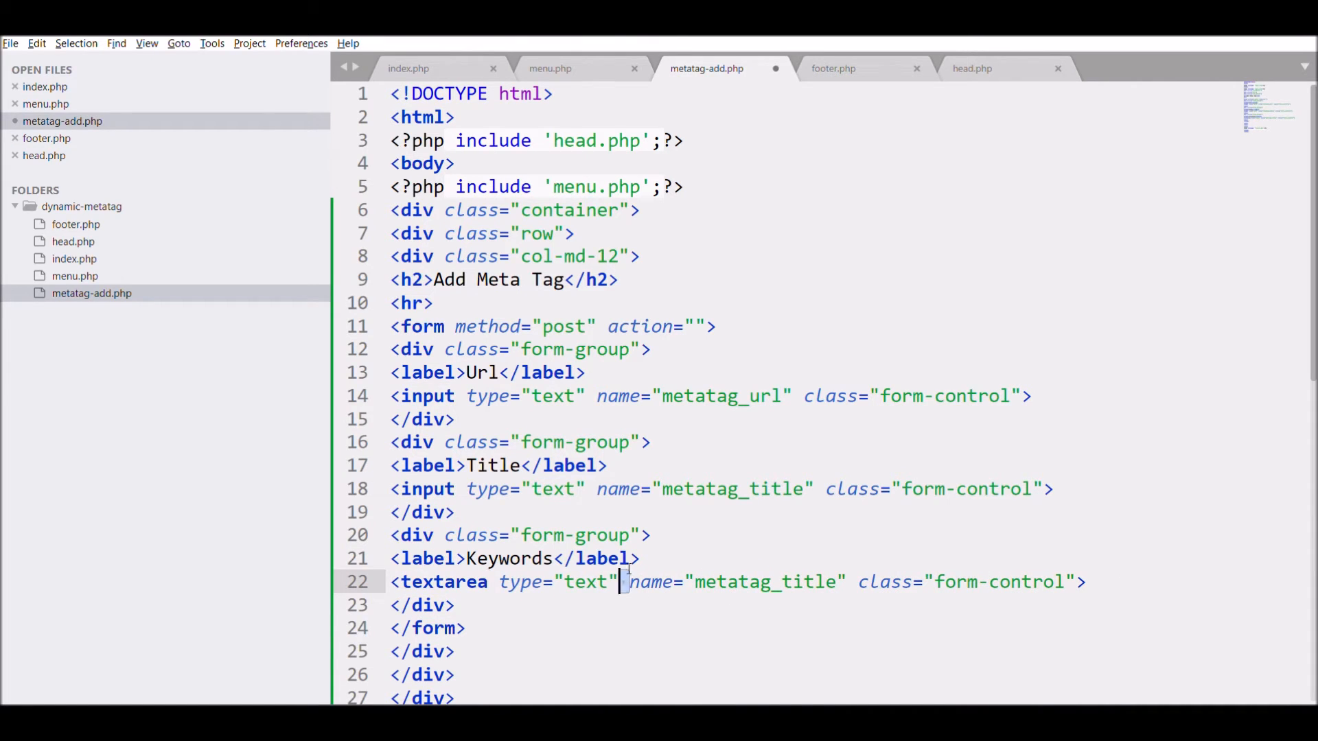
left_click_drag(626, 582, 499, 581)
key("BackSpace")
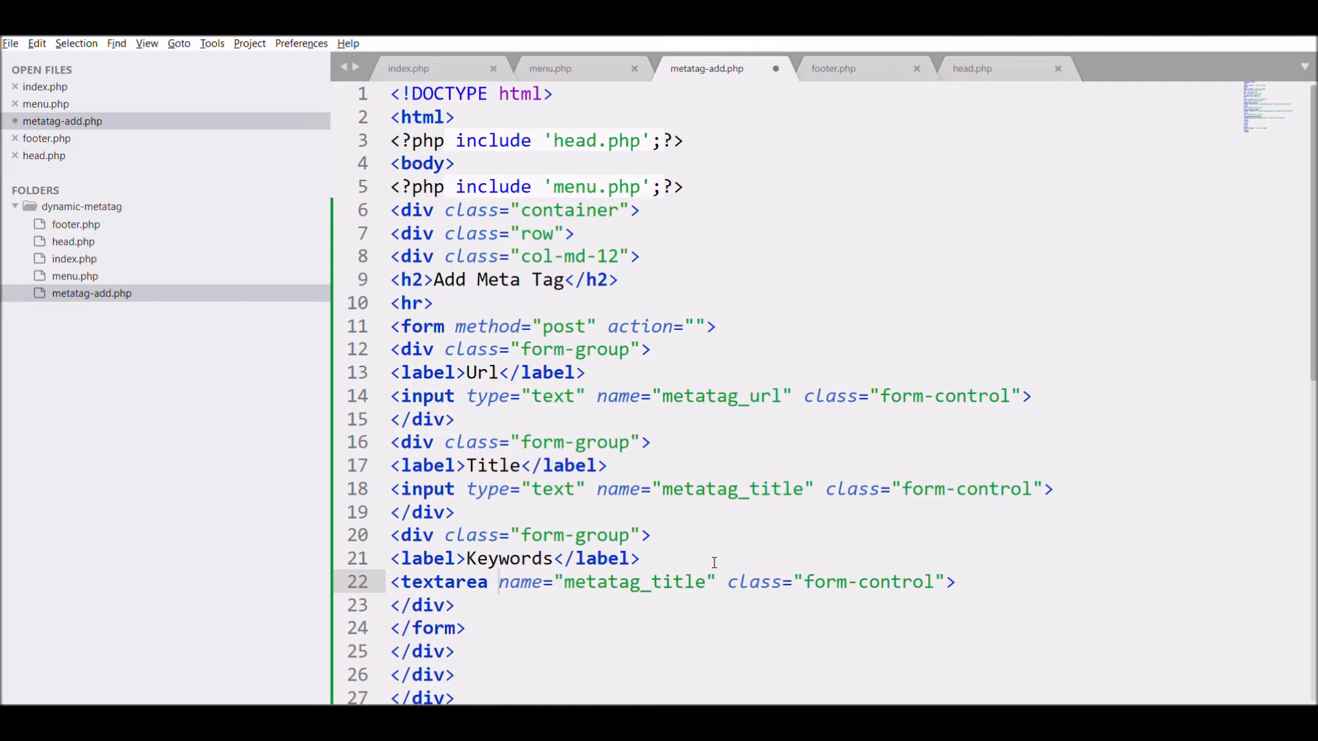
double_click(679, 582)
type("keyw")
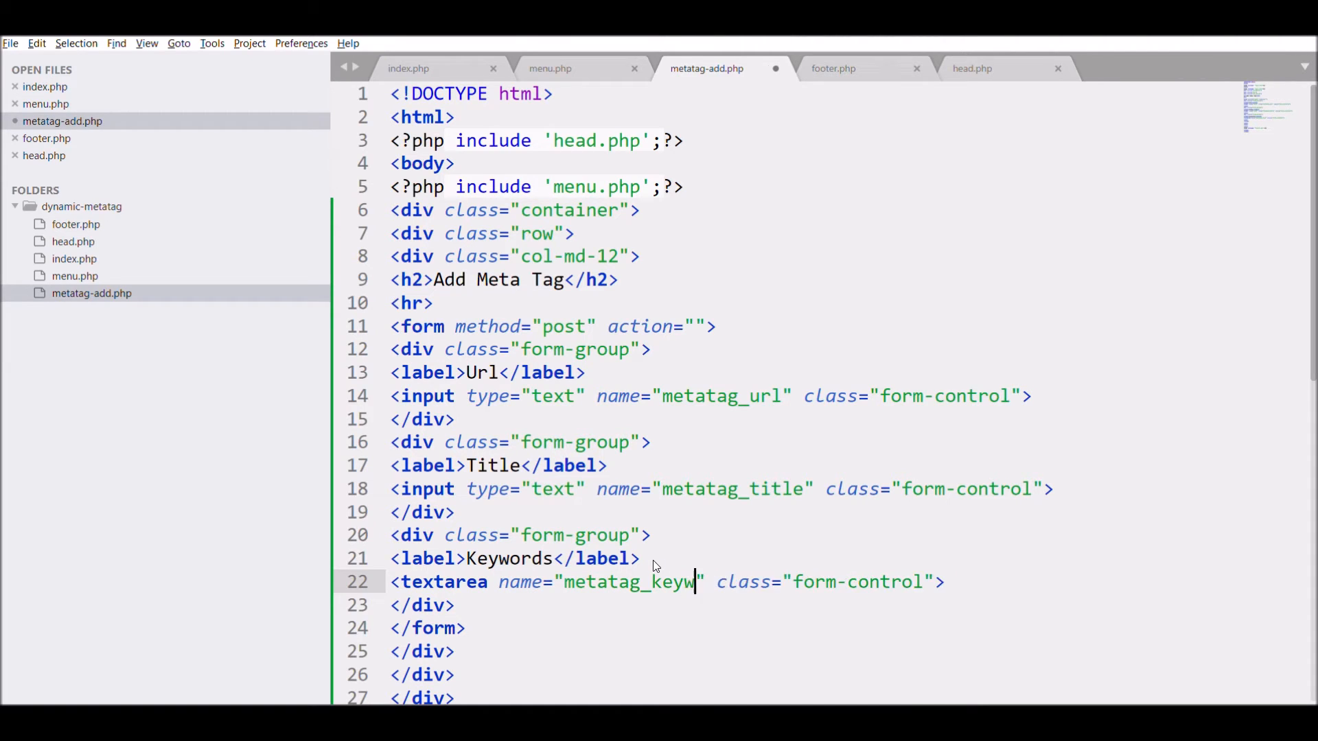
type("ords")
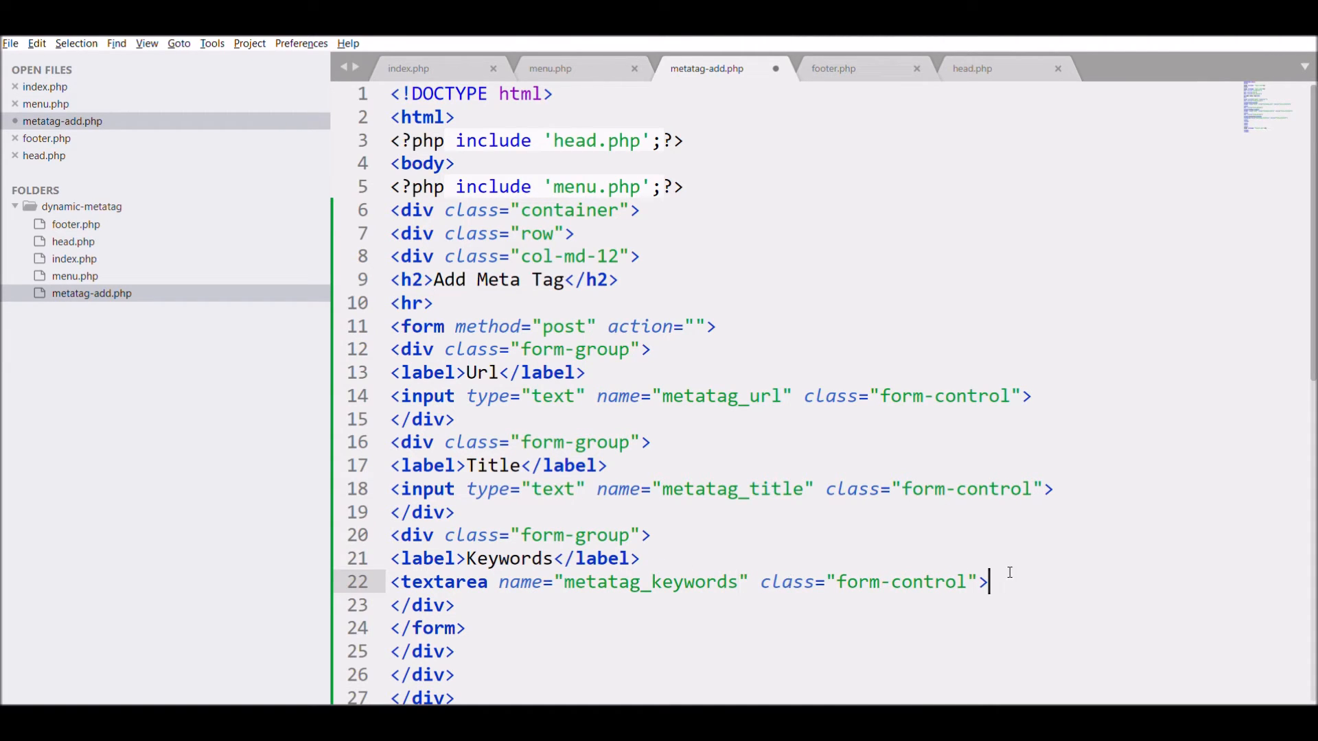
type("</textarea>")
key("Down")
key("Down")
key("Down")
key("Down")
key("Down")
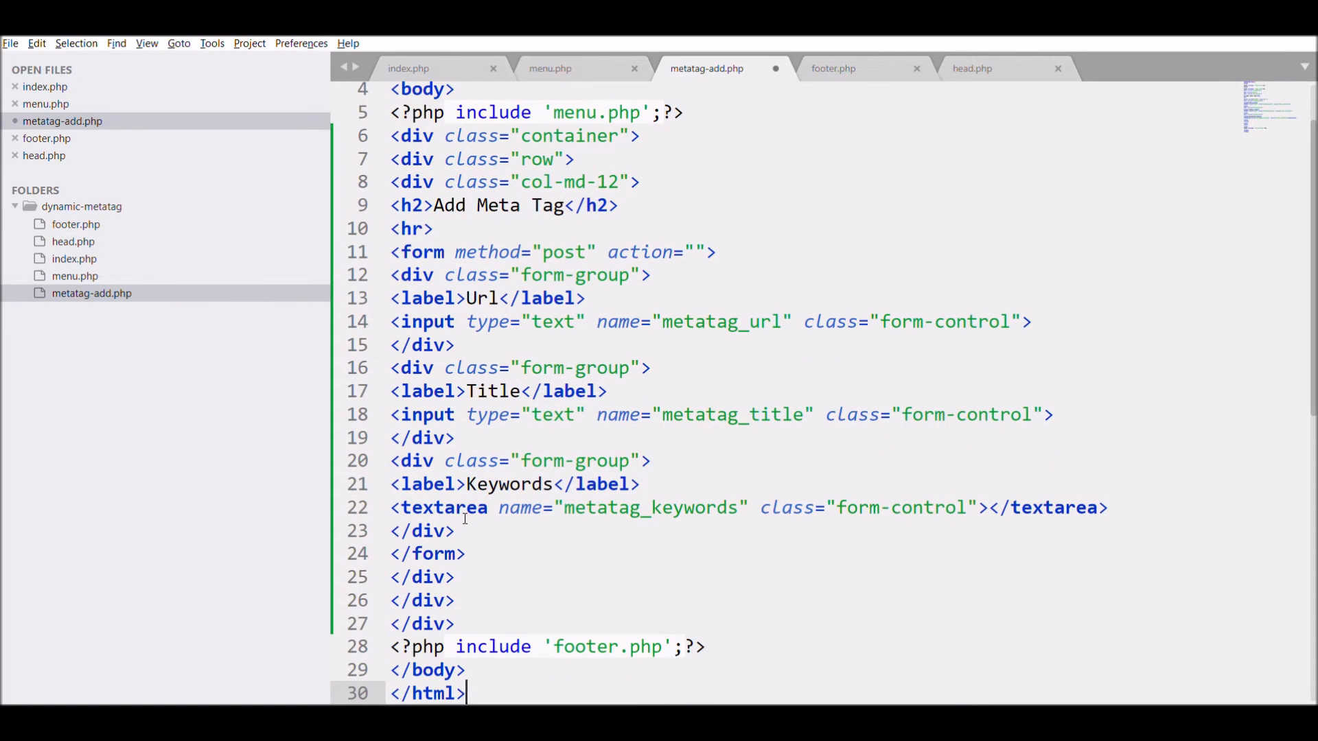
- Copy the Keywords group into a Description textarea named description and save the file
left_click_drag(458, 530, 391, 460)
key("ctrl+c")
left_click(458, 531)
key("Return")
key("ctrl+v")
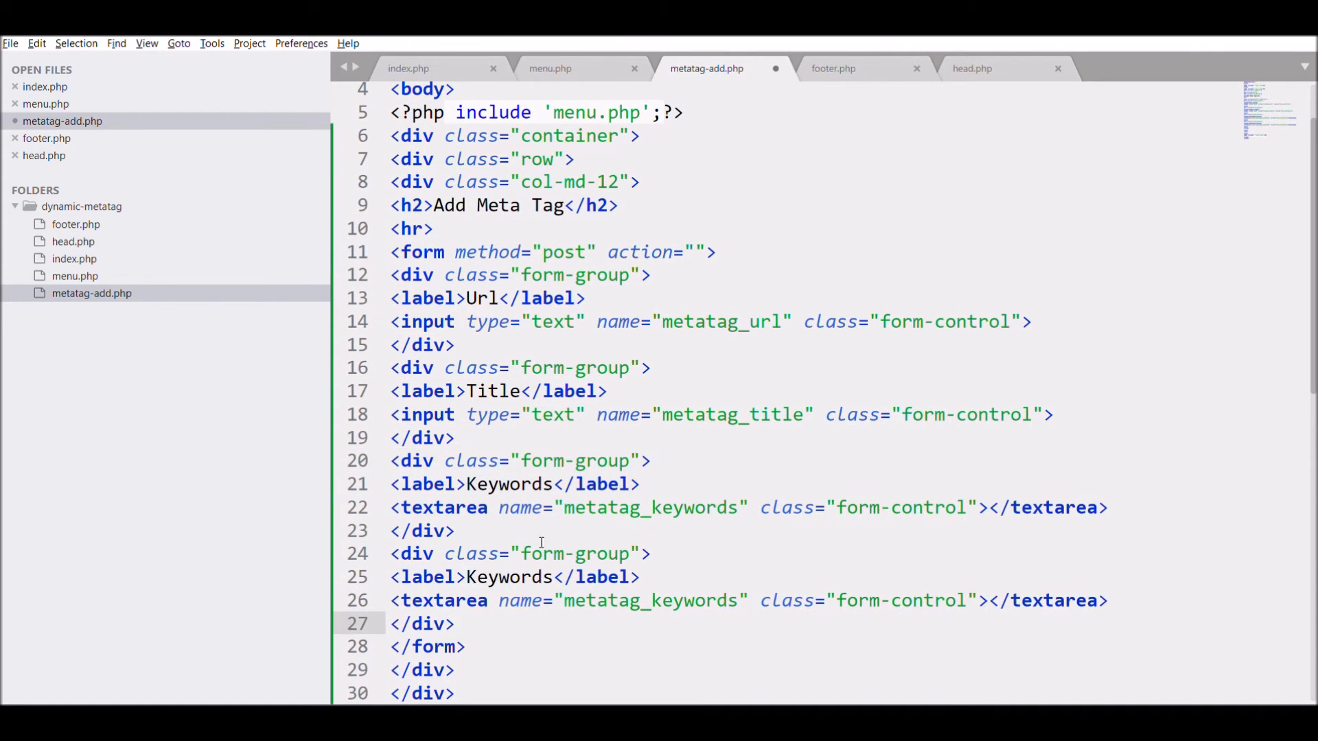
double_click(510, 577)
type("Description")
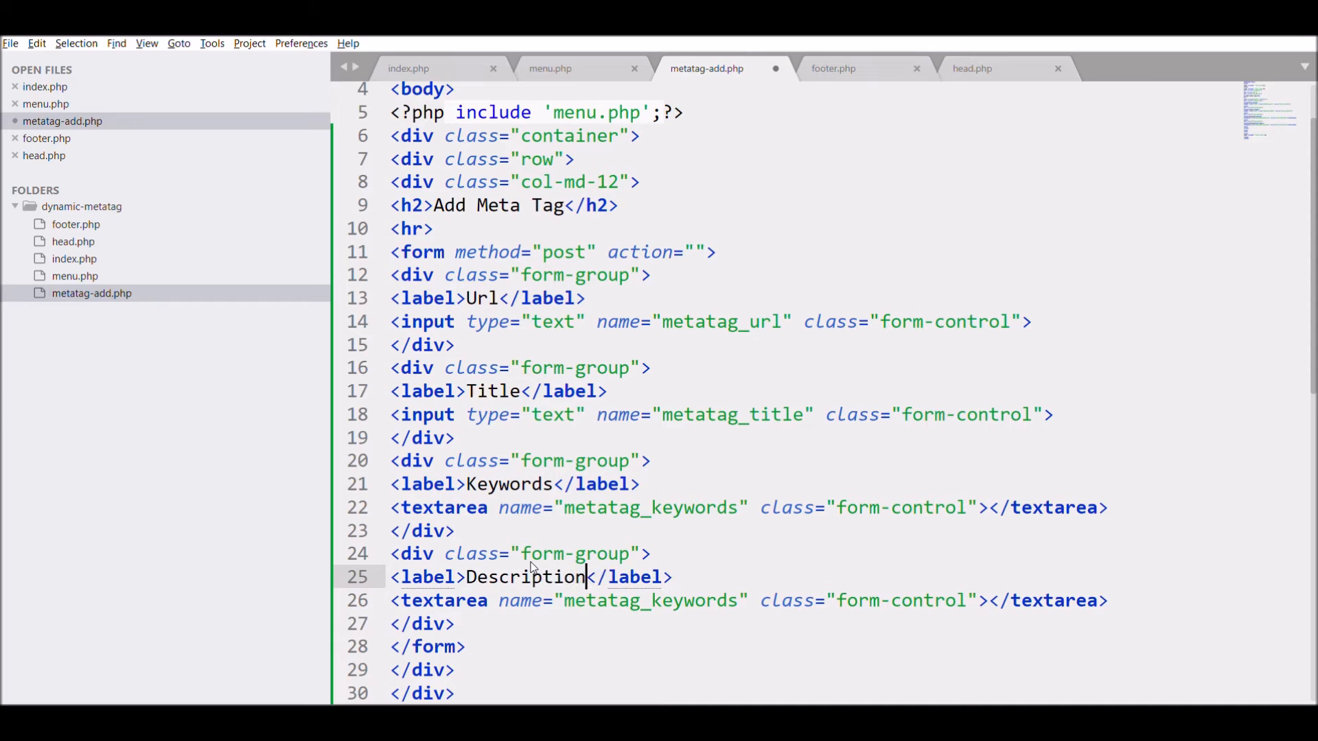
double_click(532, 574)
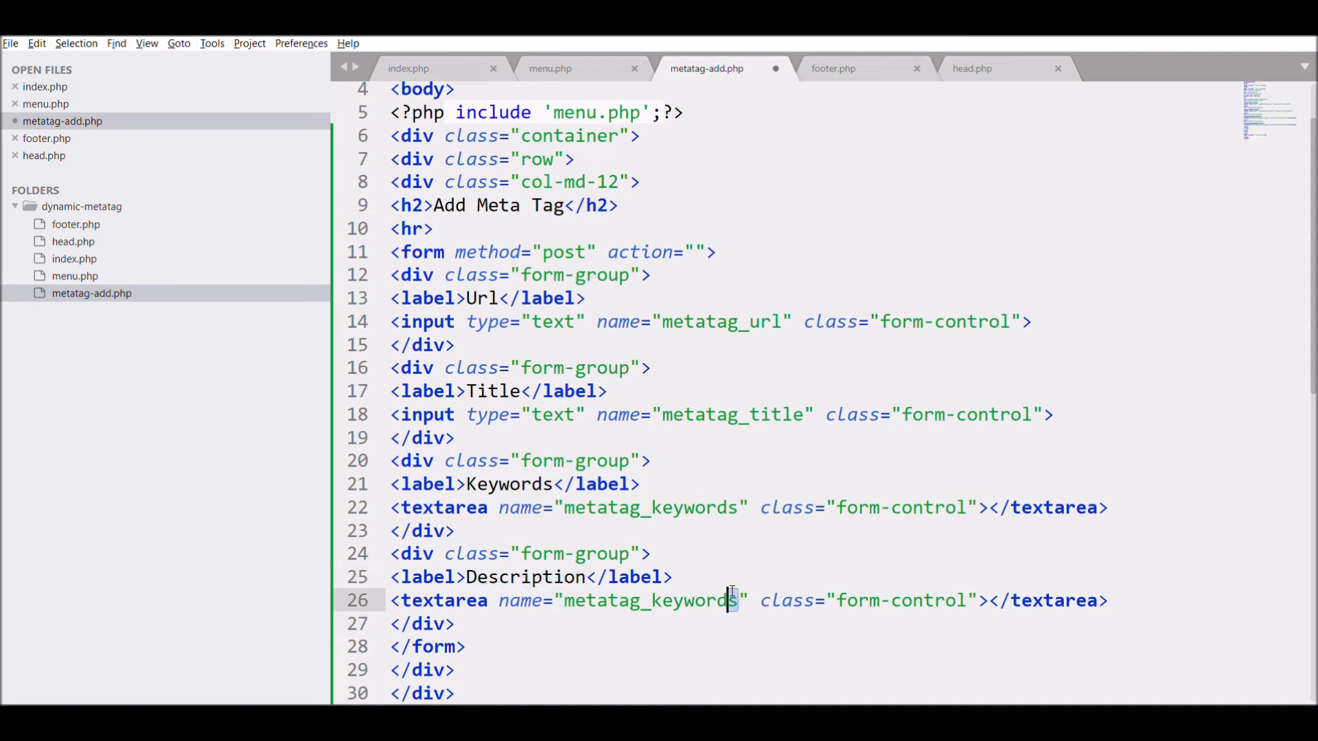
double_click(711, 600)
type("description")
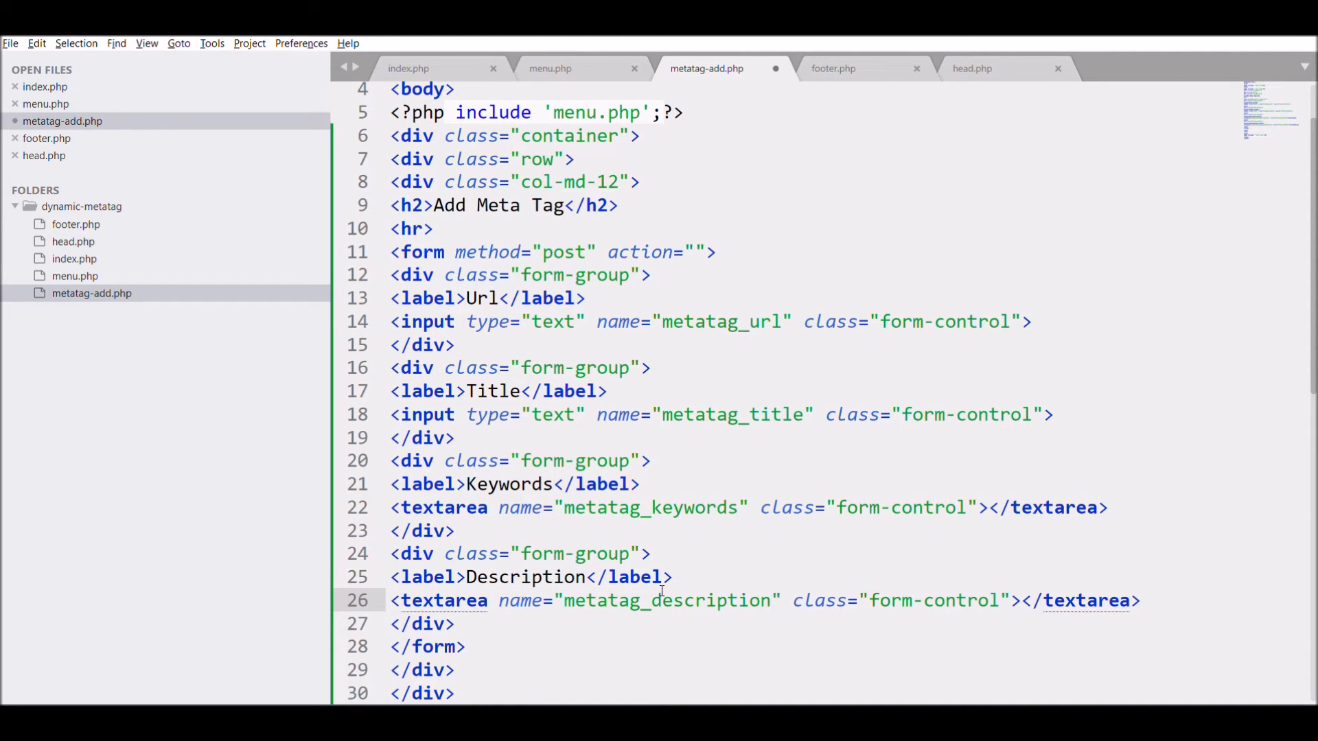
key("ctrl+s")
scroll(1264, 82, "down", 2)
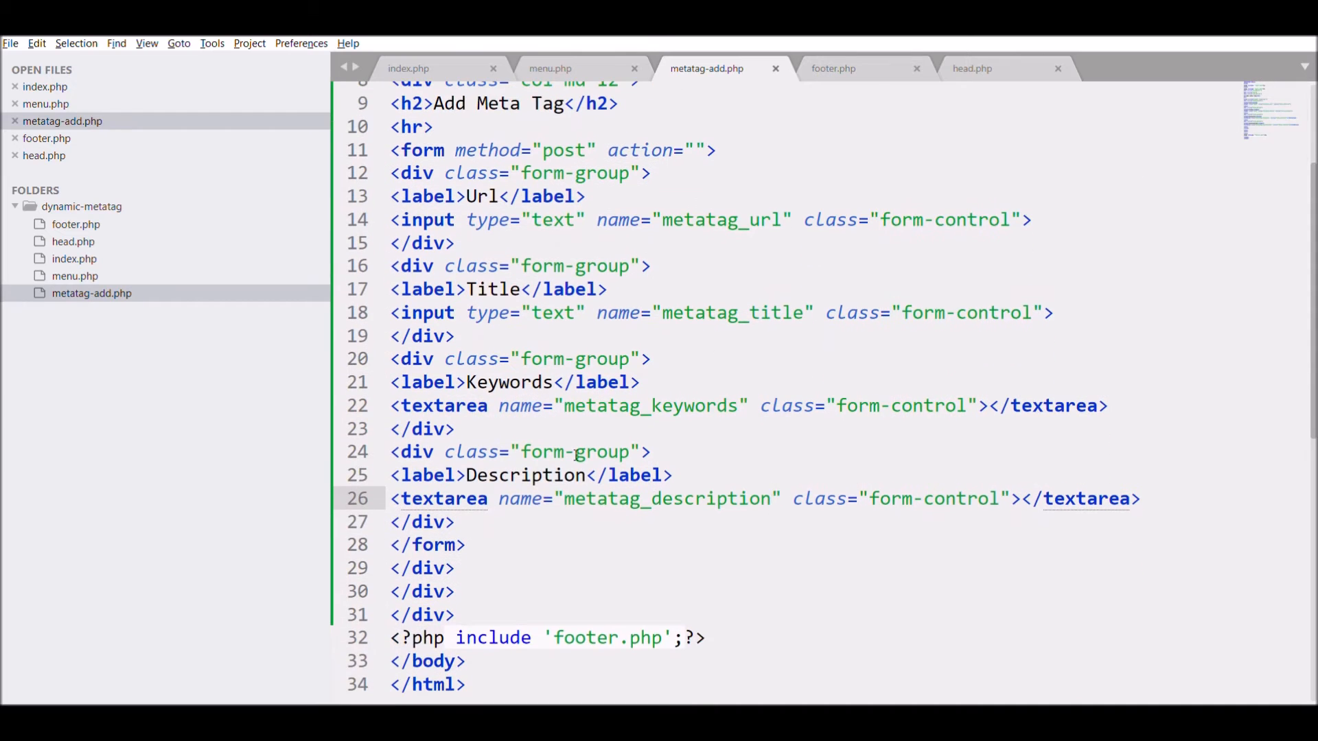
- Add a primary submit input after the Description group and switch to the browser
left_click(474, 624)
key("Return")
type("input")
key("Tab")
type("sub")
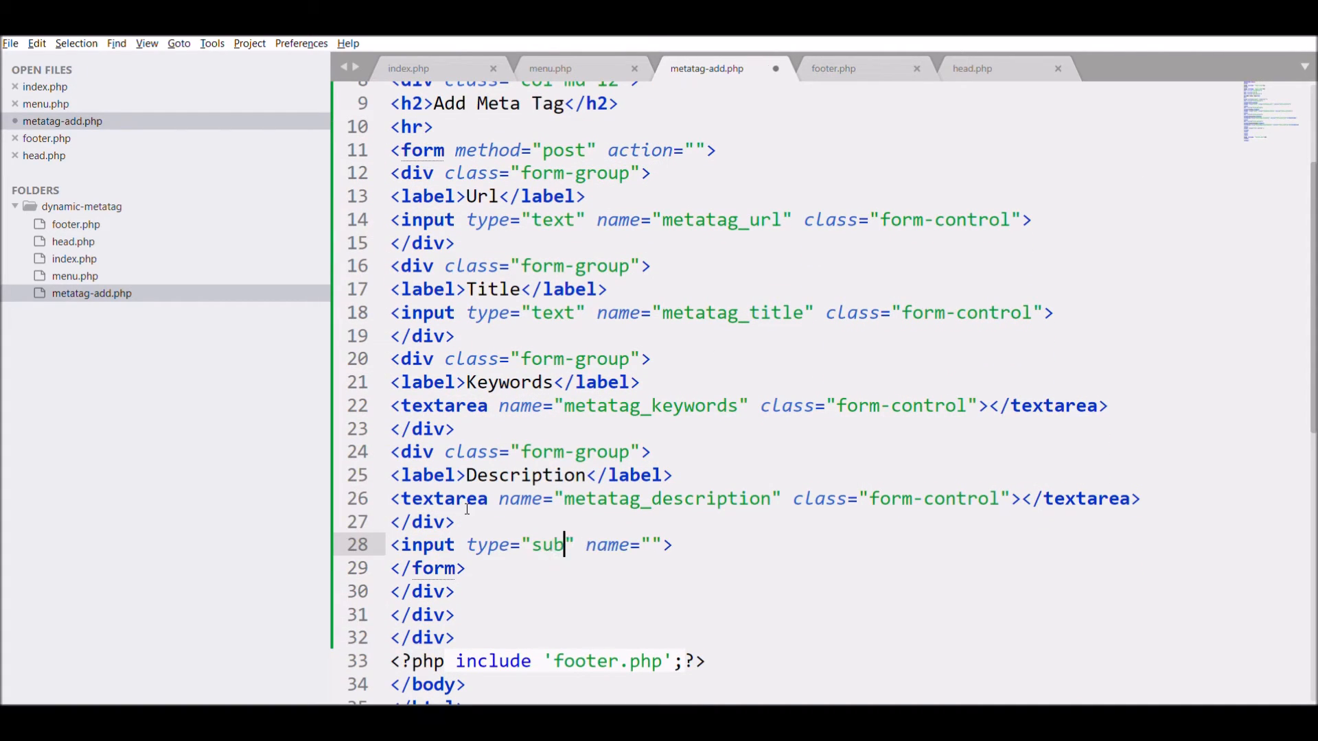
type("mit")
key("Tab")
type("submit\" class=\"btn btn-primary")
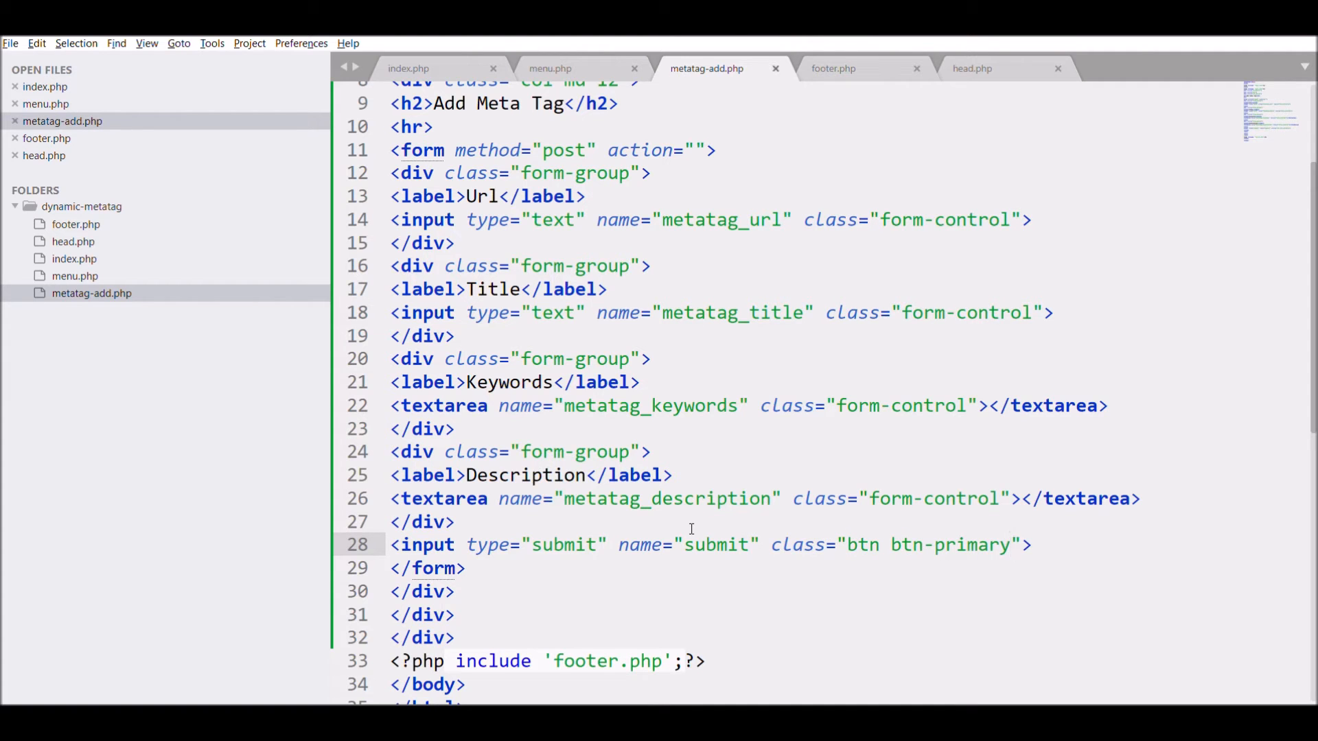
key("alt+Tab")
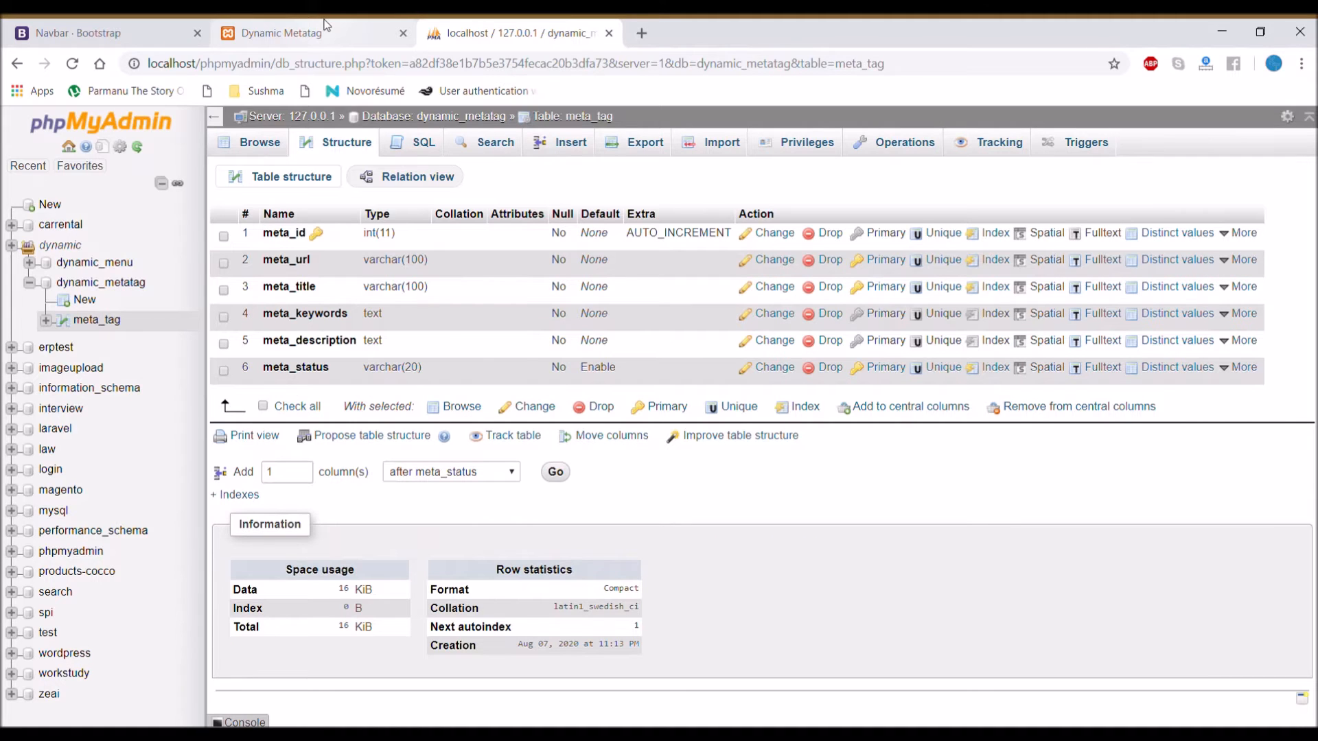
- Reload the Dynamic Metatag site, check the Add Meta Tag page's four fields, and return to Sublime Text
left_click(326, 23)
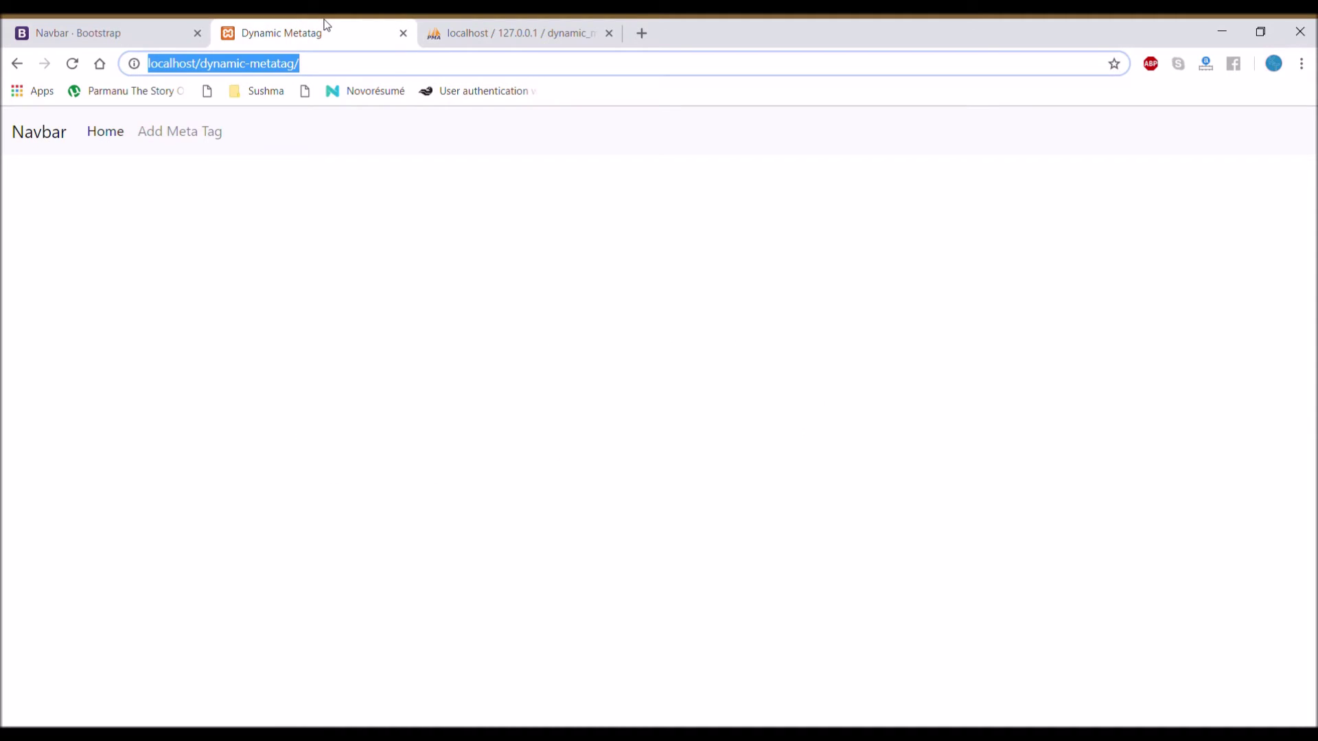
left_click(72, 65)
left_click(180, 134)
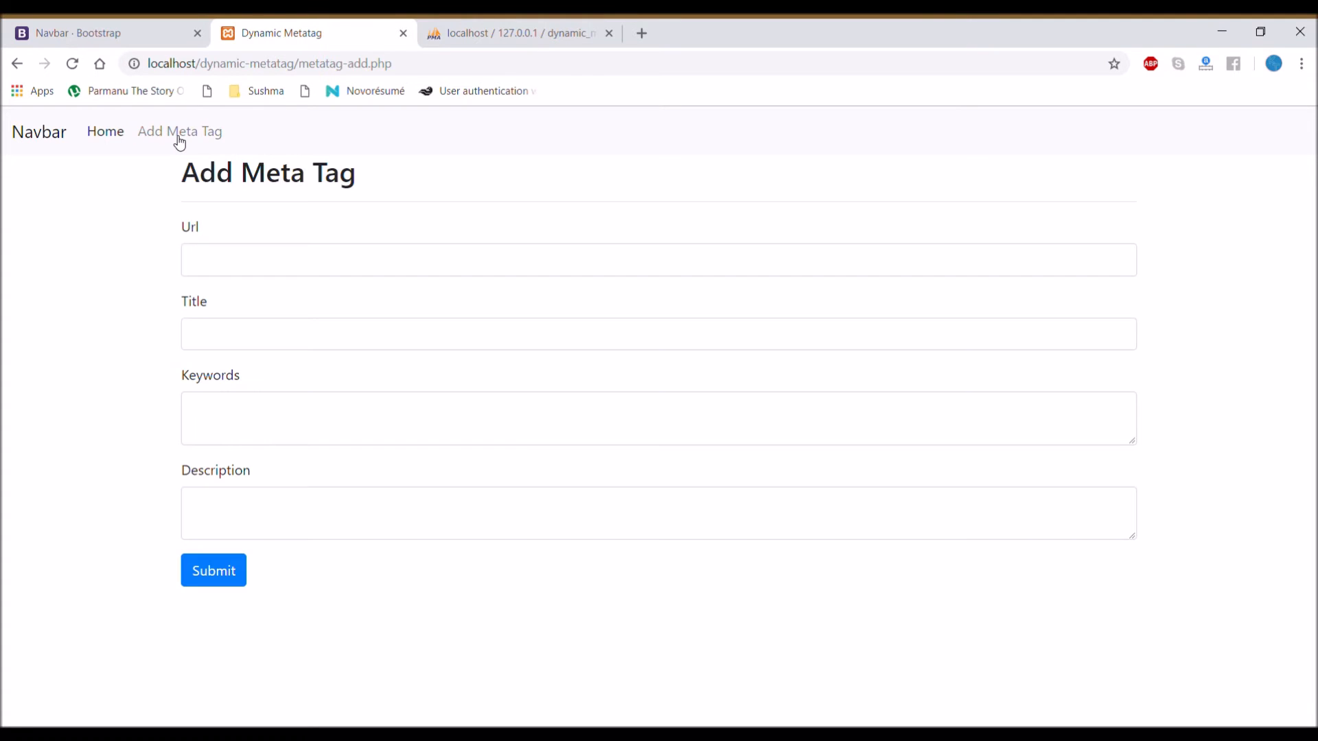
left_click(268, 259)
left_click(368, 332)
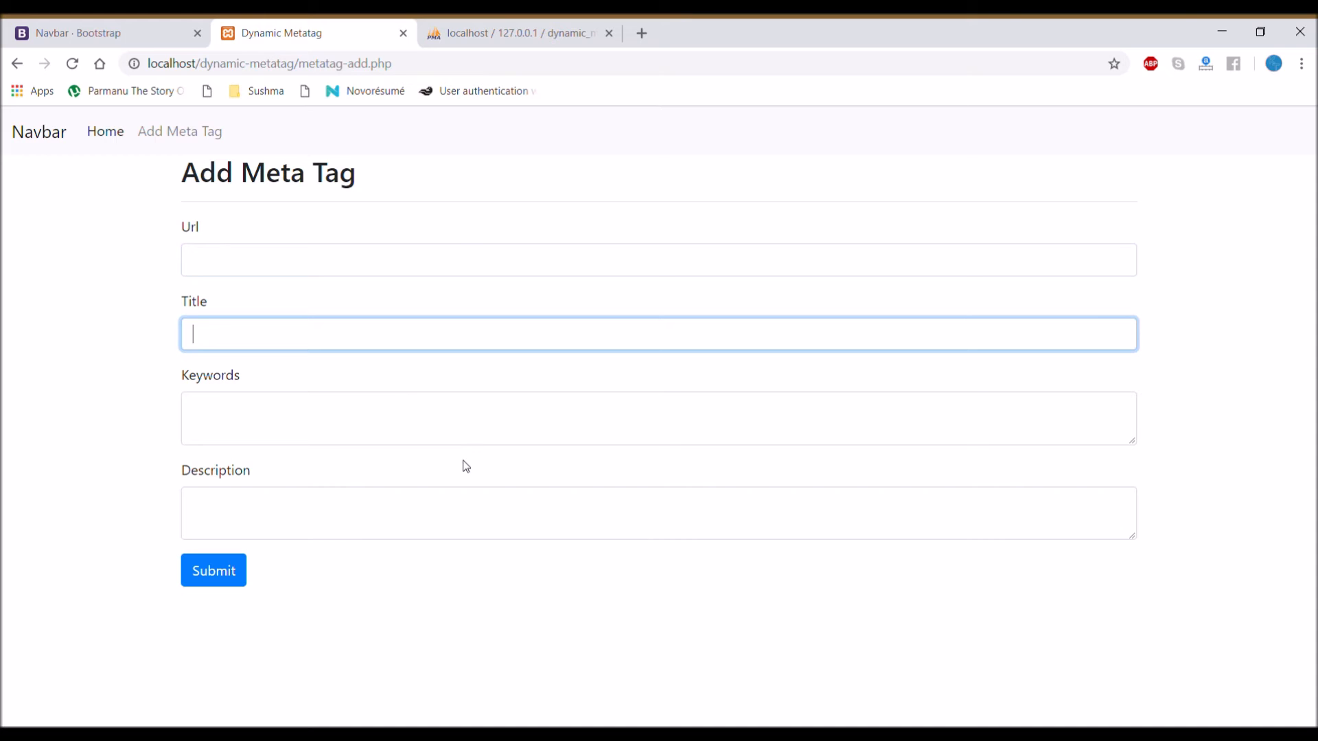
left_click(503, 433)
left_click(498, 520)
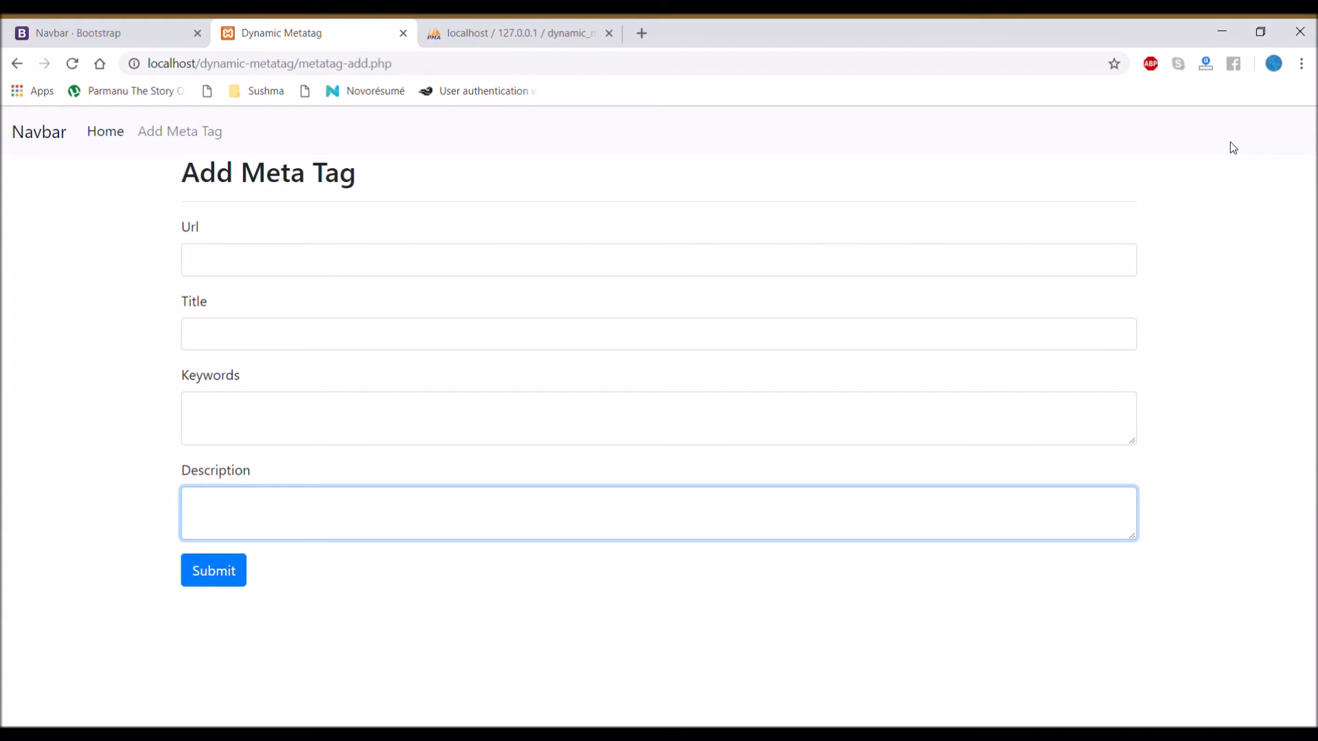
key("alt+Tab")
scroll(1258, 113, "up", 2)
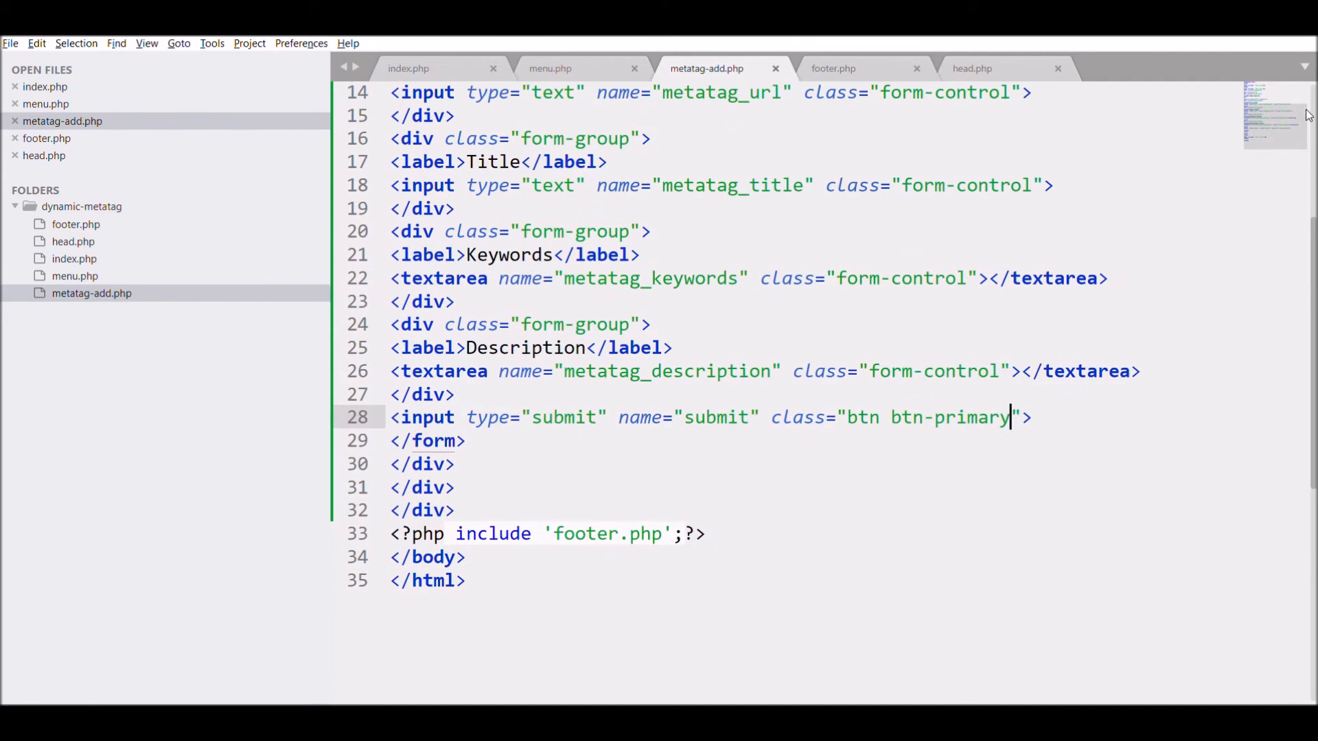
- Set the form action to metatag-adddb.php, save, and start a new untitled file
left_click(1286, 74)
left_click(696, 327)
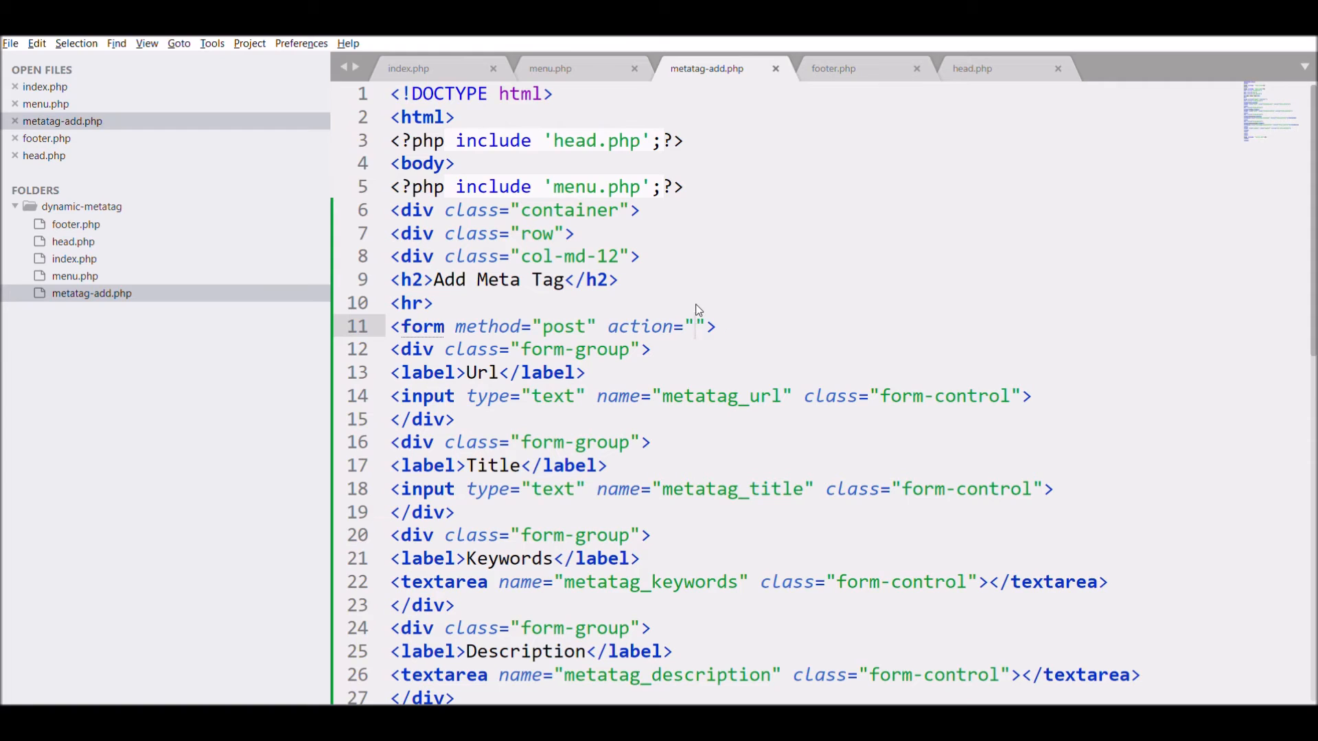
type("metatag-add")
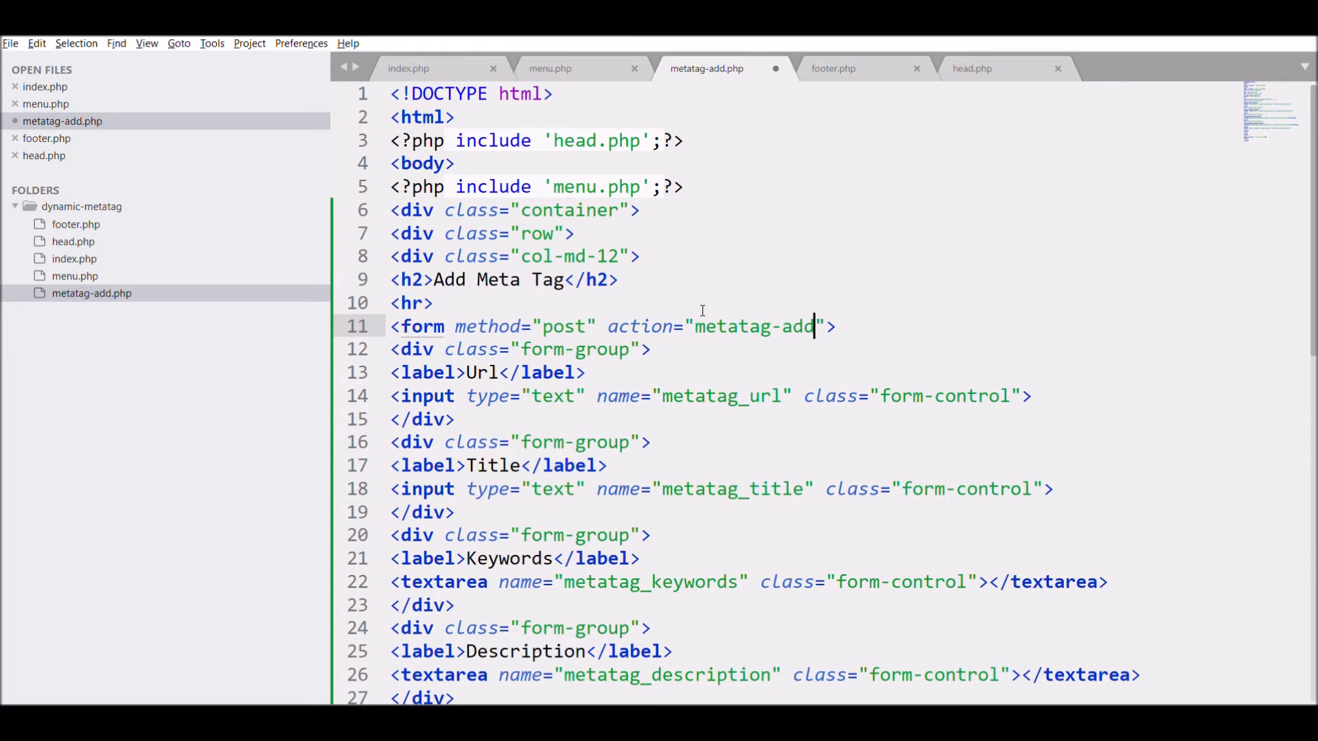
type("db.php")
left_click_drag(697, 327, 881, 326)
key("ctrl+s")
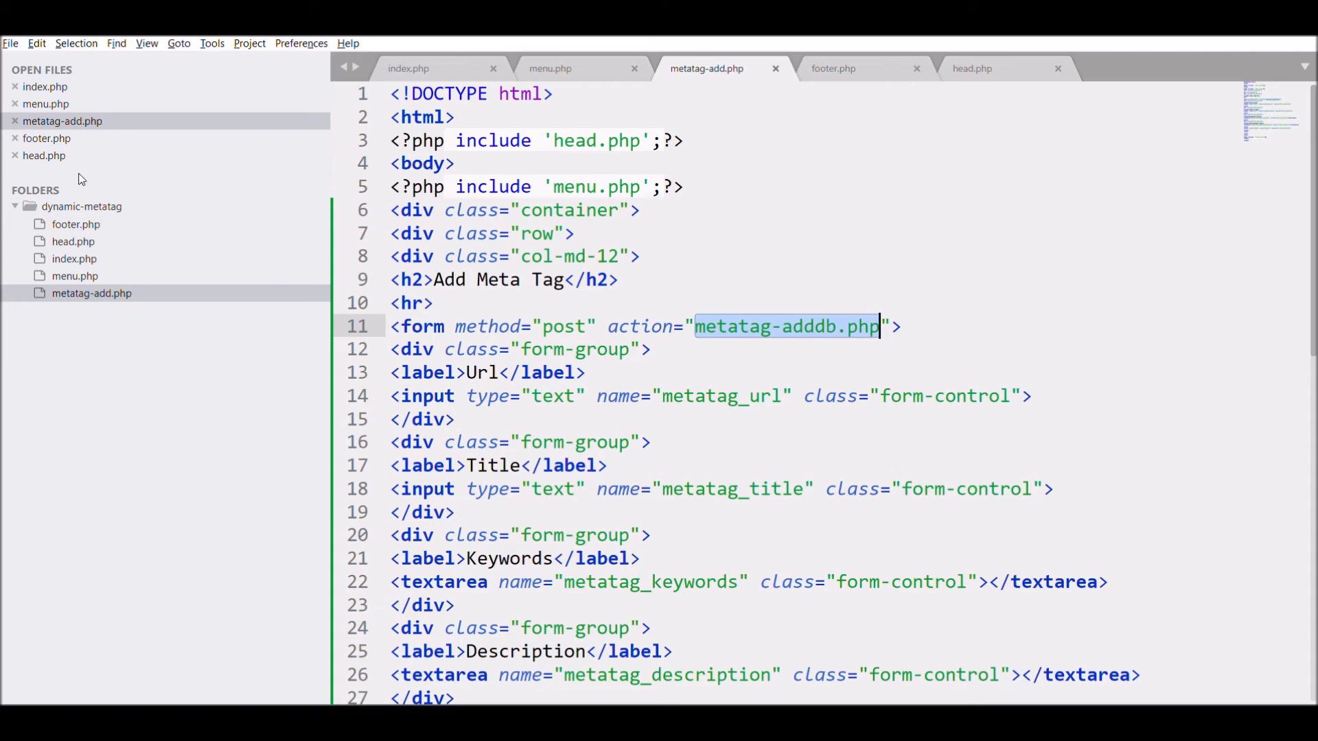
key("ctrl+n")
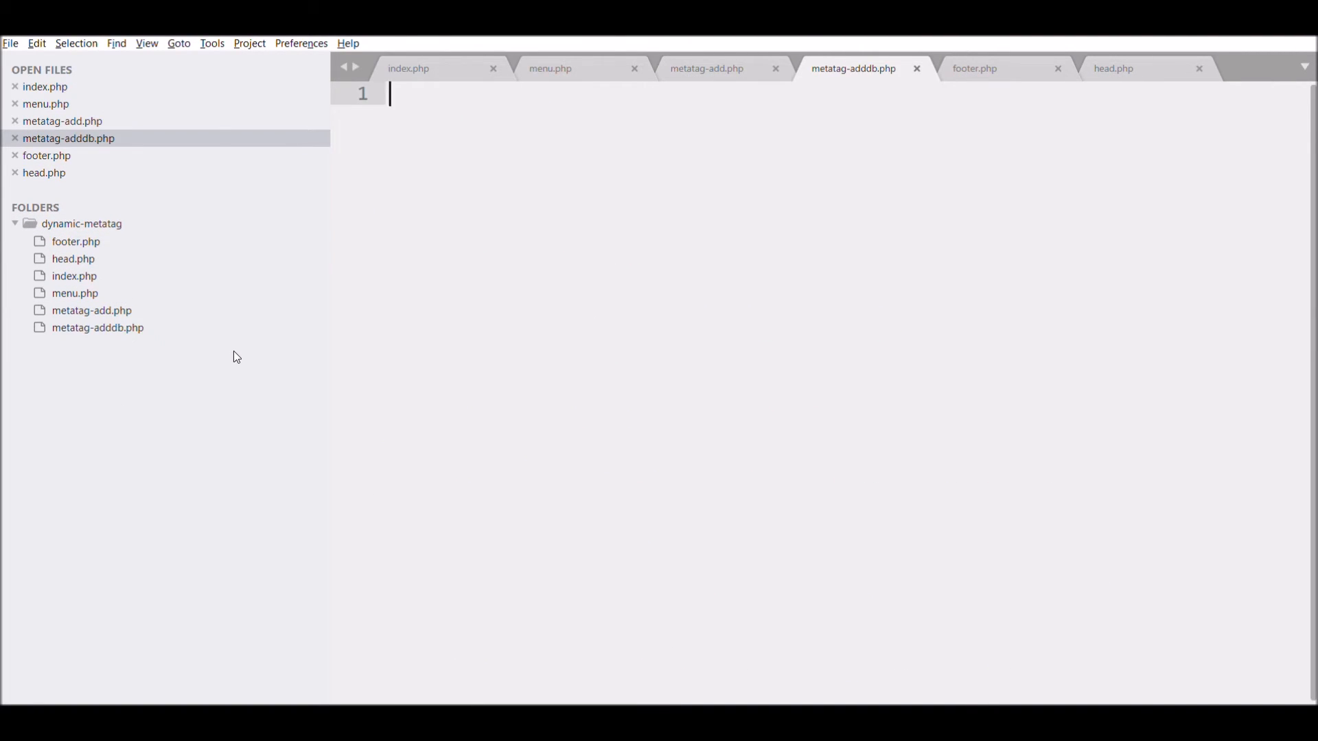
type("<?php")
- Add an if(isset($_POST['submit'])) { } block, copying the submit name from the form page
key("Return")
type("?>")
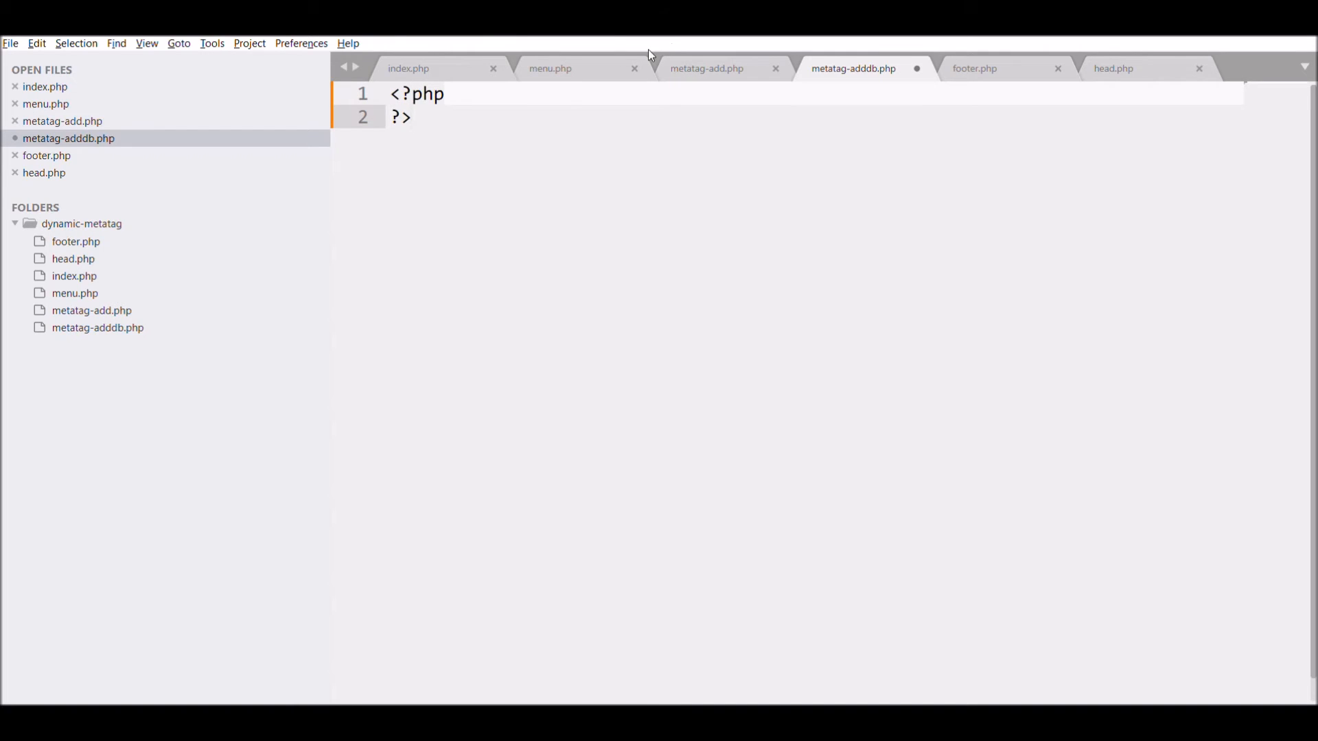
key("Return")
type("if($_POS")
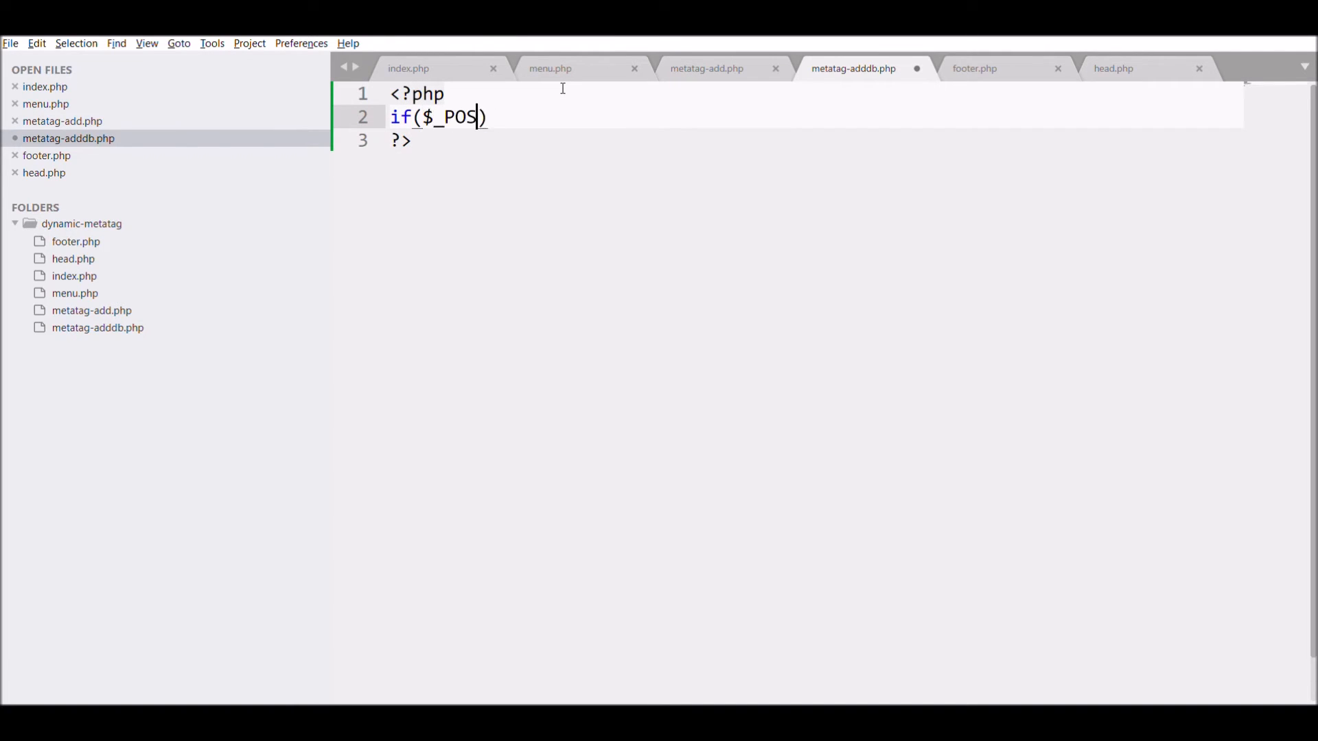
type("T['")
left_click(413, 116)
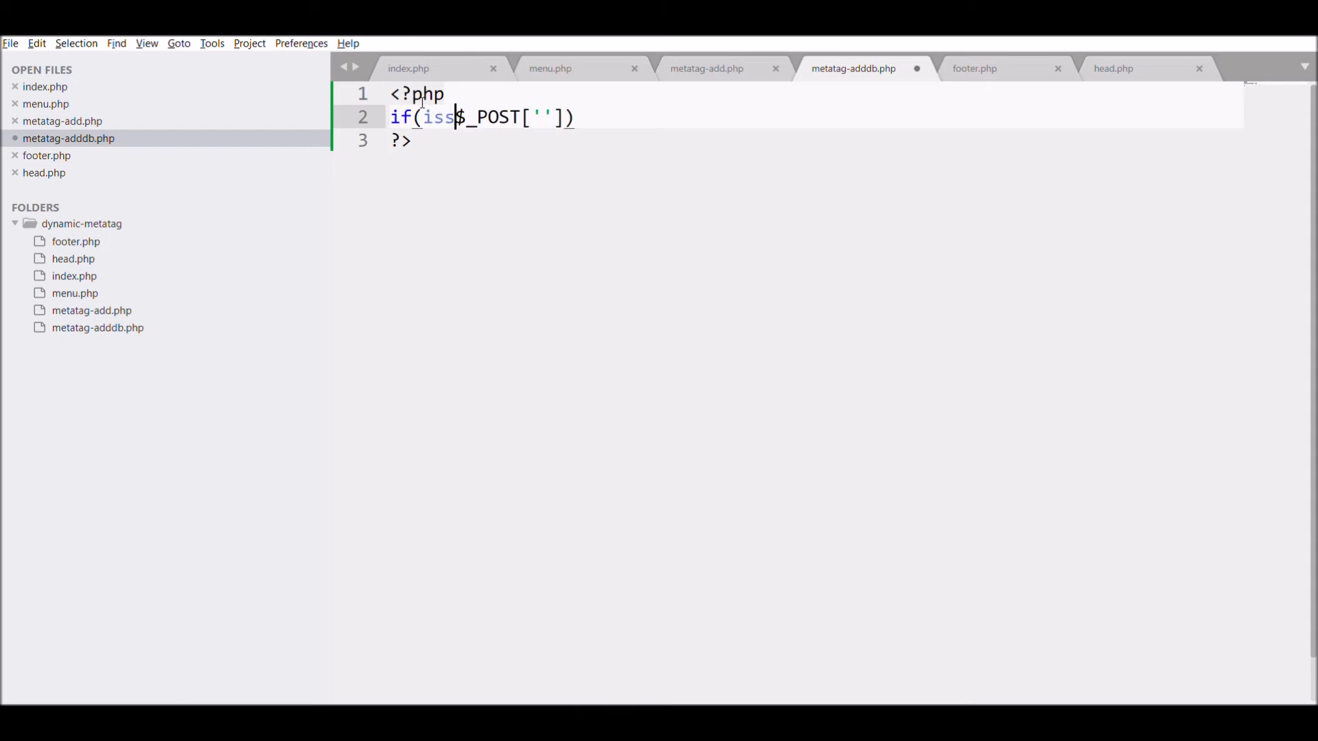
type("isset(")
key("End")
type(")")
key("Return")
type("{")
key("Return")
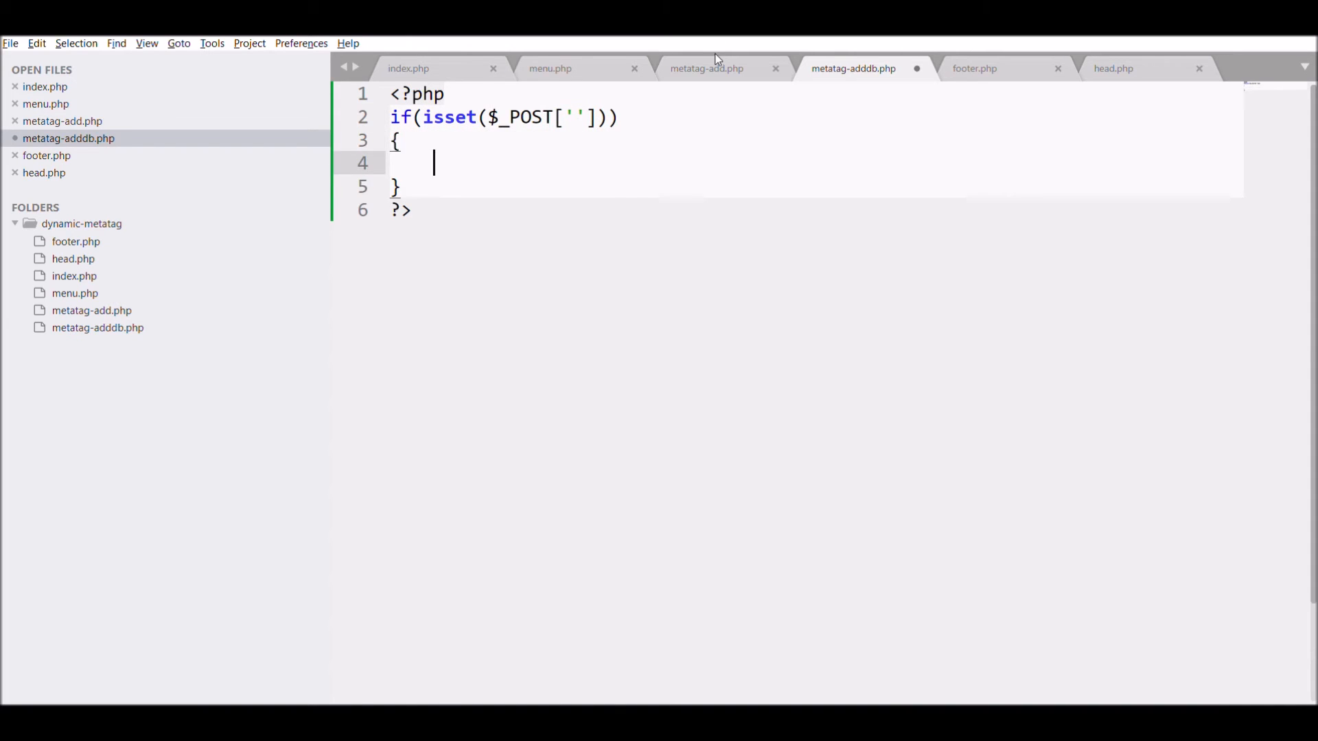
left_click(706, 68)
double_click(787, 326)
scroll(824, 412, "down", 3)
double_click(717, 570)
key("ctrl+c")
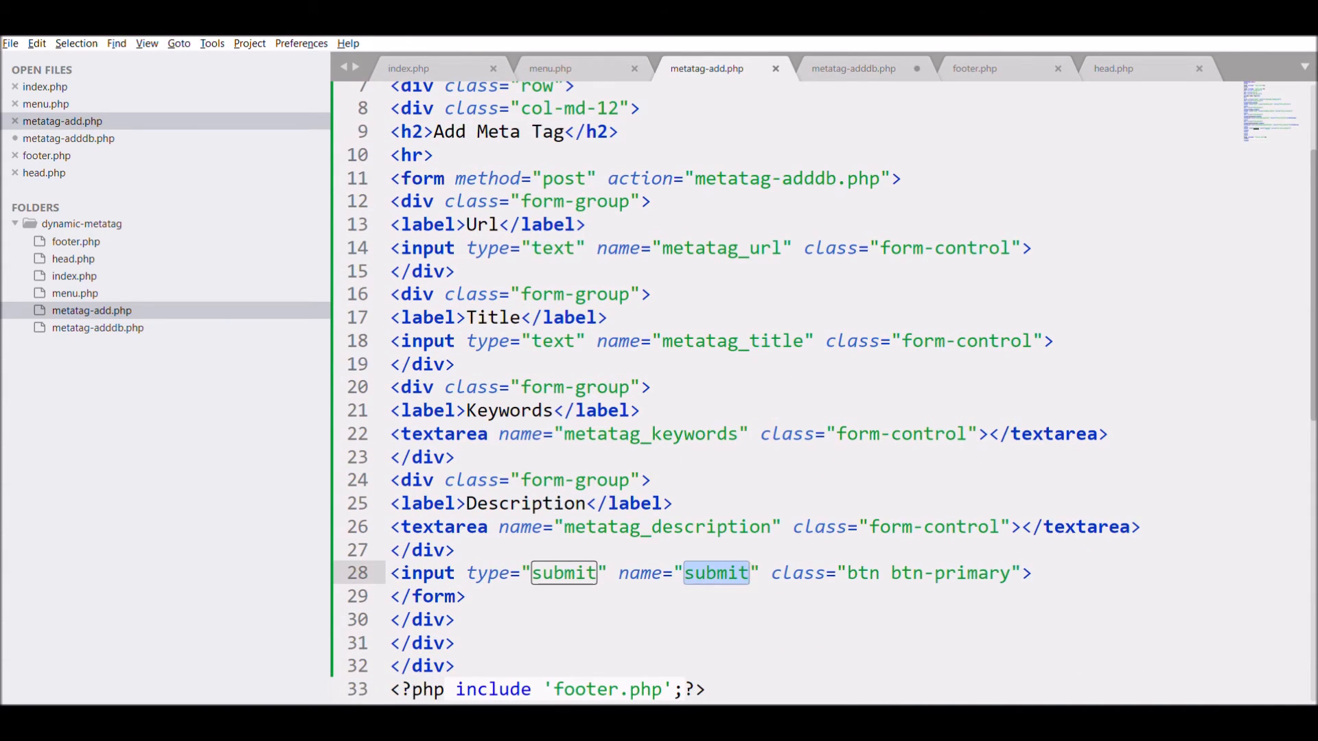
left_click(852, 69)
left_click(575, 117)
key("ctrl+v")
- Write $metatag_url=$_POST['metatag_url']; inside the block and duplicate it three times
left_click(512, 162)
key("Tab")
type("$")
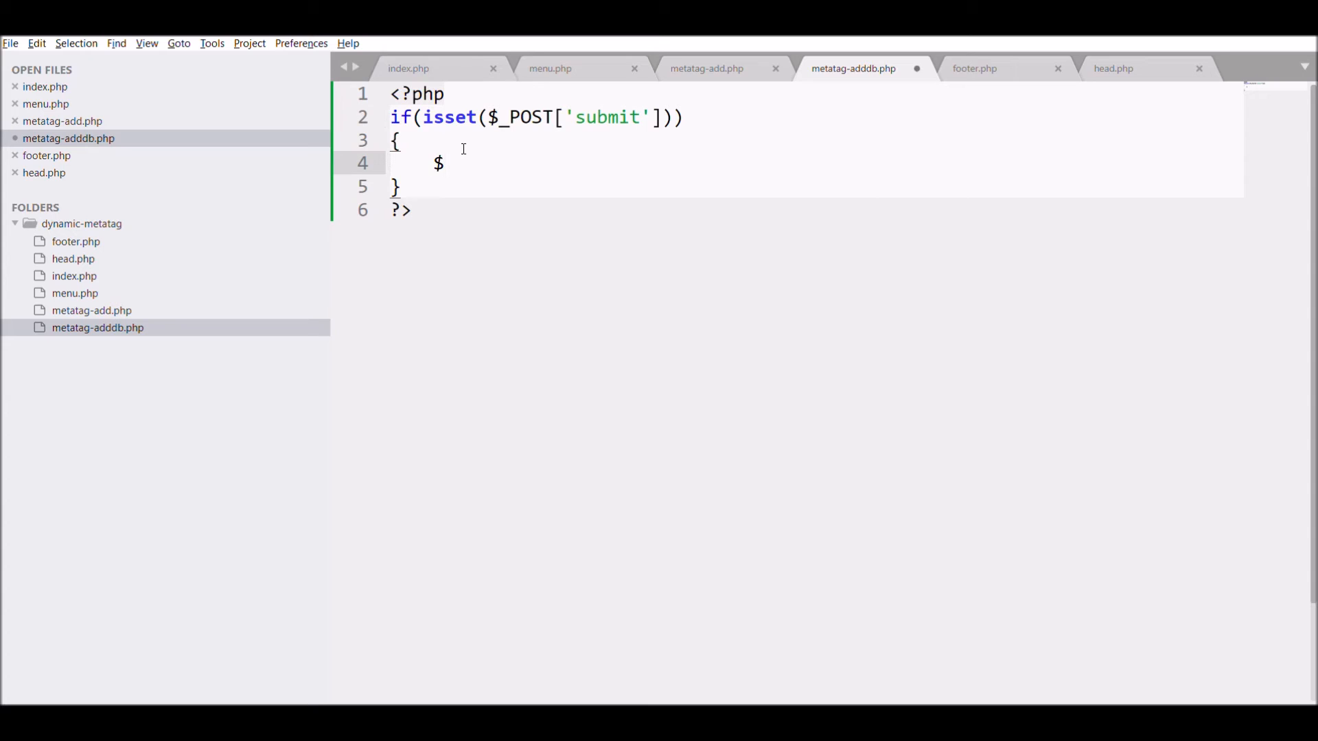
left_click(707, 68)
double_click(720, 248)
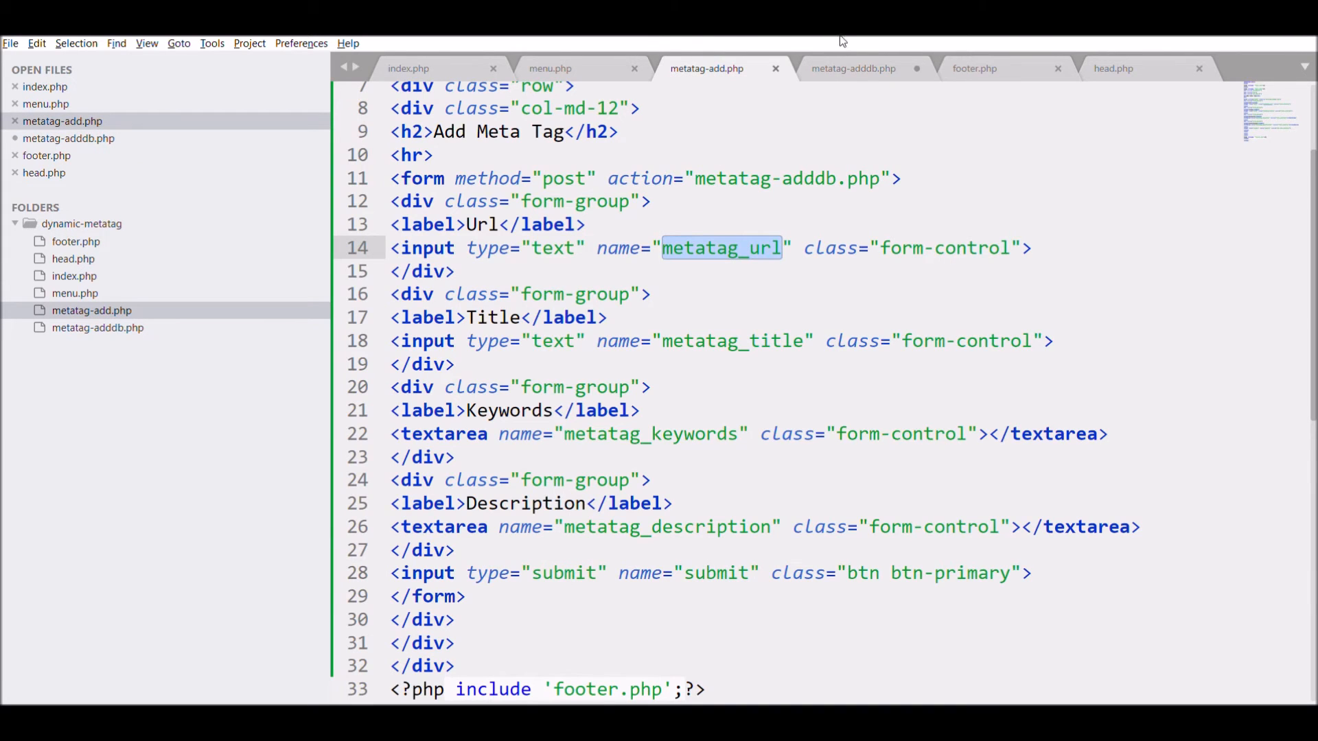
key("ctrl+c")
left_click(852, 67)
key("ctrl+v")
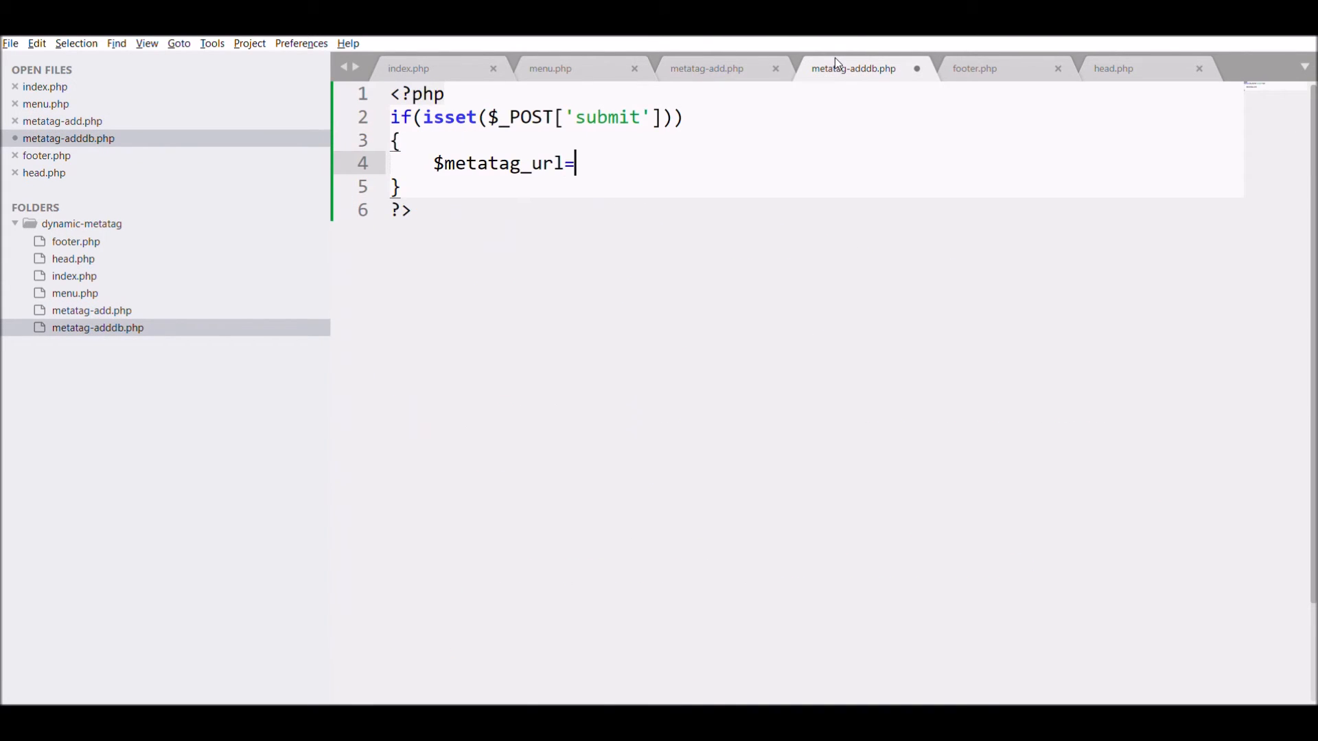
type("$_POST")
type("['")
key("ctrl+v")
key("Right")
key("Right")
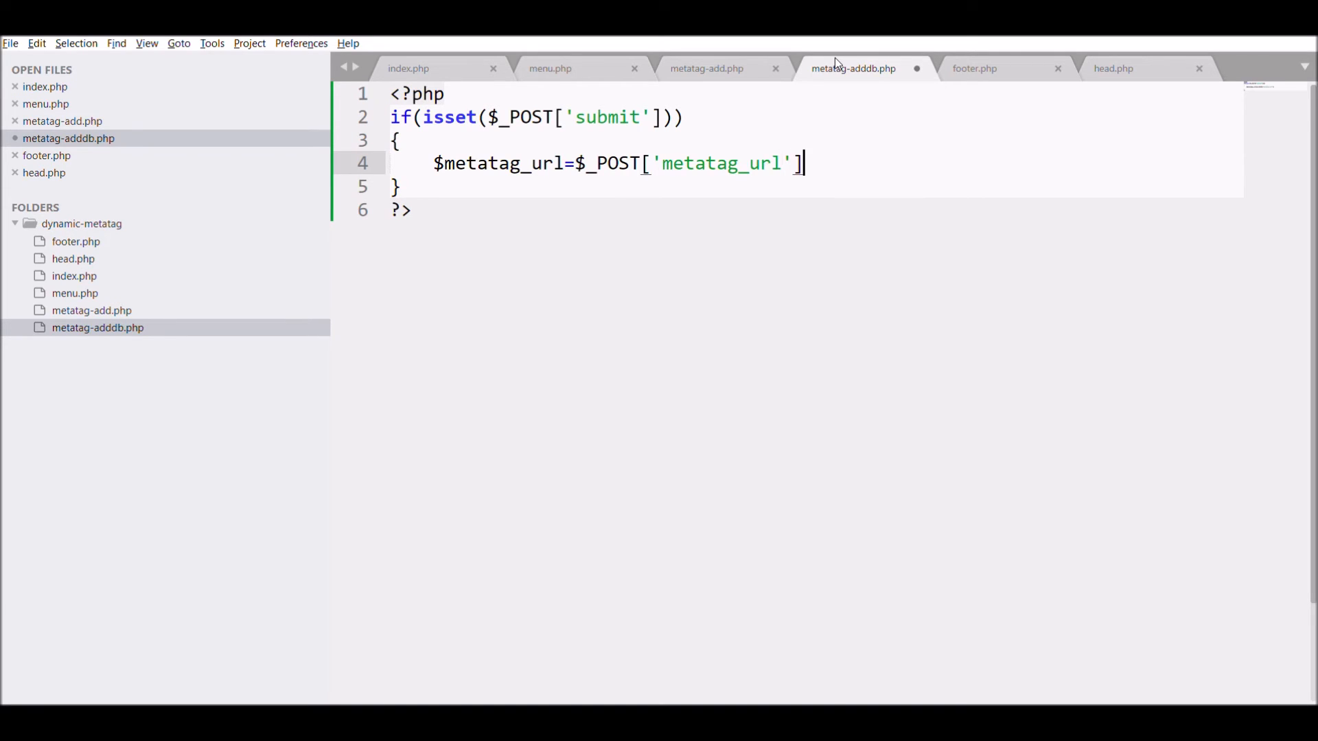
type(";")
key("ctrl+shift+d")
key("ctrl+shift+d")
key("ctrl+shift+d")
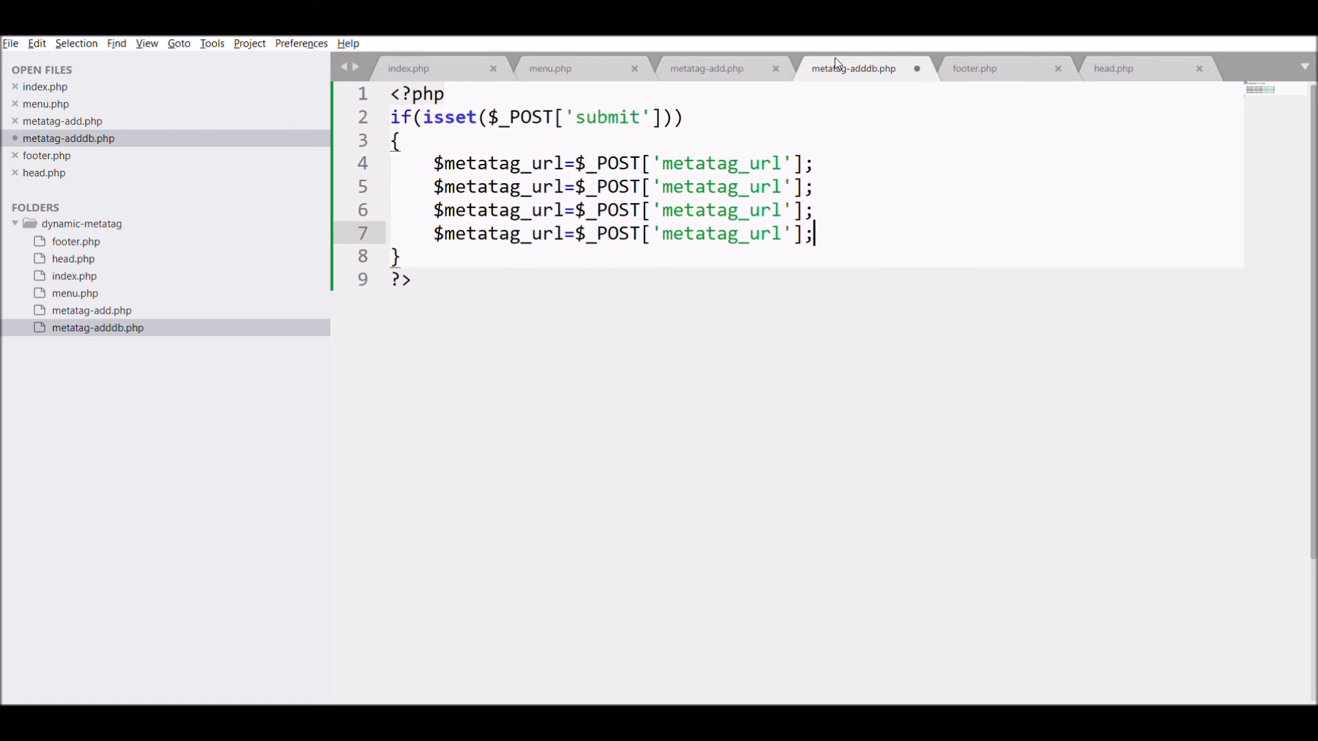
- Turn lines 5 and 6 into the metatag_title and metatag_keywords assignments using the form's field names
left_click(728, 58)
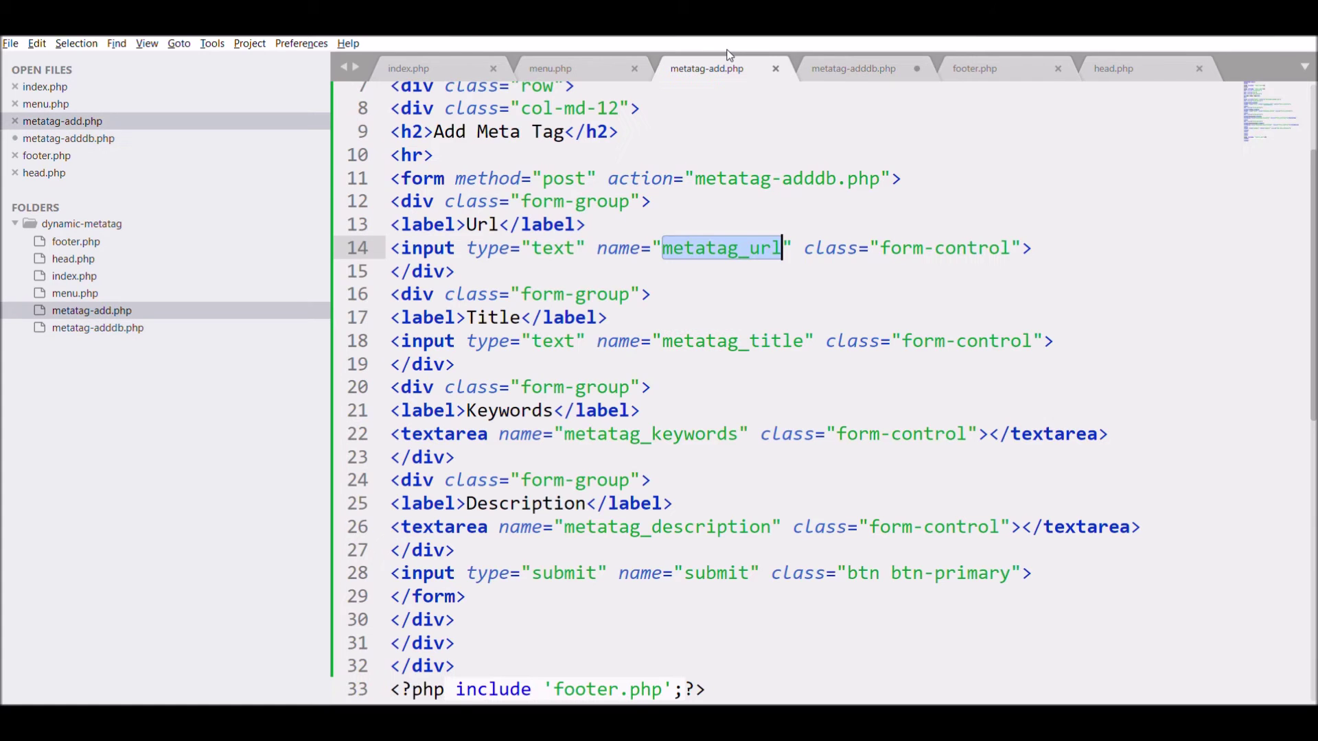
double_click(756, 337)
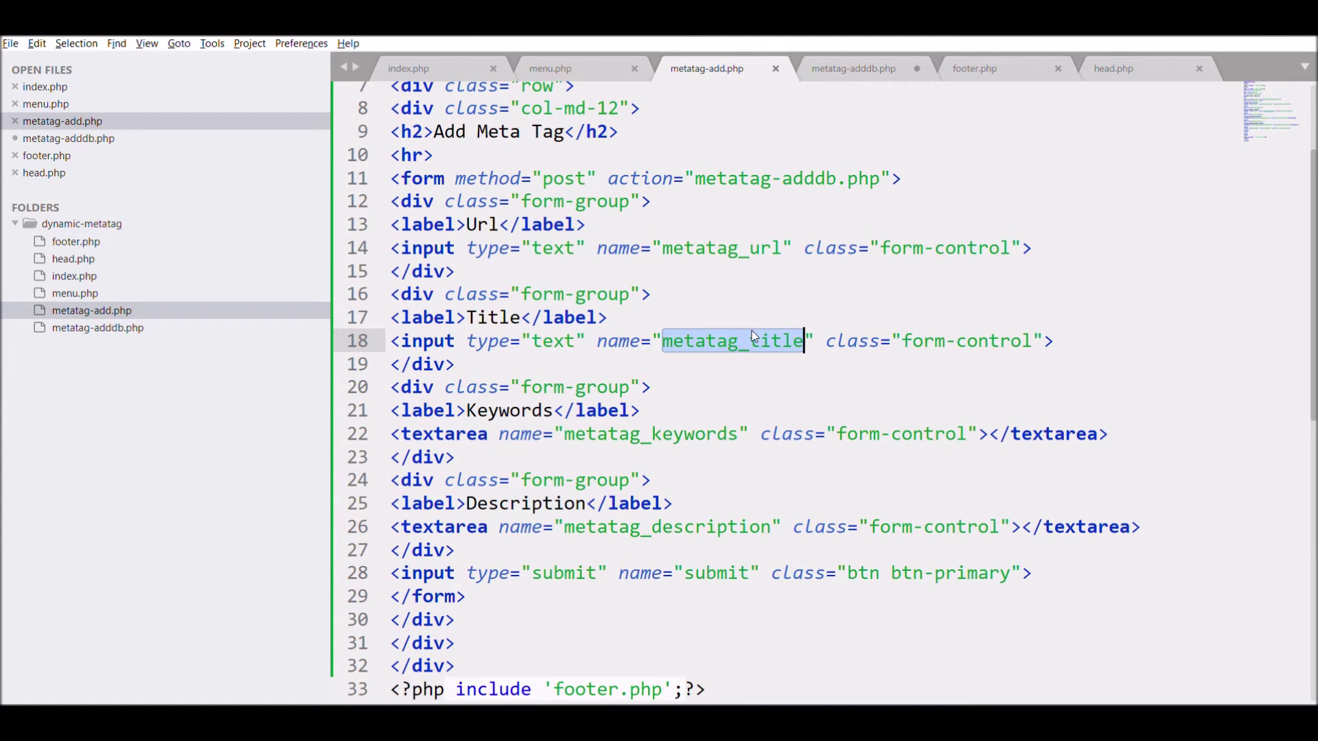
left_click(853, 68)
double_click(755, 180)
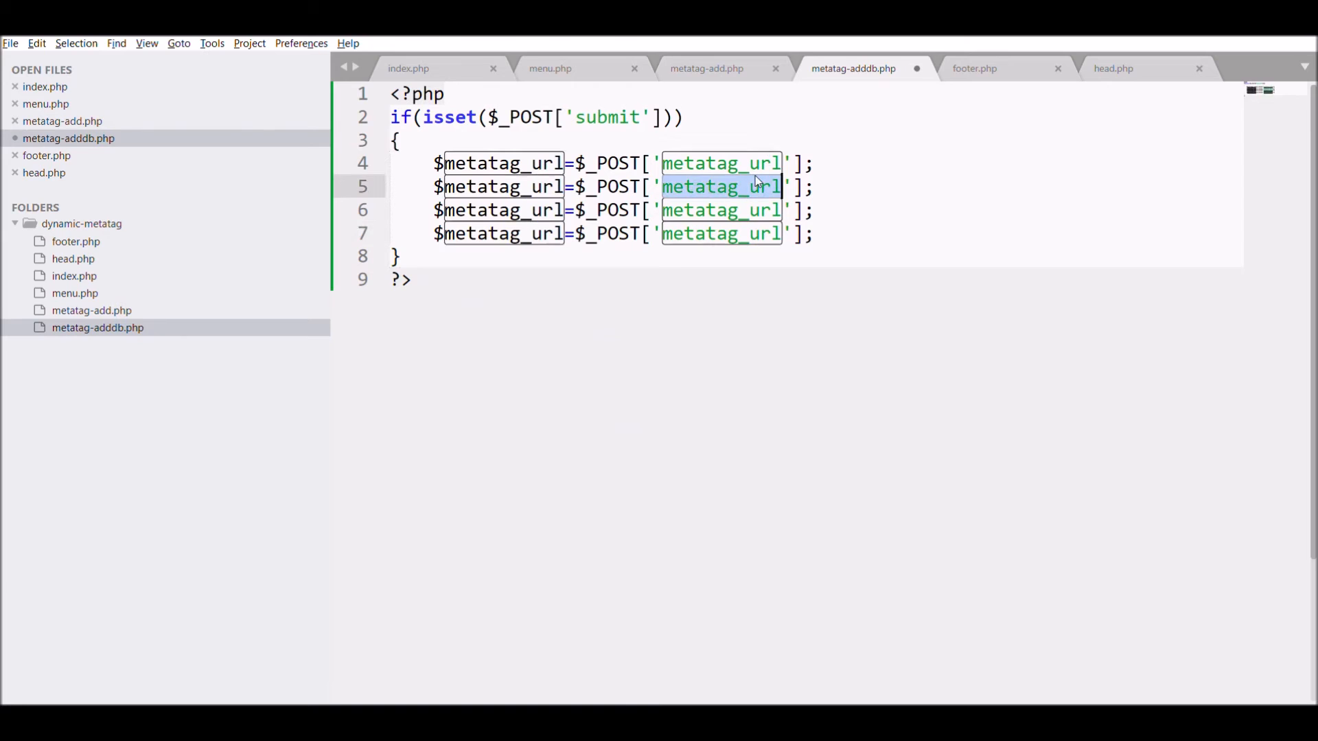
key("ctrl+v")
double_click(509, 187)
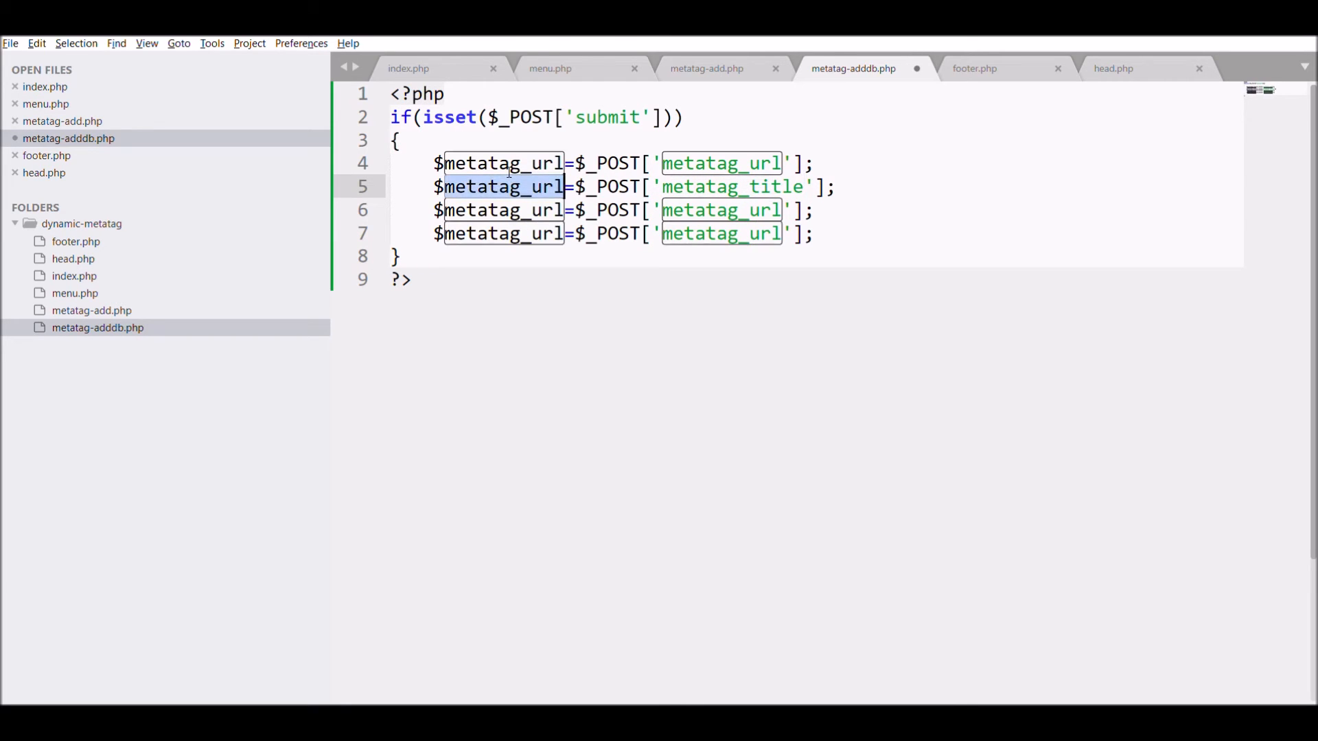
key("ctrl+v")
left_click(706, 68)
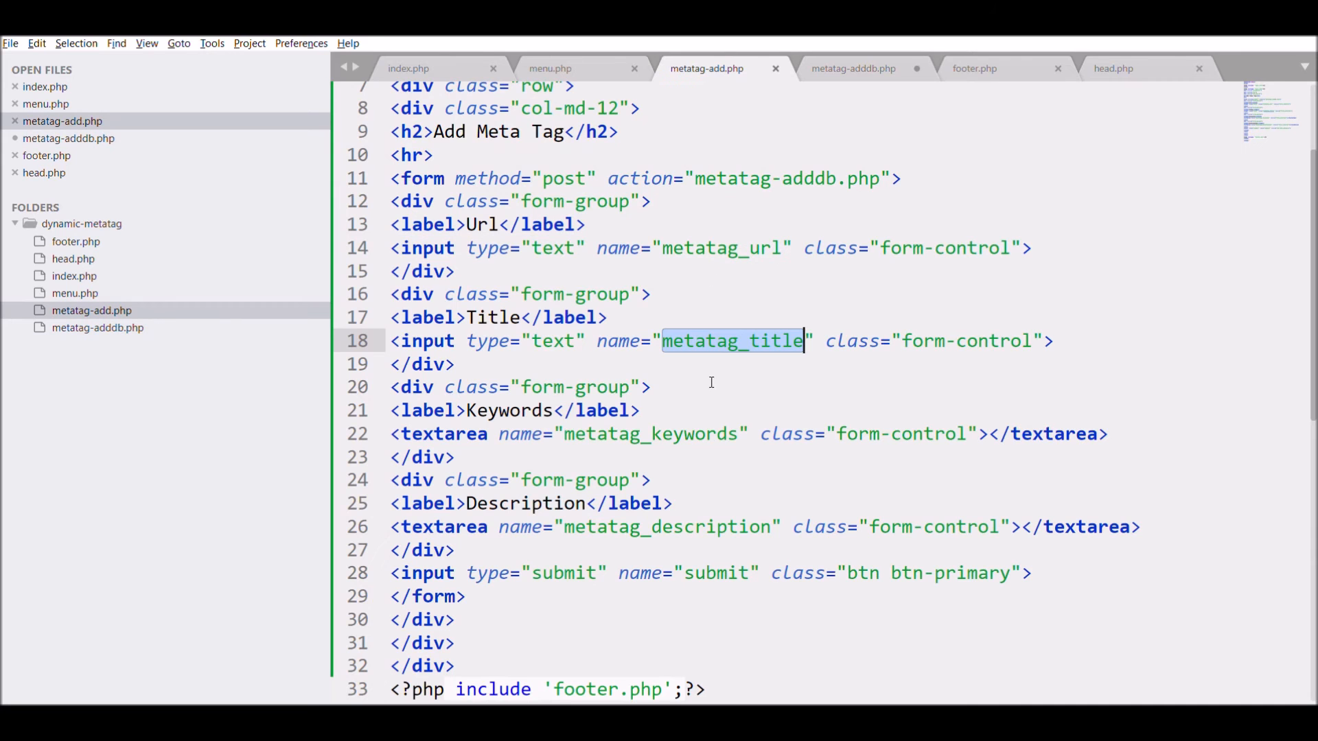
double_click(715, 432)
key("ctrl+c")
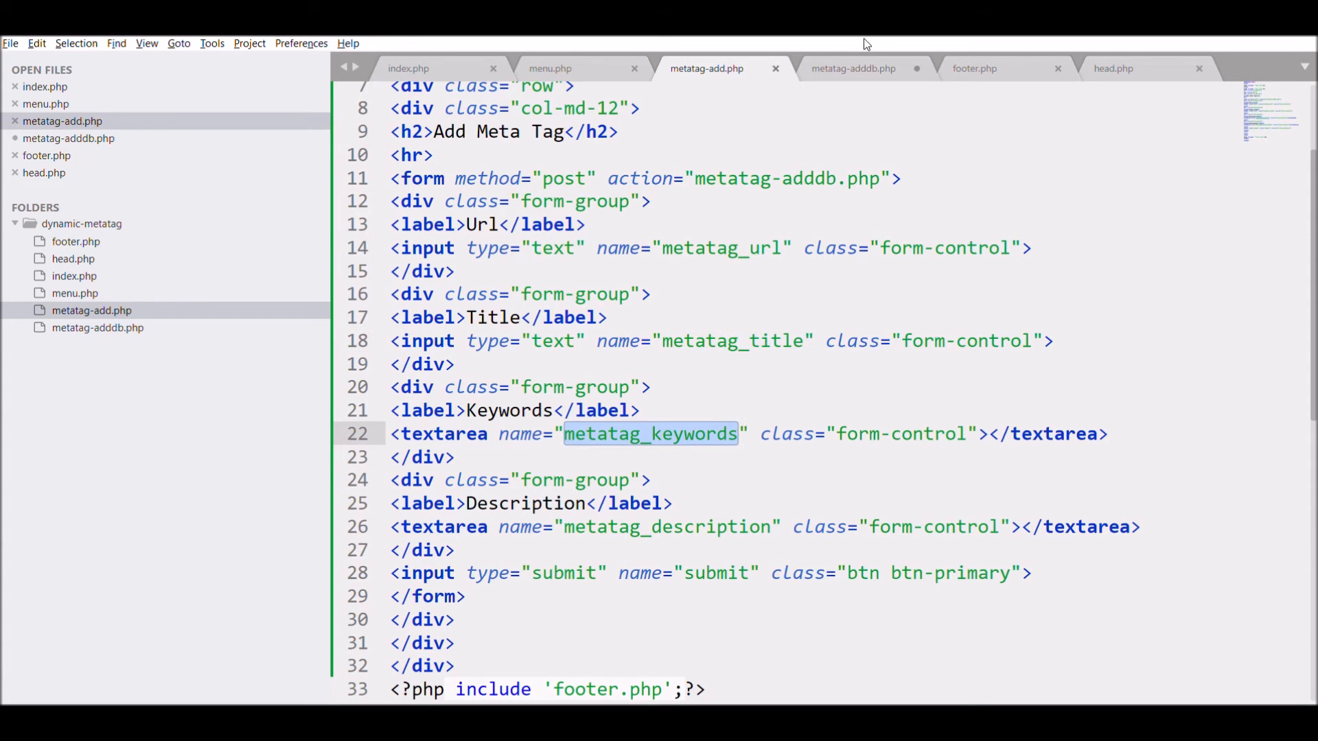
left_click(852, 68)
double_click(720, 210)
key("ctrl+v")
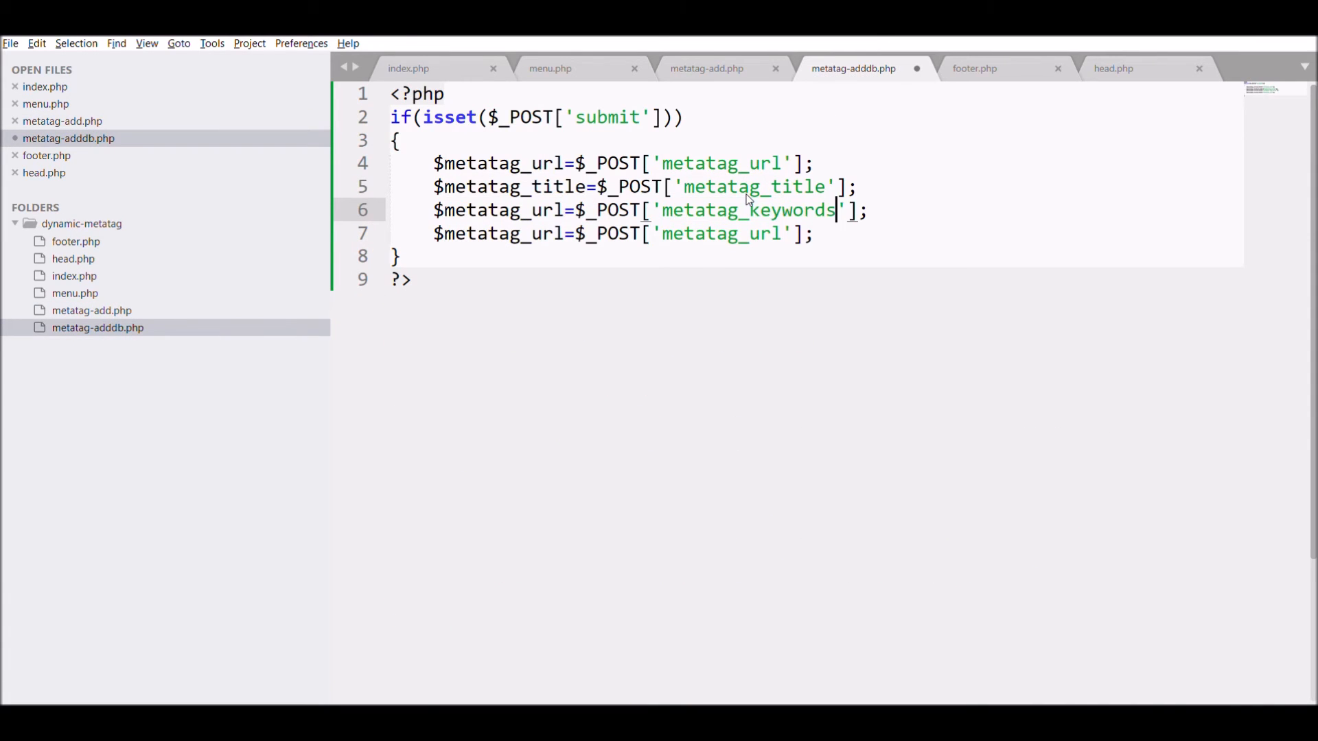
double_click(494, 210)
key("ctrl+v")
- Turn line 7 into the metatag_description assignment from $_POST['metatag_description']
left_click(706, 69)
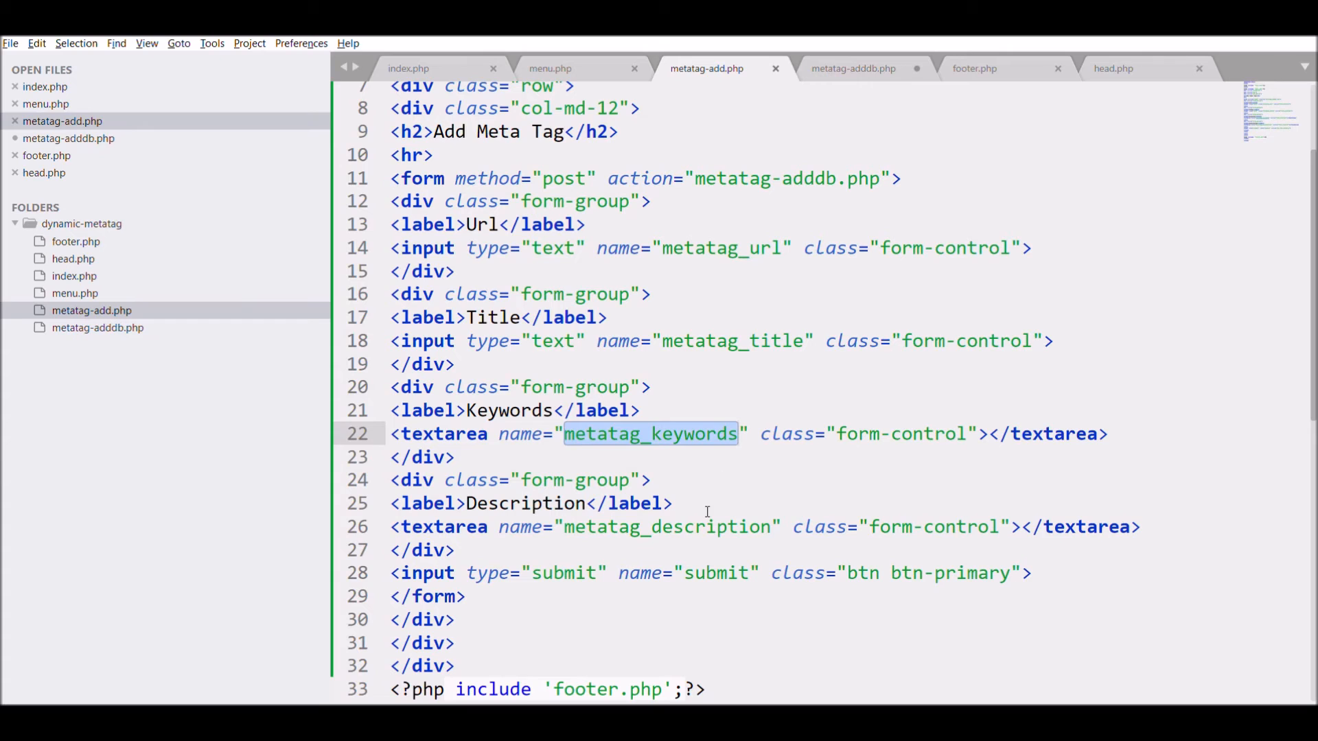
double_click(667, 528)
key("ctrl+c")
left_click(852, 69)
left_click(748, 234)
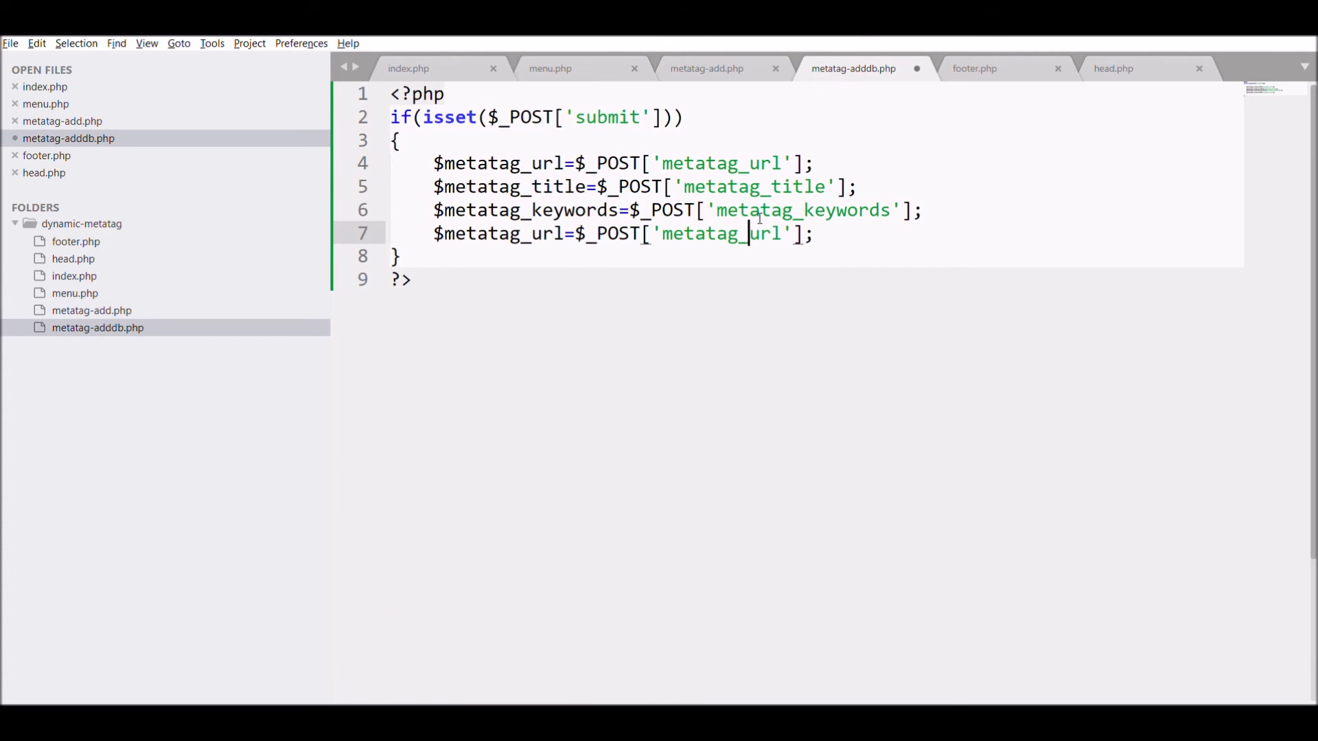
double_click(759, 234)
key("ctrl+v")
double_click(539, 235)
key("ctrl+v")
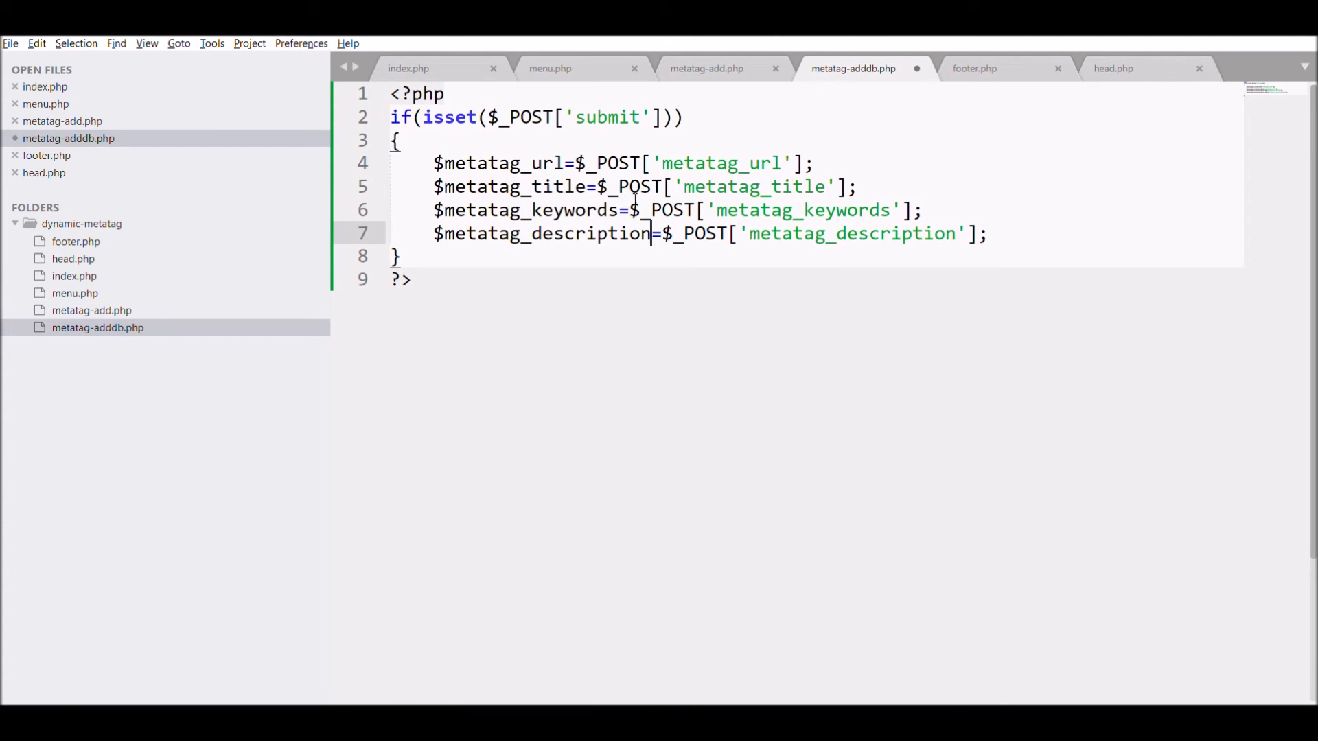
- Wrap the keywords and description POST values in addslashes() with balanced parentheses
left_click(630, 210)
type("addslashes()")
key("Left")
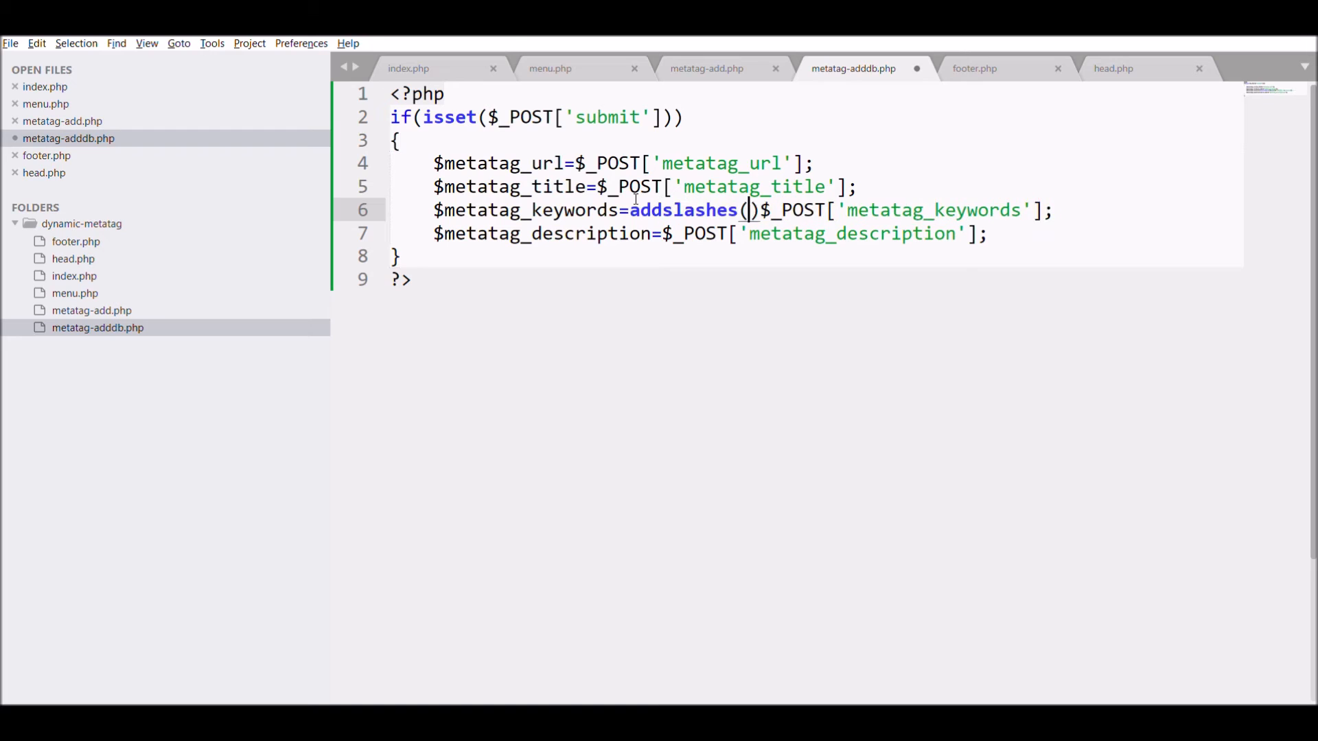
key("Right")
key("BackSpace")
left_click(1033, 210)
type(")")
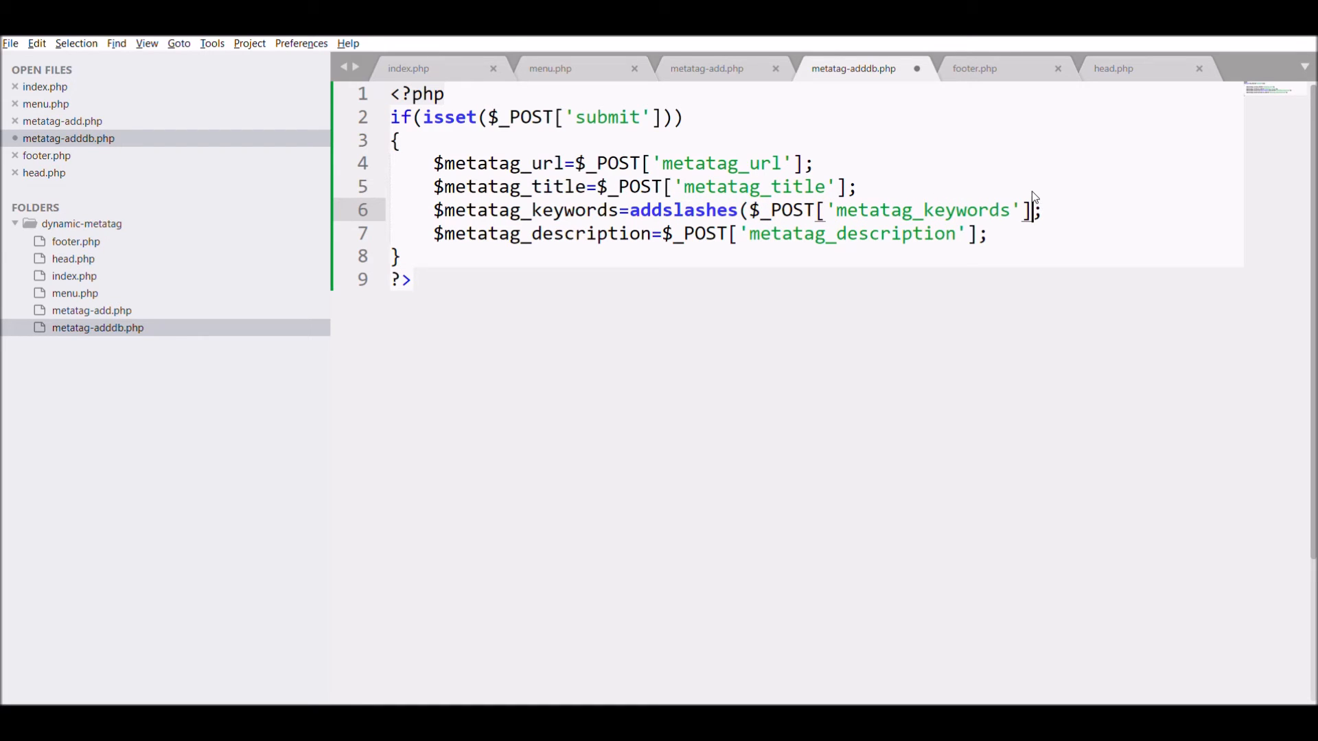
left_click_drag(739, 210, 629, 210)
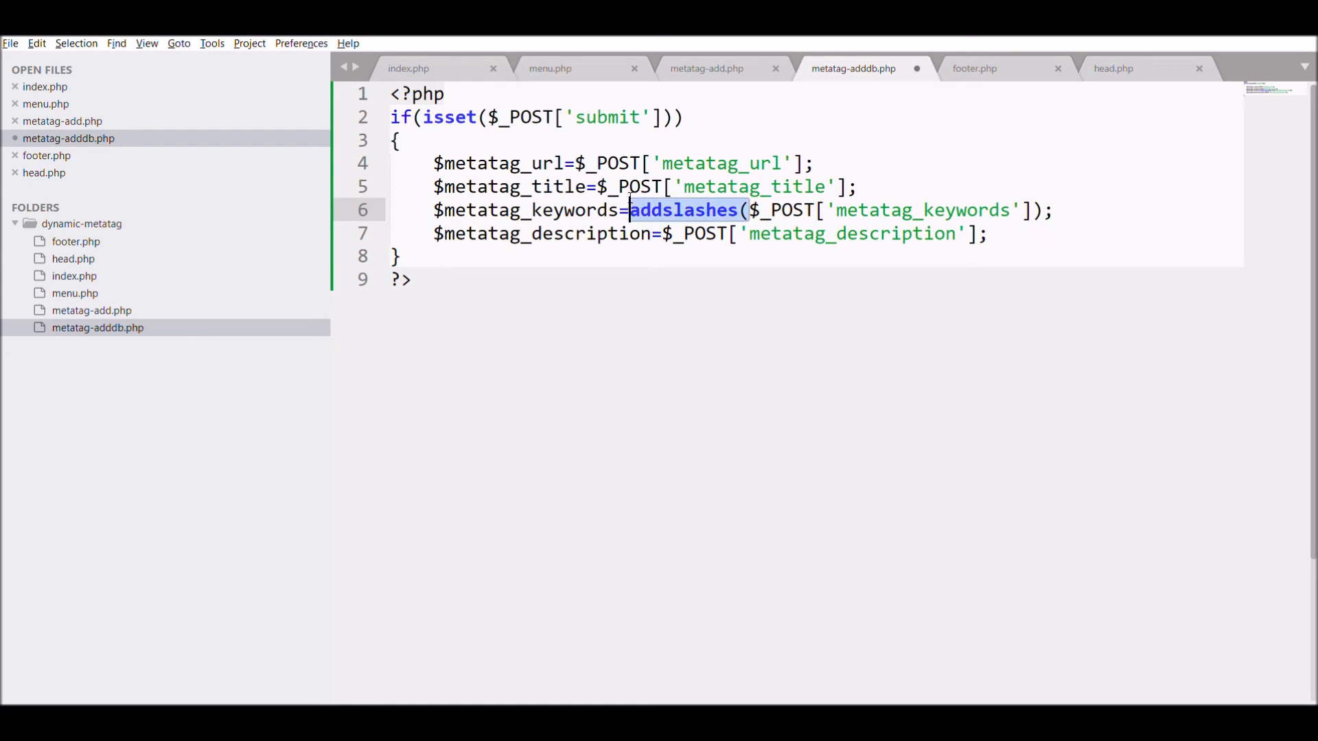
key("ctrl+c")
left_click(662, 234)
key("ctrl+v")
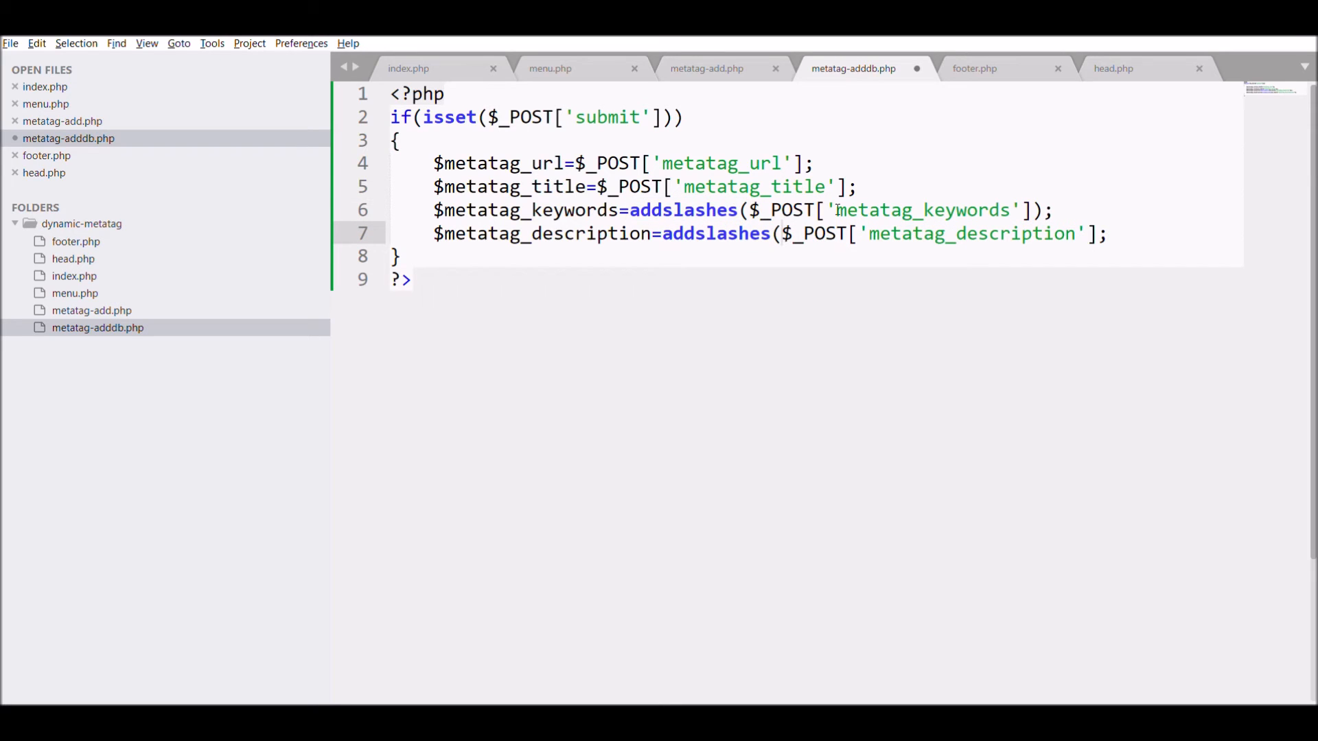
left_click(1099, 234)
type(")")
- Add an empty if($metatag_url!=''){ } block below the assignments
double_click(536, 186)
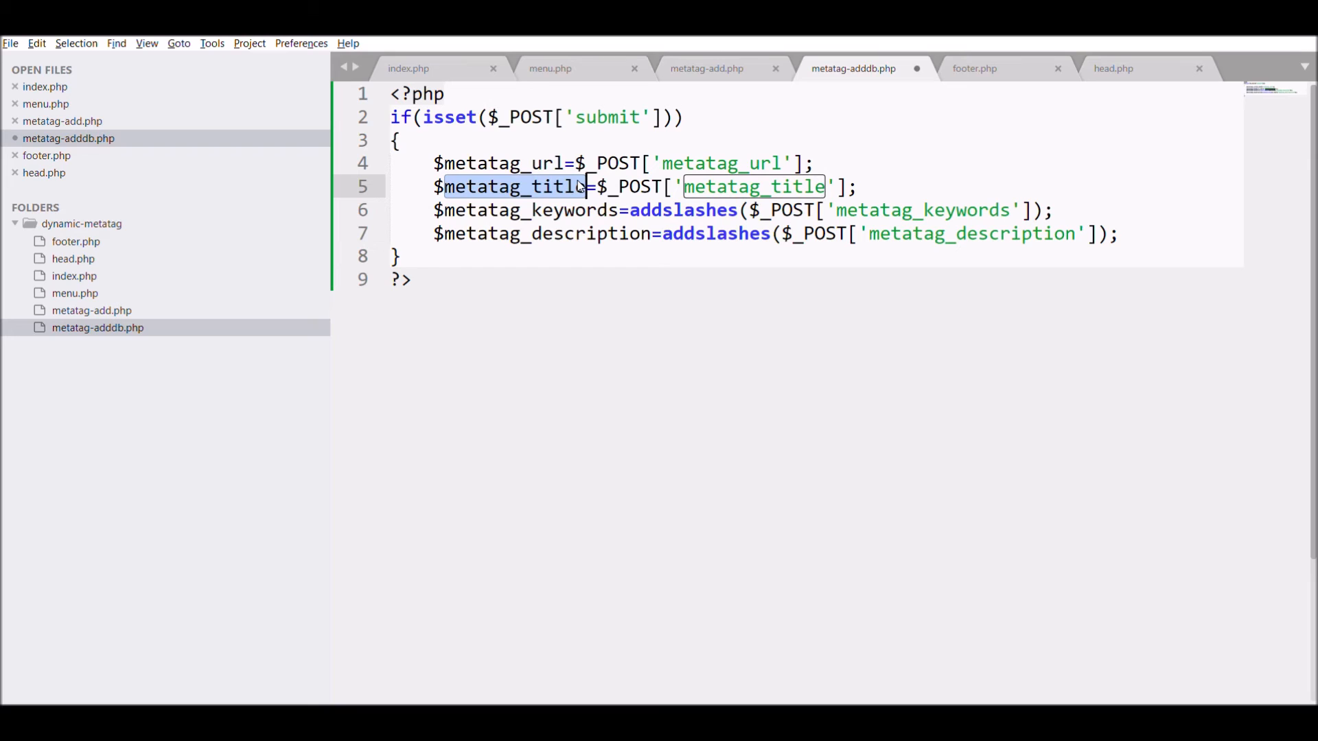
left_click_drag(564, 163, 433, 163)
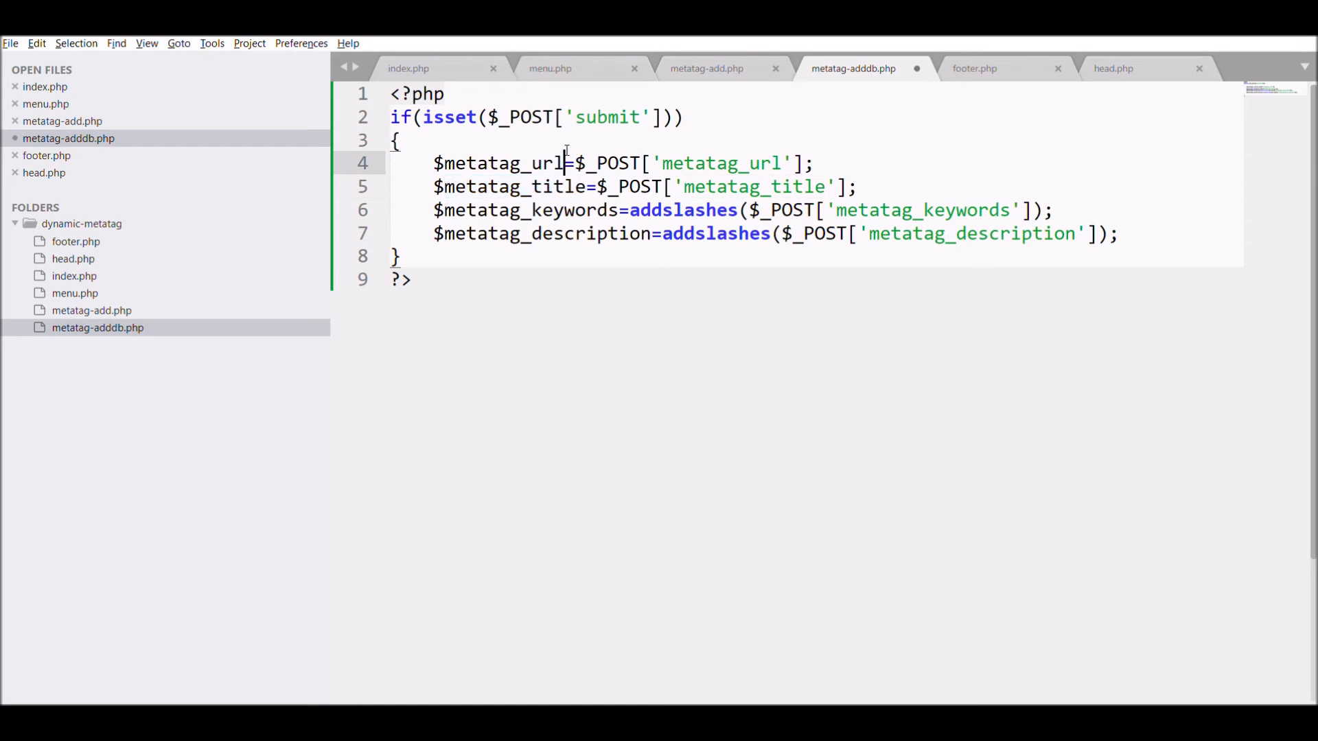
key("ctrl+c")
left_click(1183, 229)
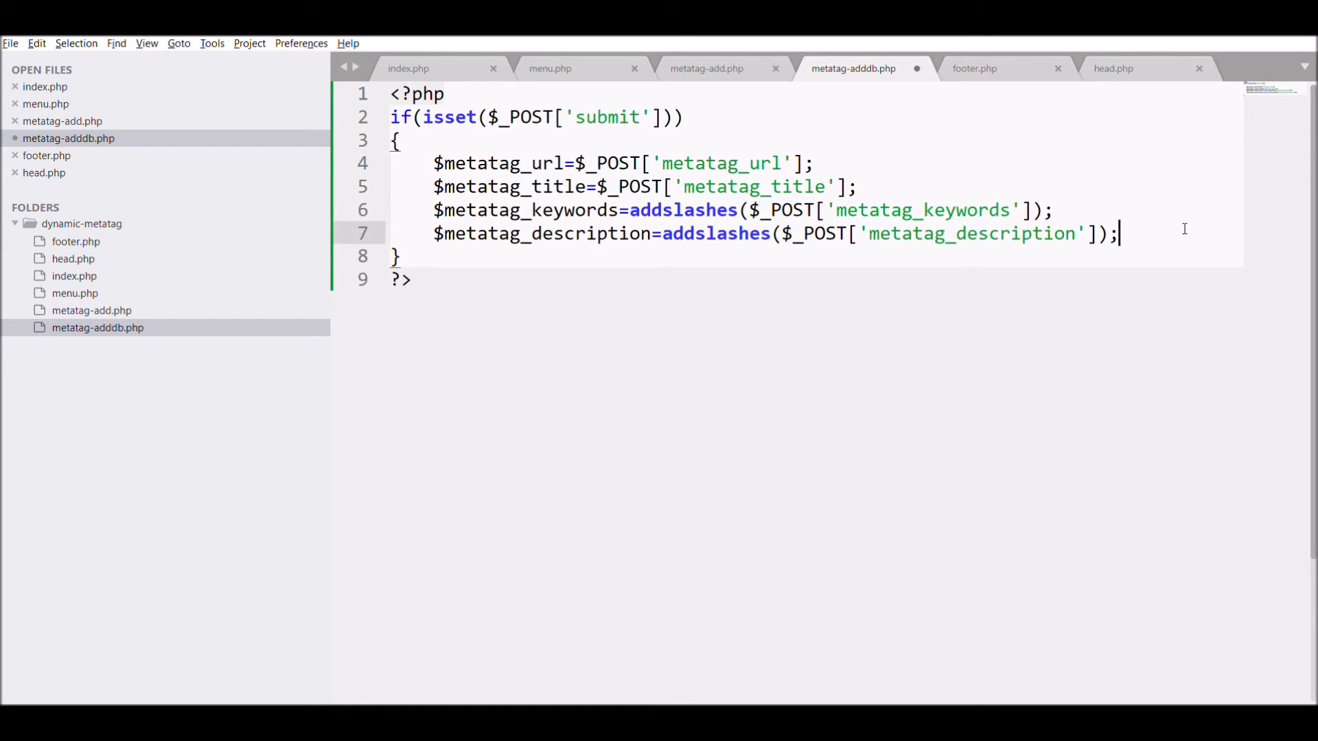
key("Return")
key("Return")
type("if(")
key("ctrl+v")
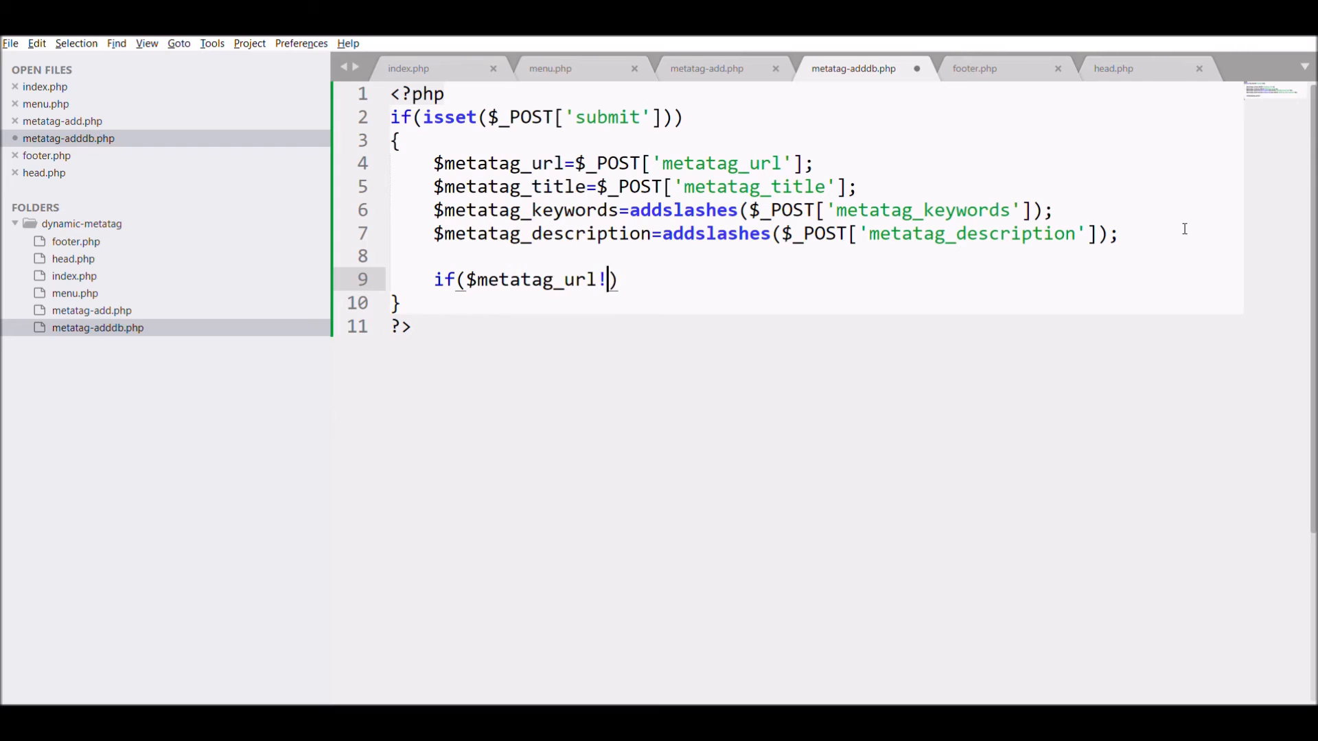
type("!=''")
key("End")
key("Return")
type("{")
key("Return")
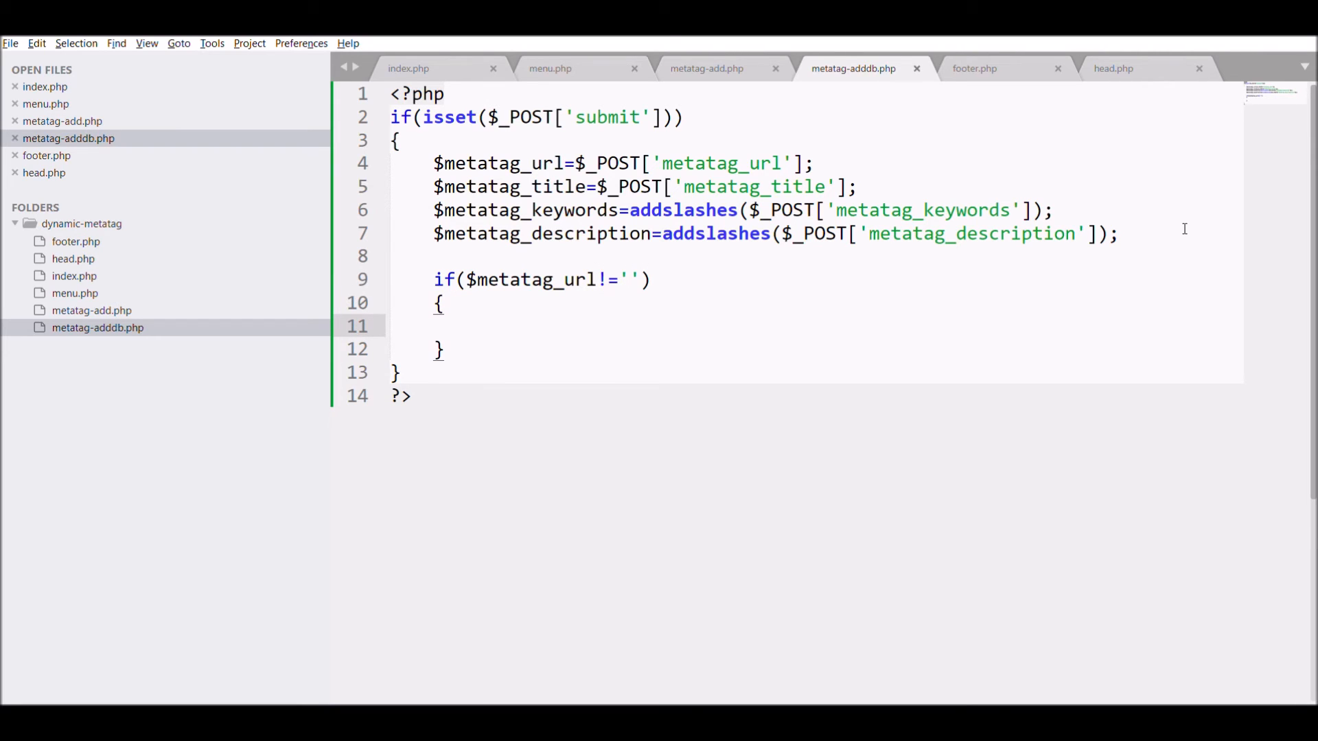
- In database.php write the mysqli_connect call to localhost as root for the dynamic_metatag database
double_click(505, 164)
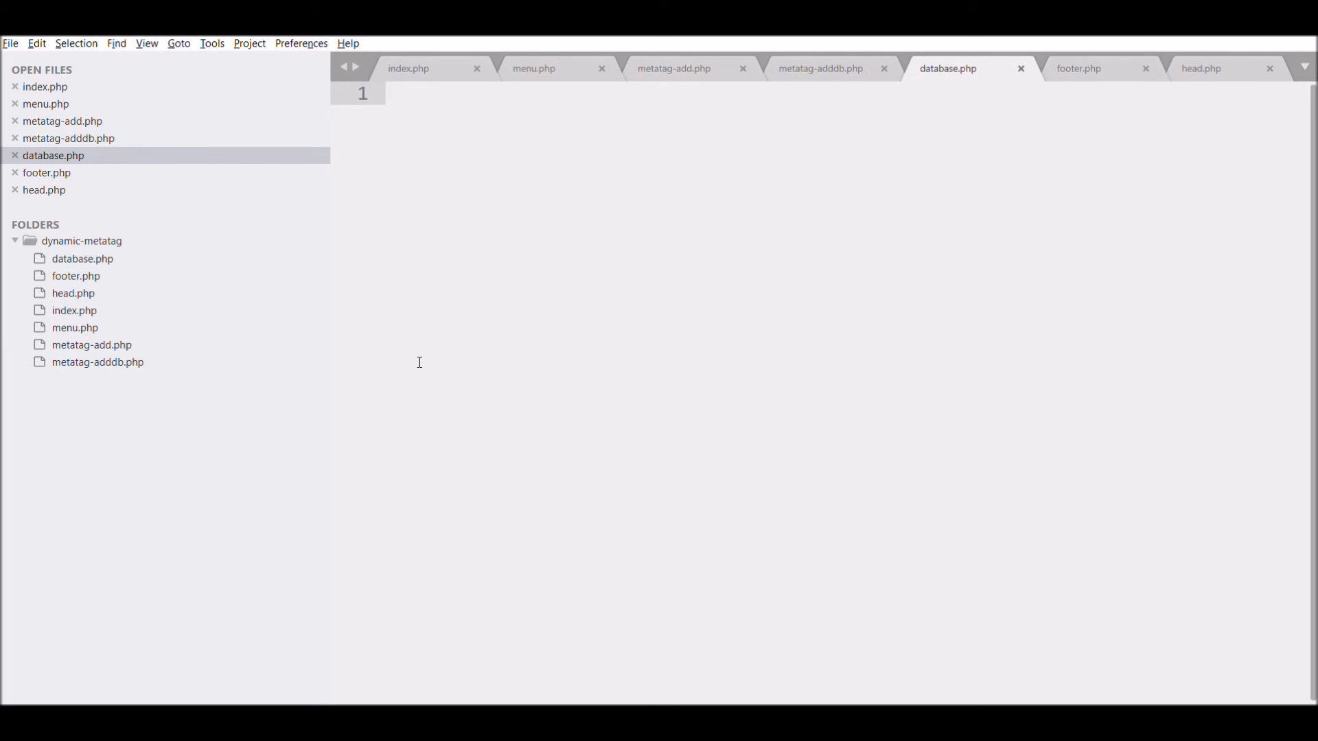
type("?>")
left_click(478, 97)
key("Return")
type("$con=mysqli")
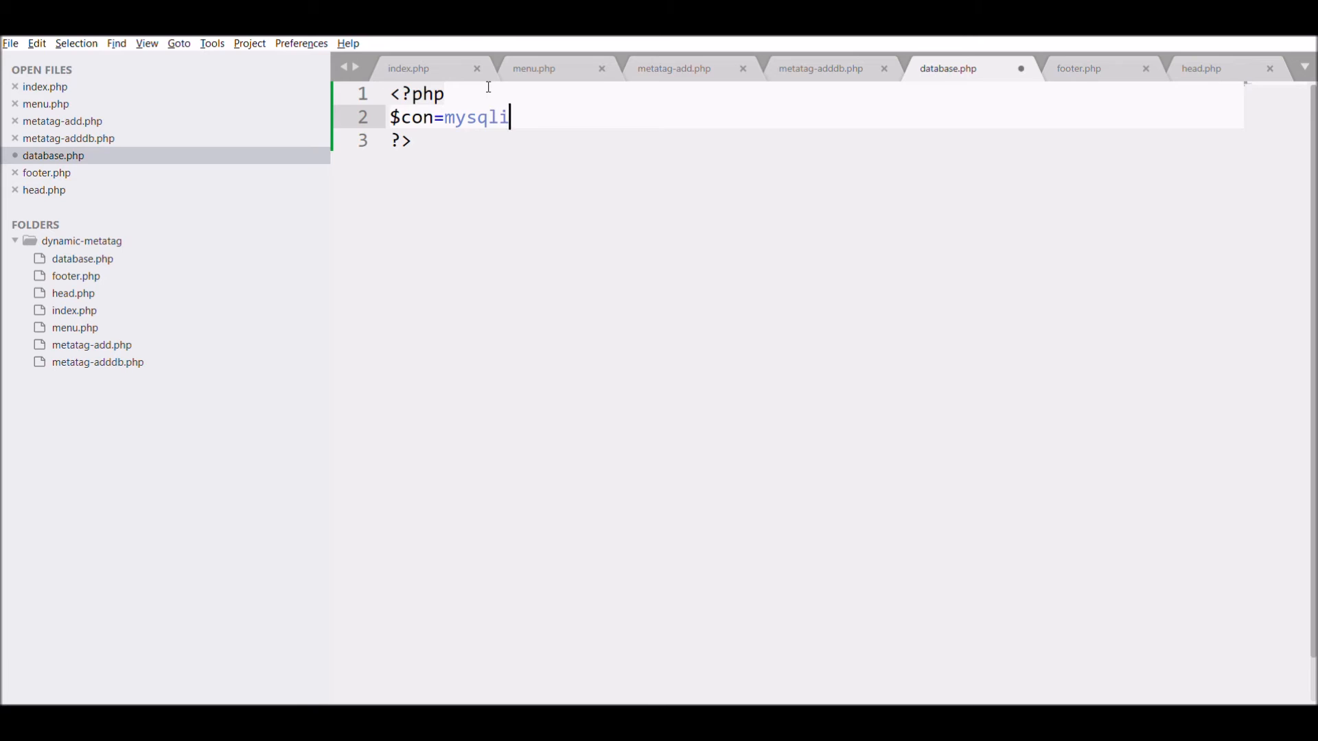
type("_connect(")
key("Return")
key("BackSpace")
type("'l")
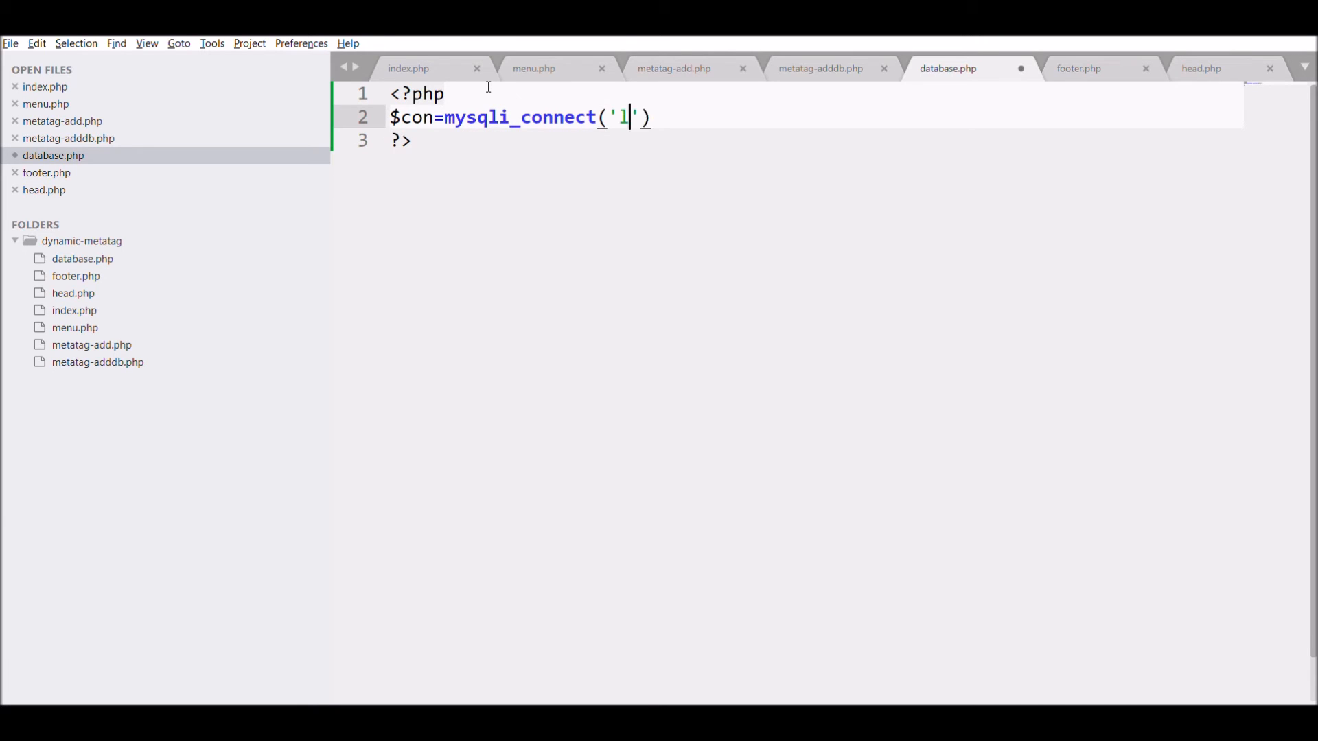
type("ocalhost','")
type("root','','")
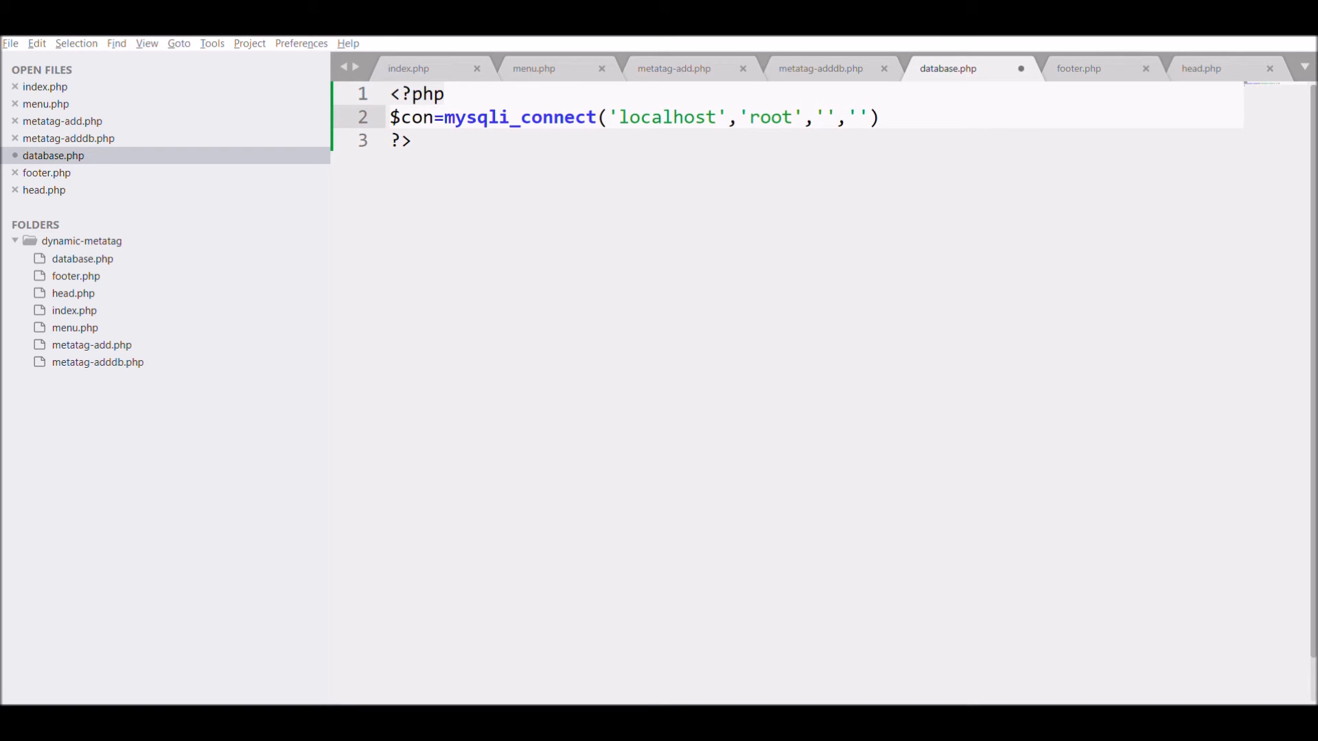
type("dynamic_metatag")
key("End")
type(";")
key("Return")
key("Return")
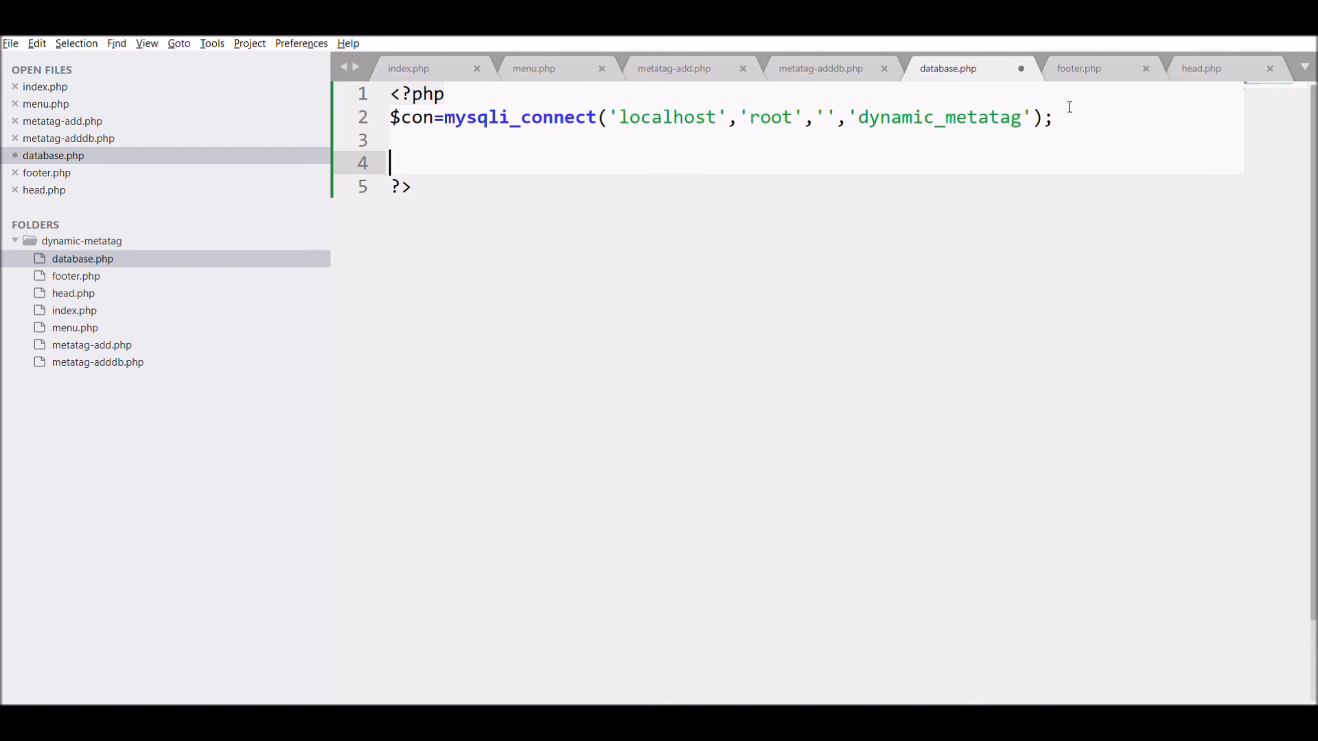
type("if(mysq")
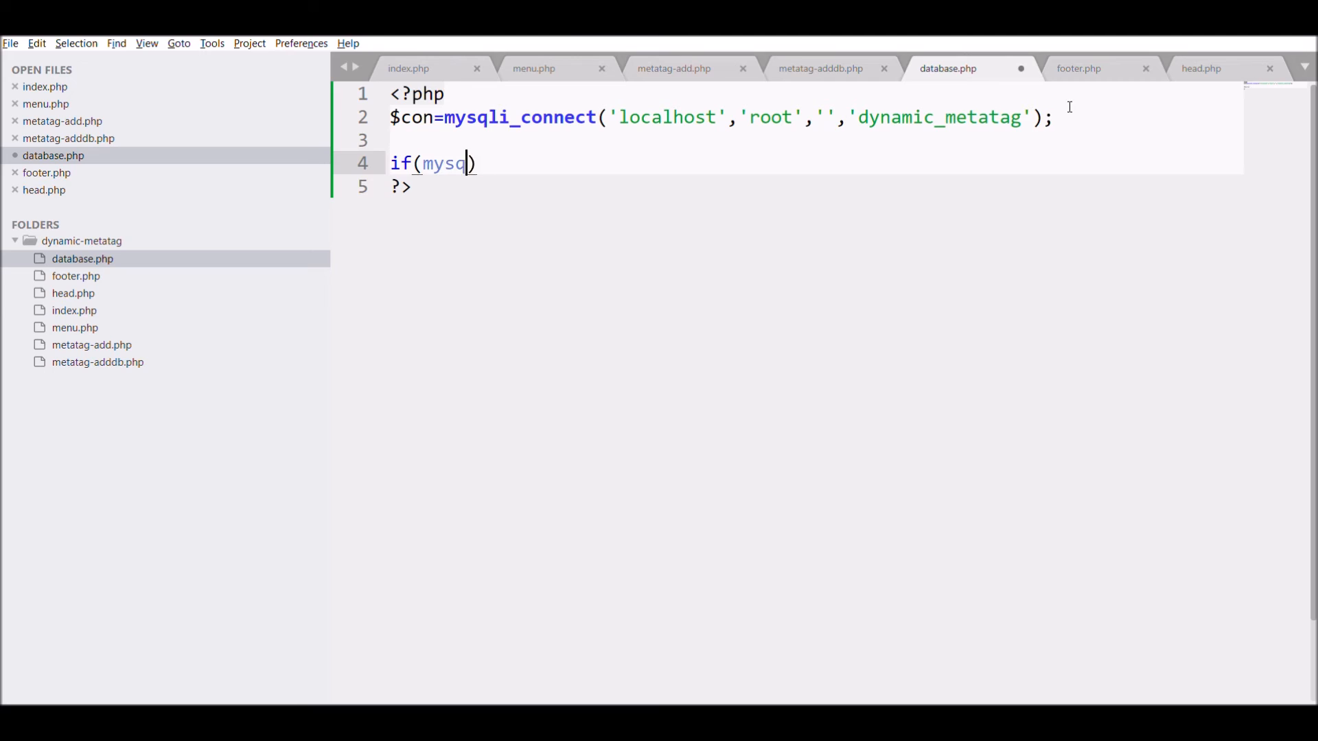
type("li_con")
type("nect_erro")
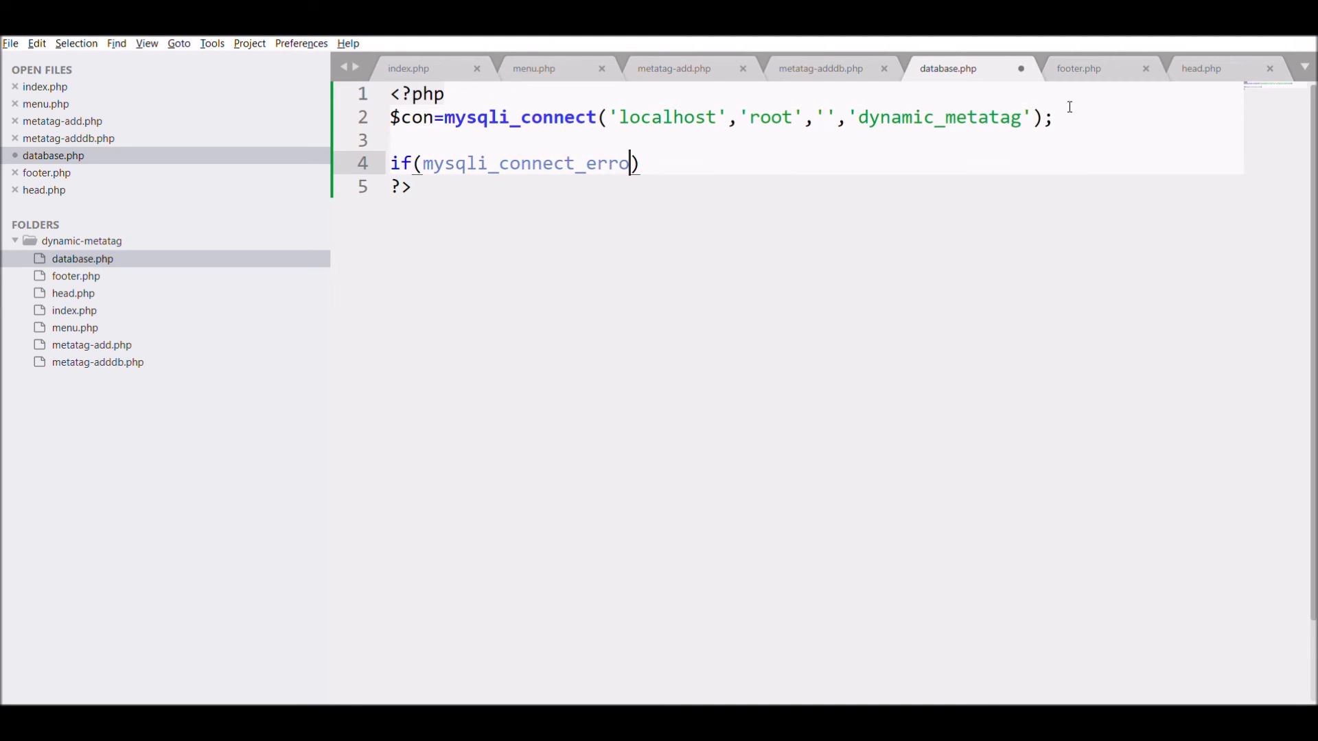
type("rno(")
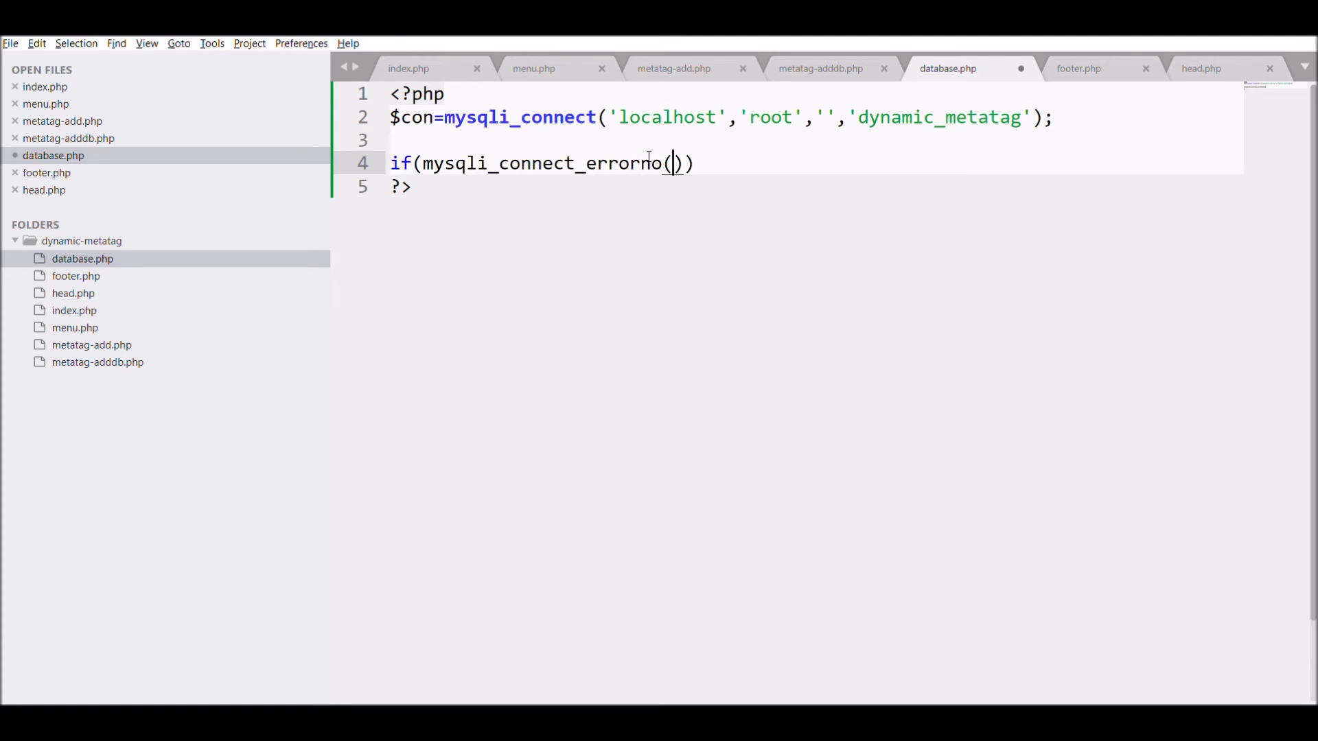
- Add an if(mysqli_connect_errno()) block echoing 'Failed to connect' with the error
key("End")
key("Return")
type("{")
key("Return")
left_click(639, 163)
key("BackSpace")
key("BackSpace")
left_click(456, 211)
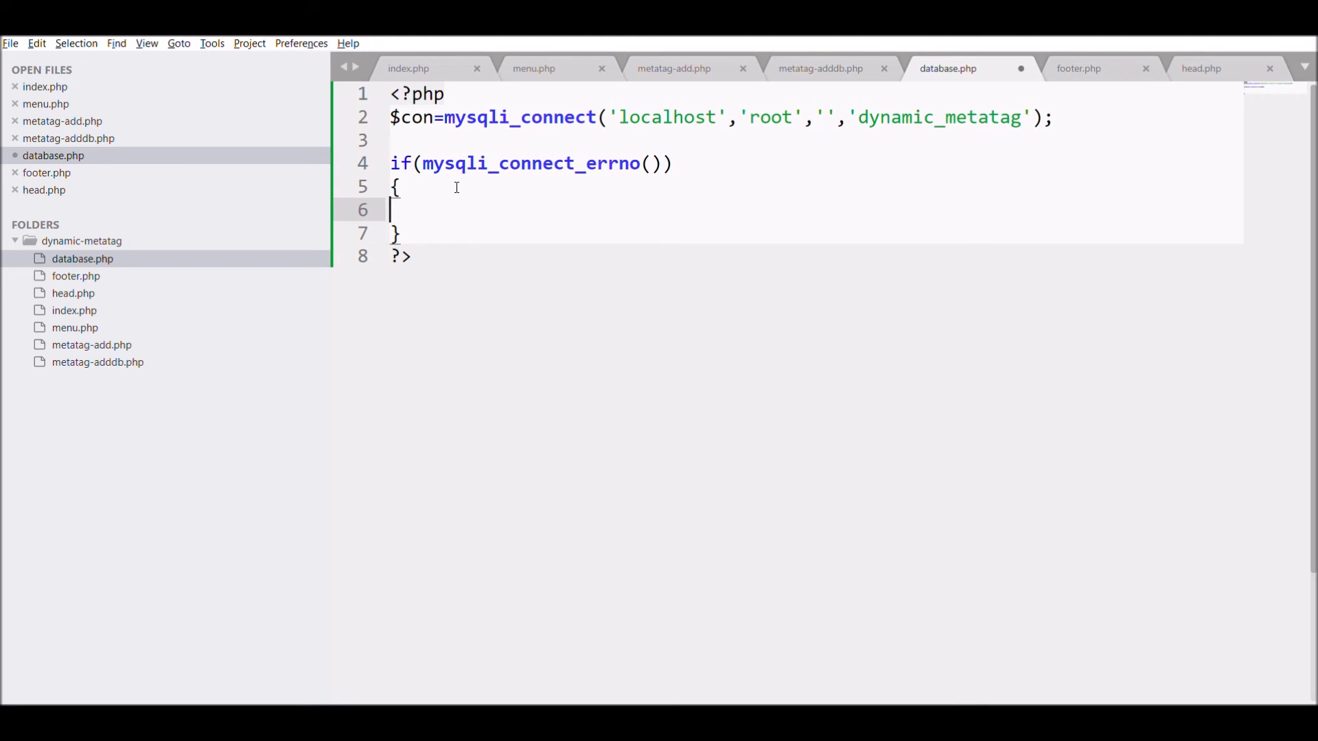
type("echo 'Failed to connect")
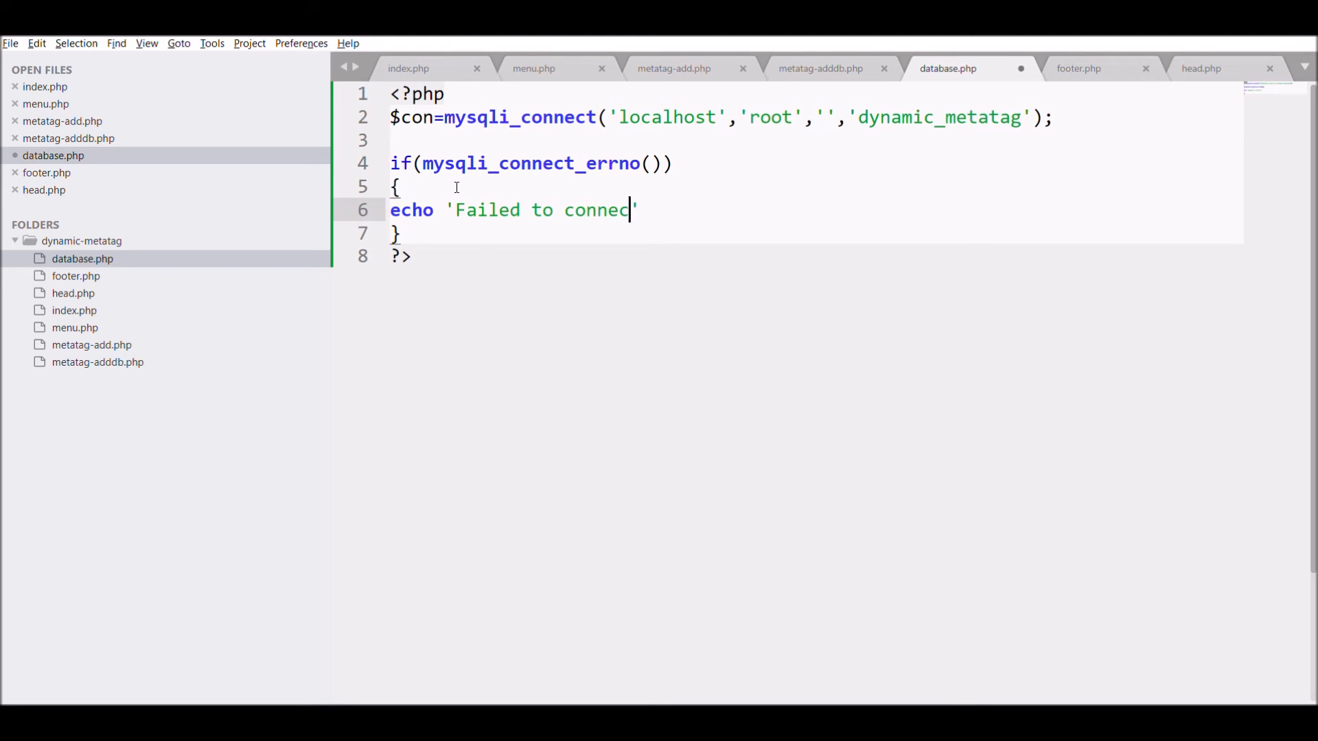
key("Right")
type(".mysqli_co")
type("nnect_error();")
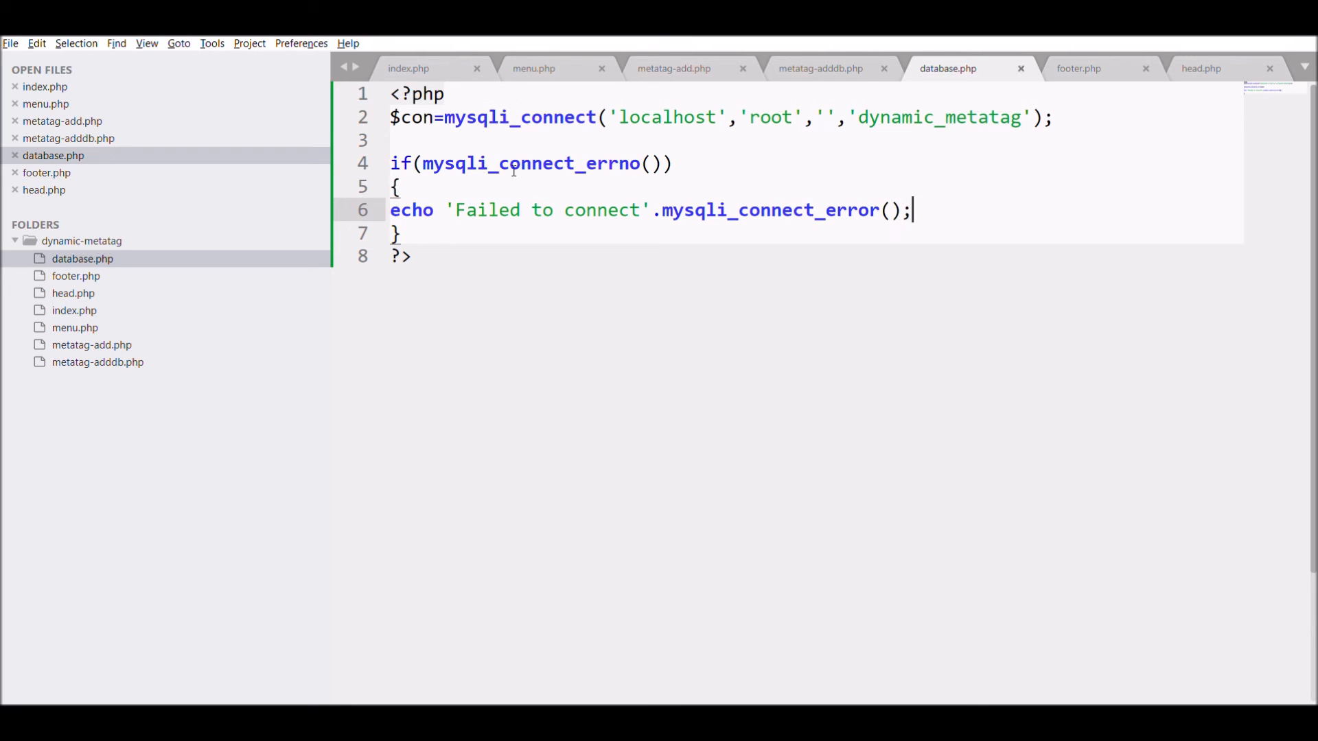
double_click(598, 157)
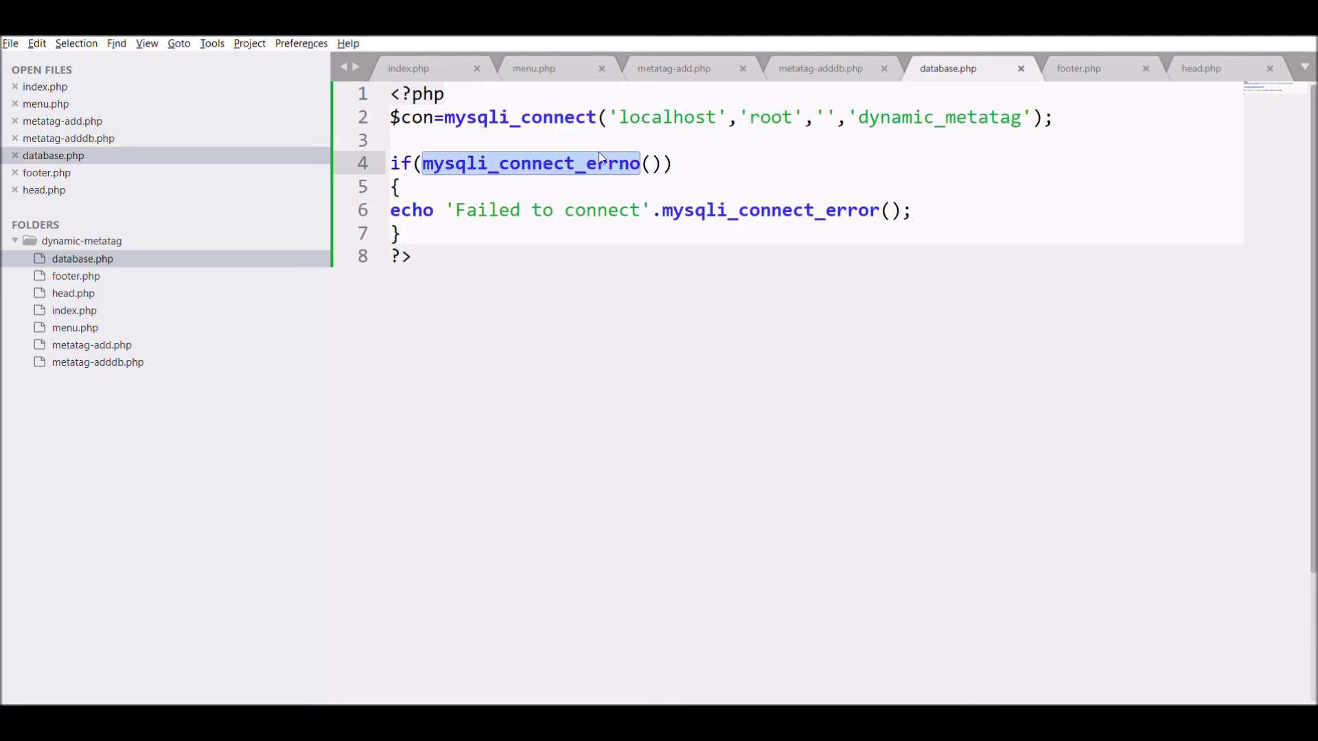
left_click(816, 54)
- Add include 'database.php'; after <?php and start $insertqry=""; inside the URL check block
left_click(453, 94)
key("Return")
type("include 'da")
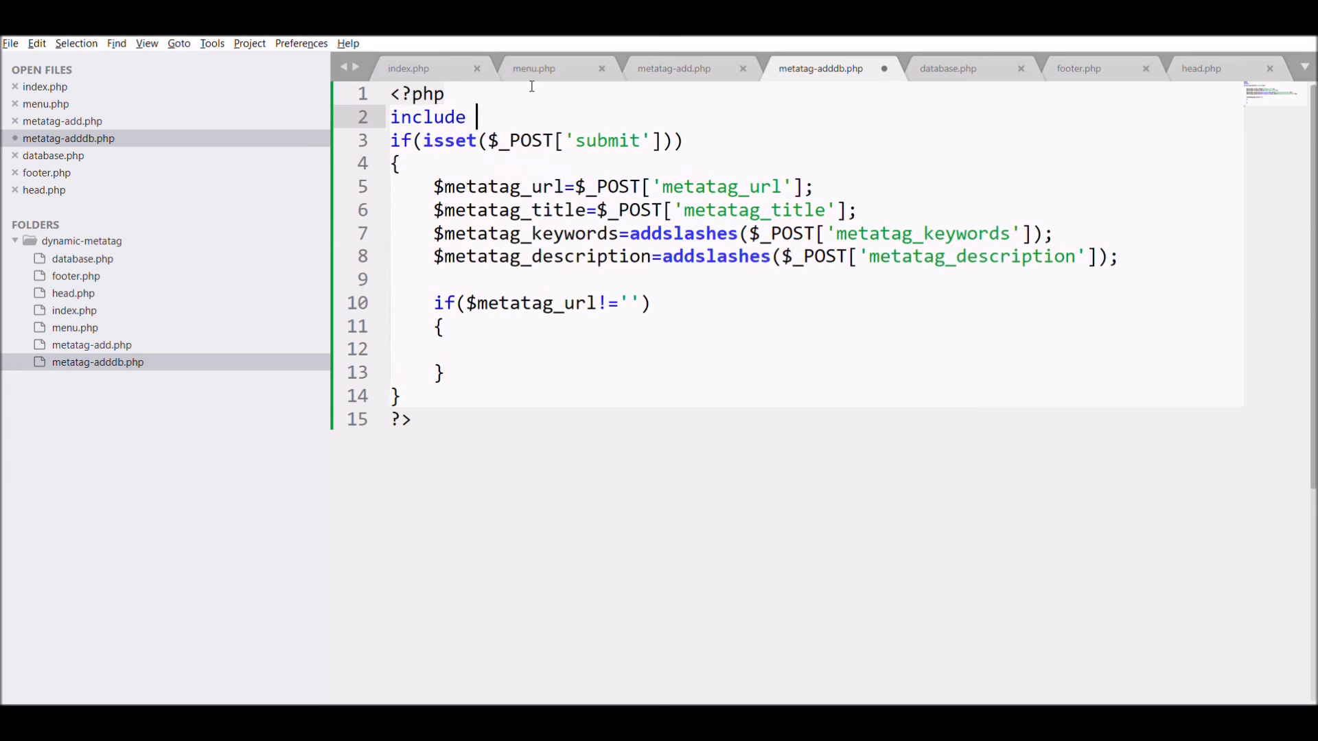
type("tabase.php")
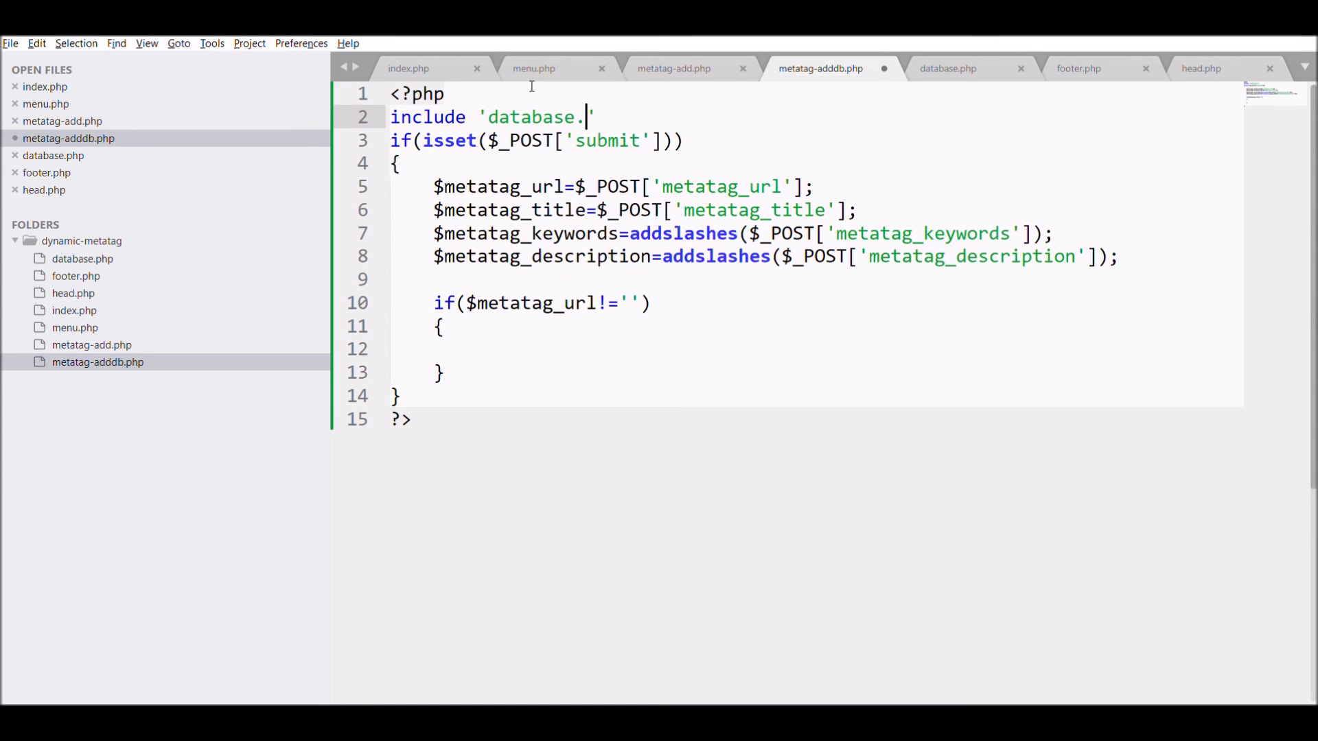
type("';")
left_click(475, 349)
type("$insertqry")
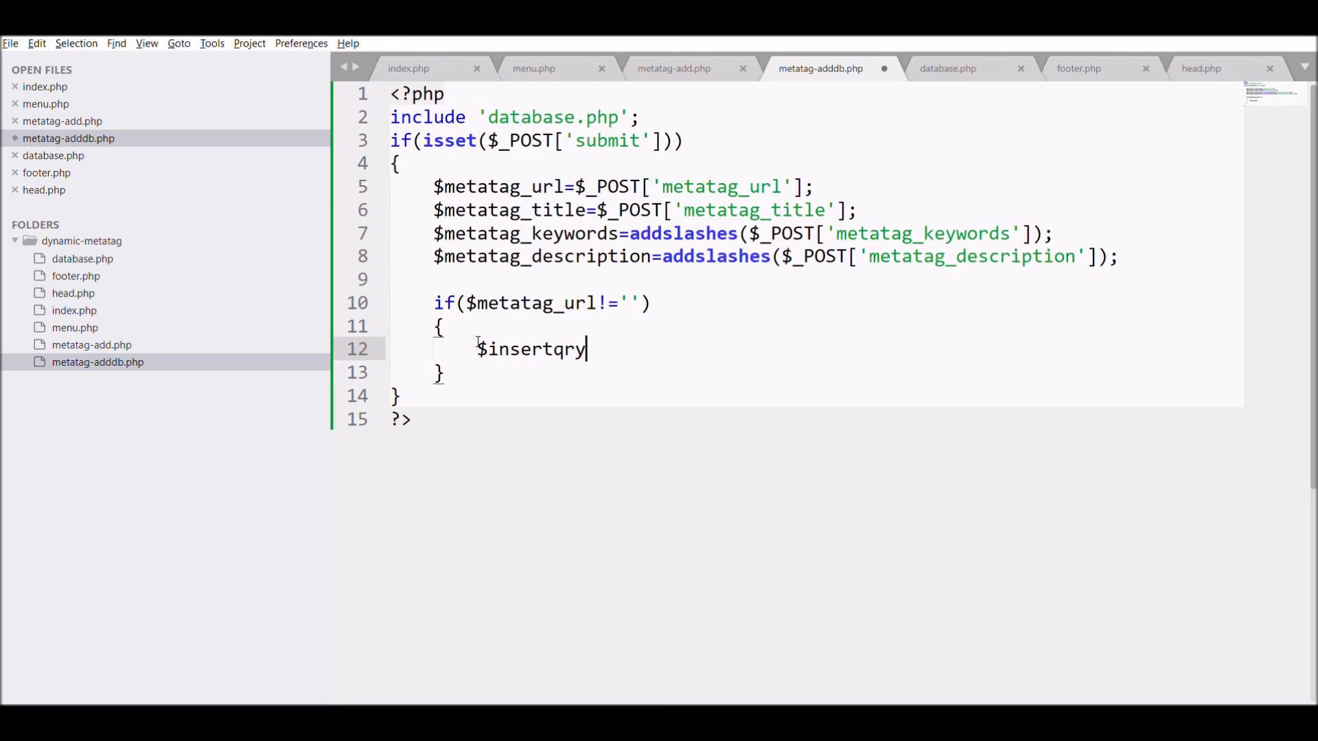
type("=\"\";")
key("Left")
type("\"s")
key("BackSpace")
key("alt+Tab")
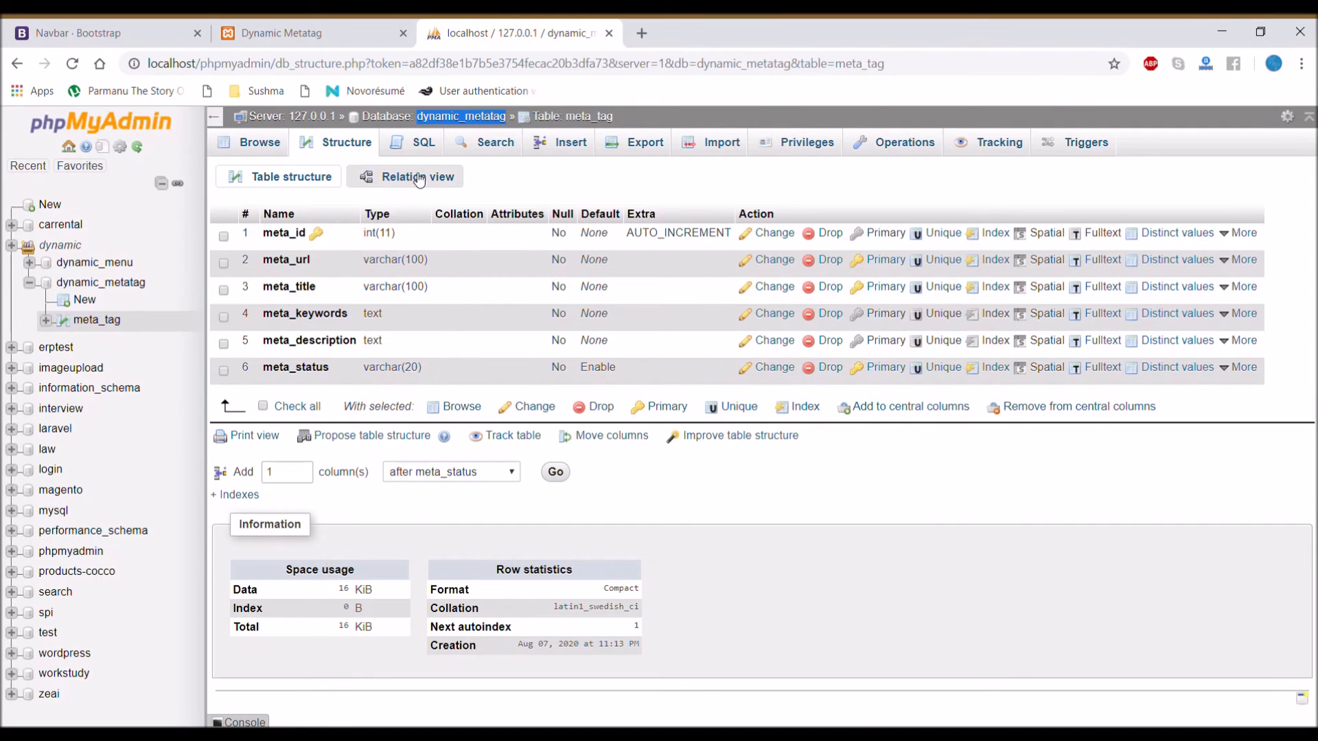
- Generate the meta_tag INSERT template, drop meta_id and meta_status, and select the whole query
left_click(417, 142)
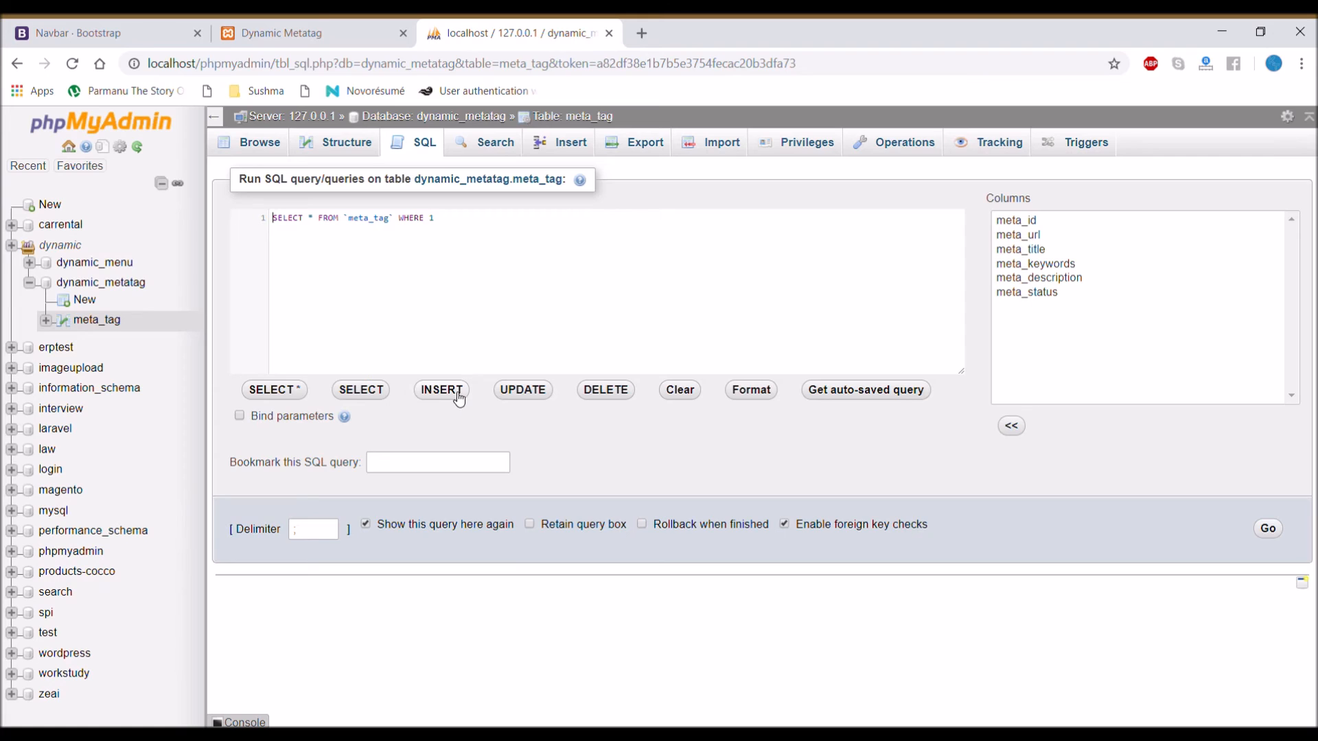
left_click(442, 389)
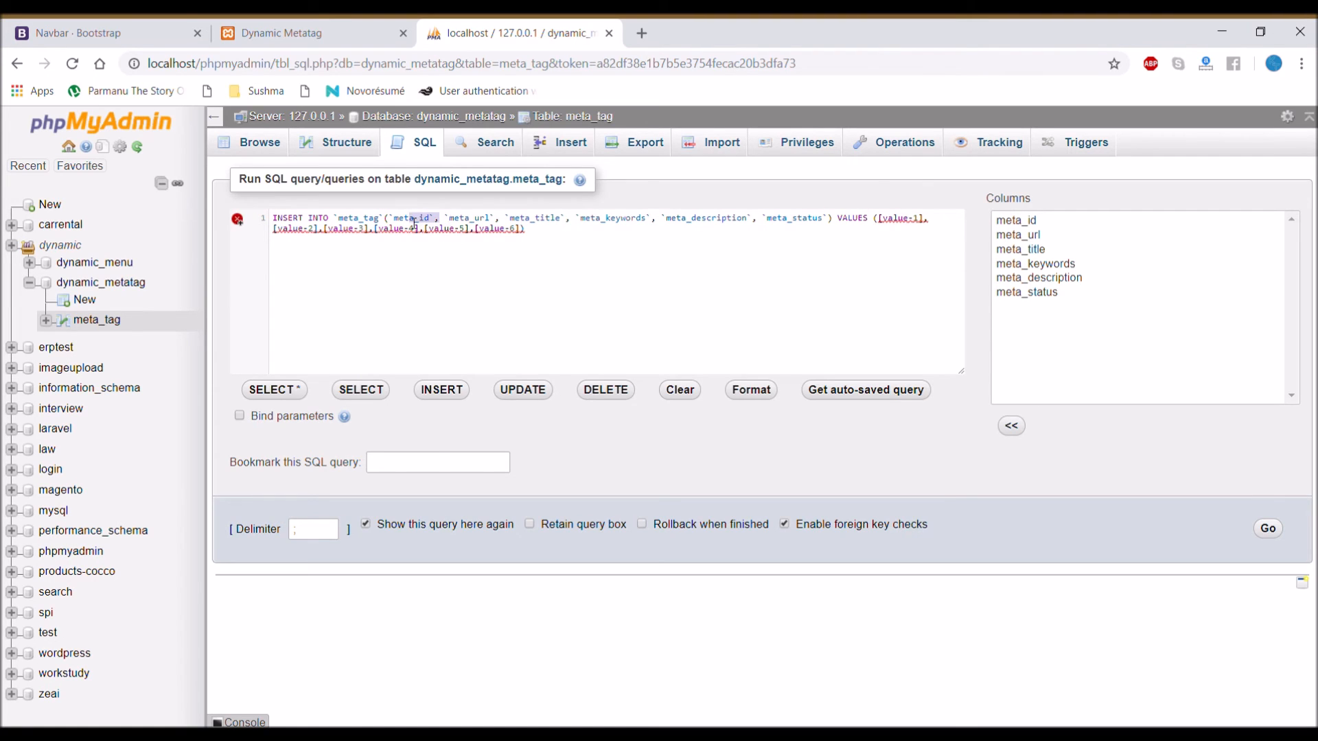
left_click_drag(443, 219, 389, 218)
key("BackSpace")
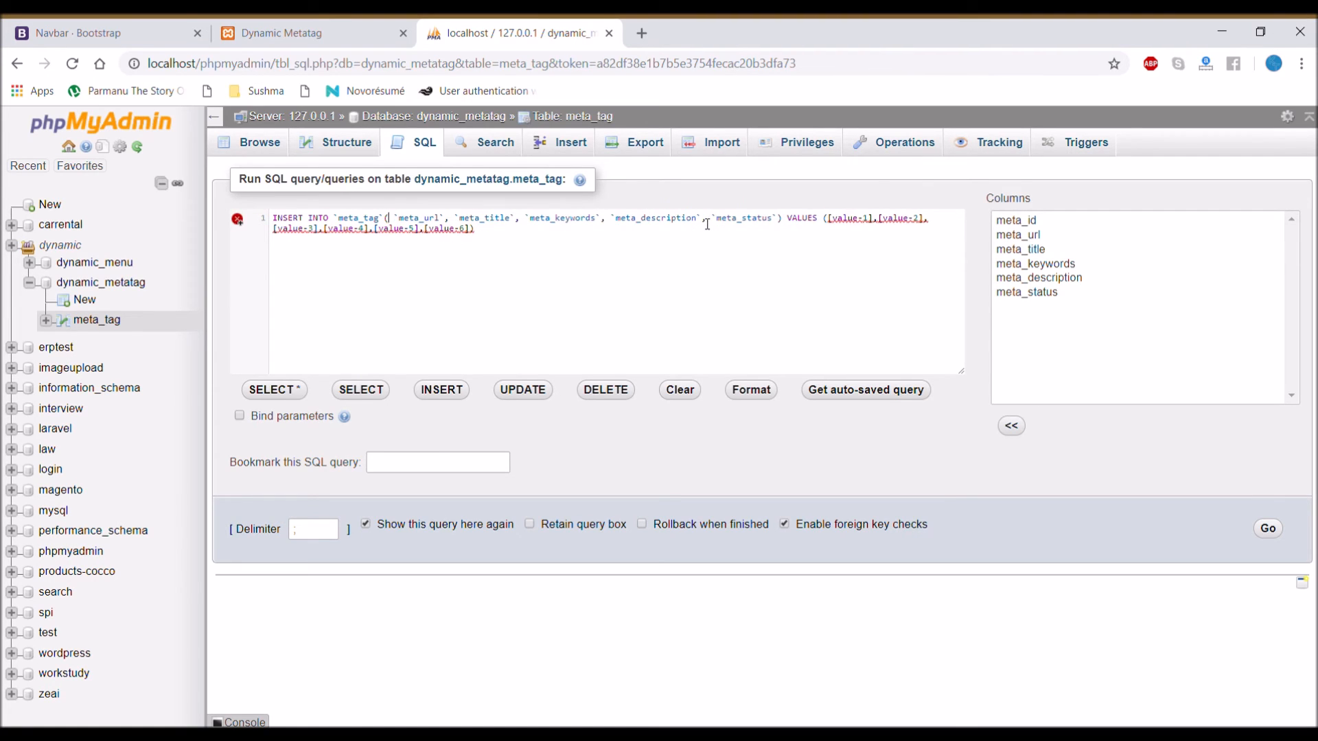
mouse_move(704, 219)
left_mouse_down()
mouse_move(779, 221)
mouse_move(383, 232)
left_mouse_up()
key("BackSpace")
key("BackSpace")
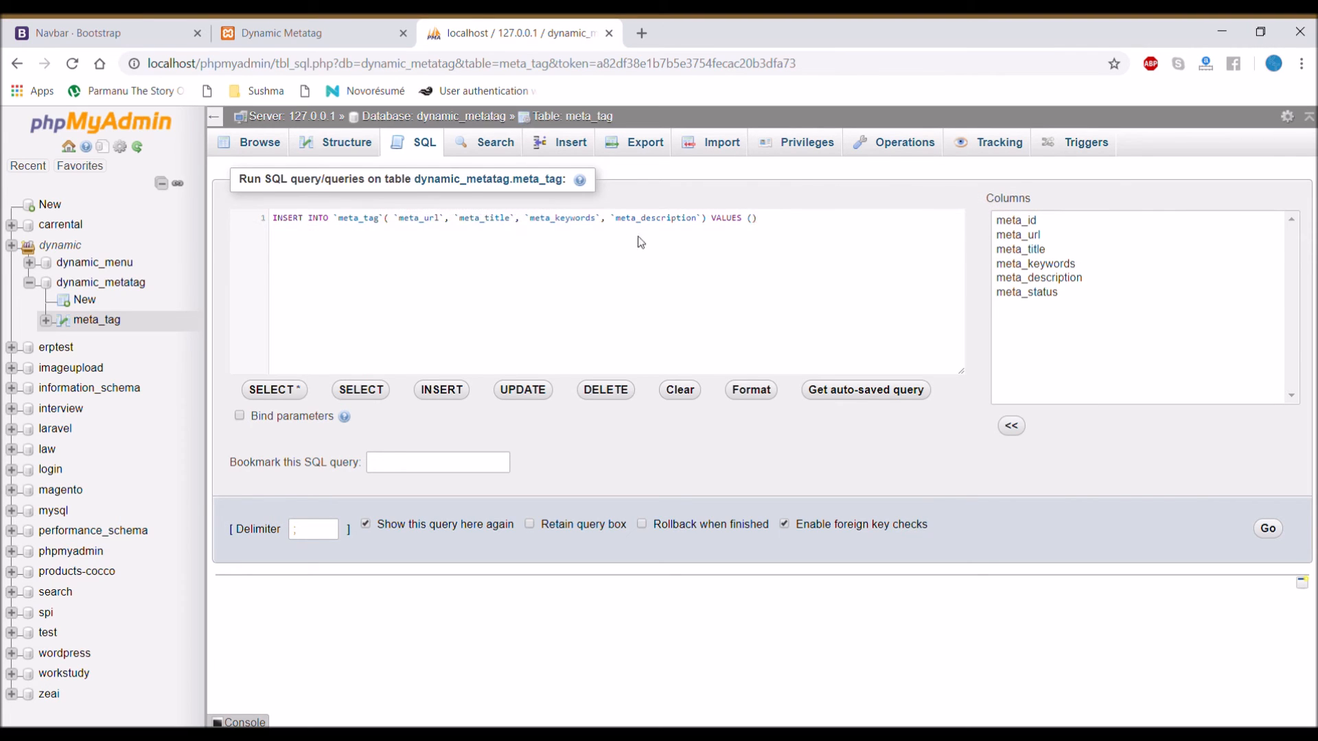
key("ctrl+a")
- Paste the INSERT query into $insertqry and fill '$metatag_url' and '$metatag_title' as the first values
key("ctrl+c")
key("alt+Tab")
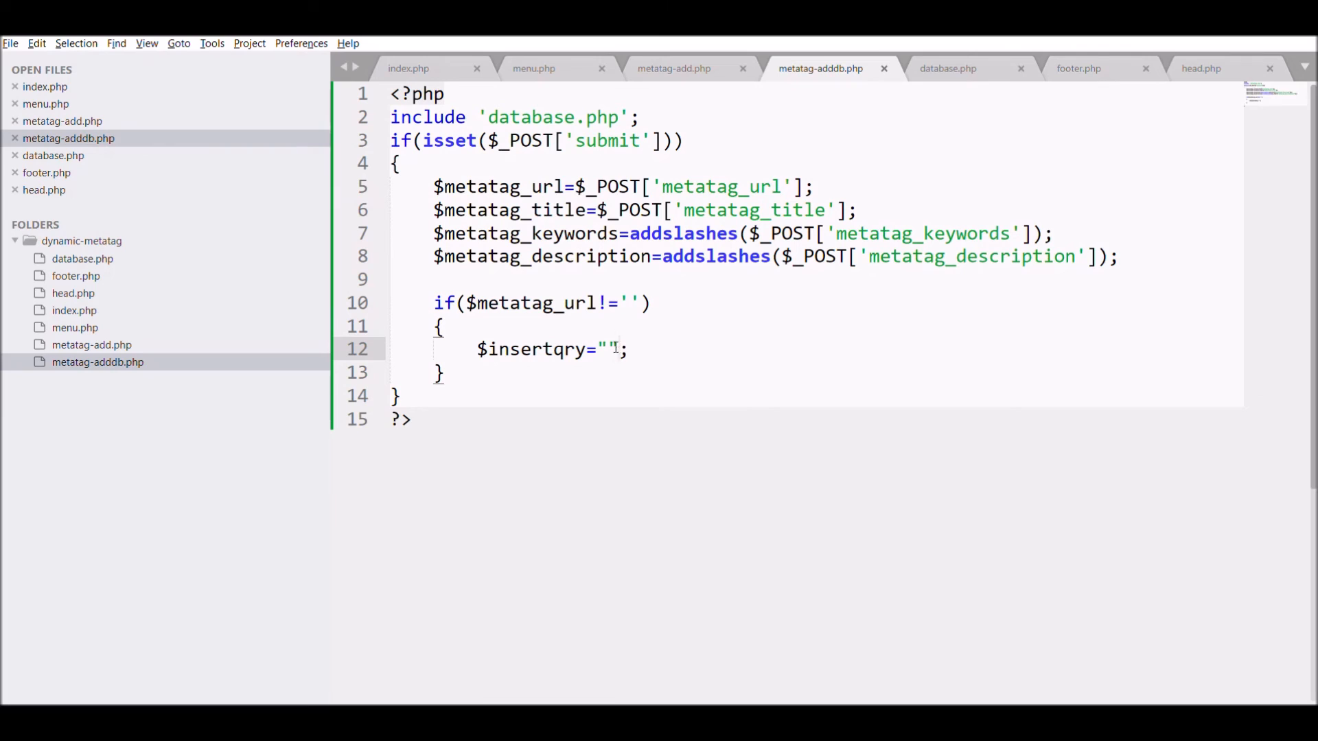
key("ctrl+v")
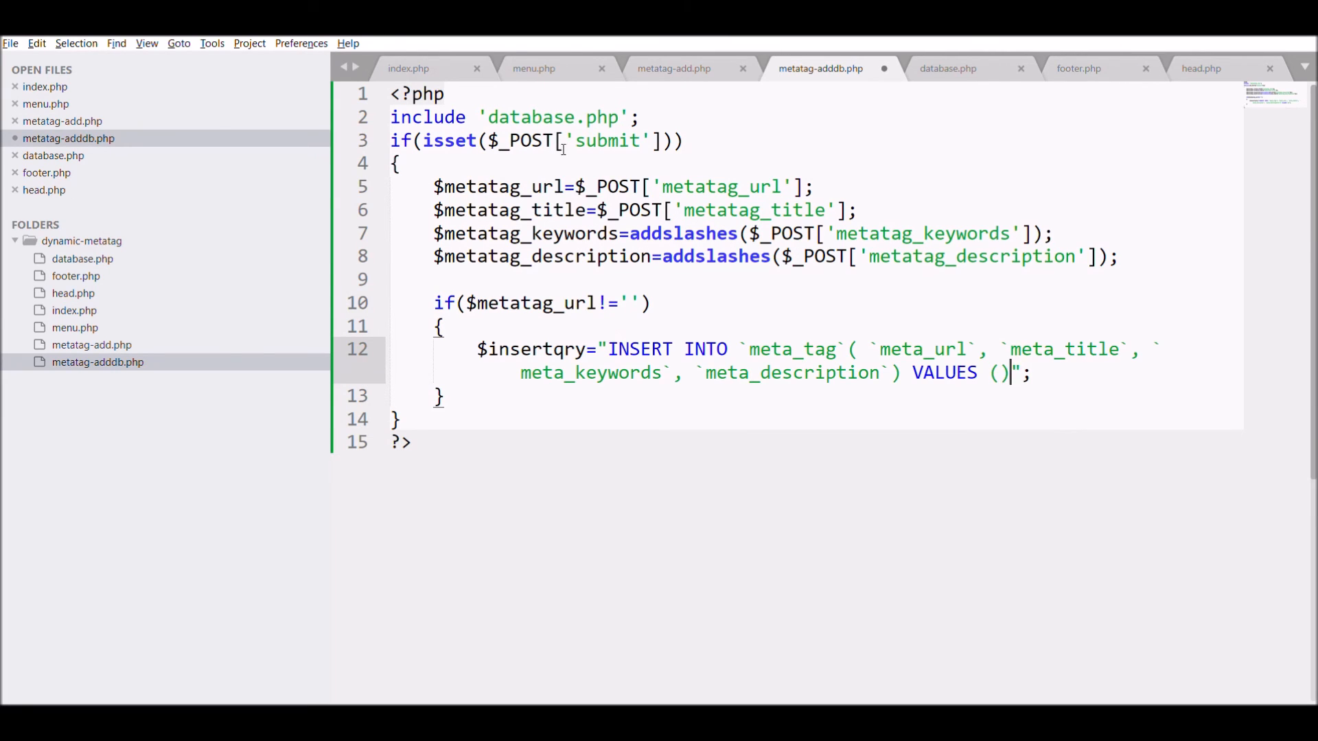
left_click_drag(564, 160, 433, 187)
key("ctrl+c")
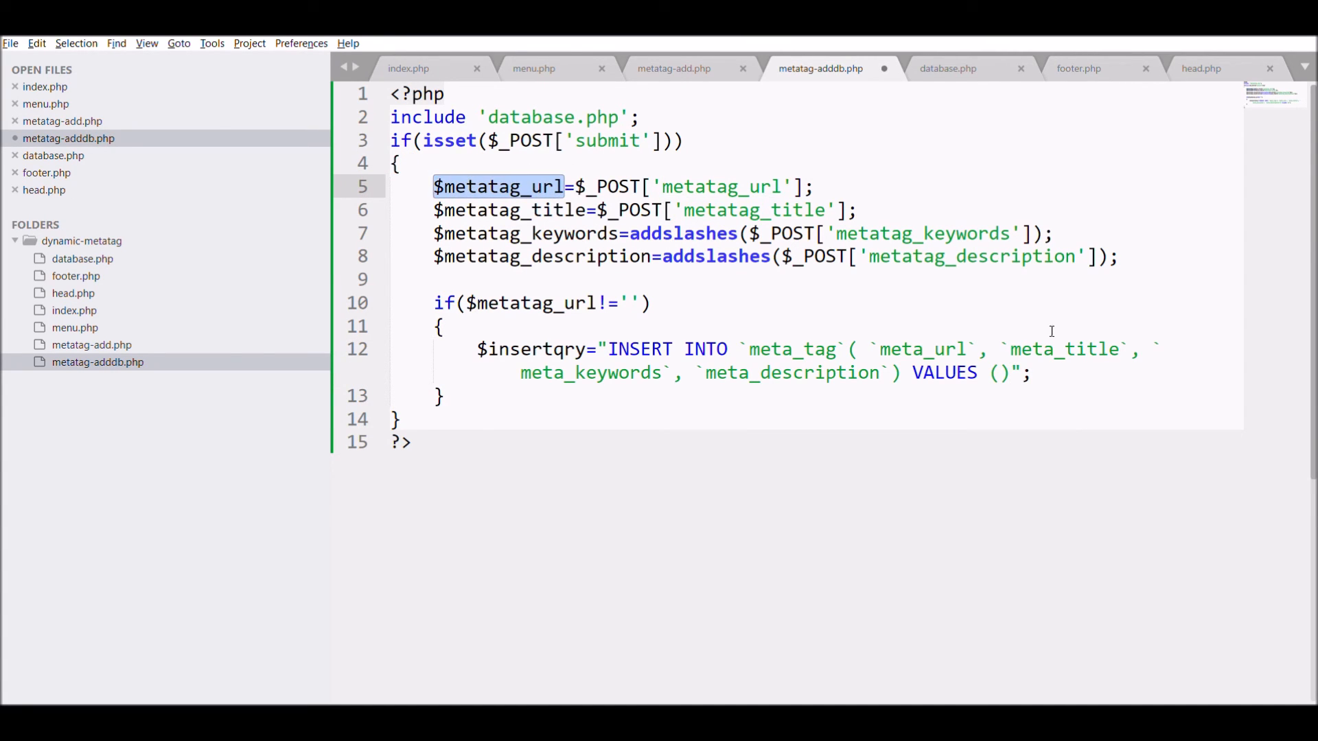
left_click(1002, 372)
key("ctrl+v")
type(",''")
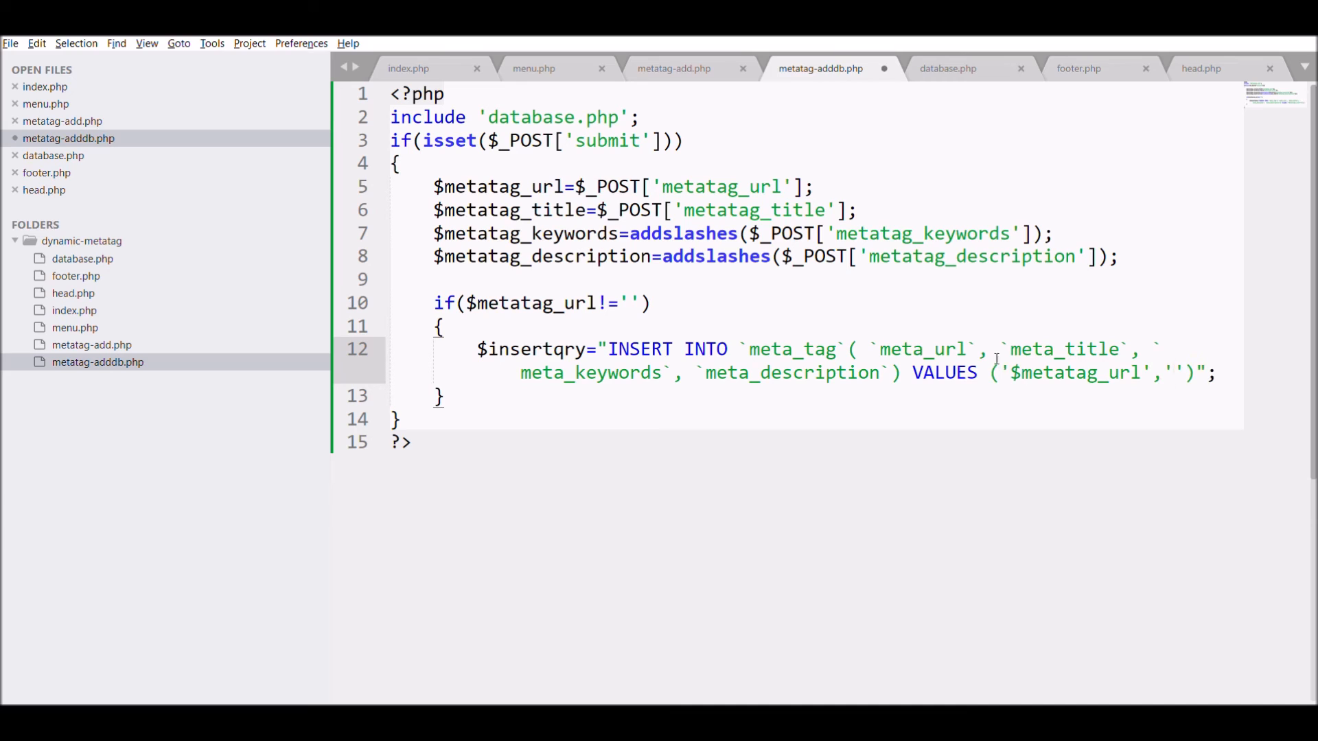
left_click_drag(587, 209, 434, 208)
key("ctrl+c")
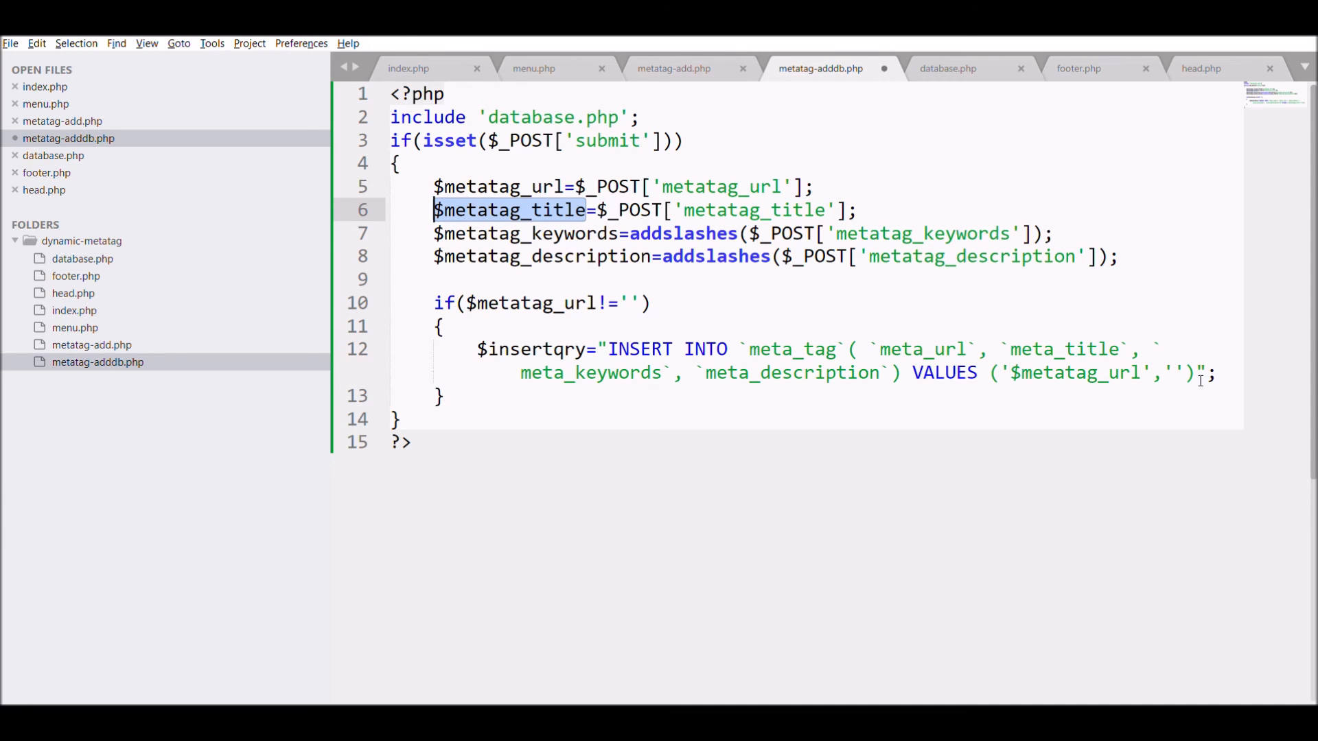
left_click(1174, 373)
key("ctrl+v")
type(",''")
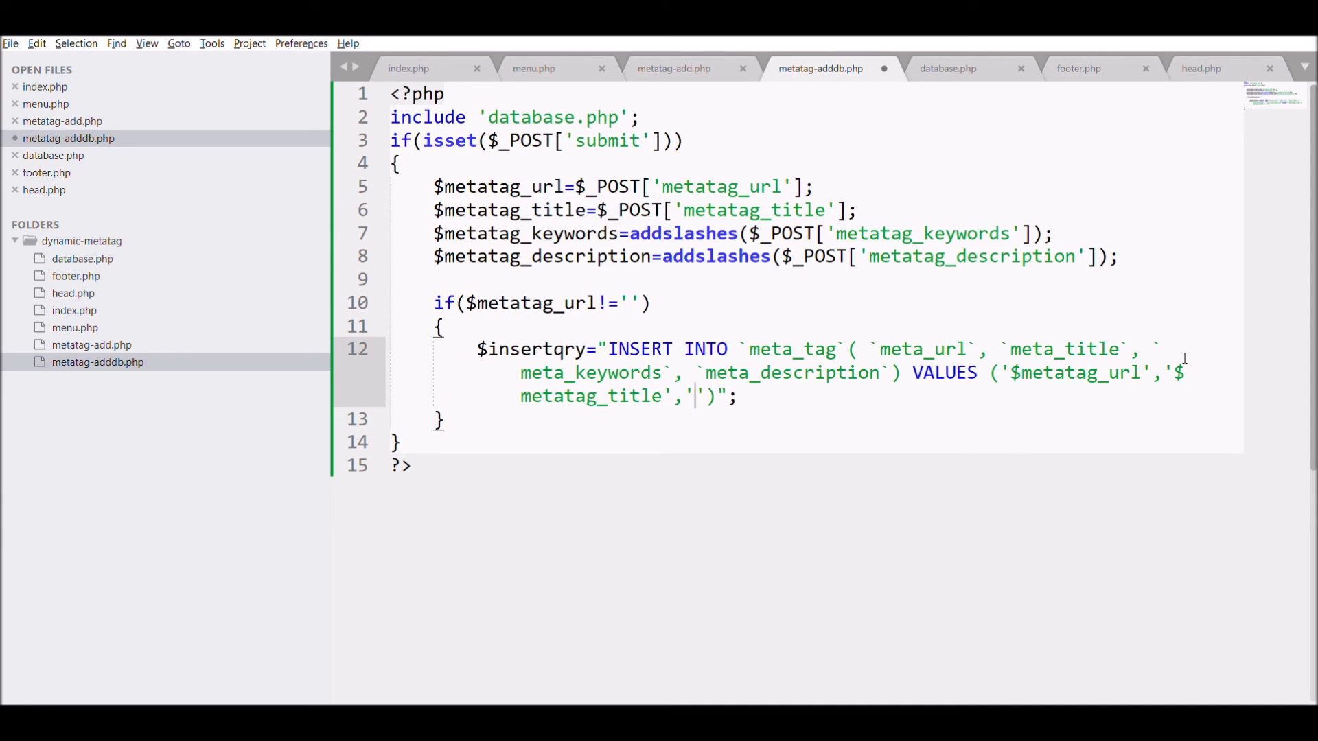
- Fill '$metatag_keywords' and '$metatag_description' as the third and fourth values
left_click_drag(620, 234, 434, 233)
key("ctrl+c")
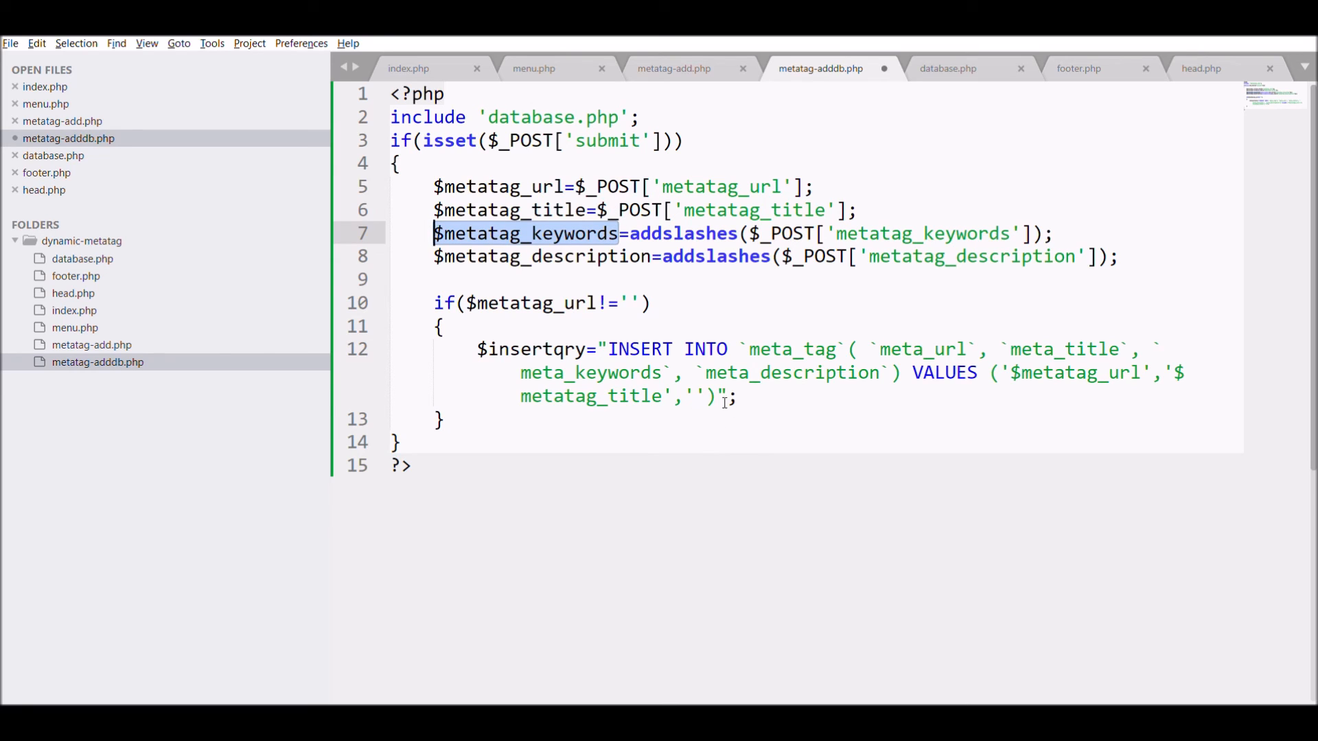
left_click(699, 396)
key("ctrl+v")
key("Right")
type(",''")
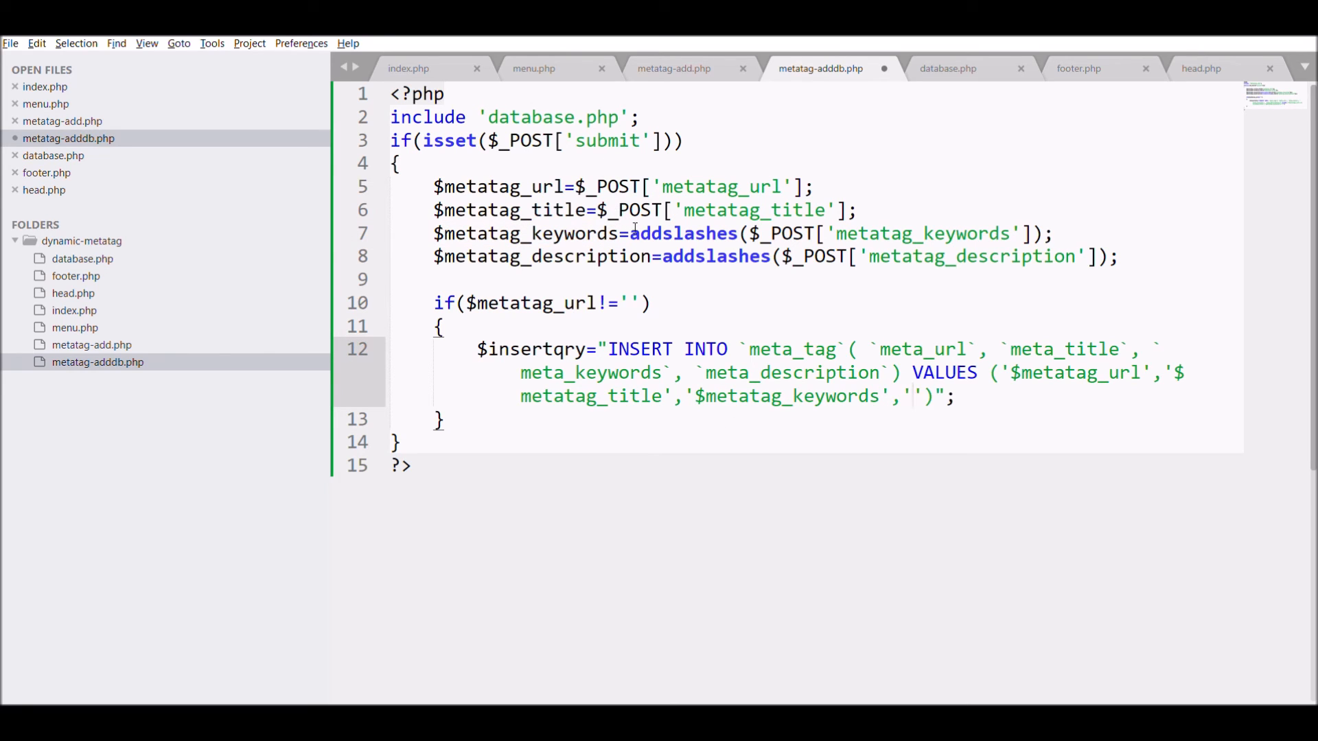
left_click_drag(650, 256, 434, 256)
key("ctrl+c")
left_click(914, 396)
key("ctrl+v")
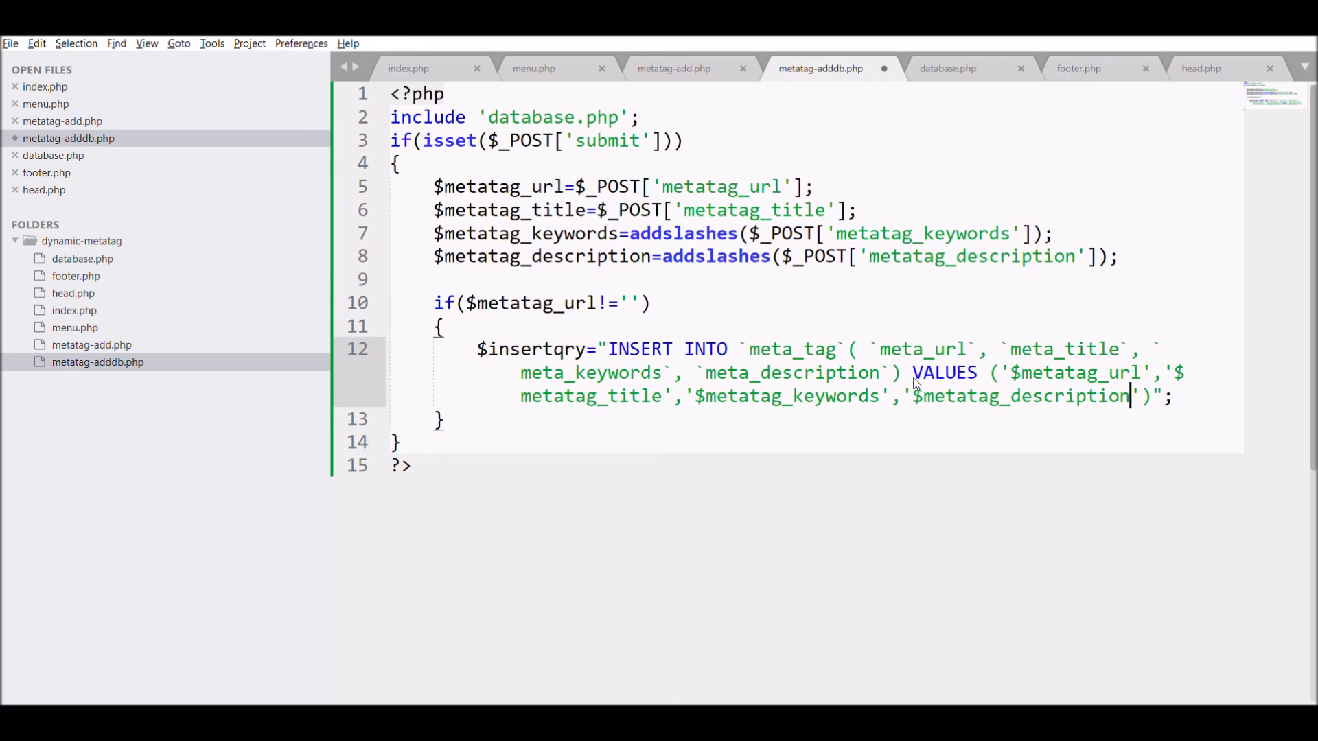
left_click(1191, 395)
key("Return")
type("$insertres")
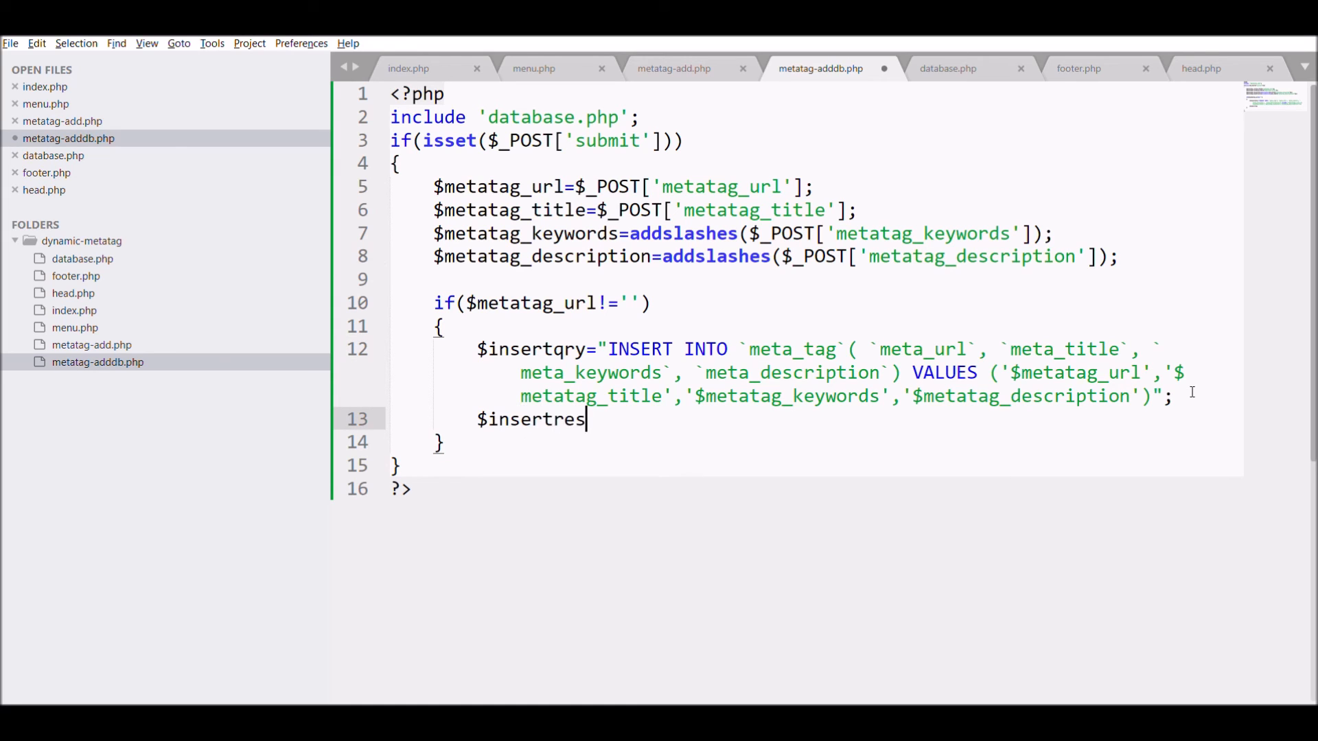
type("=mysqli_query")
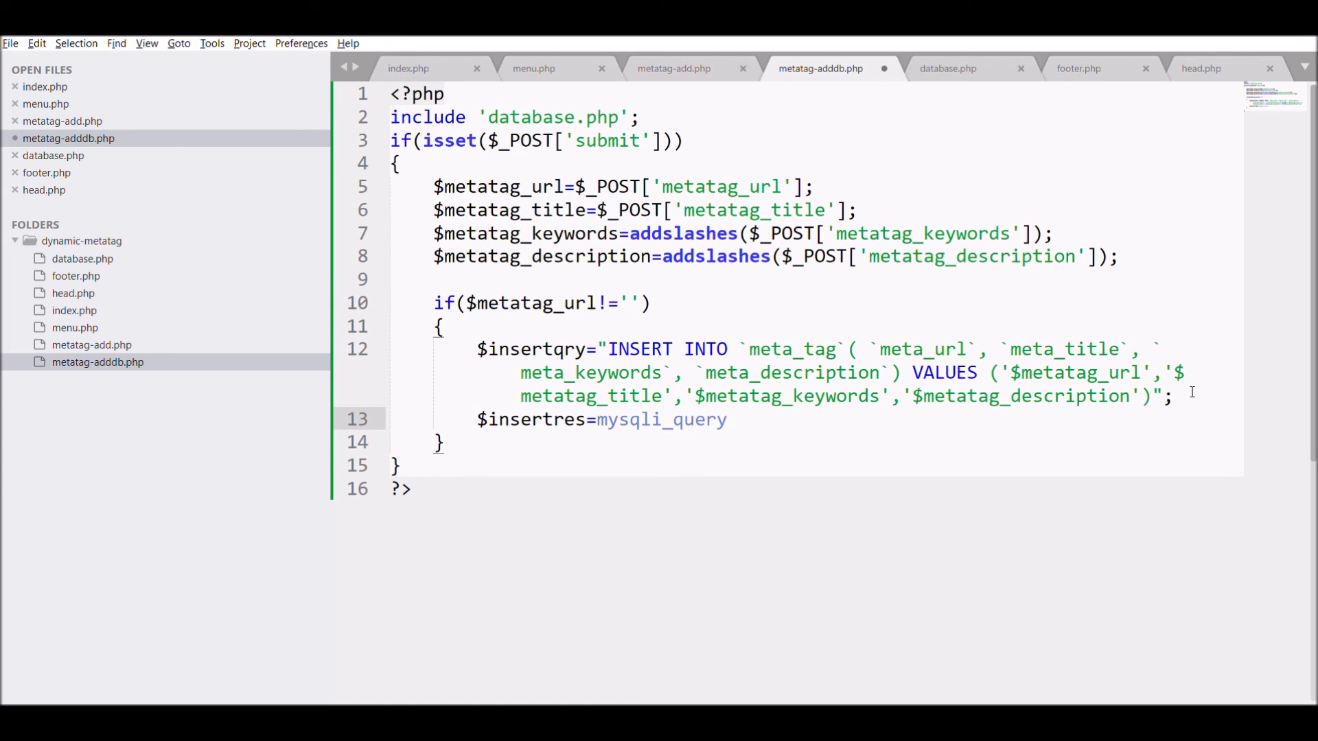
type("($con,")
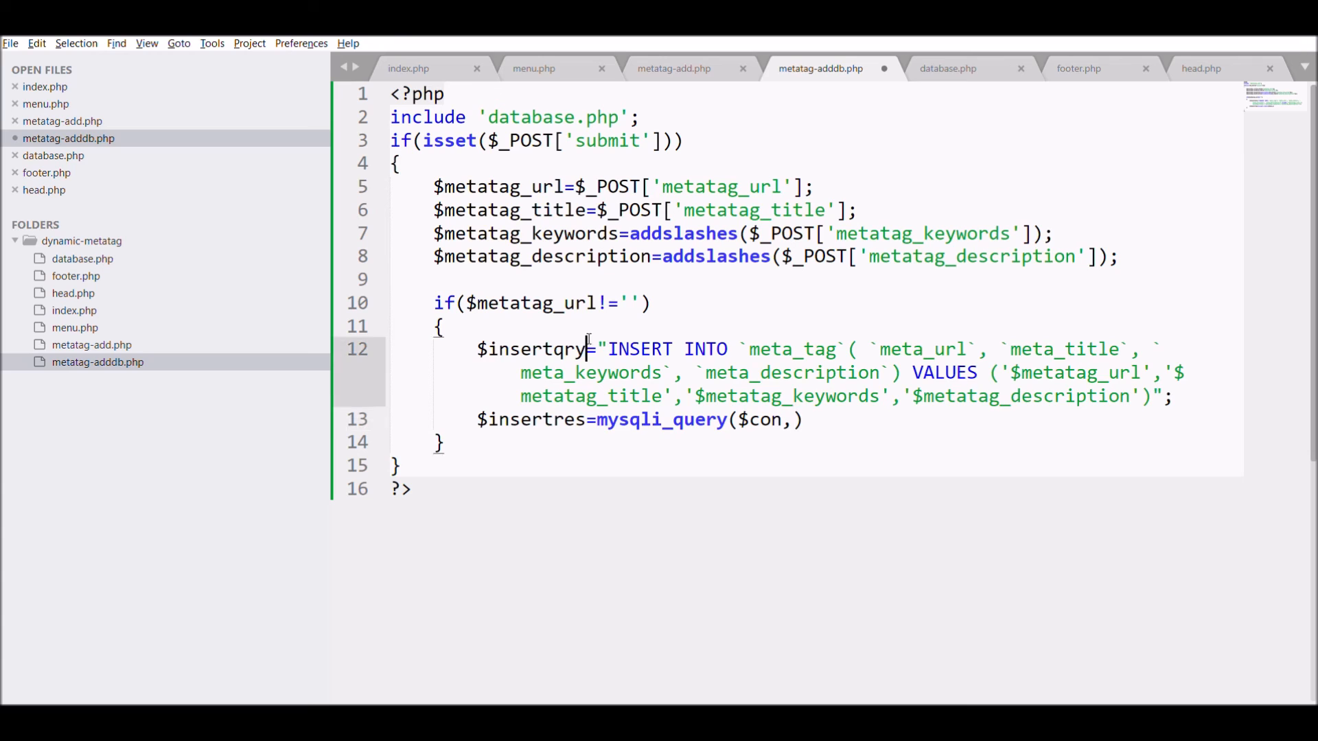
- Add $insertres=mysqli_query($con,$insertqry); and save the file
left_click_drag(590, 350, 475, 349)
key("ctrl+c")
left_click(793, 419)
key("ctrl+v")
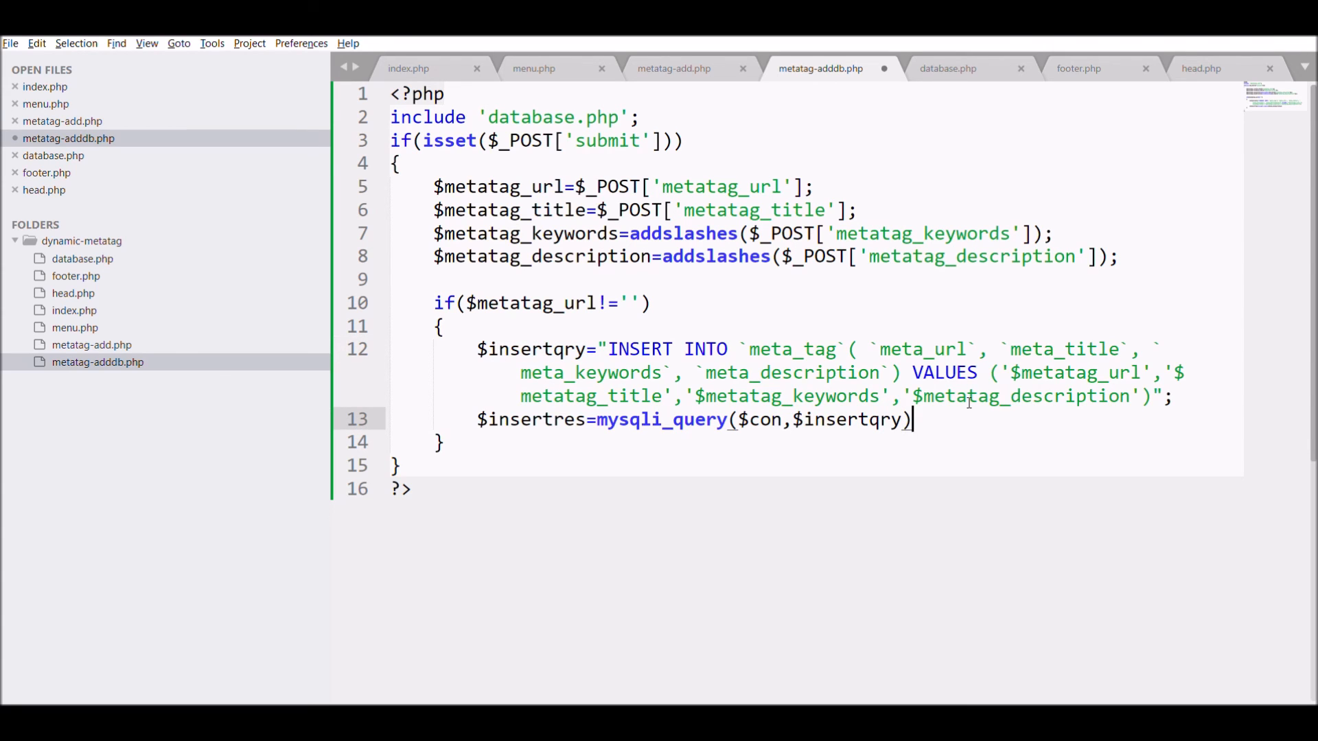
type(");")
key("Return")
key("Return")
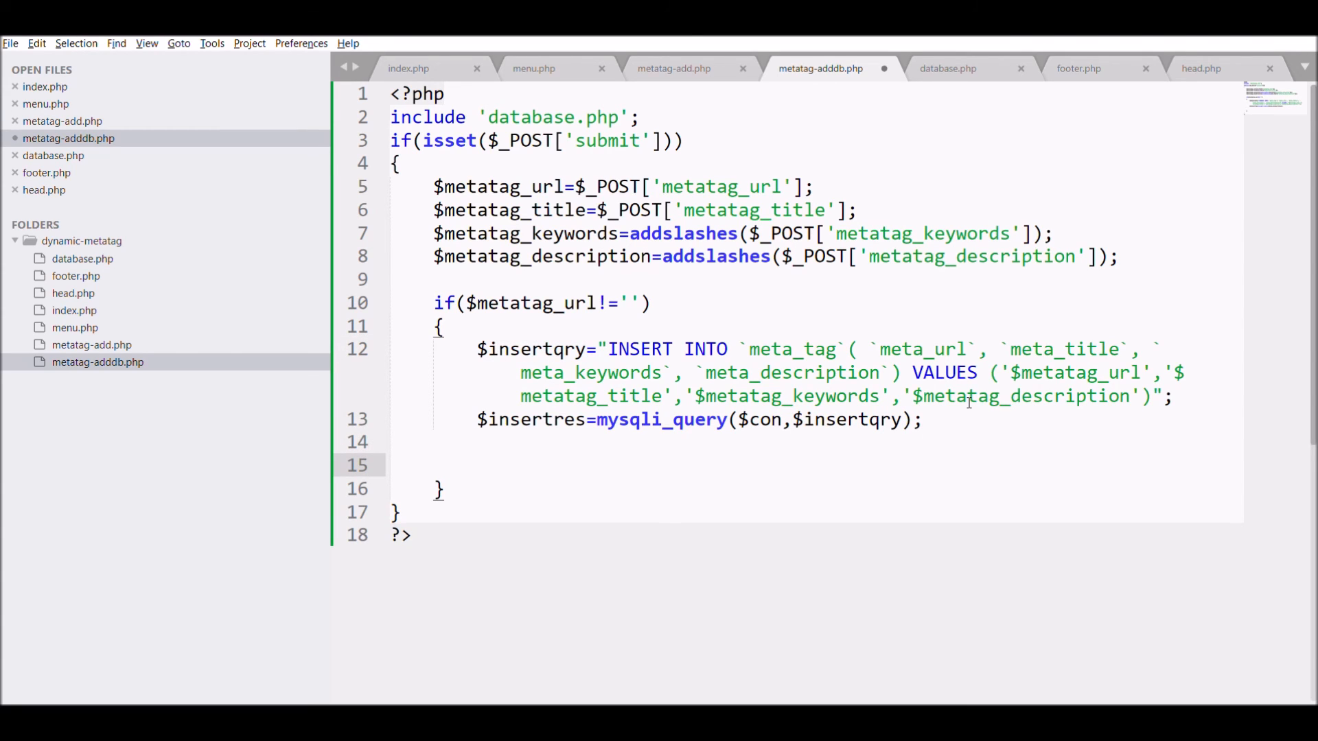
type("echo '<script></script>")
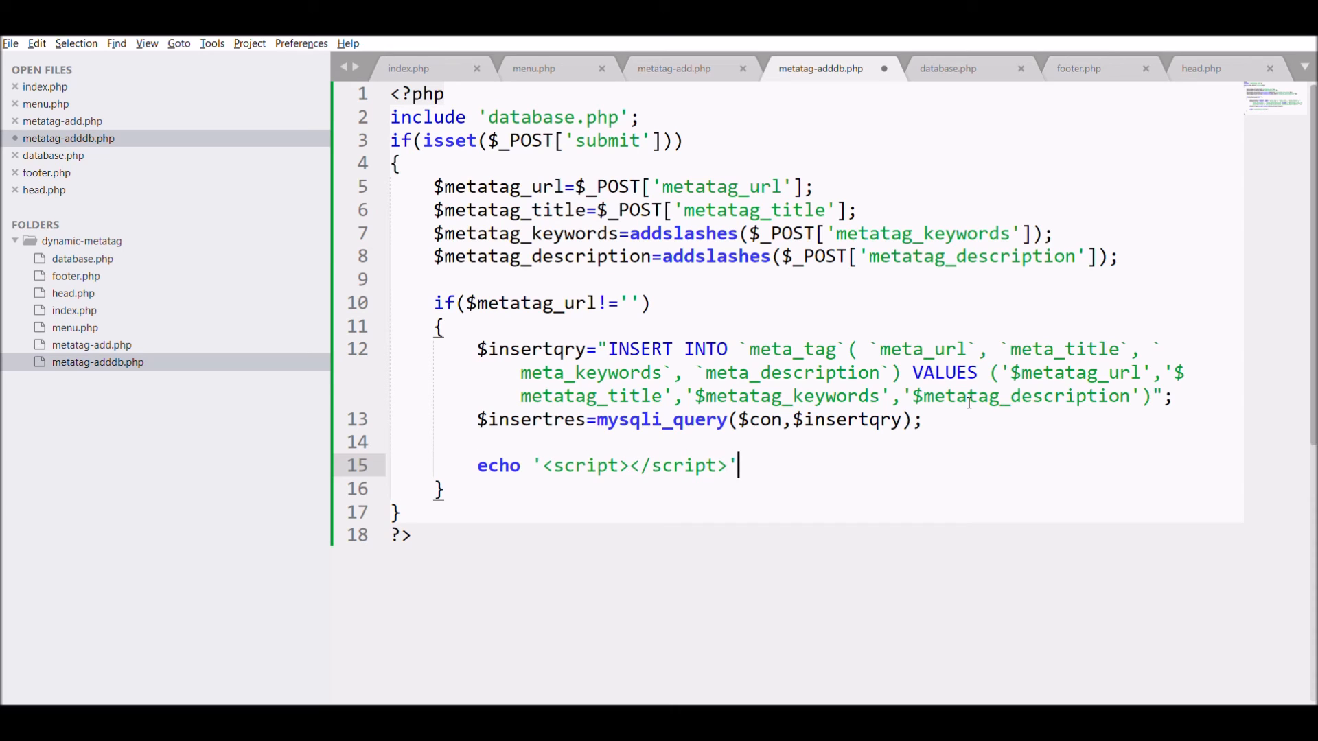
type("';")
key("ctrl+s")
- Echo a script alerting "Meta tag added successfully" and redirecting to metatag-add.php, then save
left_click(635, 466)
type("alert(')")
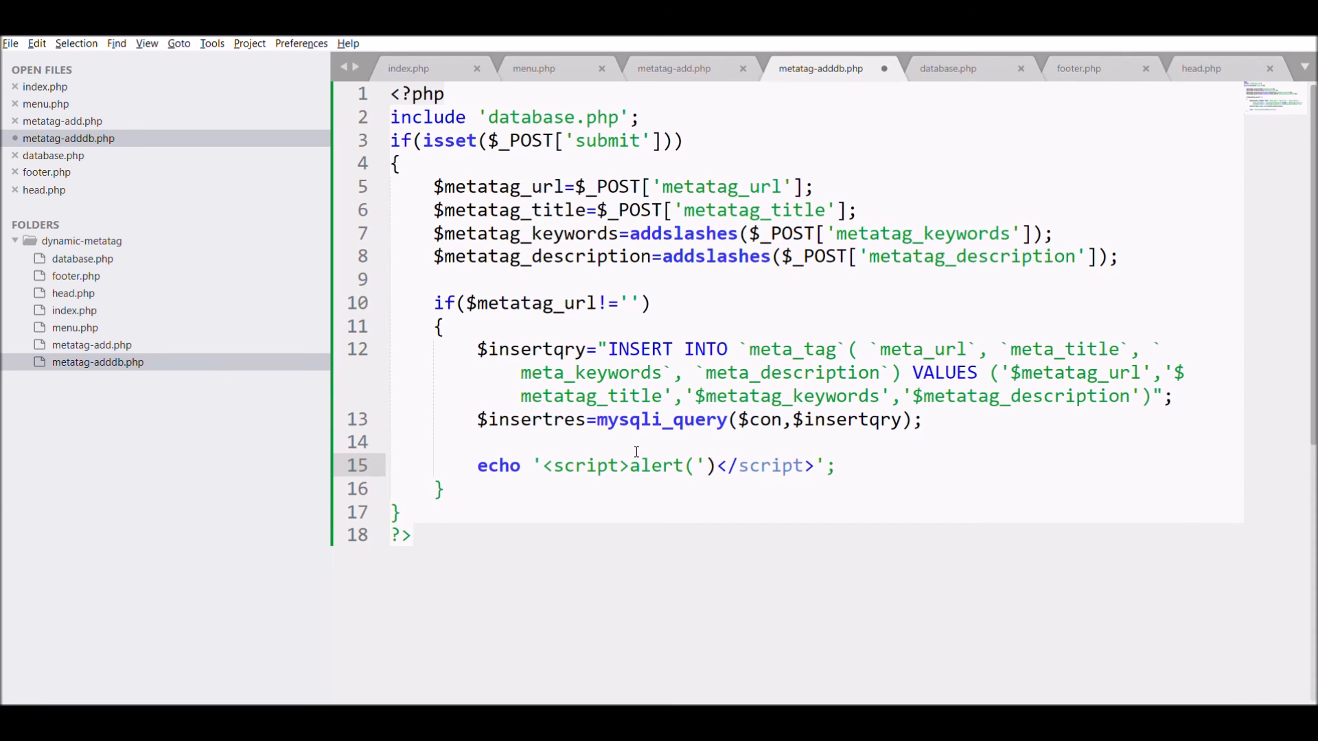
key("Left")
type("\"\"")
key("Left")
type("Meta")
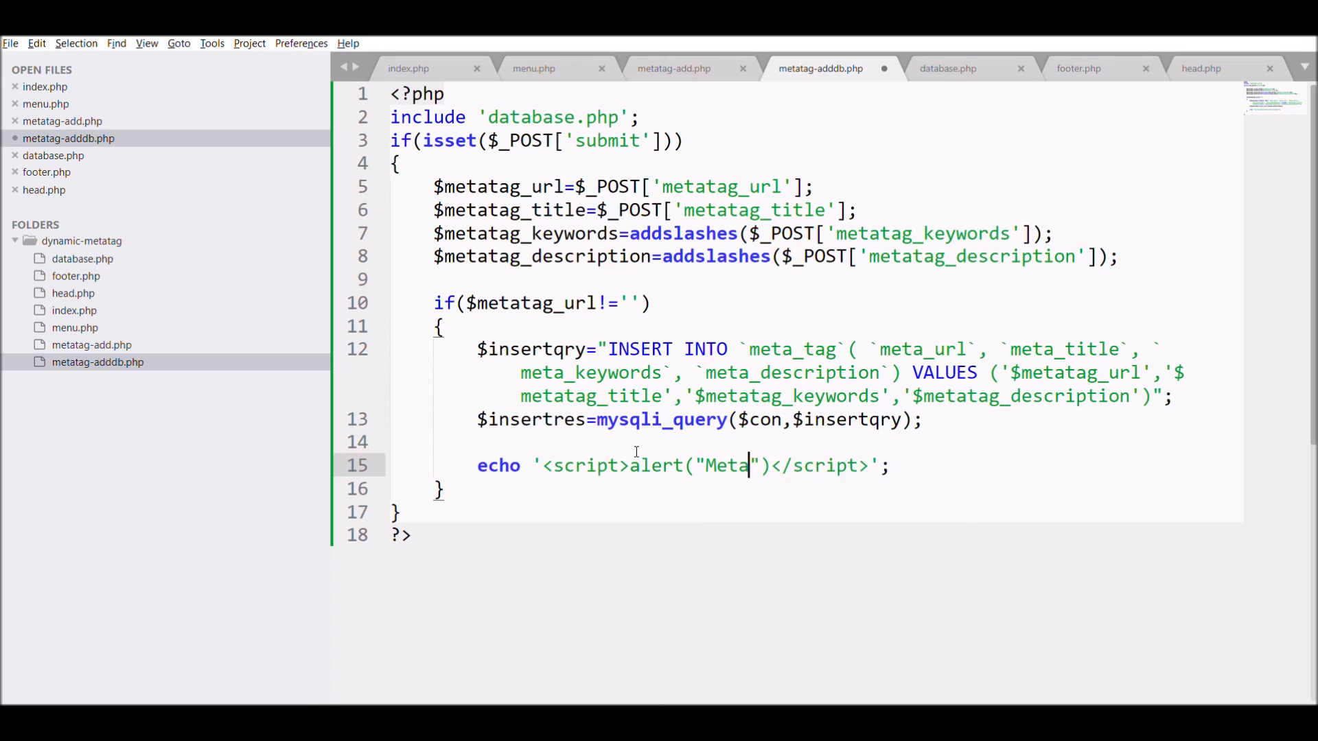
type(" tag added successfully\")")
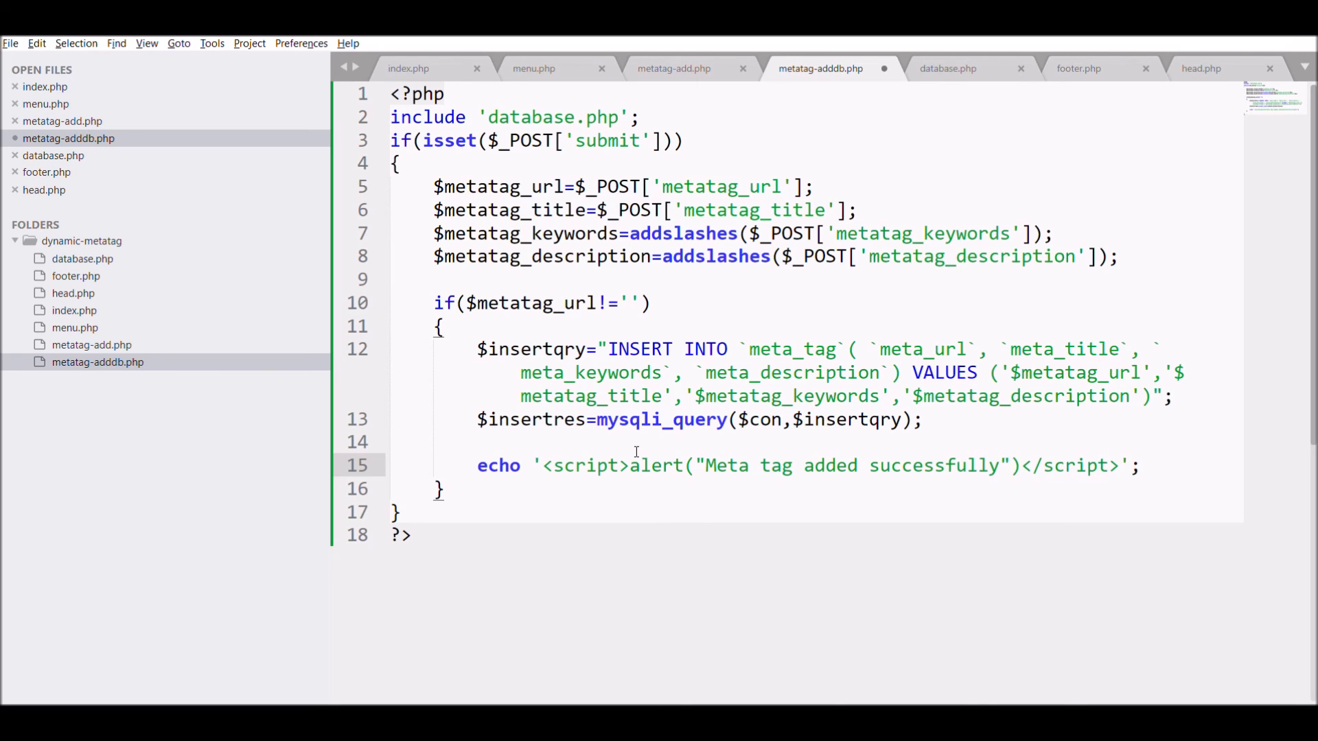
type(";")
key("Return")
key("Return")
key("Up")
type("window.")
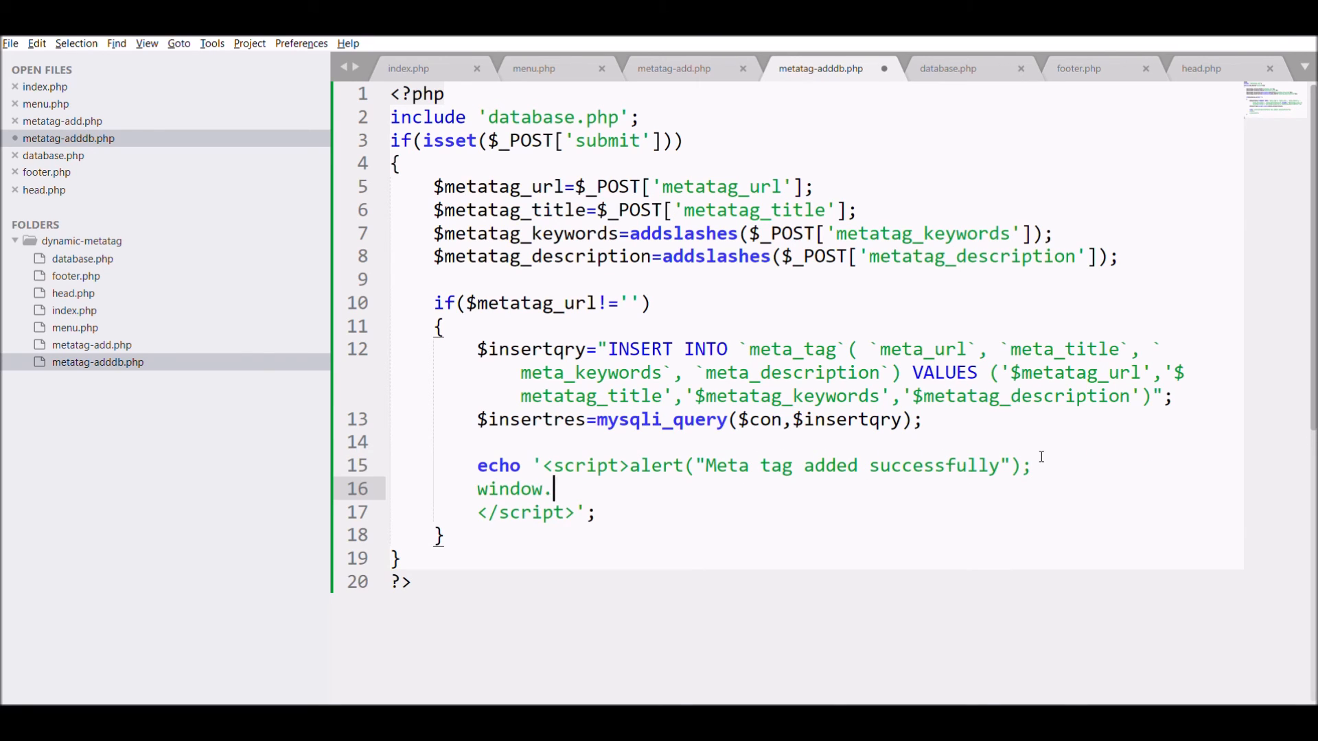
type("location=\"\"")
key("Left")
type("meta-tag")
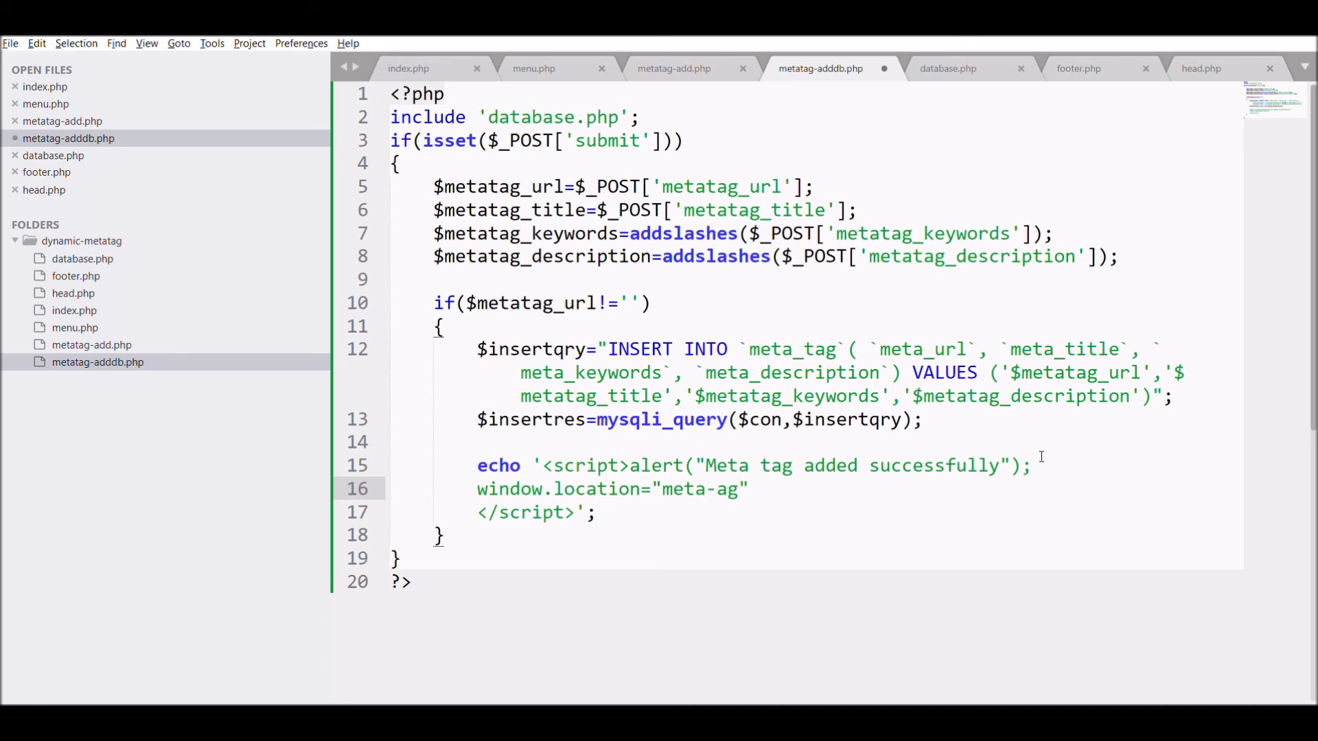
type("add")
key("Left")
key("Left")
key("Left")
type("-")
key("Left")
key("Left")
key("Left")
key("BackSpace")
key("End")
key("Left")
type(".php")
key("End")
type(";")
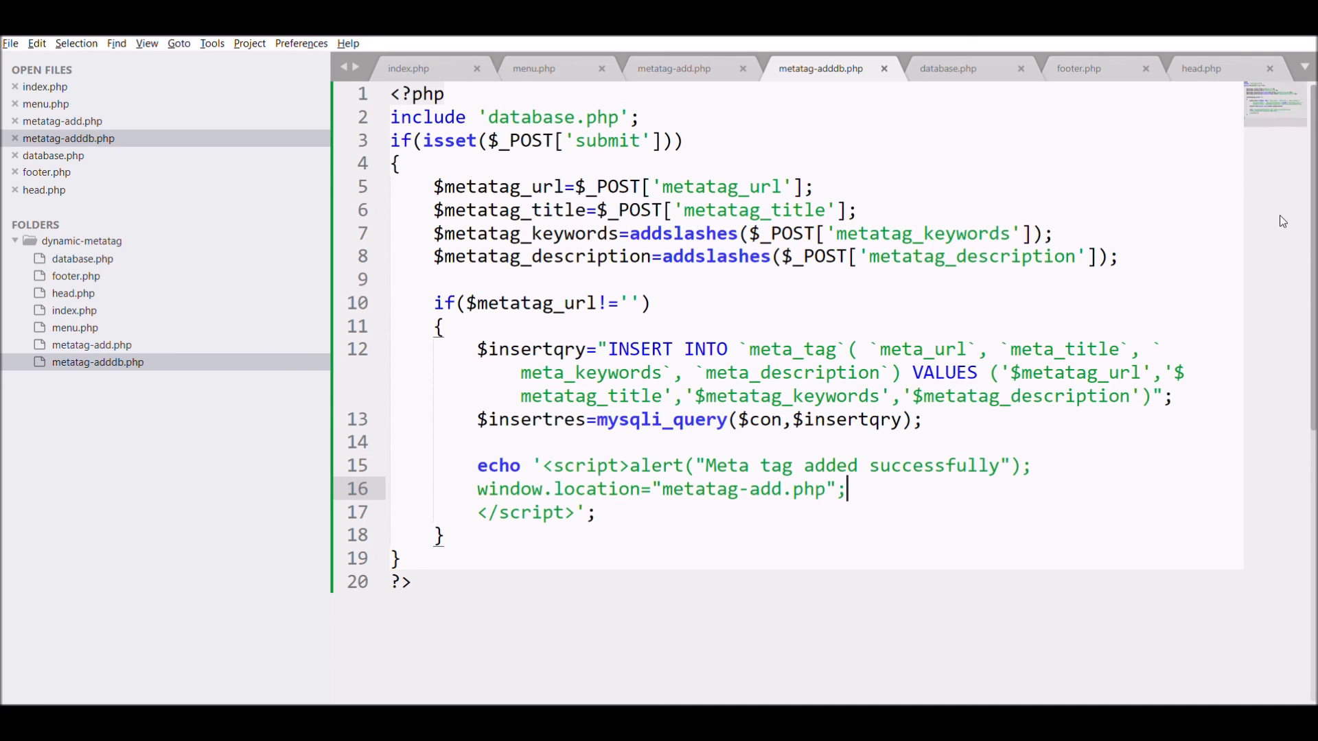
key("alt+Tab")
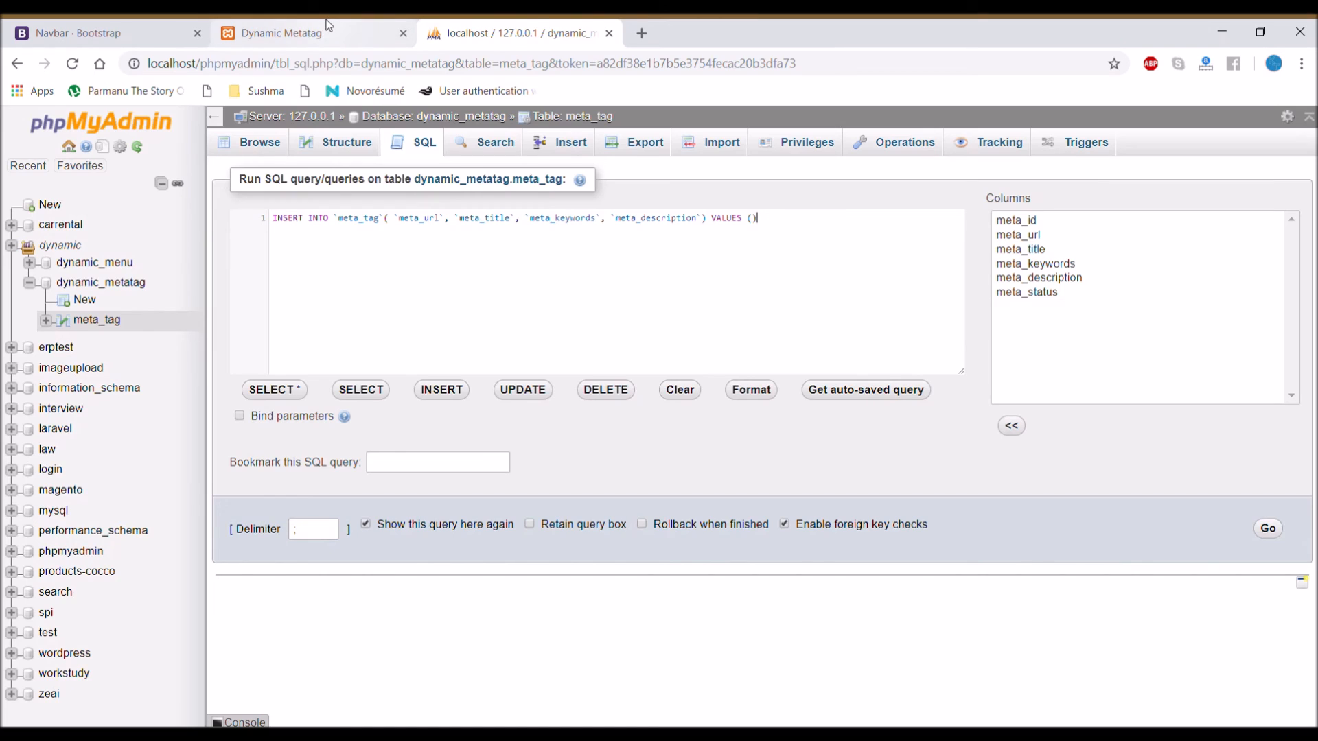
- Reload the Add Meta Tag form and enter index.php as Url with Dynamic Tag as Title
left_click(280, 32)
left_click(72, 64)
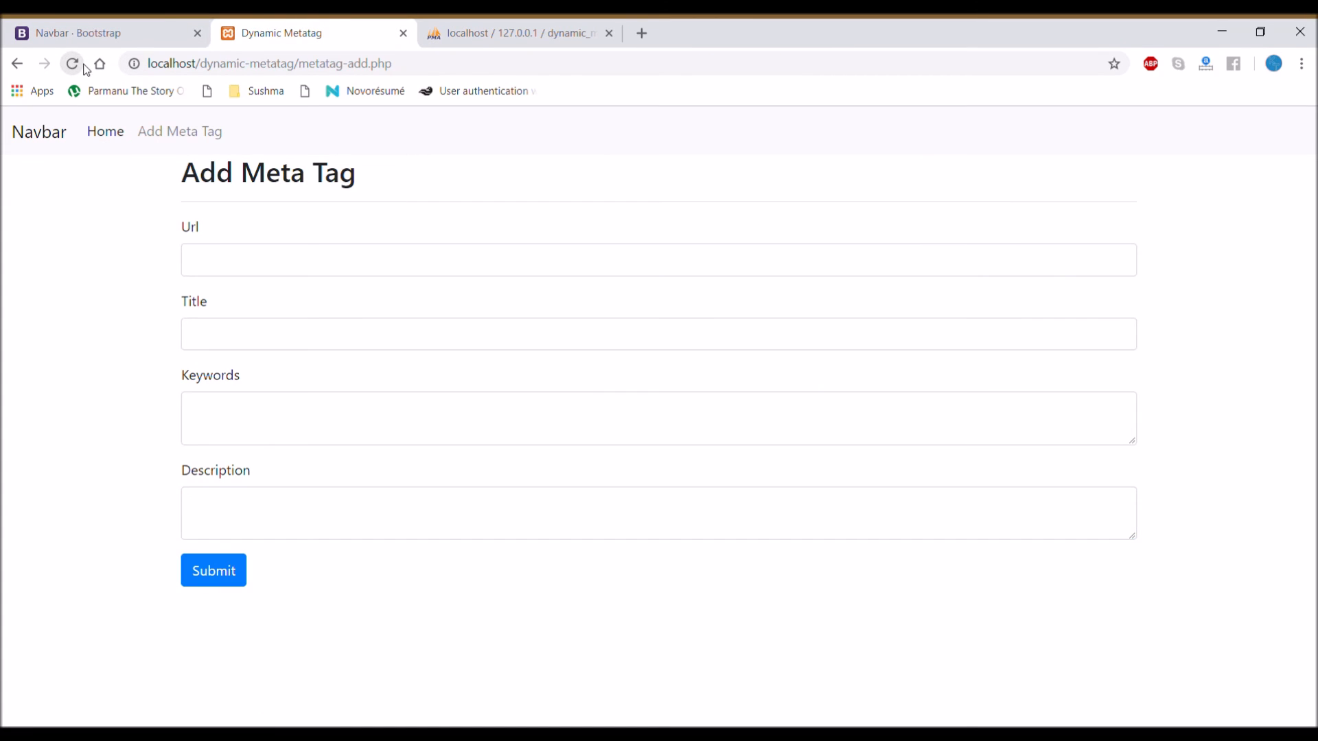
left_click(252, 266)
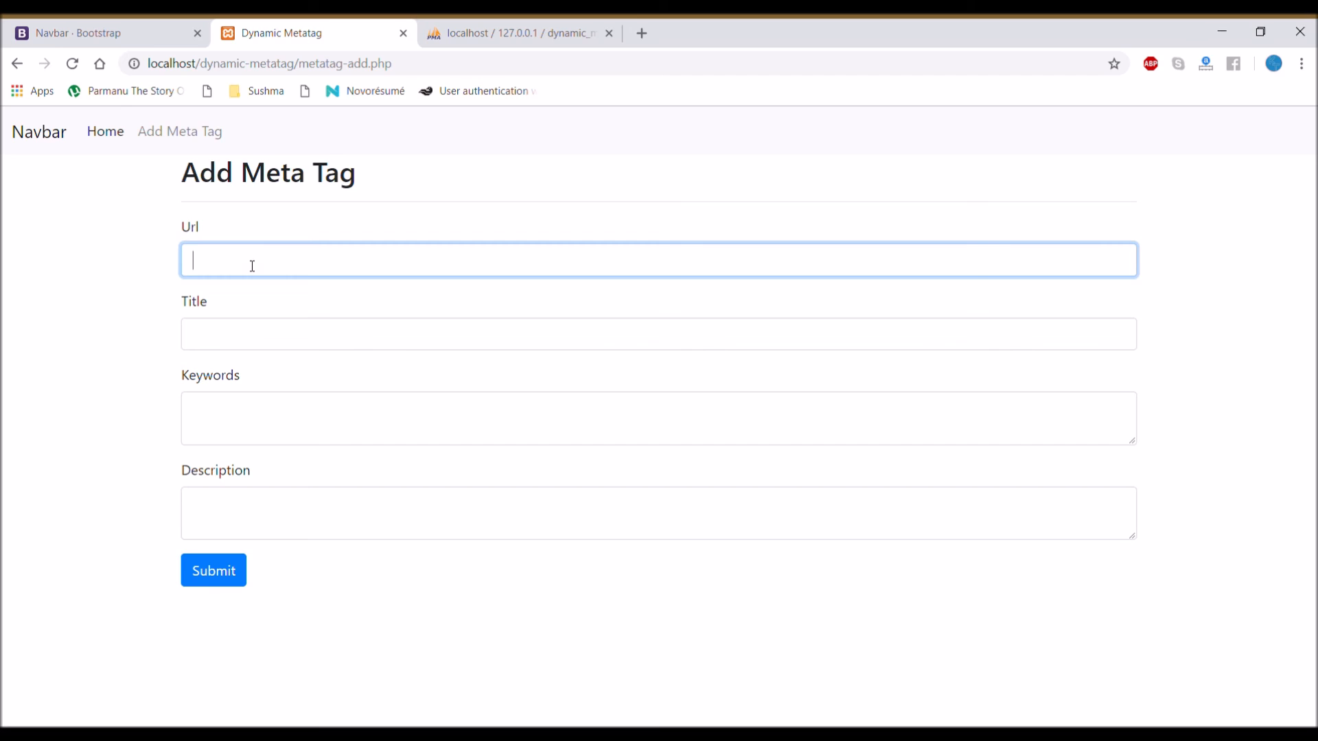
type("index.php")
key("Tab")
type("Dym")
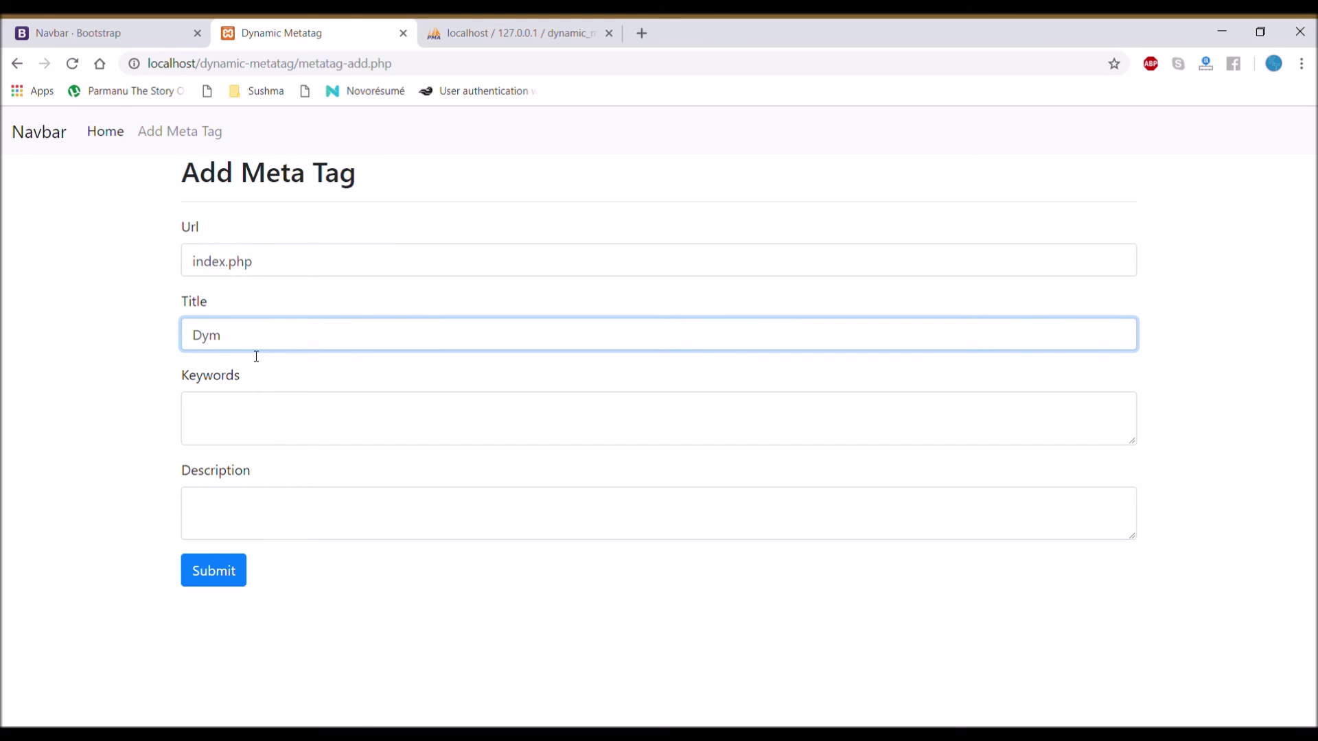
key("BackSpace")
type("nam")
key("ctrl+a")
key("ctrl+c")
left_click(224, 456)
- Fill Keywords and Description with Dynamic Tag and submit the meta tag, confirming the alert
left_click(312, 407)
key("ctrl+v")
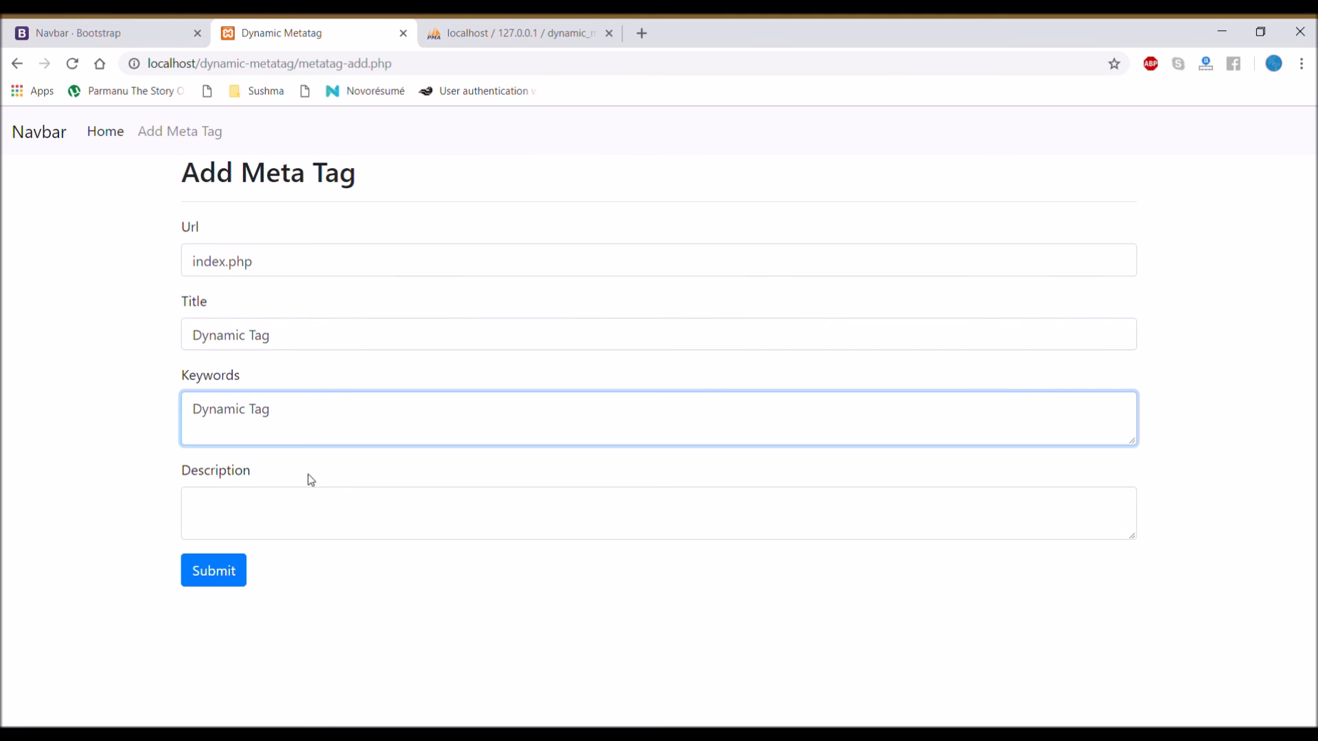
left_click(312, 511)
key("ctrl+v")
left_click(214, 570)
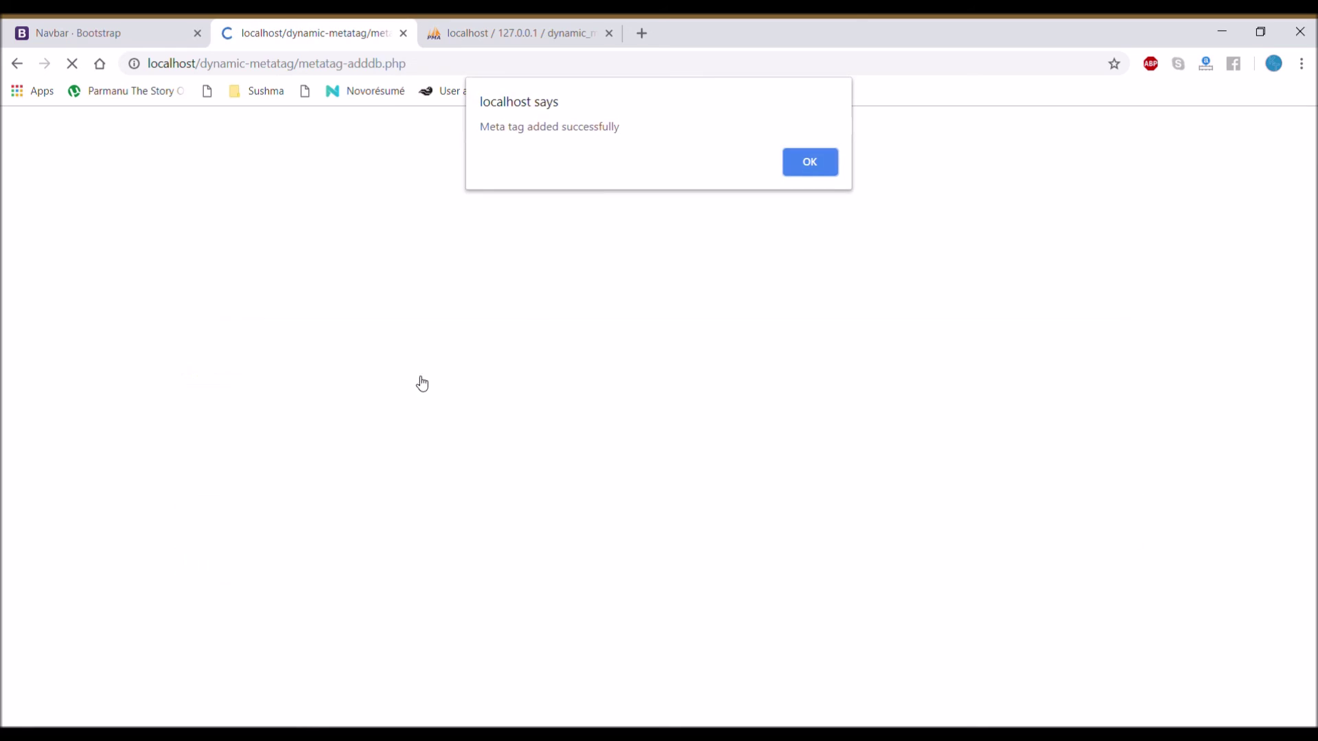
left_click(807, 163)
- Check in phpMyAdmin that meta_tag now shows the index.php row, then return to the form
left_click(515, 33)
left_click(260, 142)
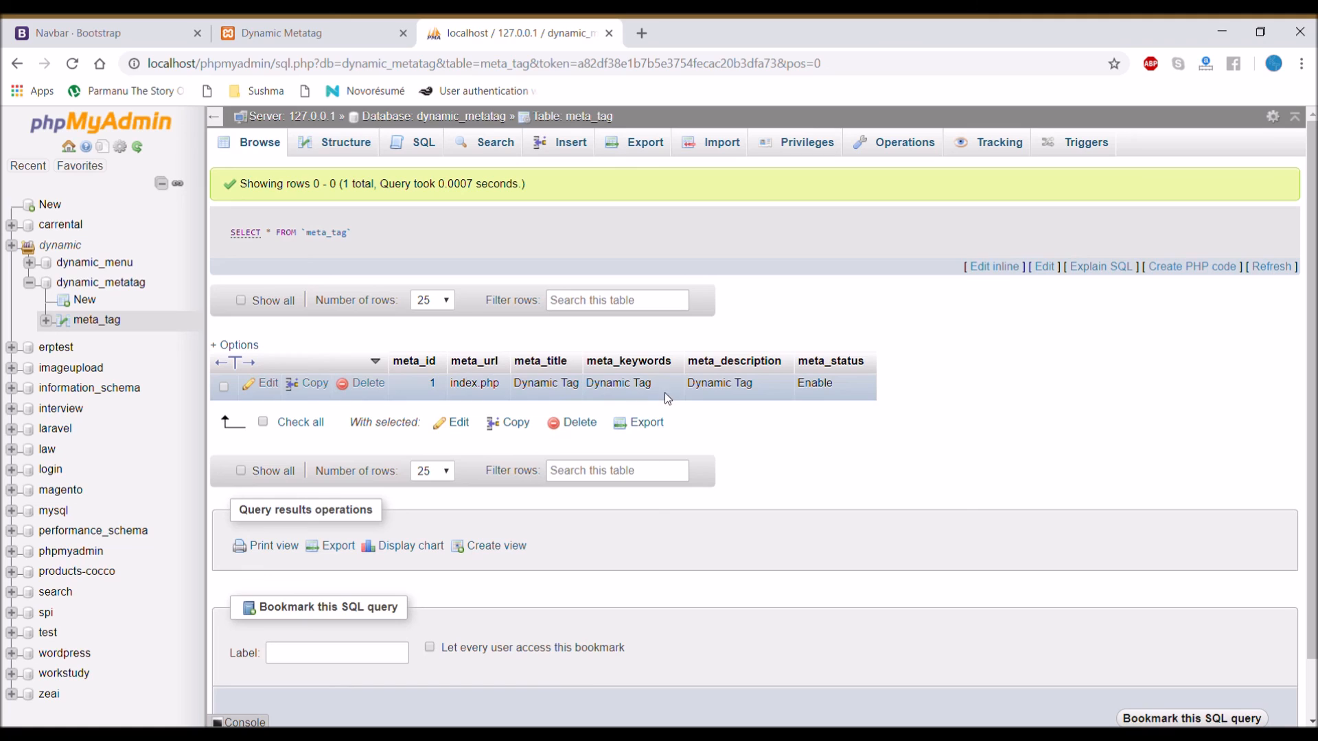
left_click(309, 33)
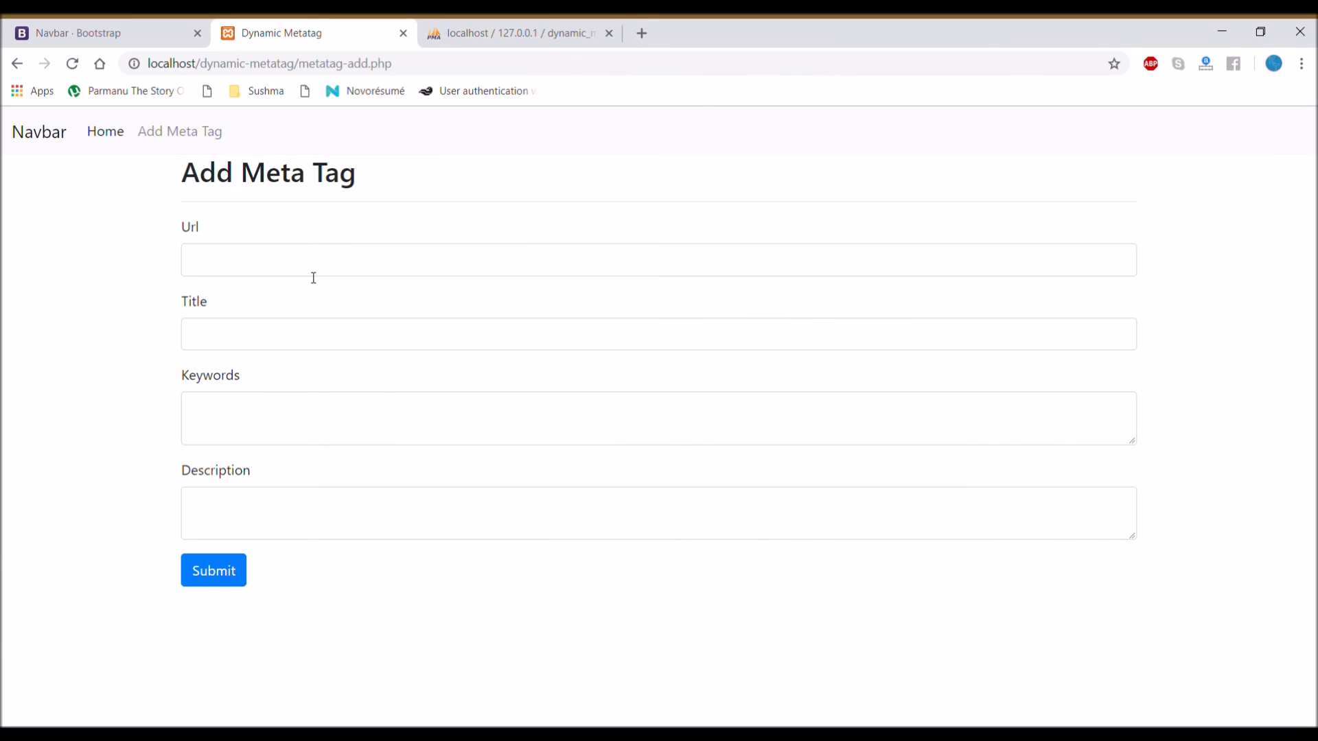
- Enter About.php and About us, copying the title into Keywords and Description
left_click(313, 267)
type("About")
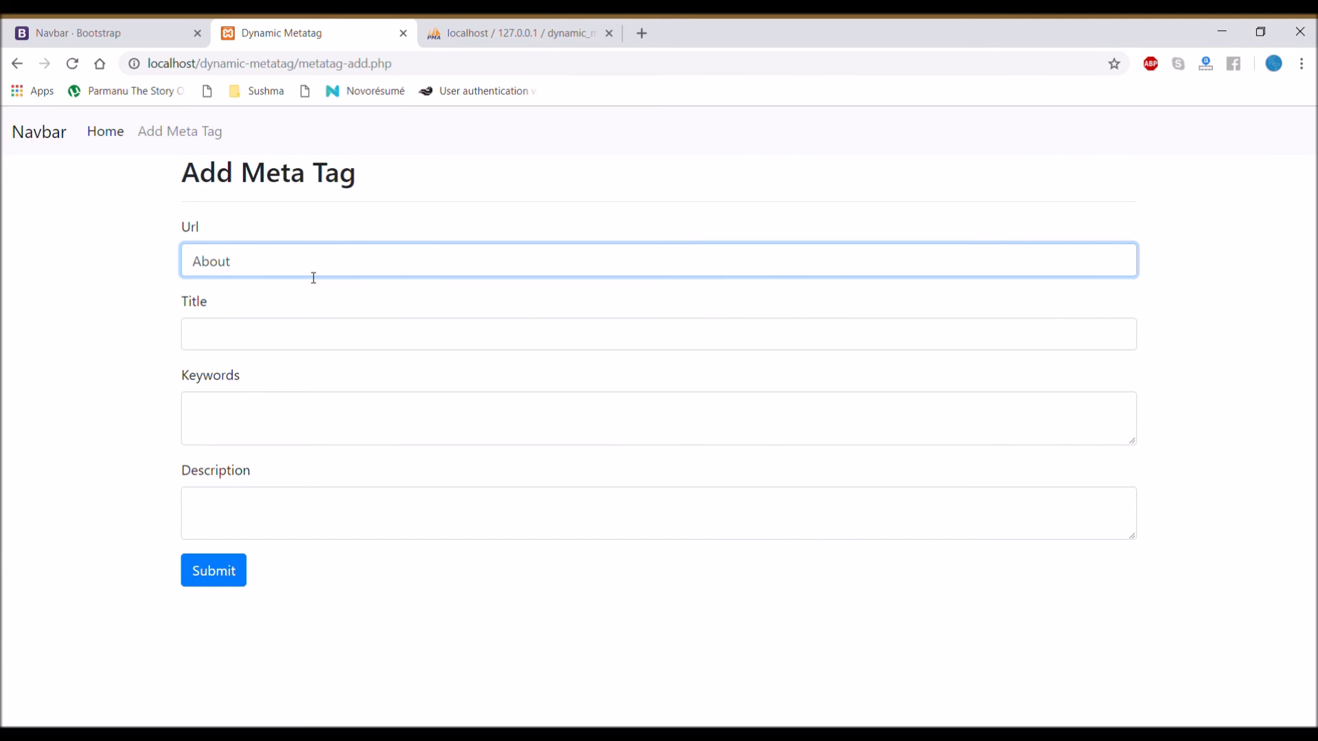
type(".php")
left_click(289, 335)
type("About ")
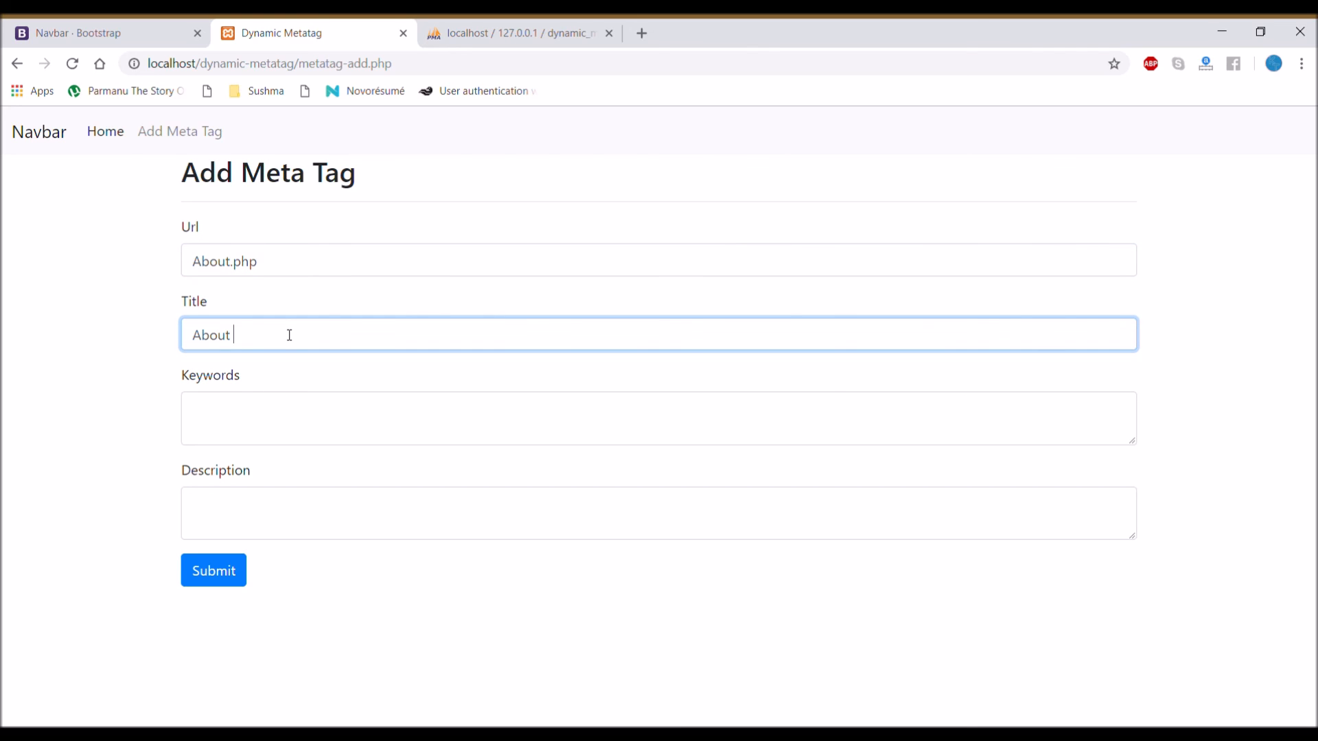
type("us")
left_click_drag(257, 334, 193, 335)
key("ctrl+c")
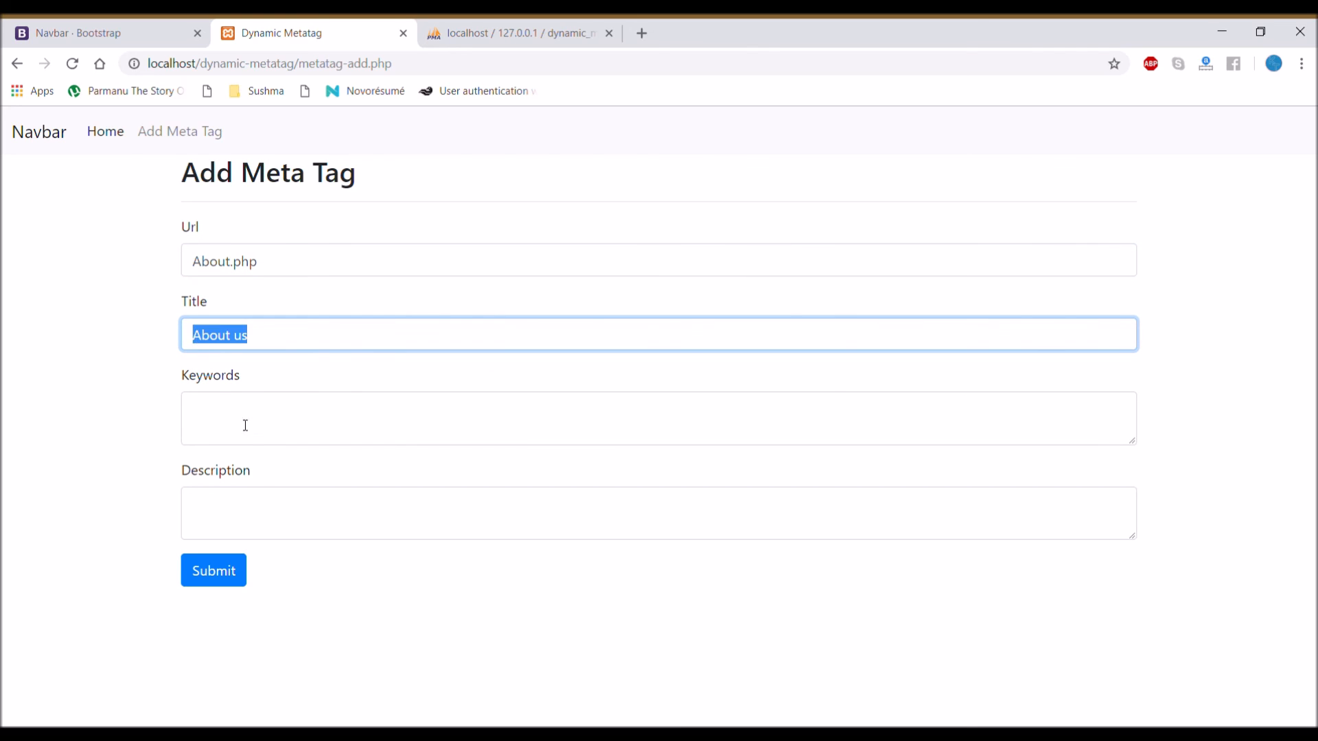
left_click(245, 418)
key("ctrl+v")
left_click(253, 506)
key("ctrl+v")
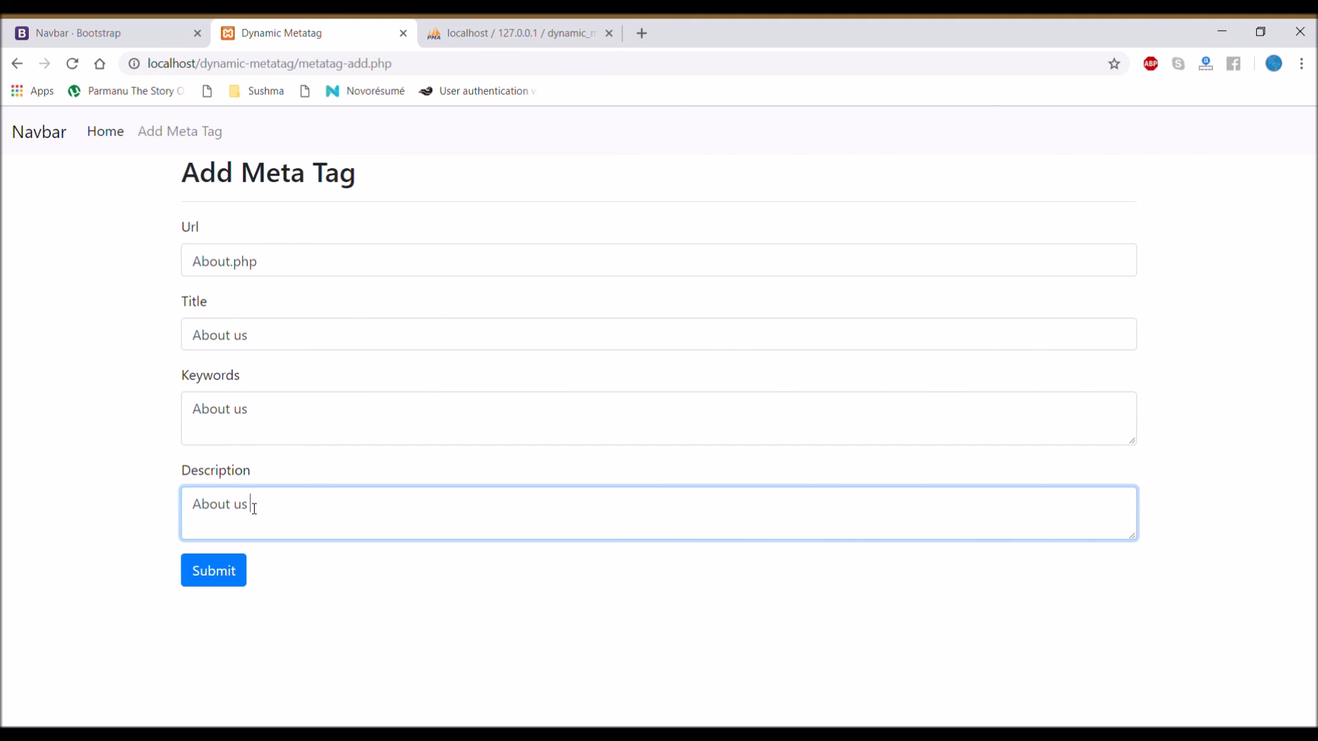
- Extend them to About us Keywords and About us Description, then submit the meta tag
left_click(239, 378)
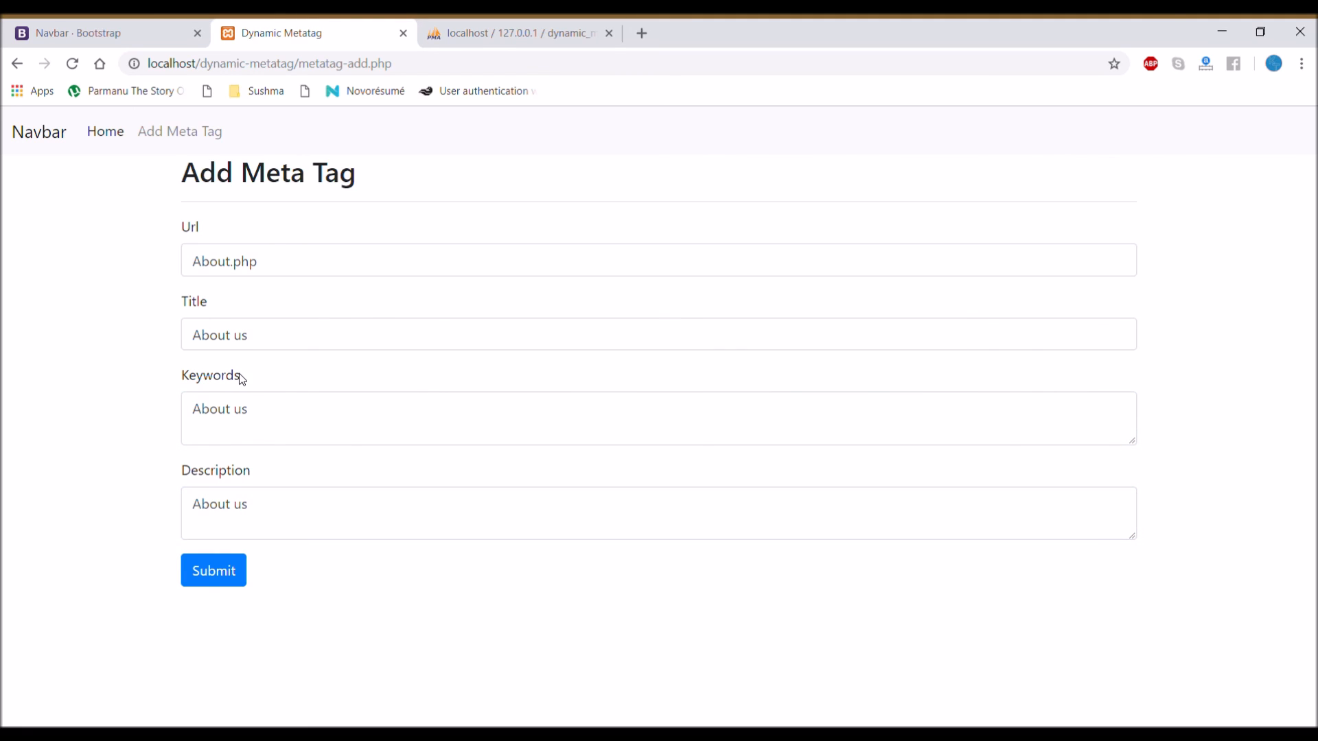
double_click(218, 375)
left_click(276, 421)
key("ctrl+v")
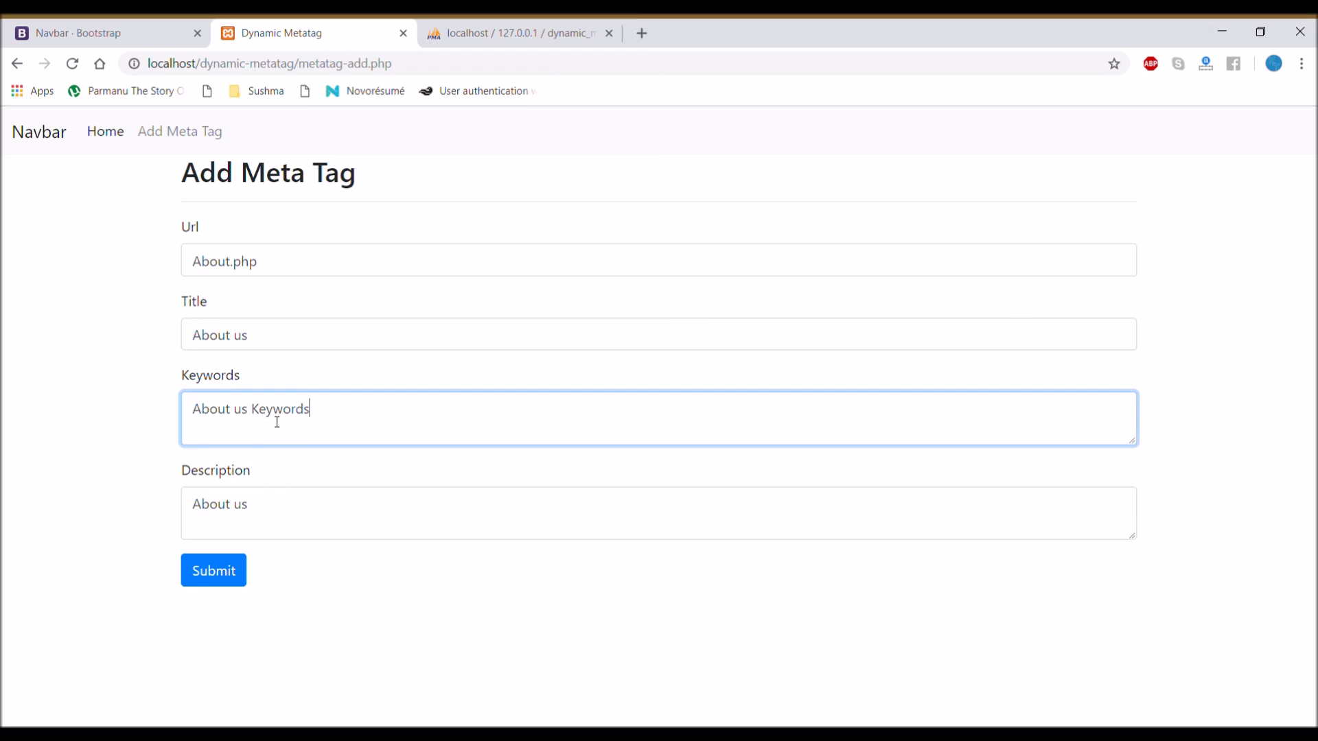
double_click(221, 473)
key("ctrl+c")
left_click(290, 499)
key("ctrl+v")
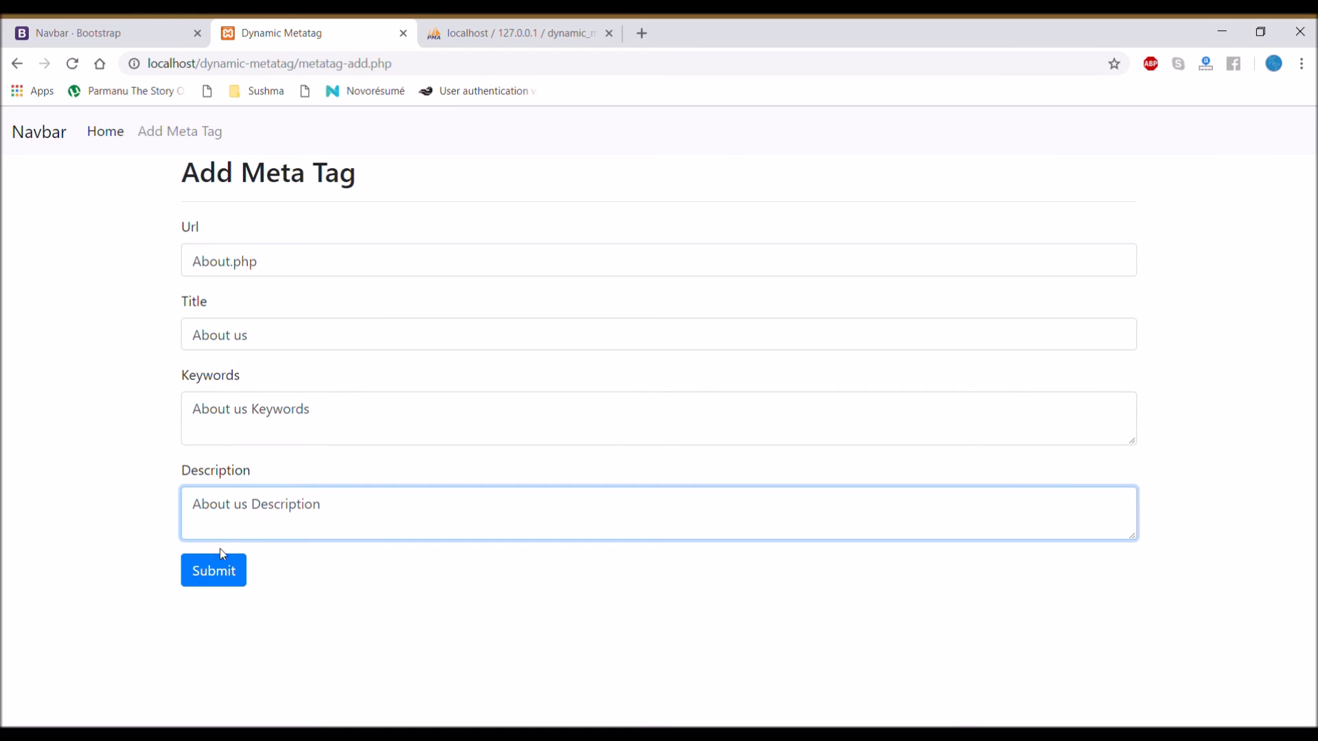
left_click(213, 571)
- Confirm the About.php alert and check the second meta_tag row in phpMyAdmin, returning to the form
left_click(809, 153)
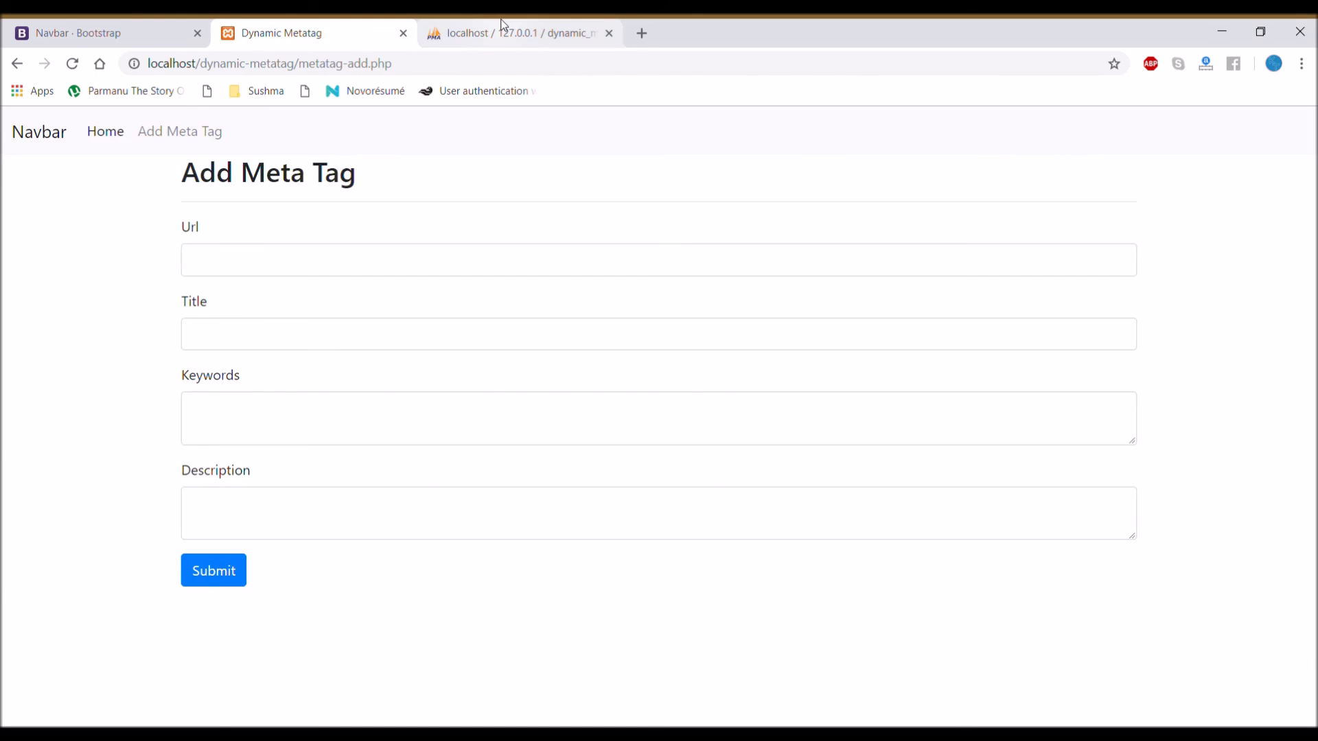
left_click(519, 33)
left_click(259, 142)
left_click(309, 33)
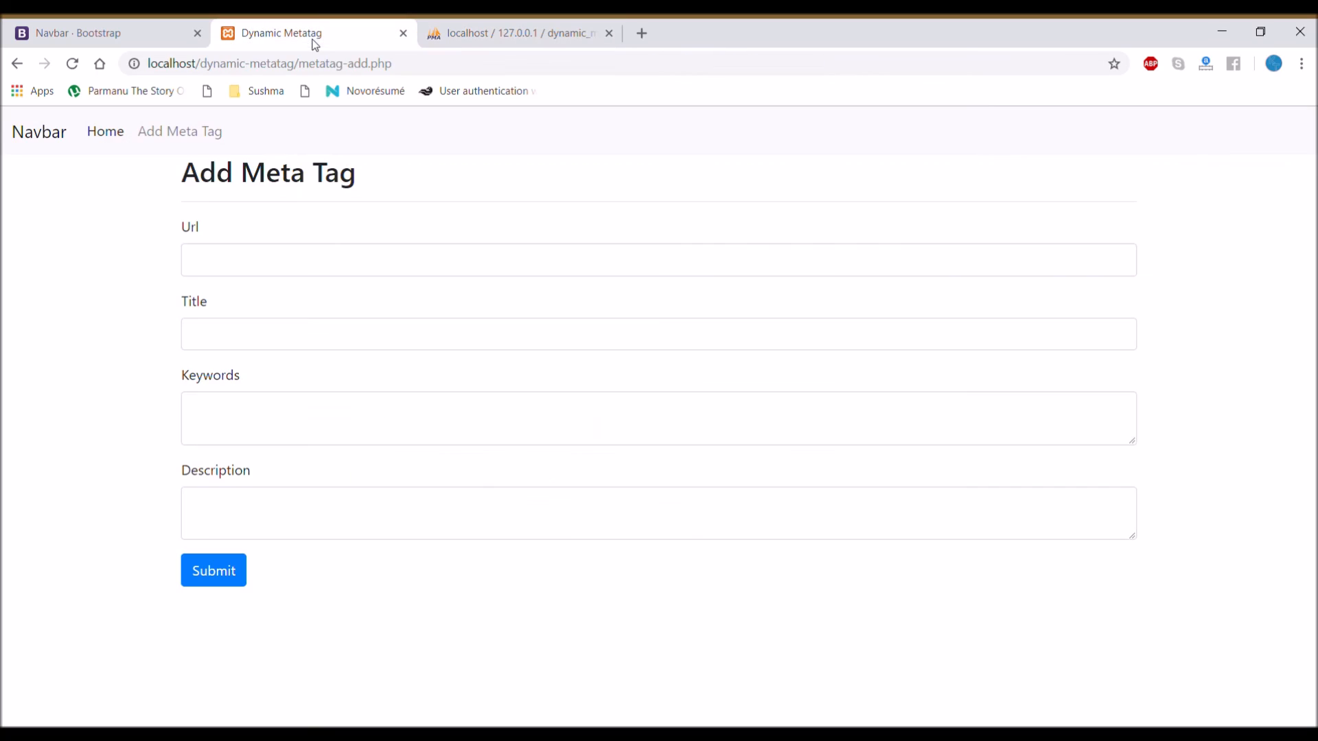
- Enter Contact.php (fixing Contect) and Contact us, copying the title into Keywords and Description
left_click(258, 260)
type("Contect.php")
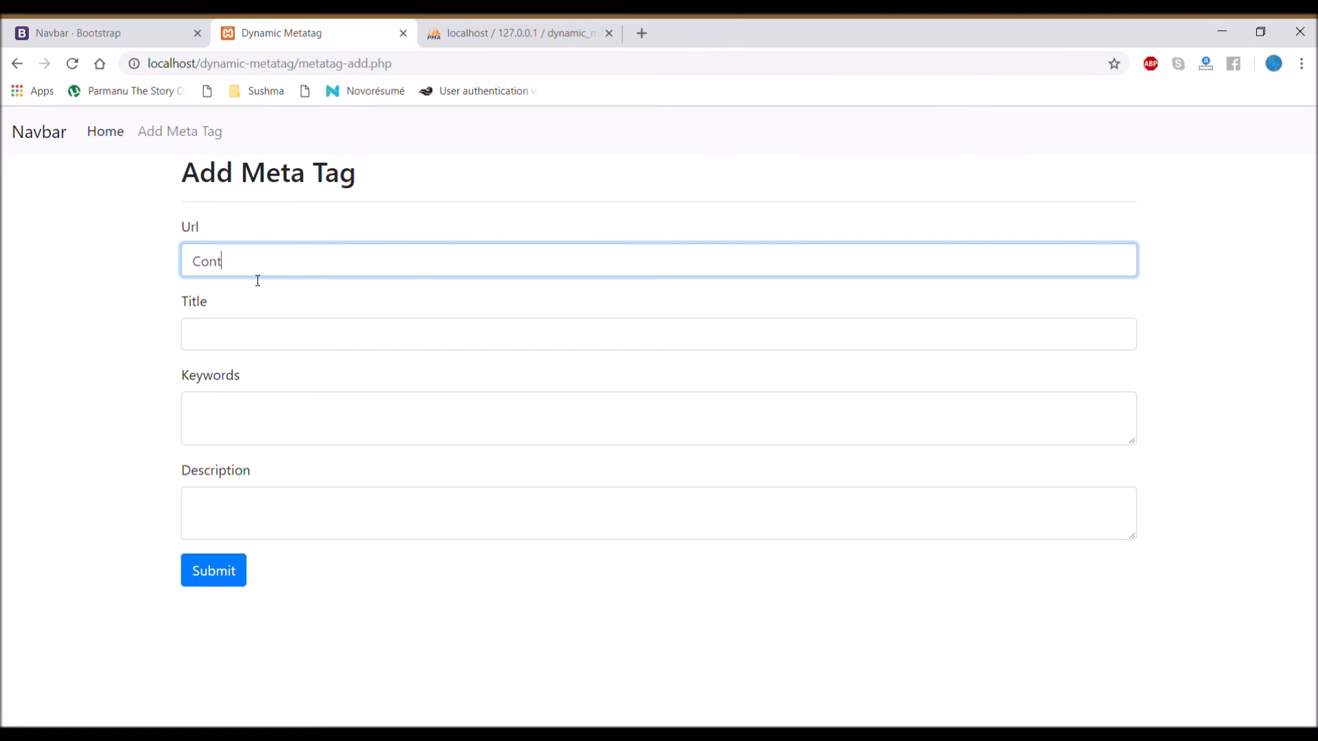
left_click(241, 262)
key("BackSpace")
type("act.php")
left_click(234, 329)
type("Con")
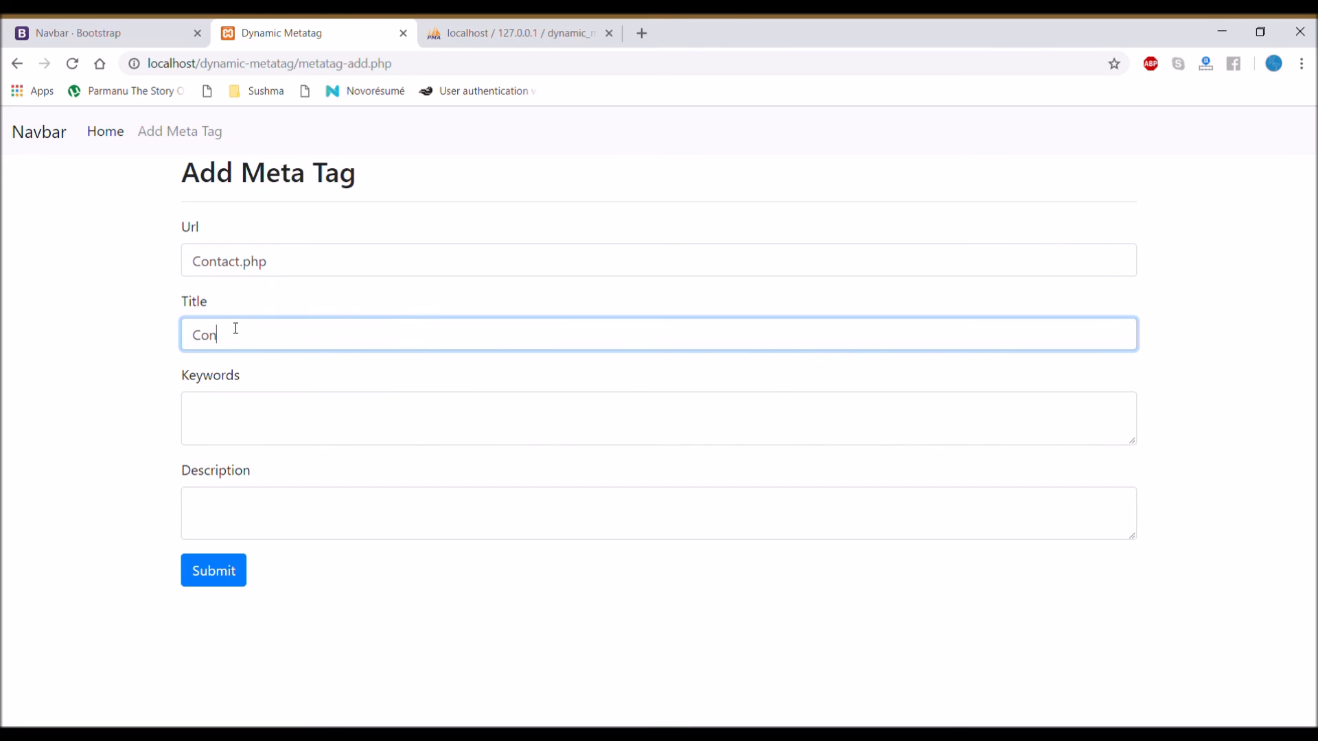
type("tact us")
key("ctrl+a")
key("ctrl+c")
left_click(284, 422)
key("ctrl+v")
left_click(284, 501)
key("ctrl+v")
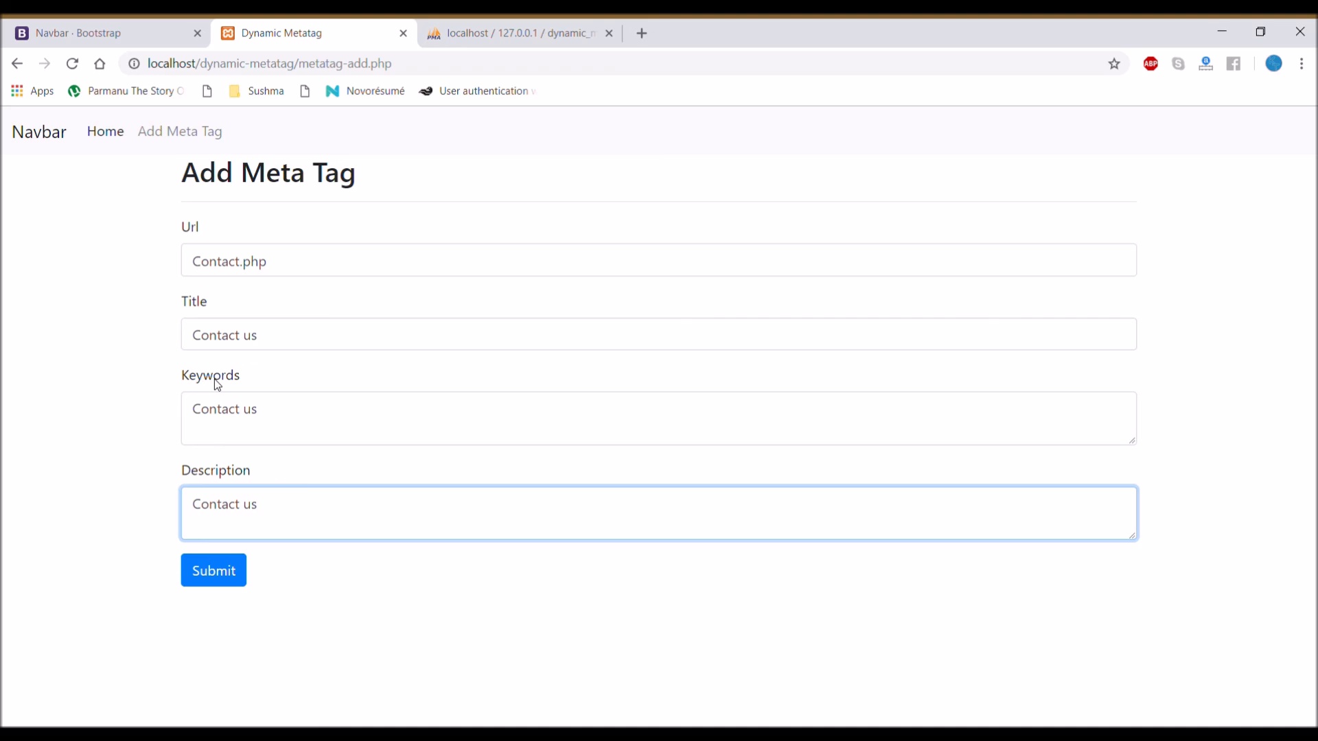
- Extend them to Contact us Keywords and Contact us Description
double_click(210, 376)
key("ctrl+c")
left_click(333, 421)
key("ctrl+v")
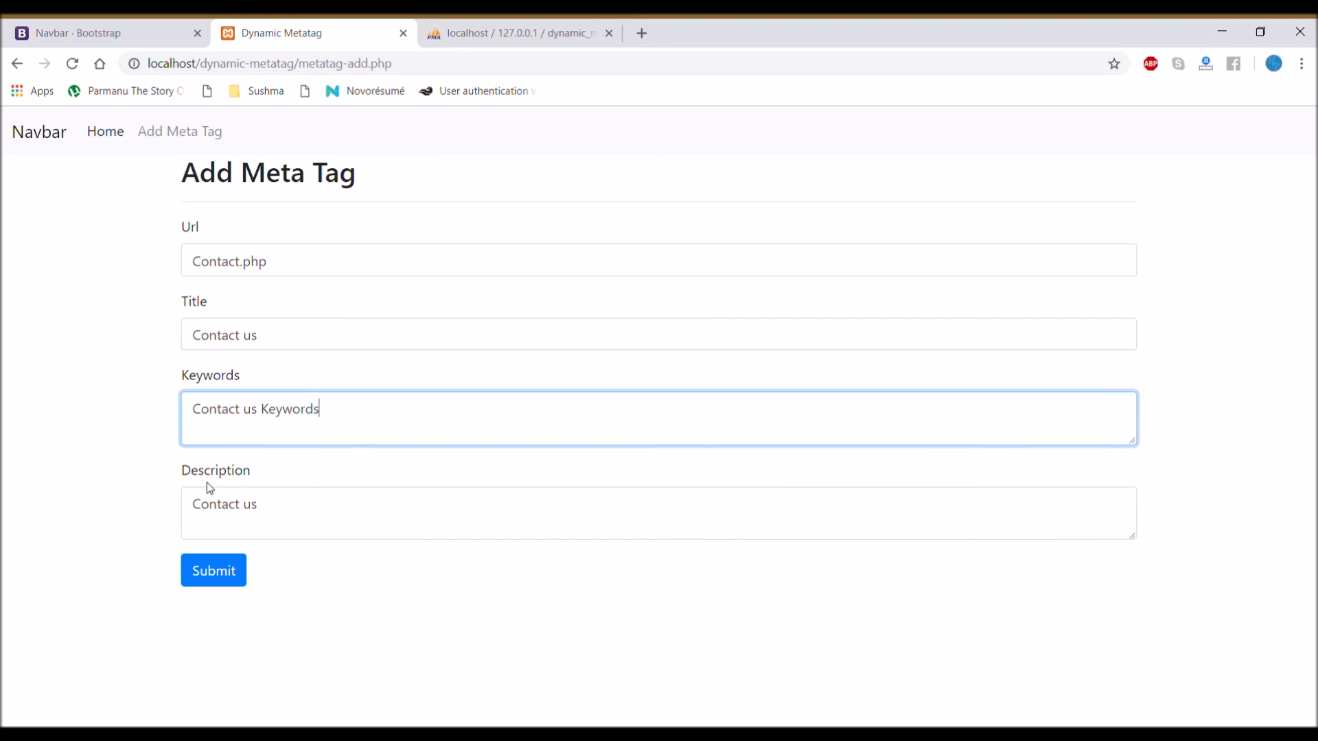
double_click(230, 473)
key("ctrl+c")
double_click(250, 503)
left_click(298, 503)
key("ctrl+v")
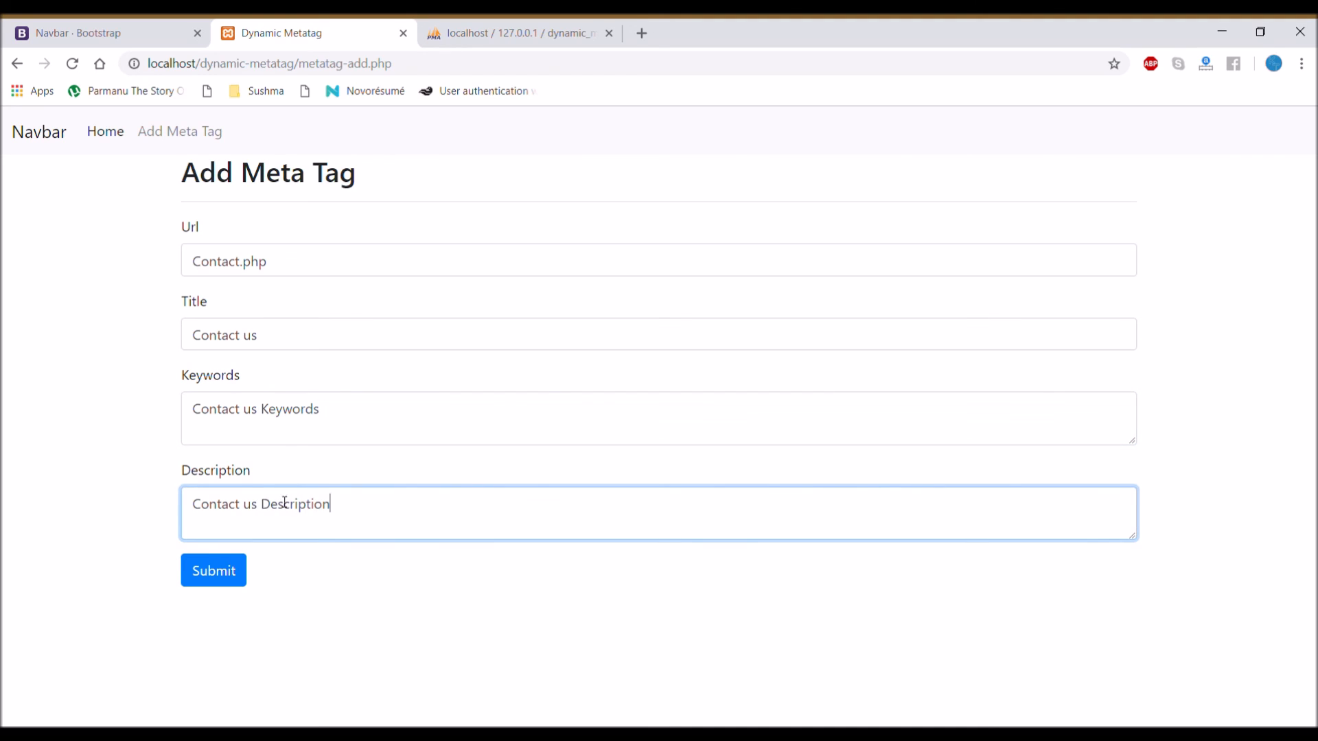
- Submit the Contact.php meta tag and view the three meta_tag rows in phpMyAdmin
left_click(214, 571)
left_click(795, 164)
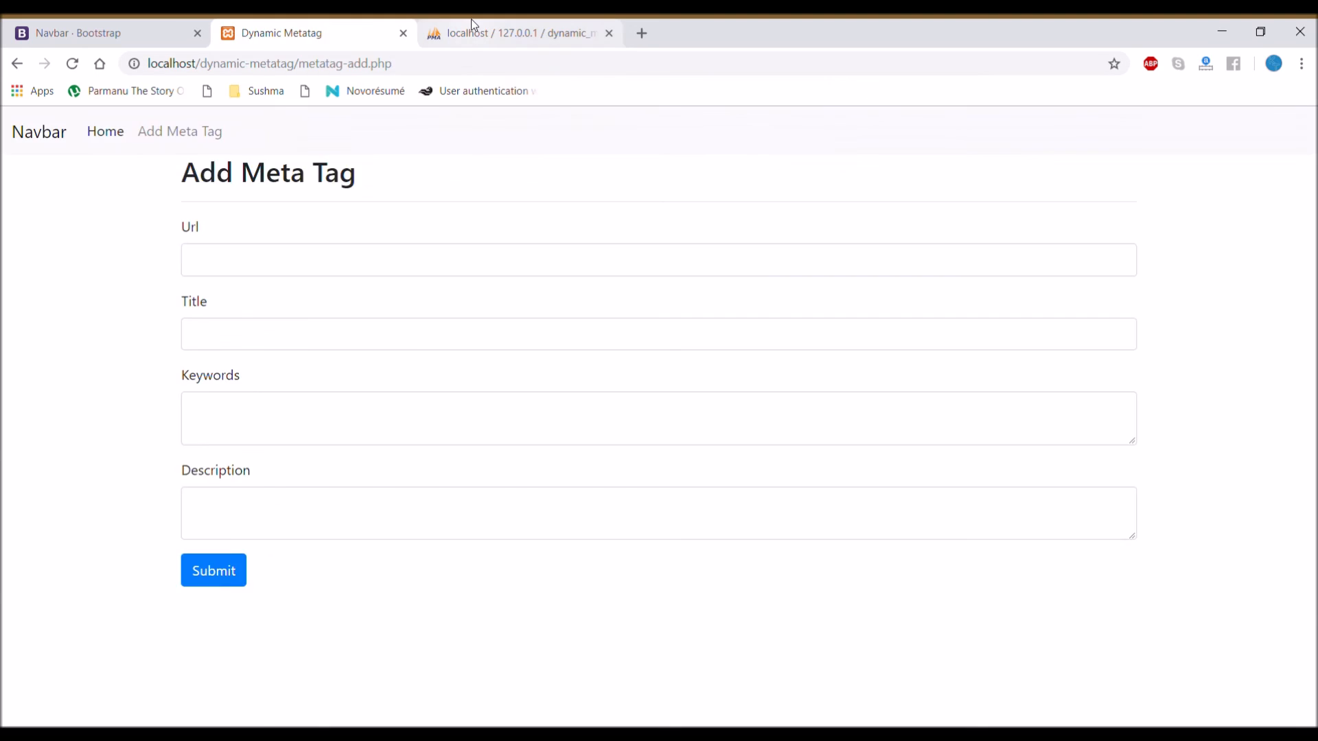
left_click(515, 33)
left_click(259, 142)
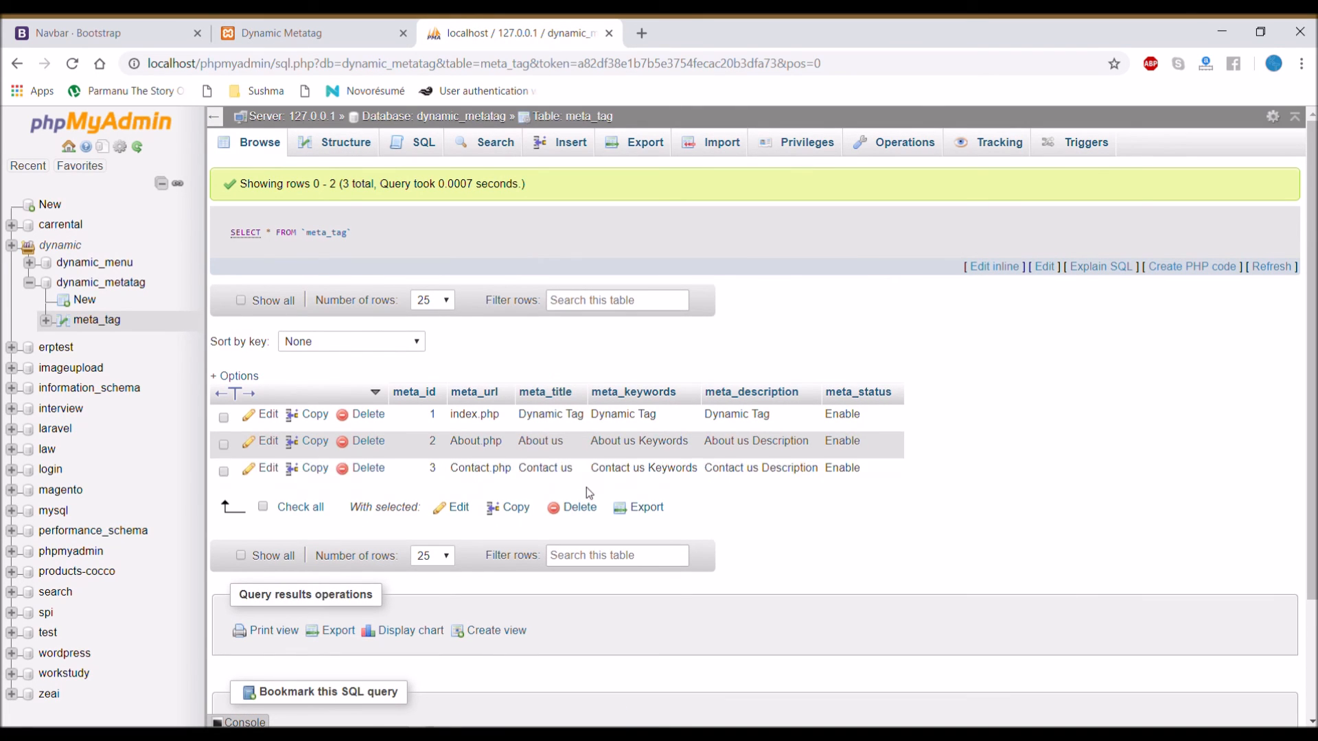